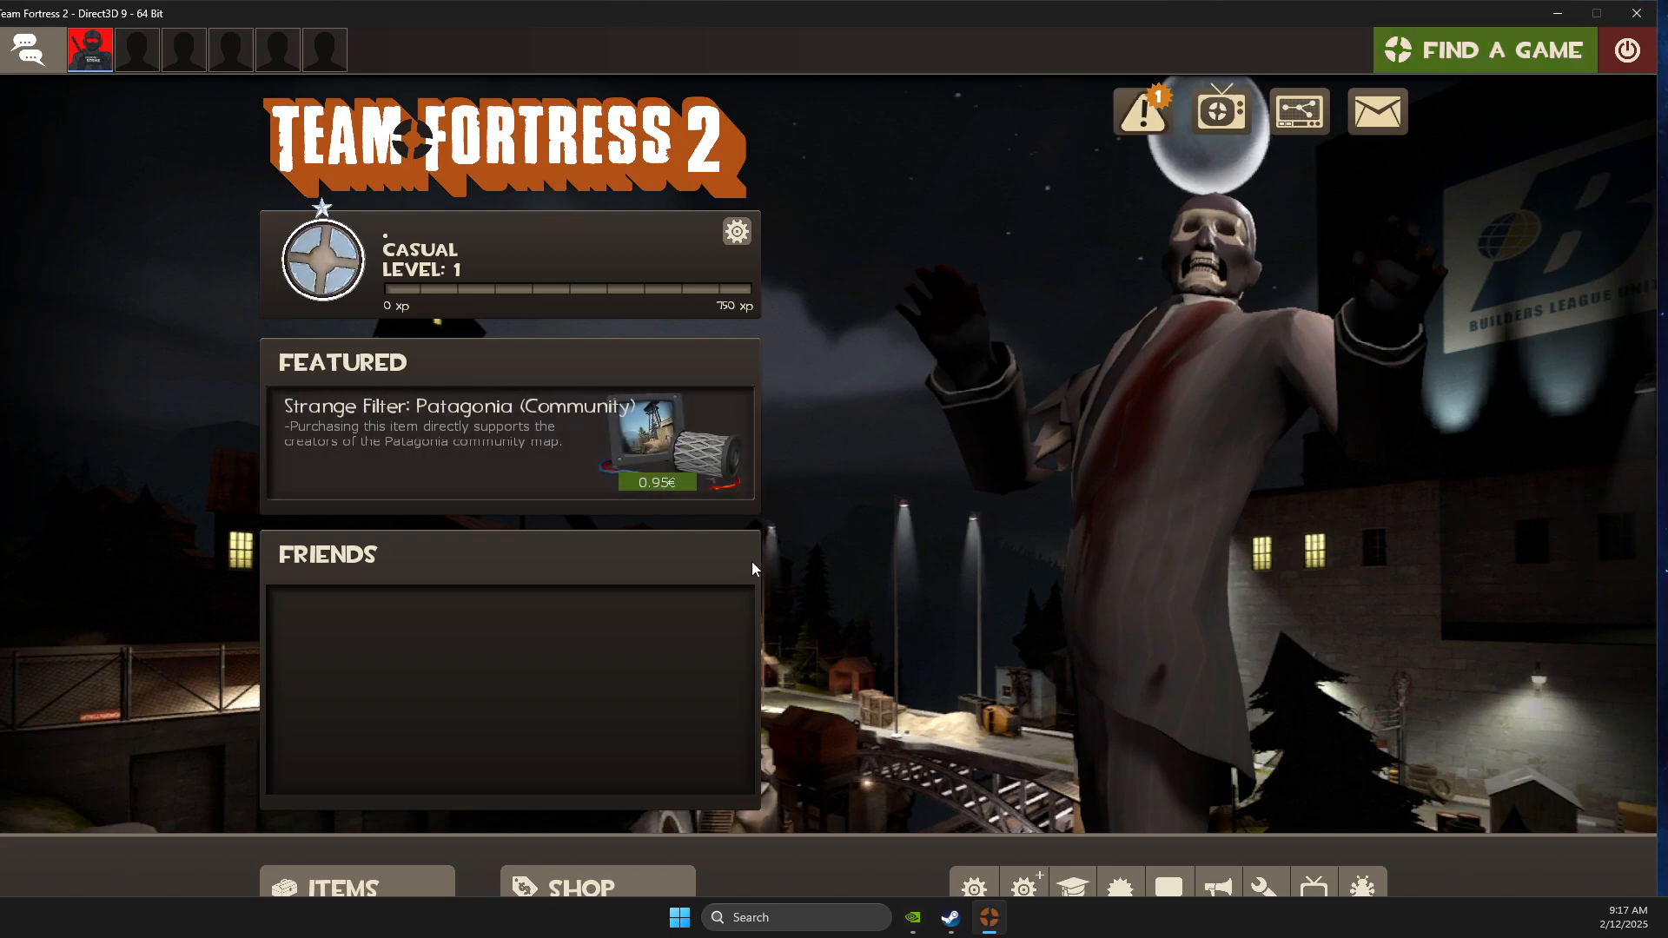
# Open the video options and choose the Widescreen 16:9 aspect ratio with the Run in a window display mode
pyautogui.click(974, 886)
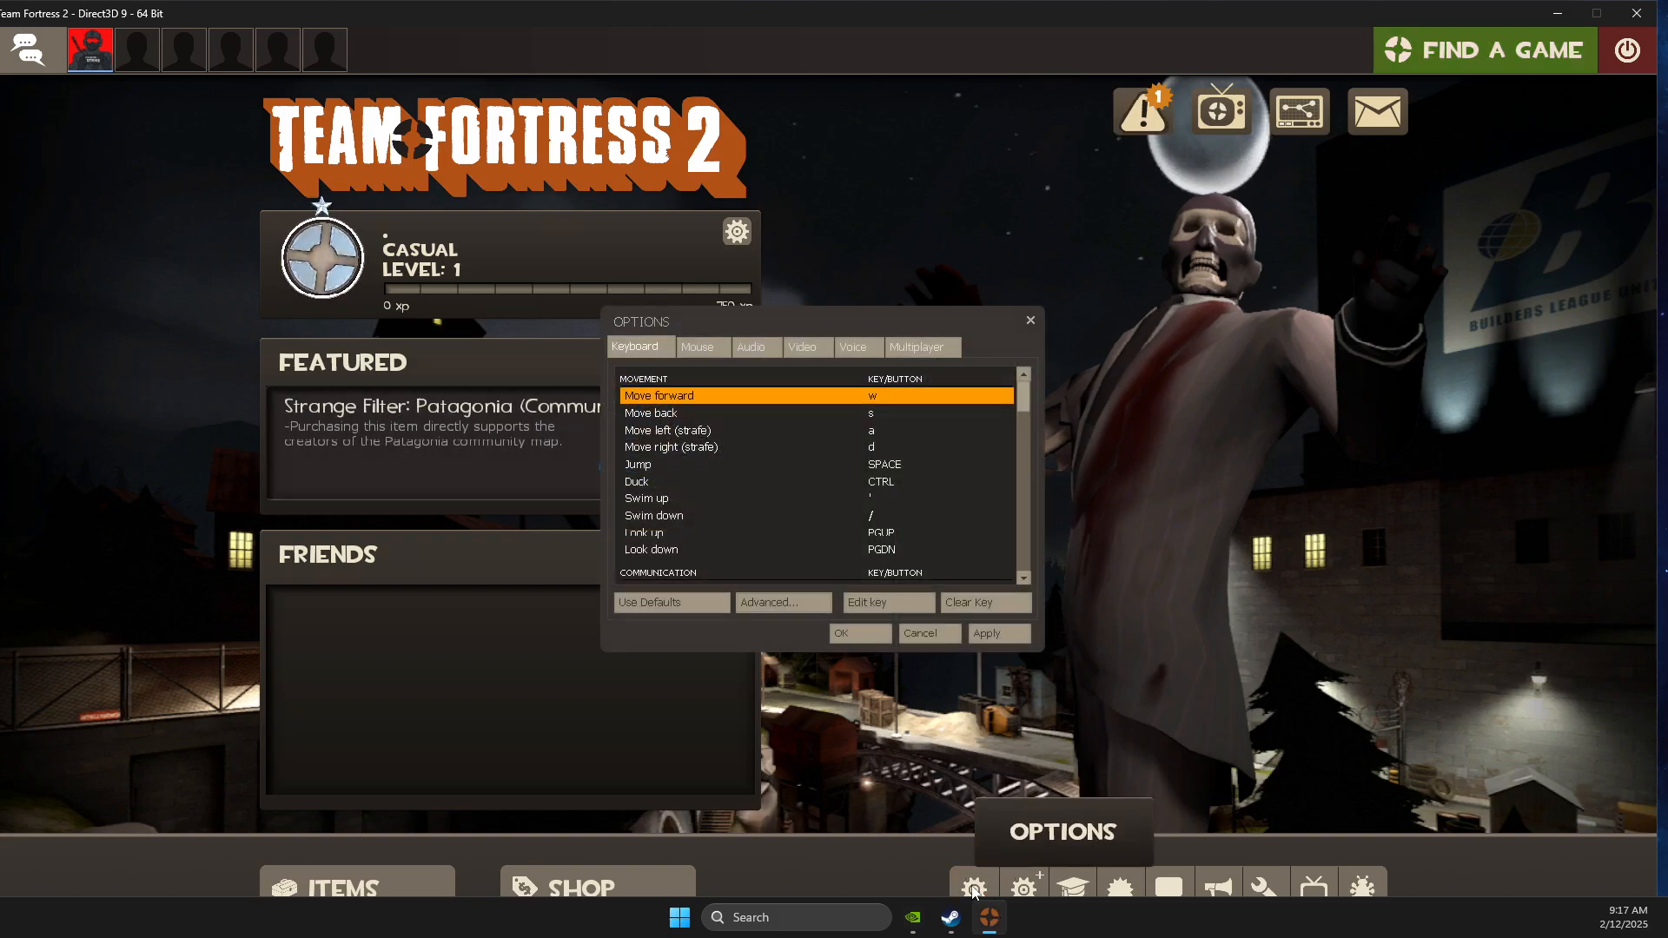
pyautogui.click(802, 346)
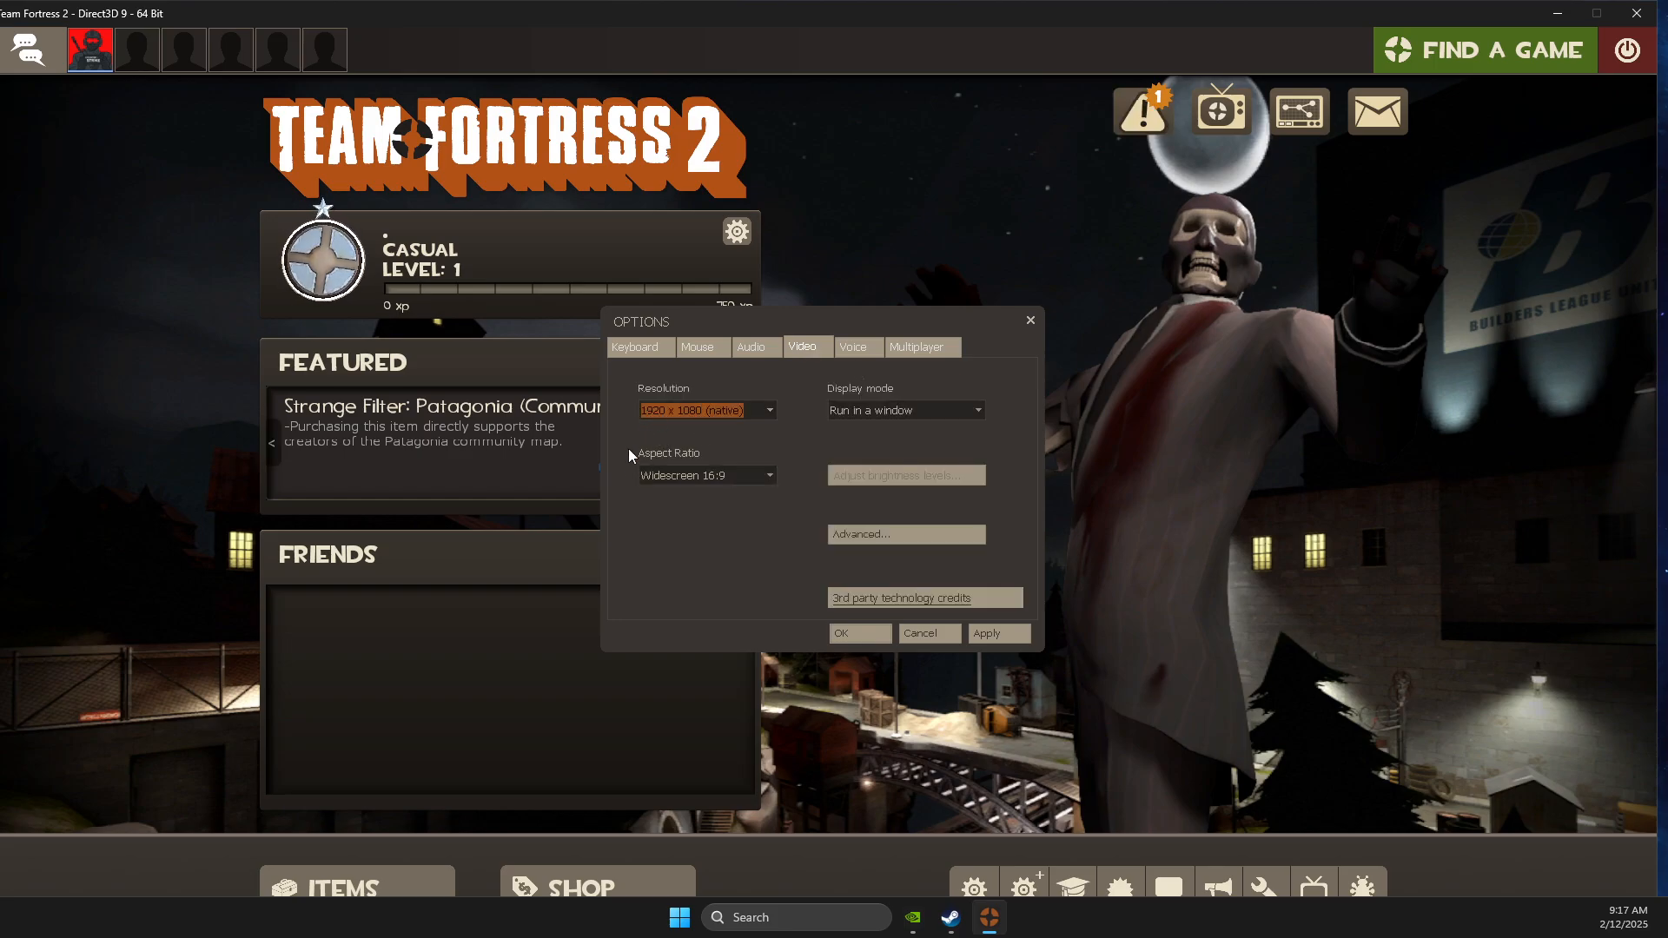
pyautogui.click(669, 474)
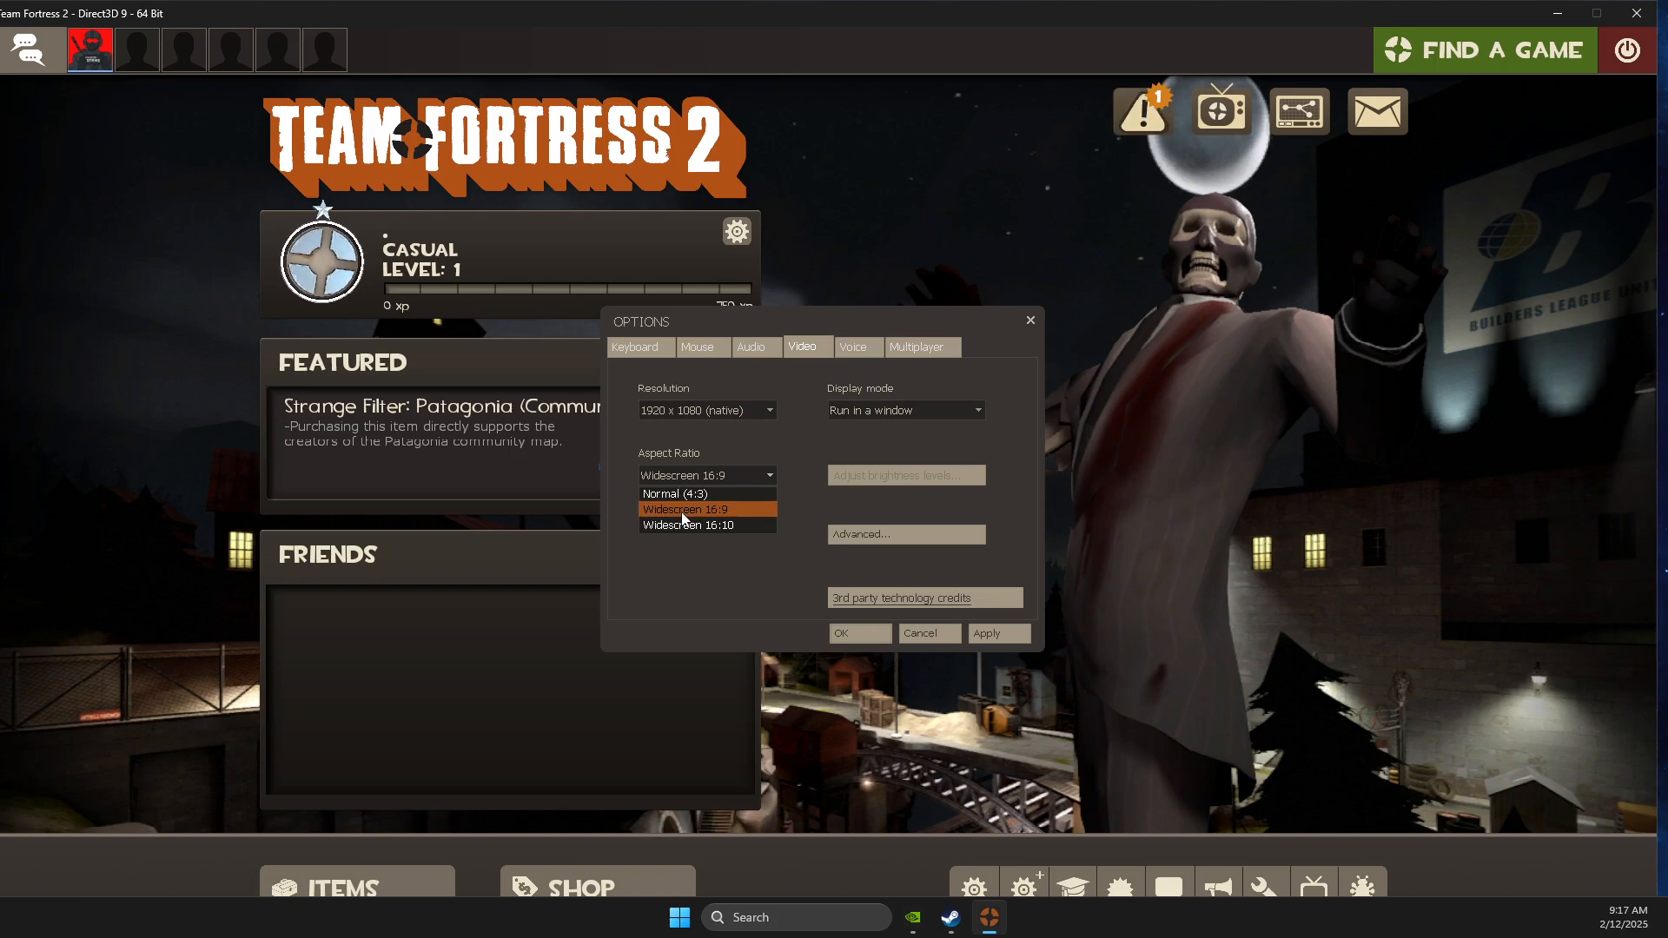
pyautogui.click(706, 507)
pyautogui.click(867, 410)
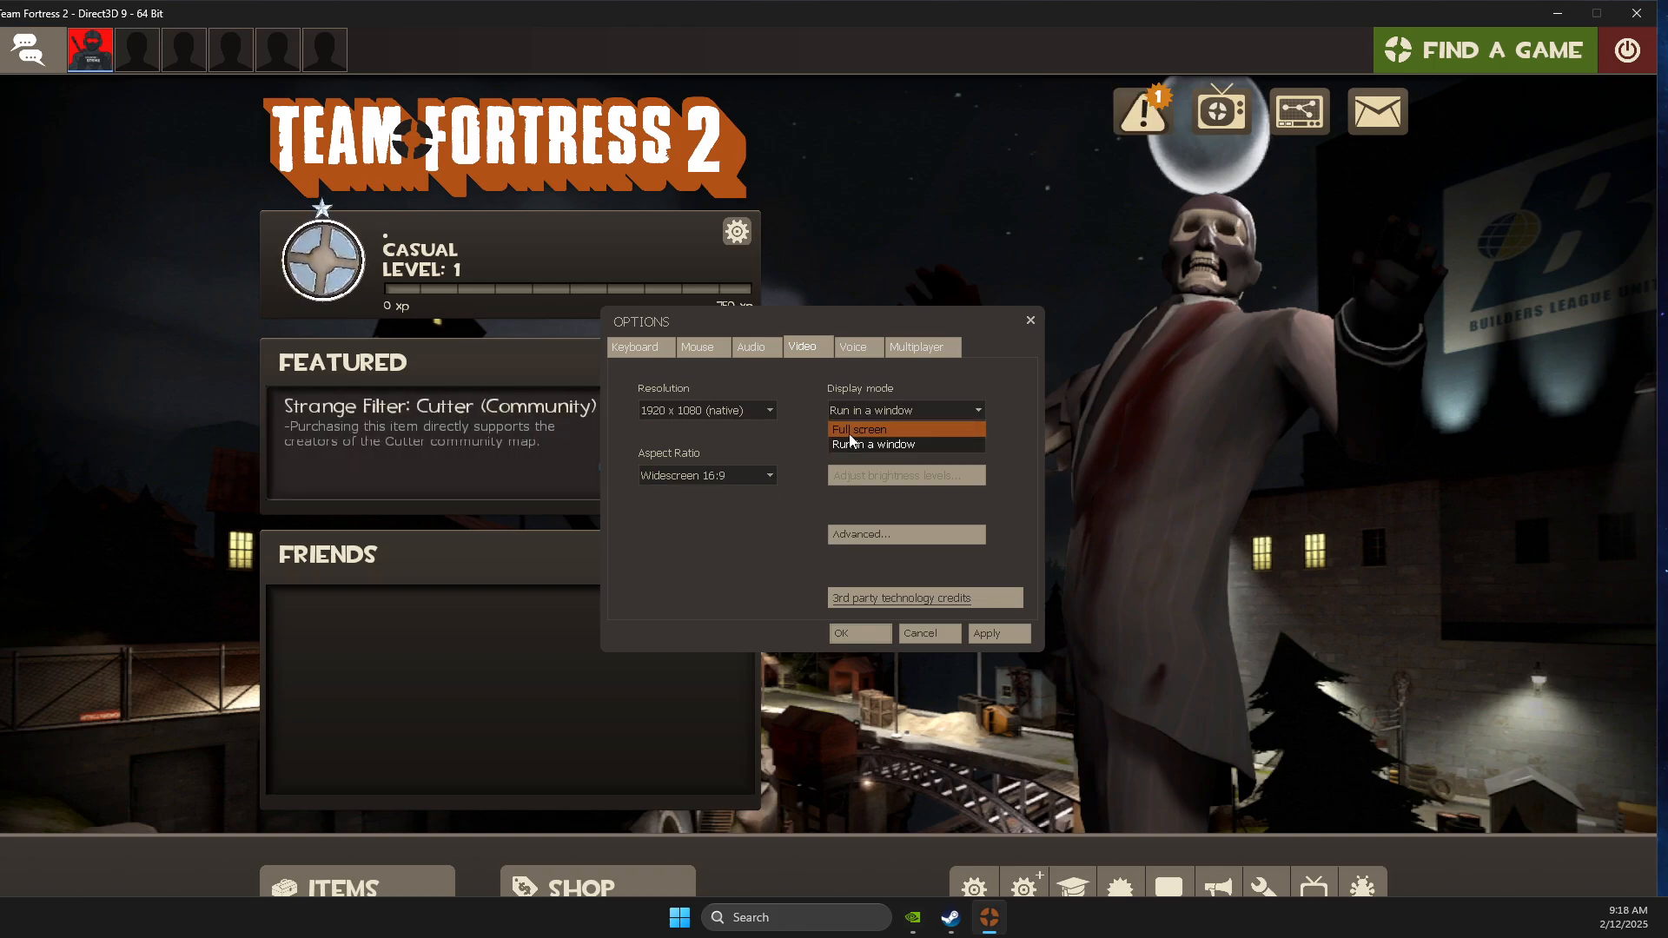
pyautogui.click(860, 444)
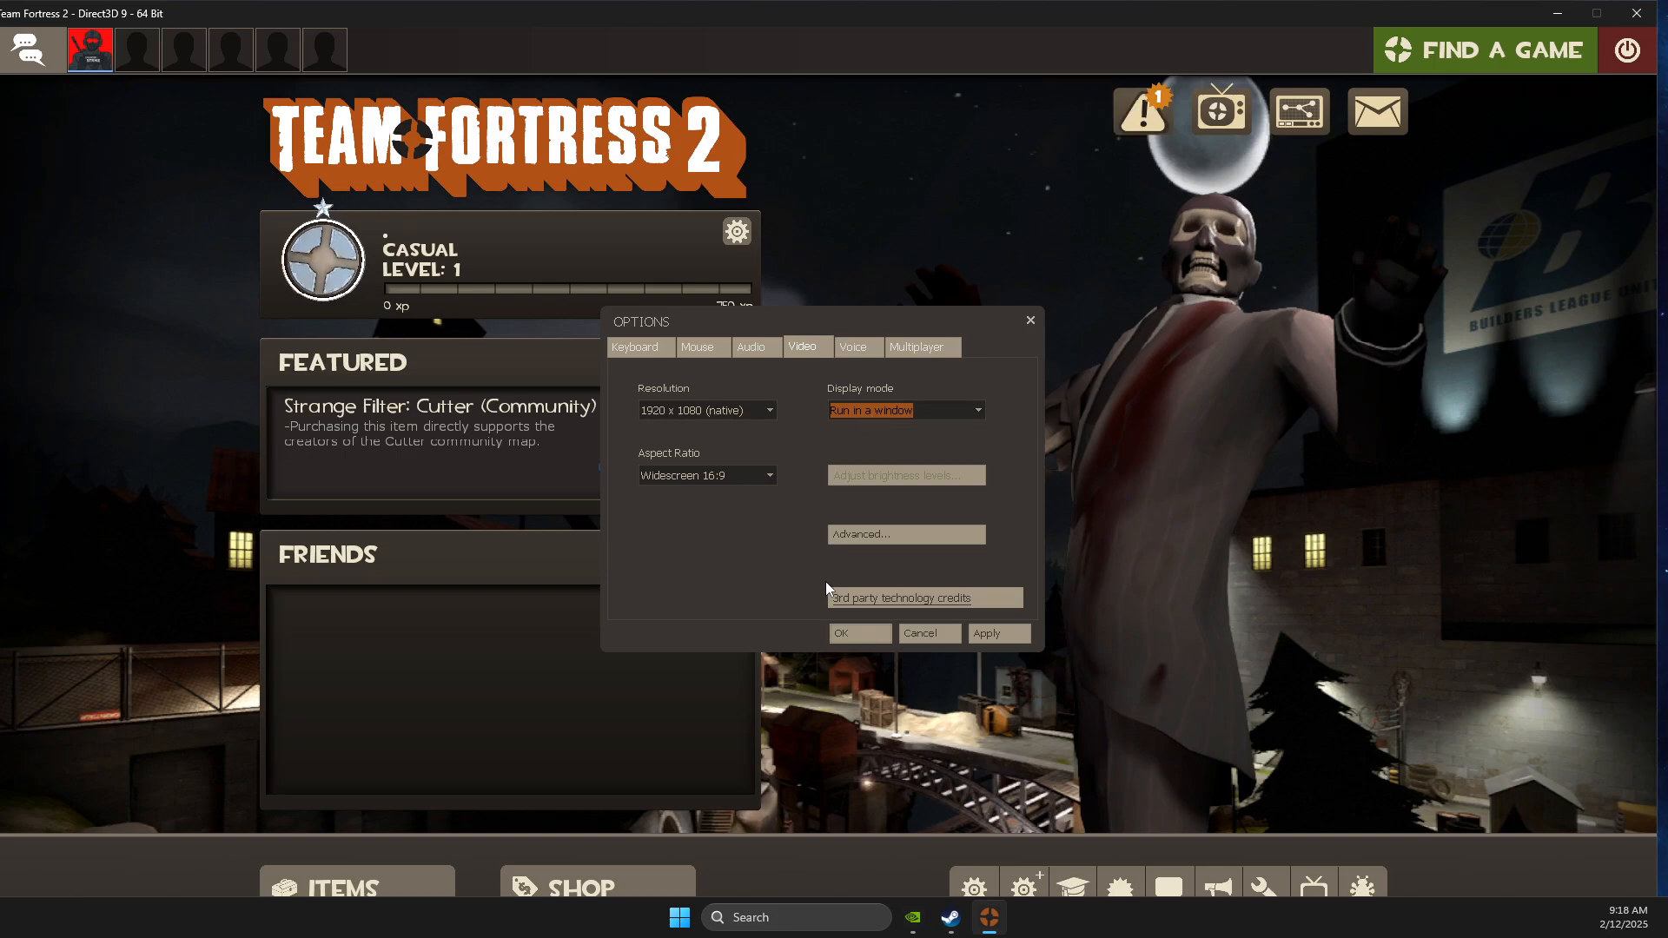
# Open the advanced video settings and review the choices for texture detail, water detail, shadow detail and color correction
pyautogui.click(860, 539)
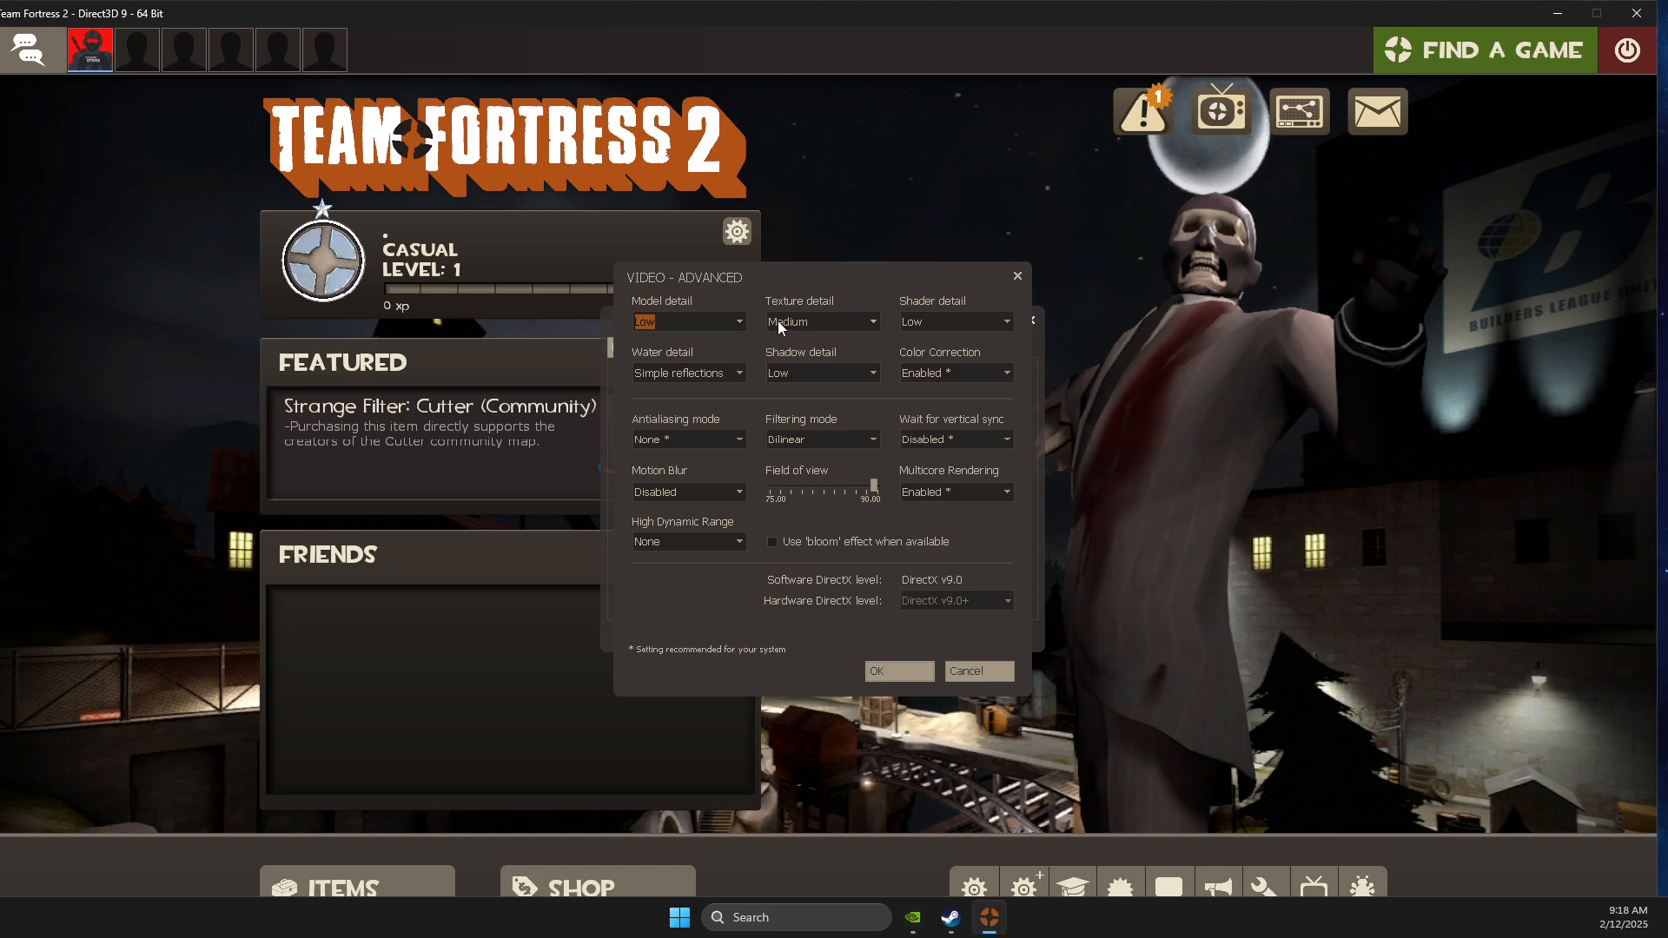
pyautogui.click(838, 322)
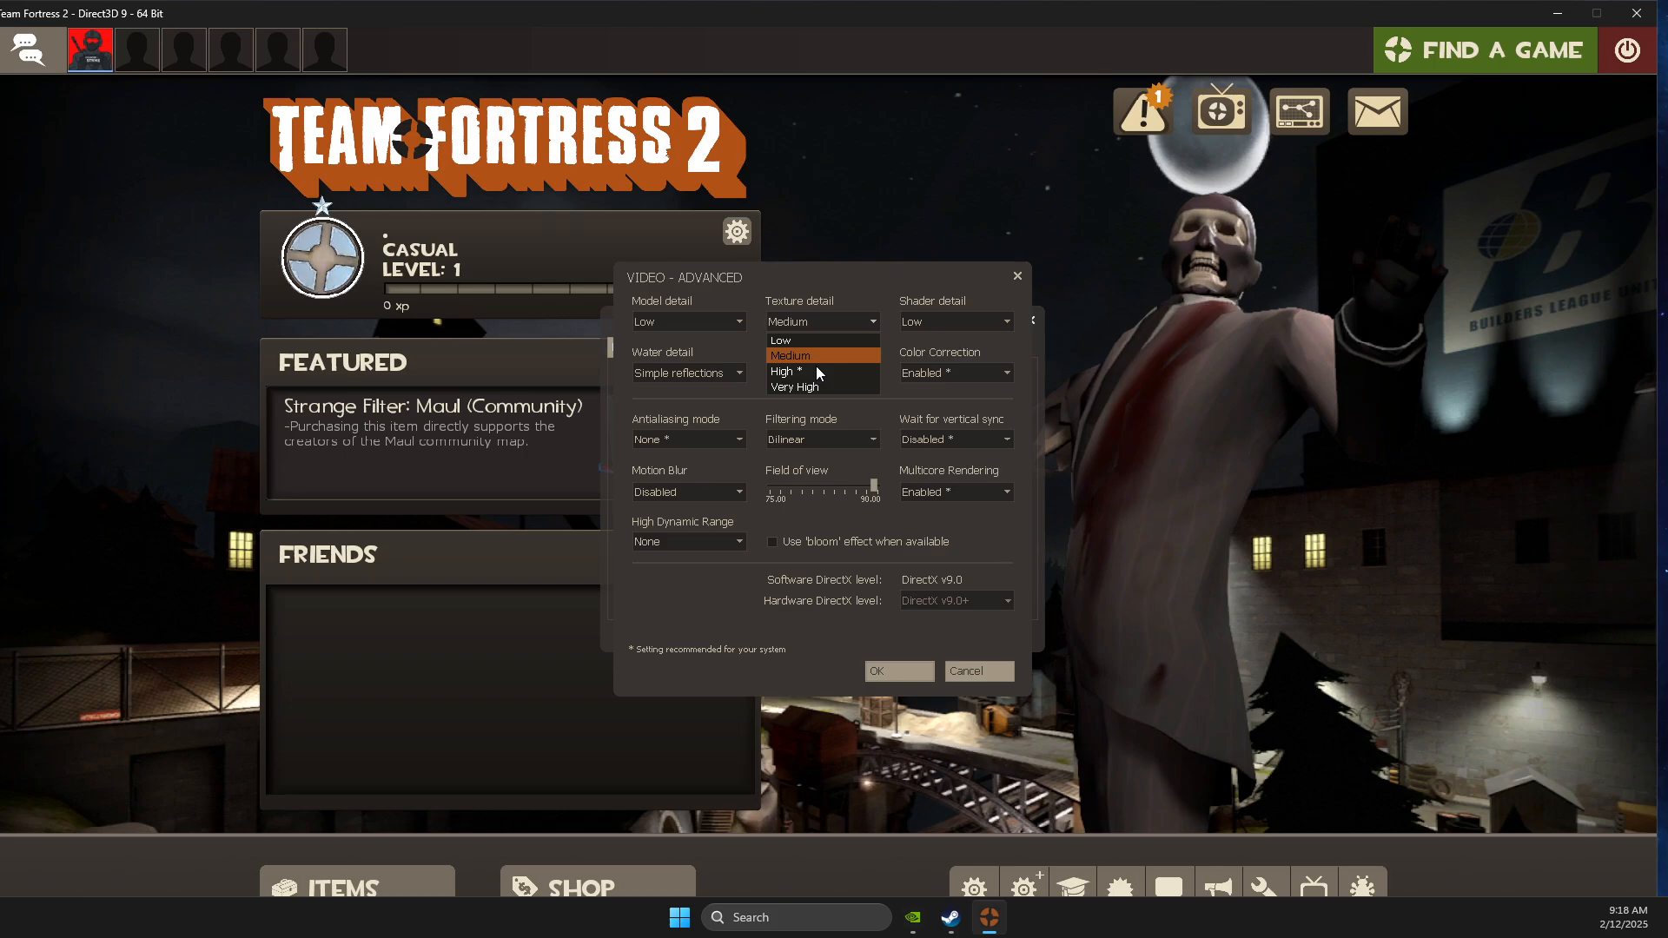
pyautogui.click(897, 336)
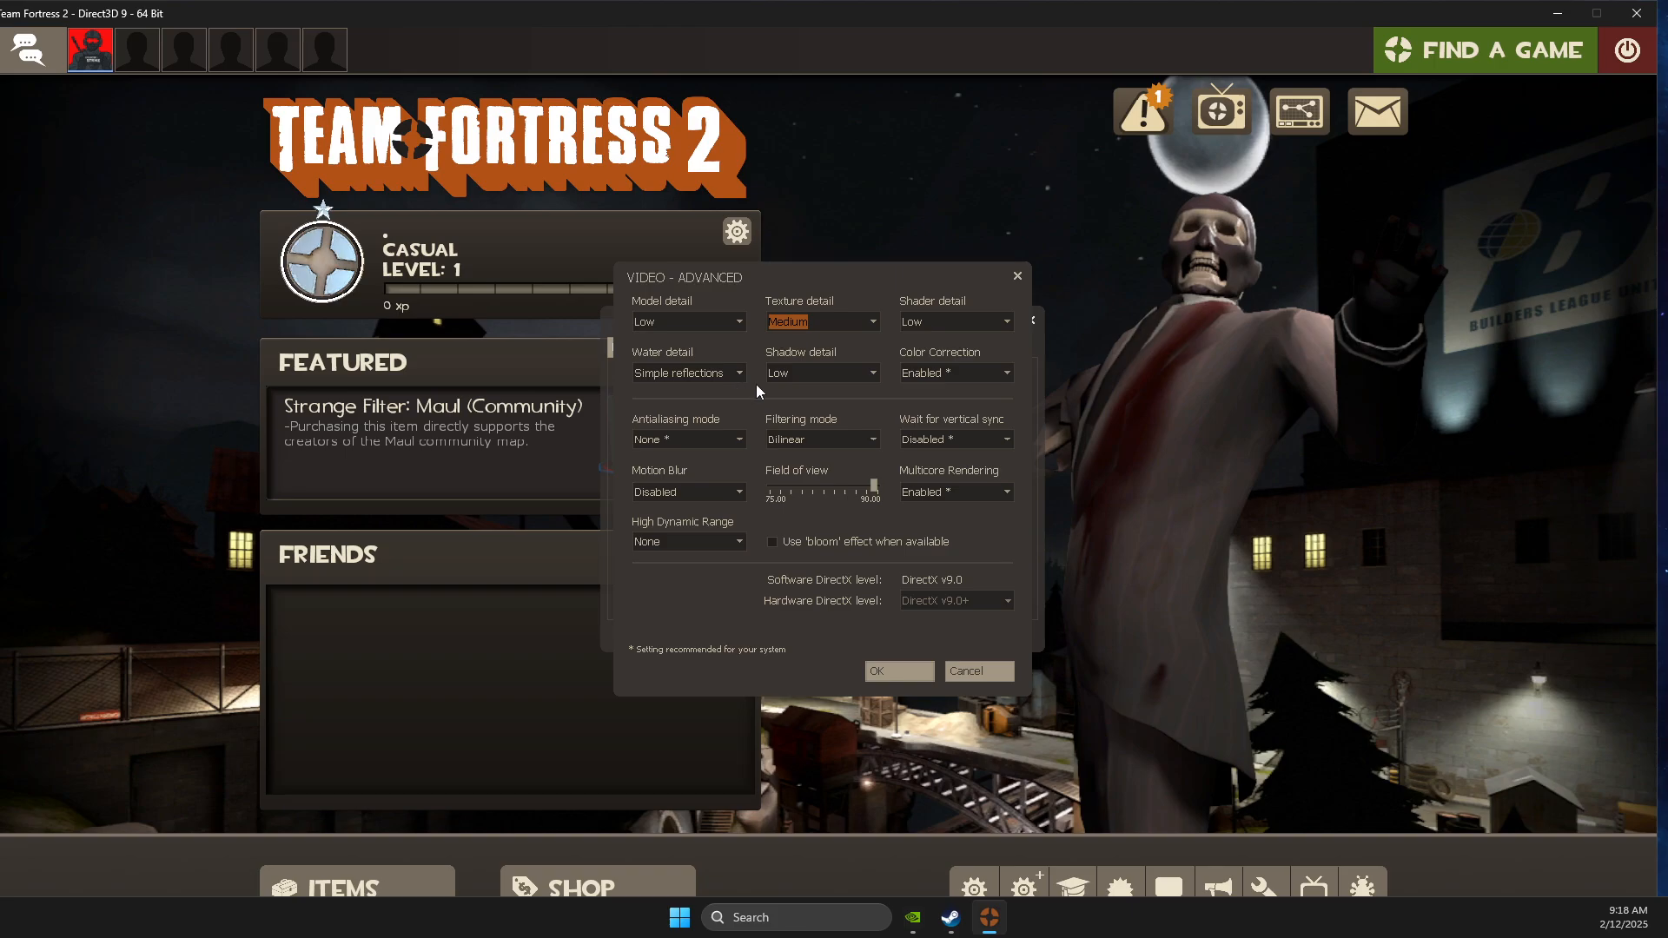
pyautogui.click(684, 376)
pyautogui.click(820, 375)
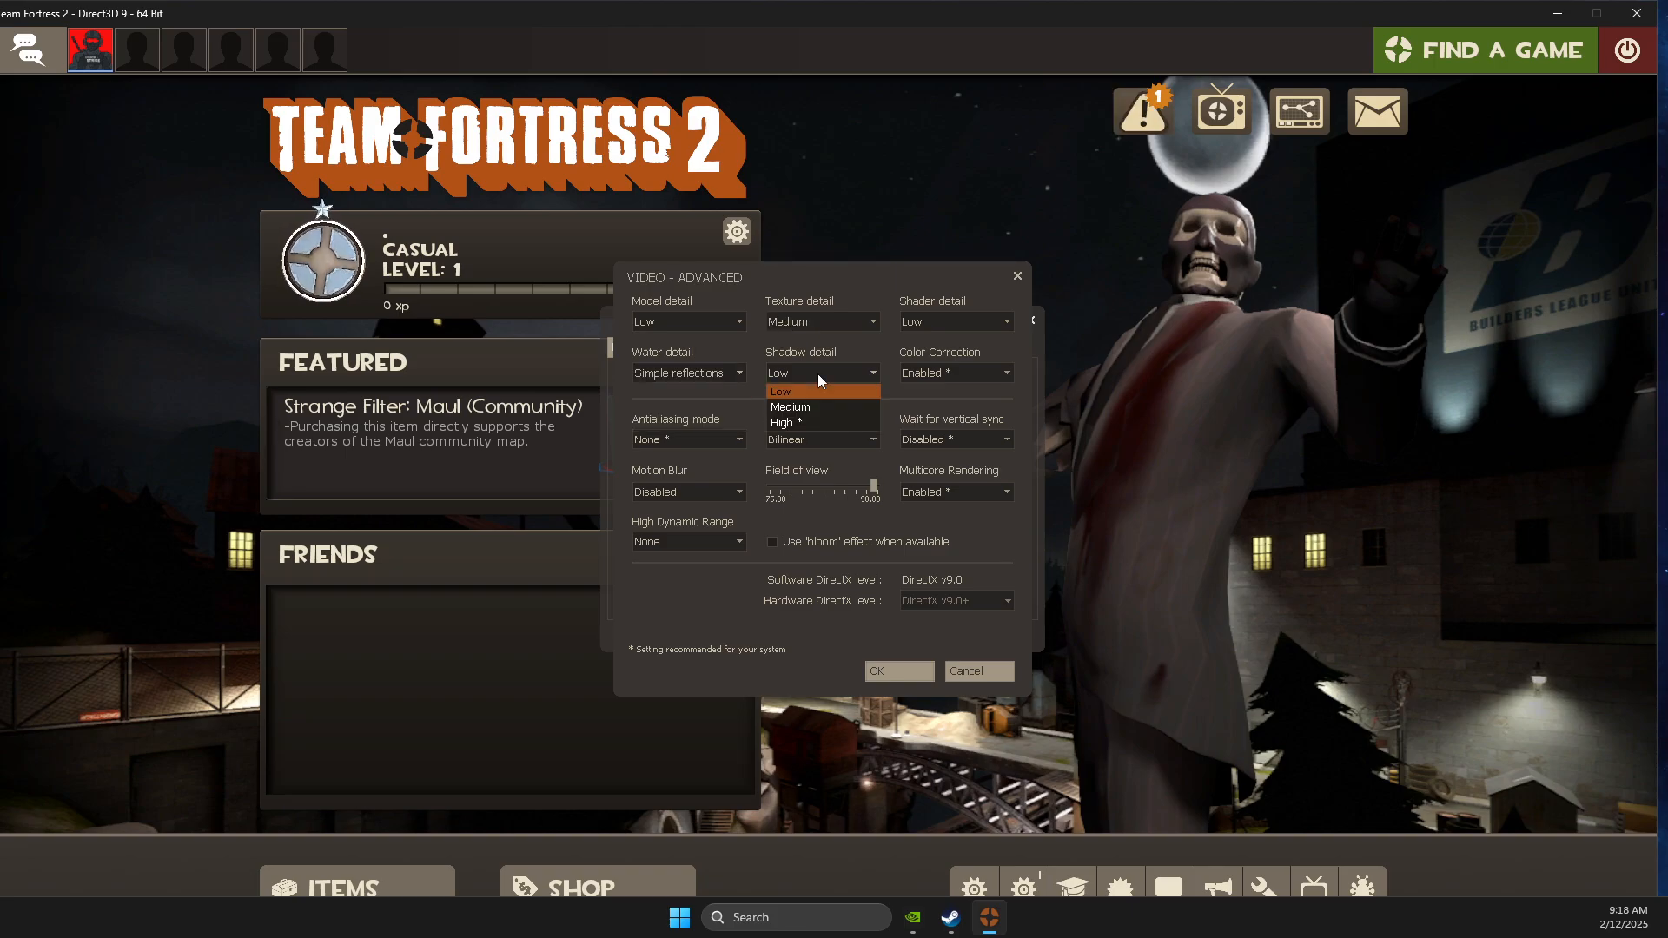
pyautogui.click(929, 375)
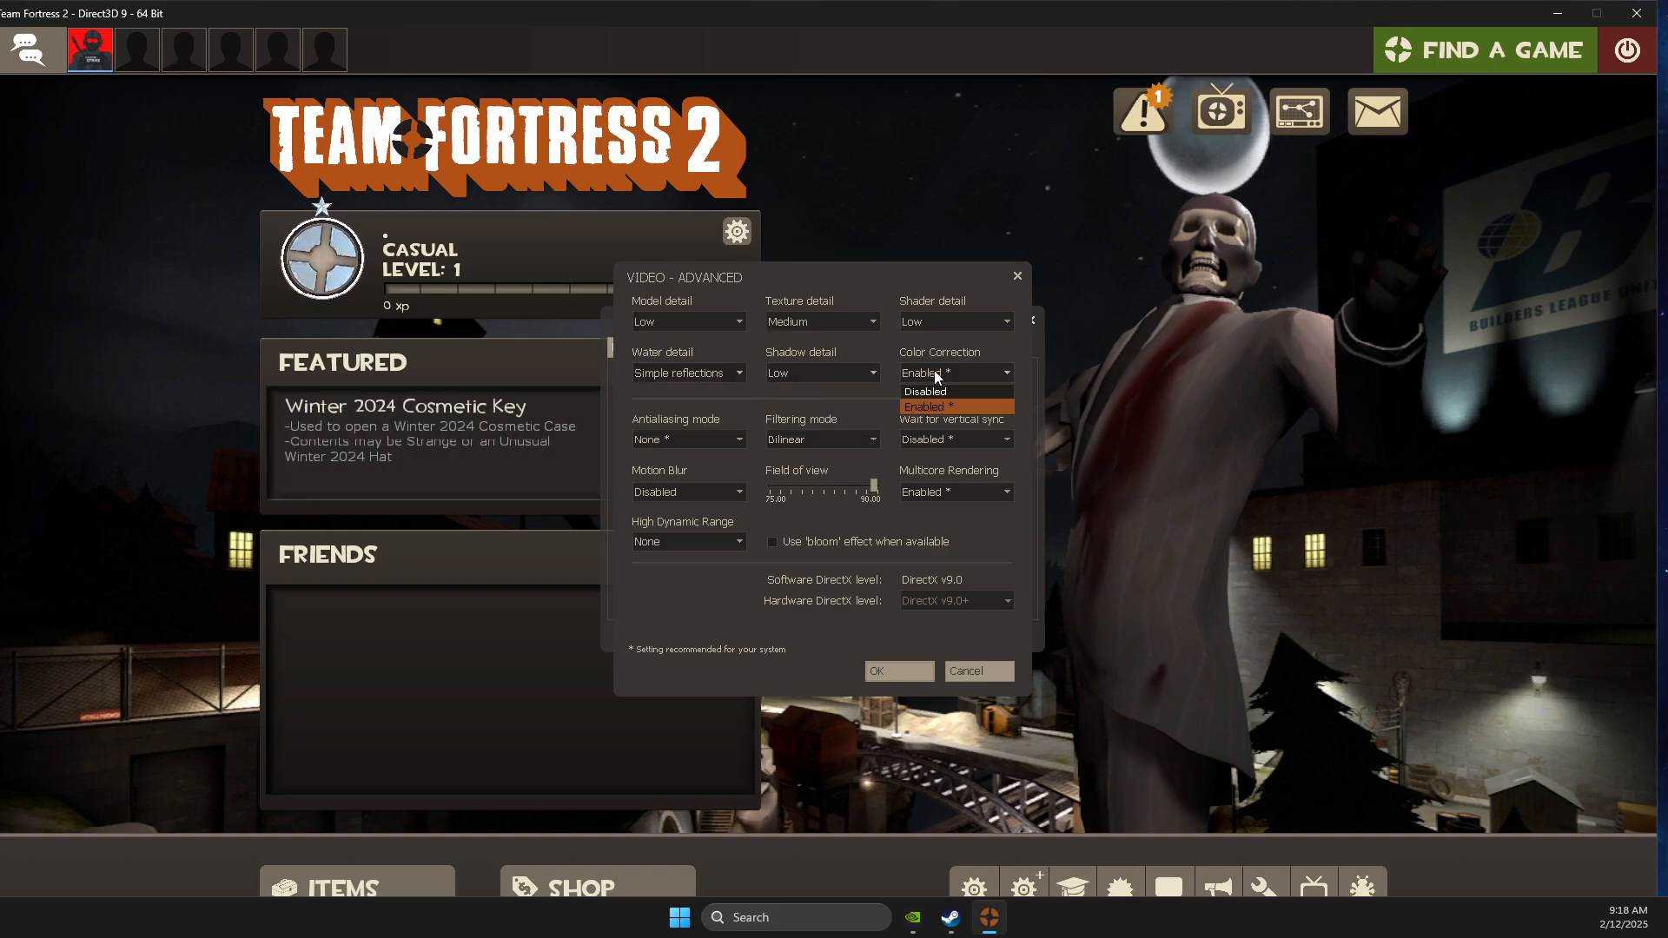
# Review the advanced video choices for antialiasing, filtering mode, motion blur, vertical sync and multicore rendering
pyautogui.click(682, 440)
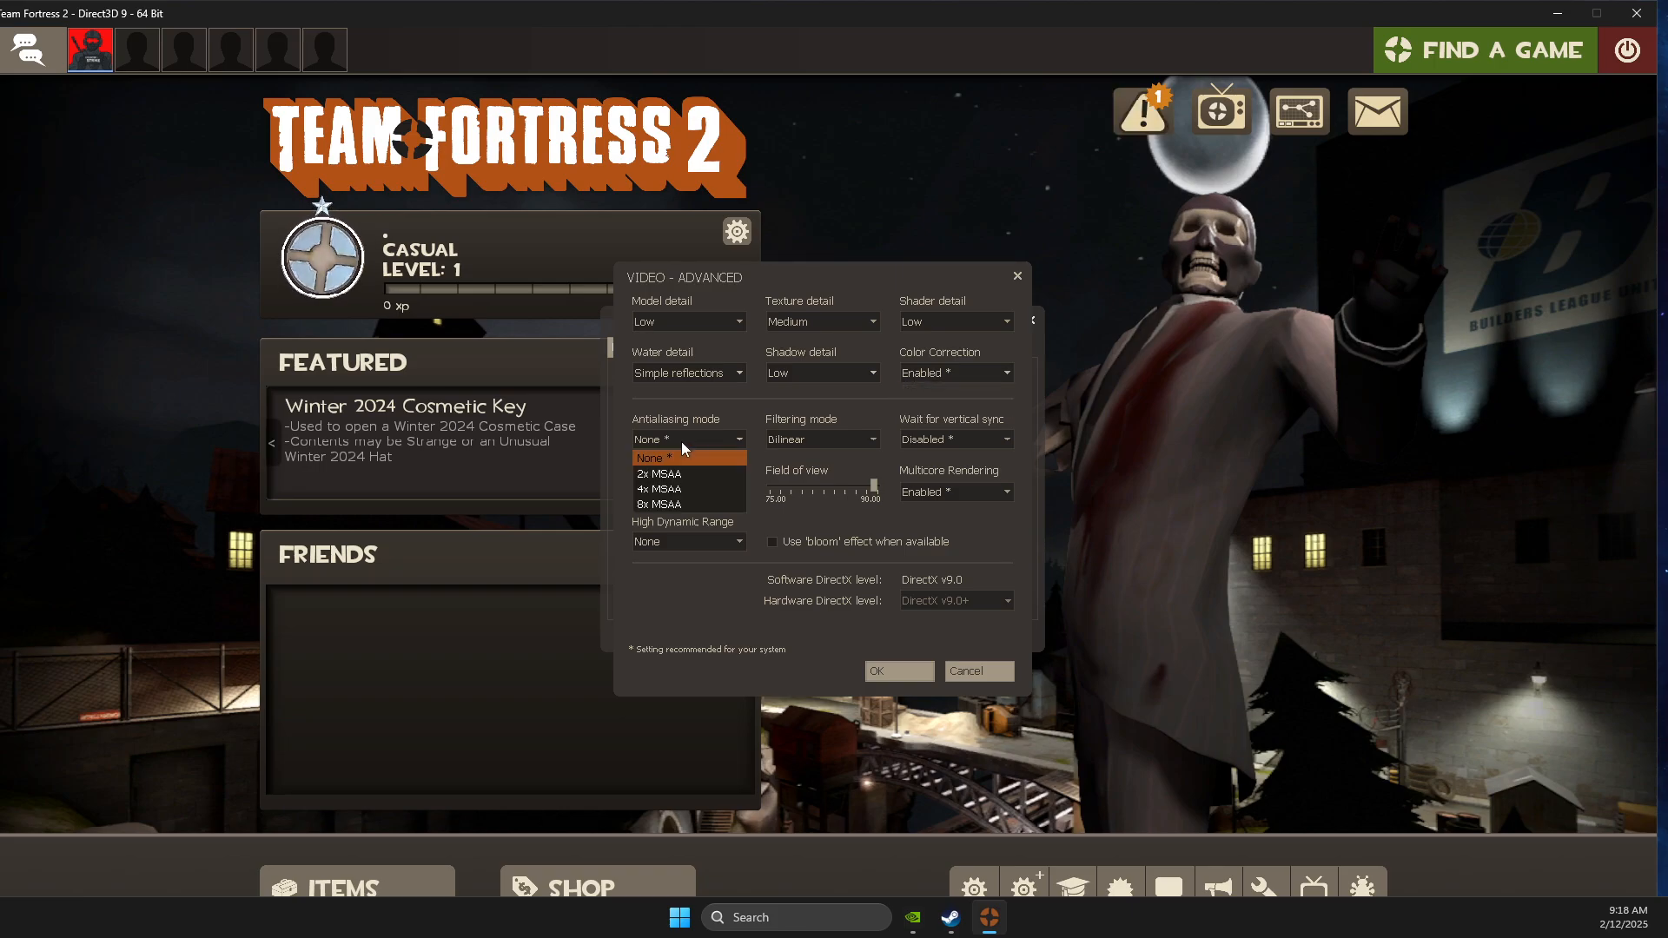
pyautogui.click(788, 438)
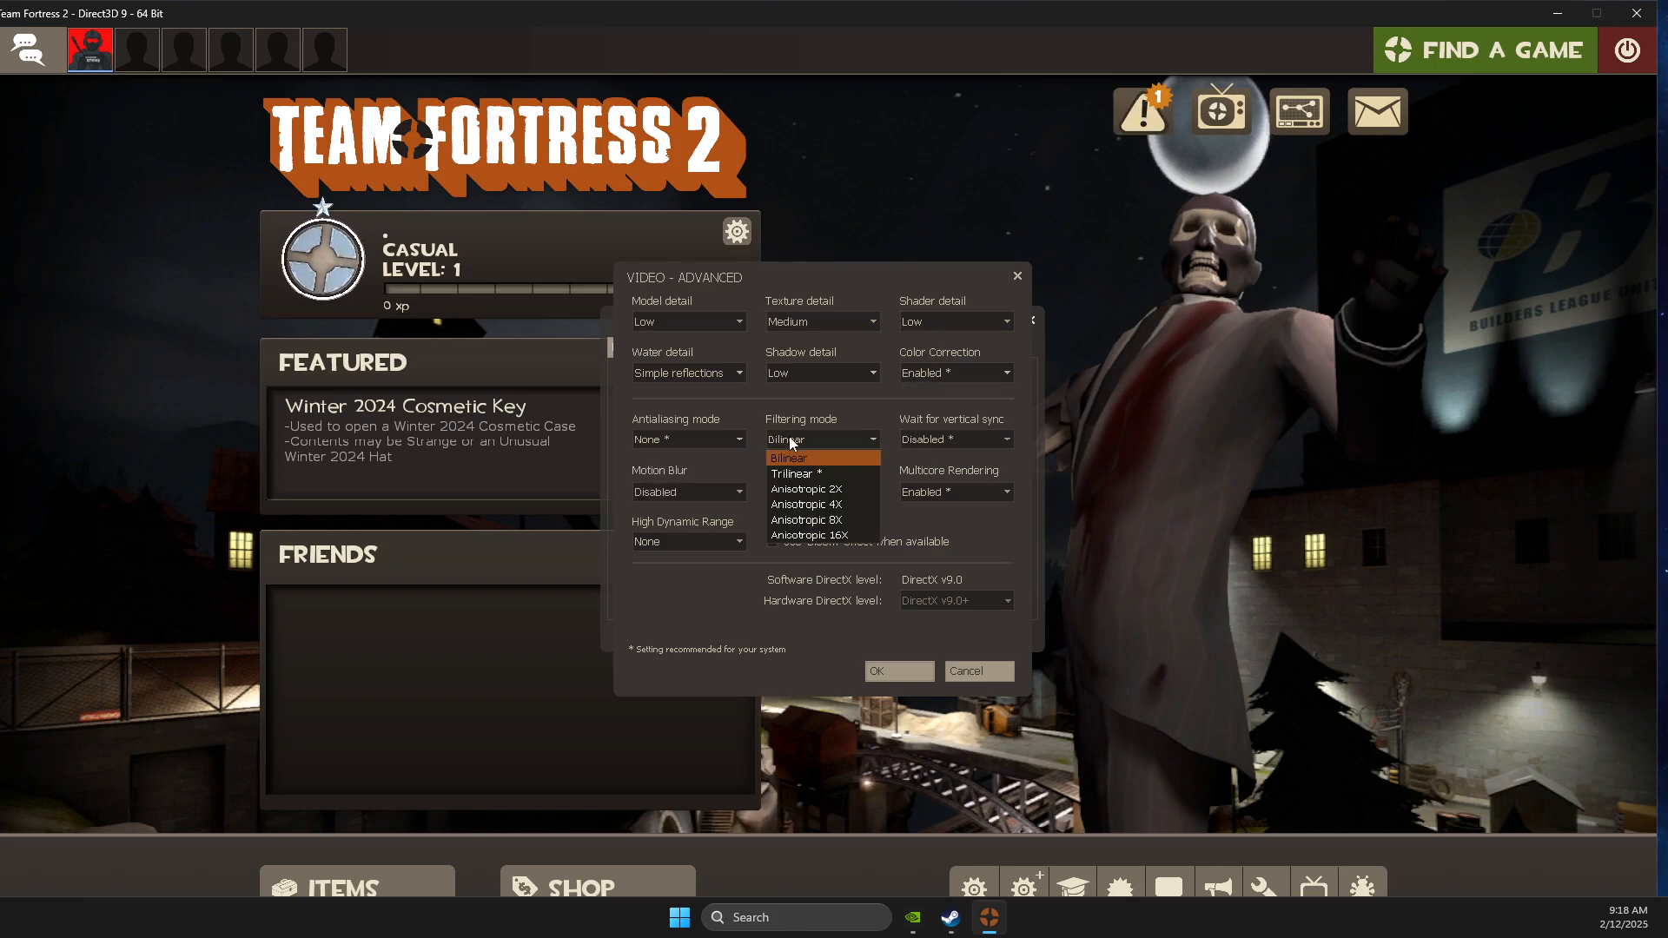
pyautogui.click(662, 490)
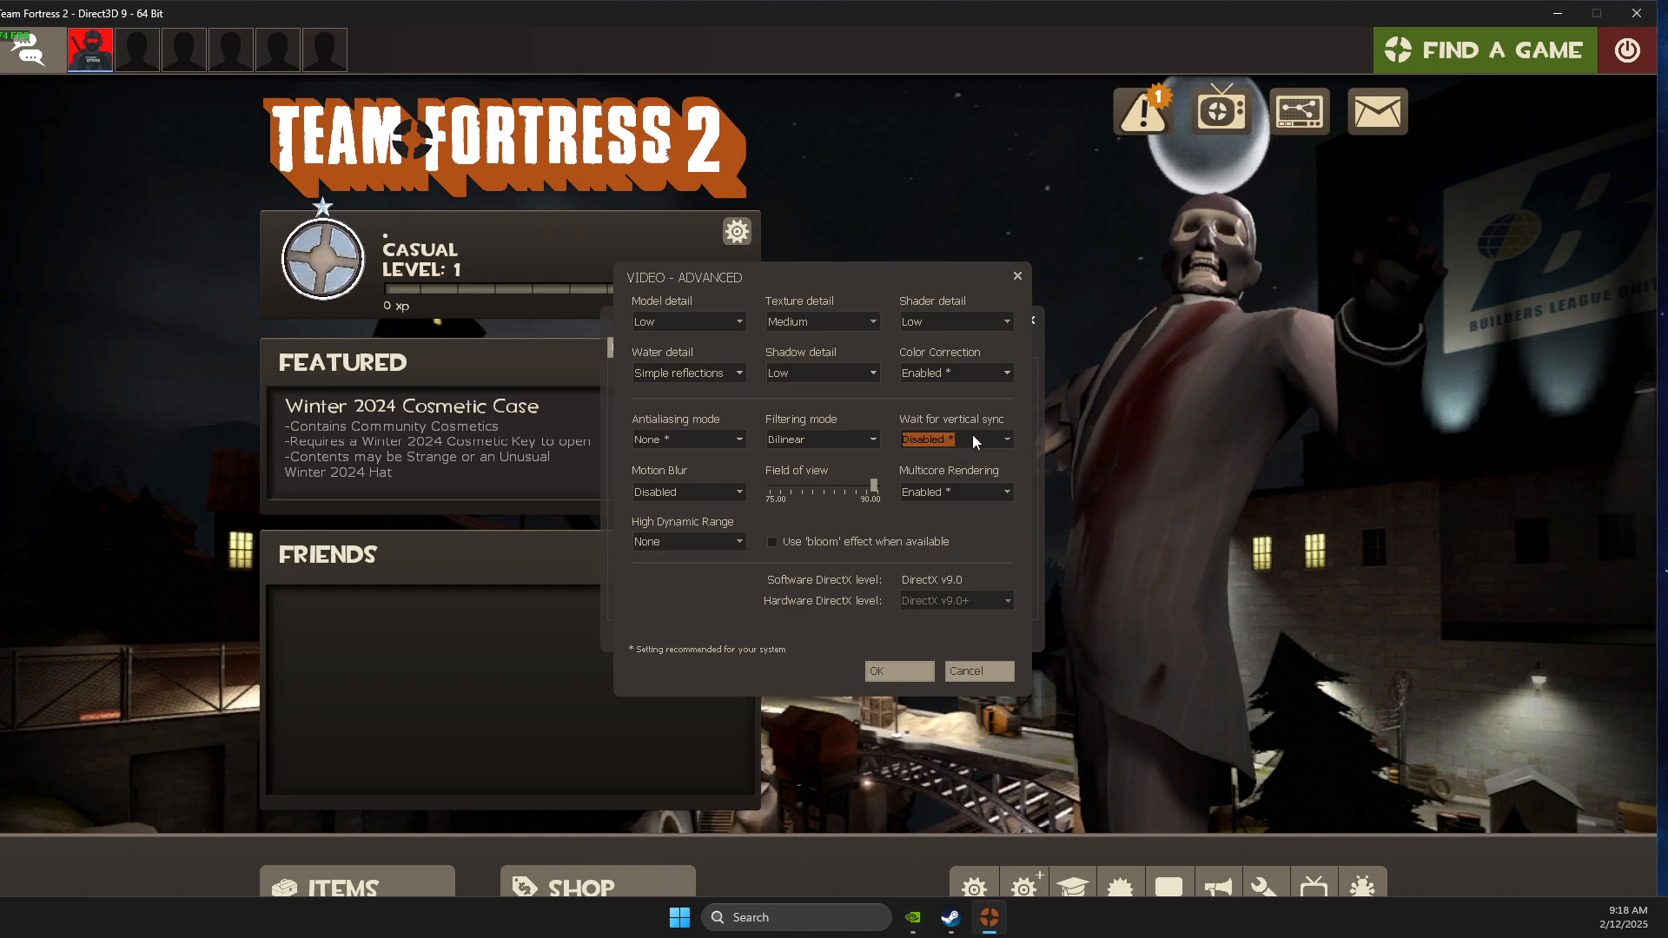
pyautogui.click(1008, 439)
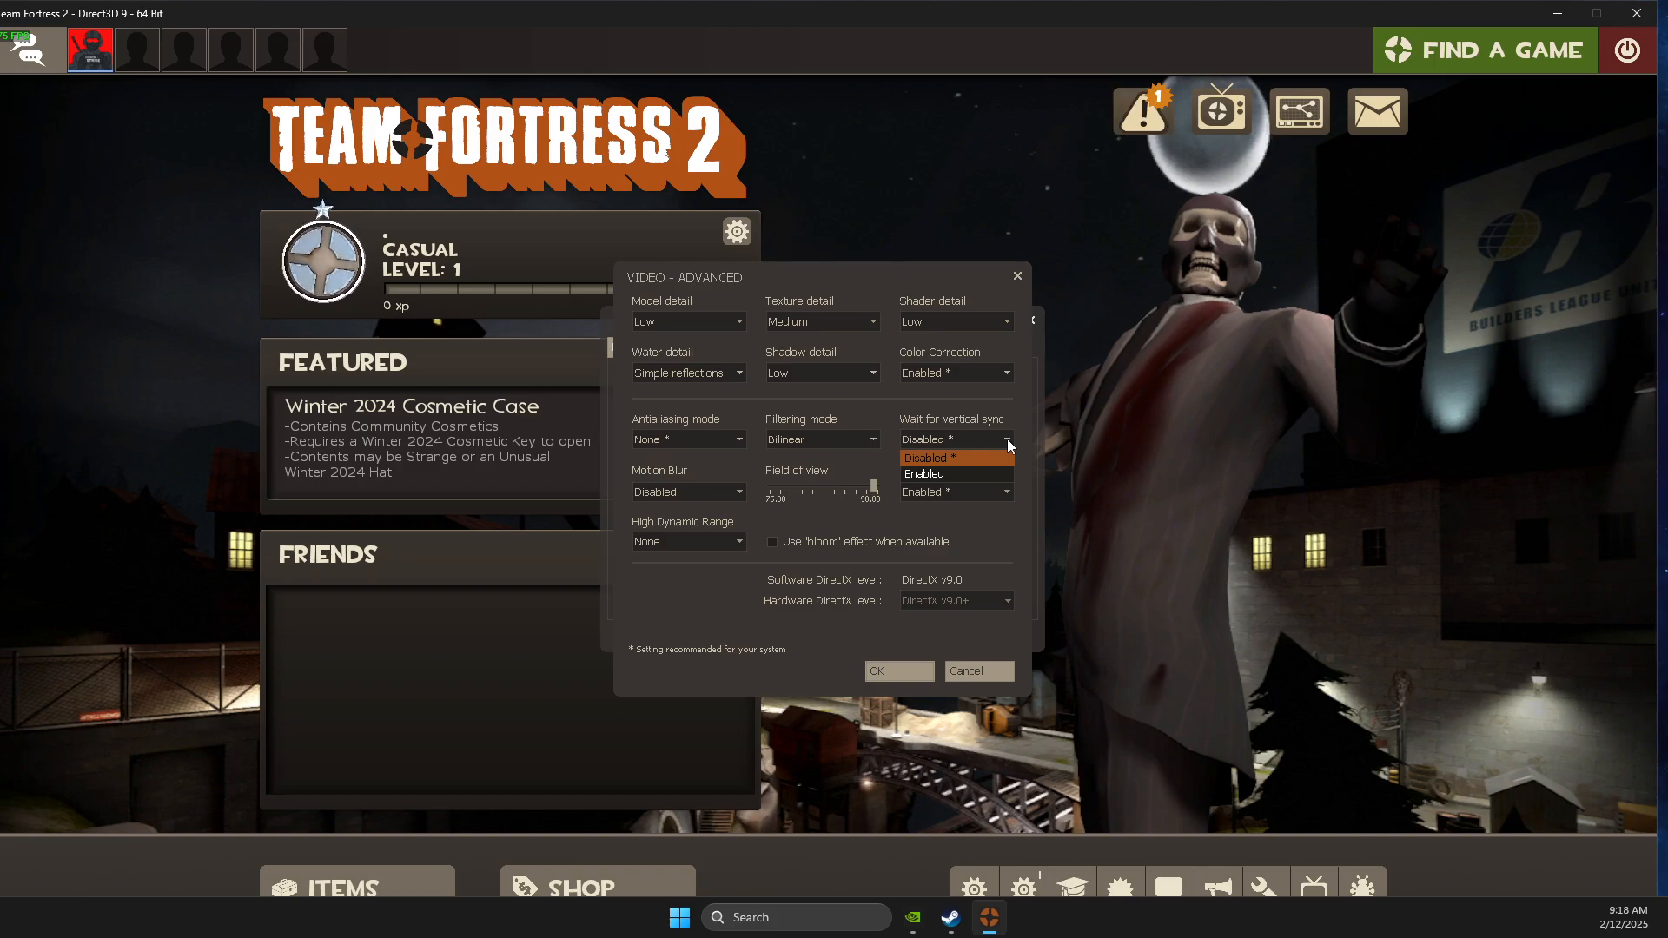
pyautogui.click(987, 507)
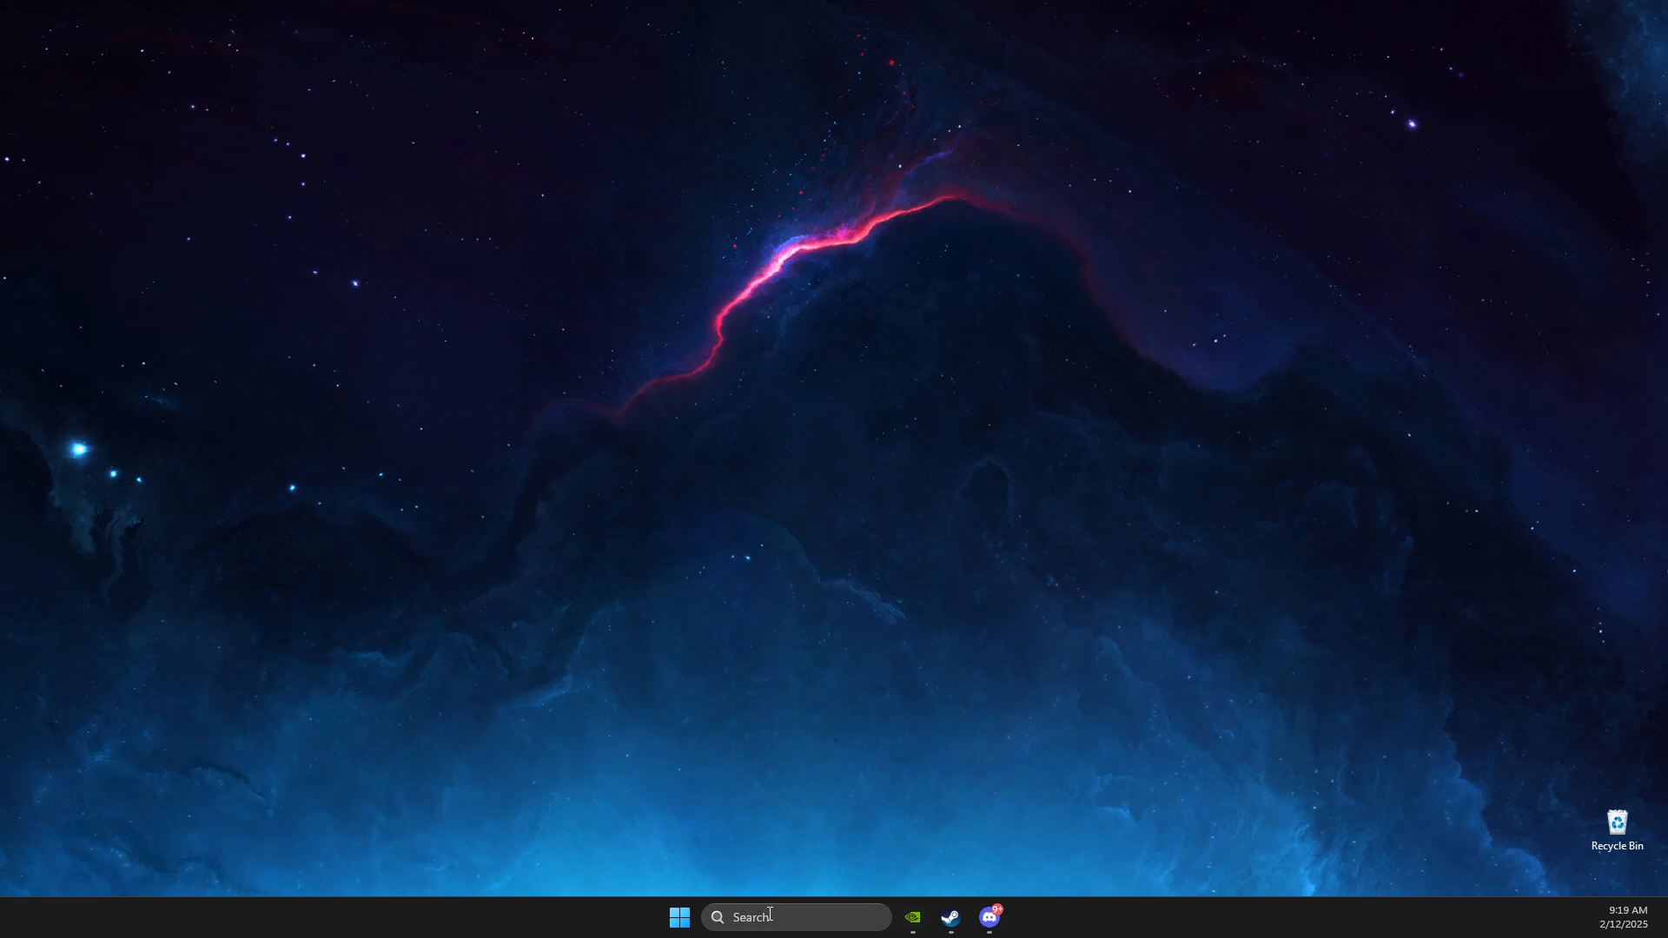
# Check Windows Update for available updates in Windows Settings and close Settings
pyautogui.click(770, 914)
pyautogui.write('settings')
pyautogui.click(807, 358)
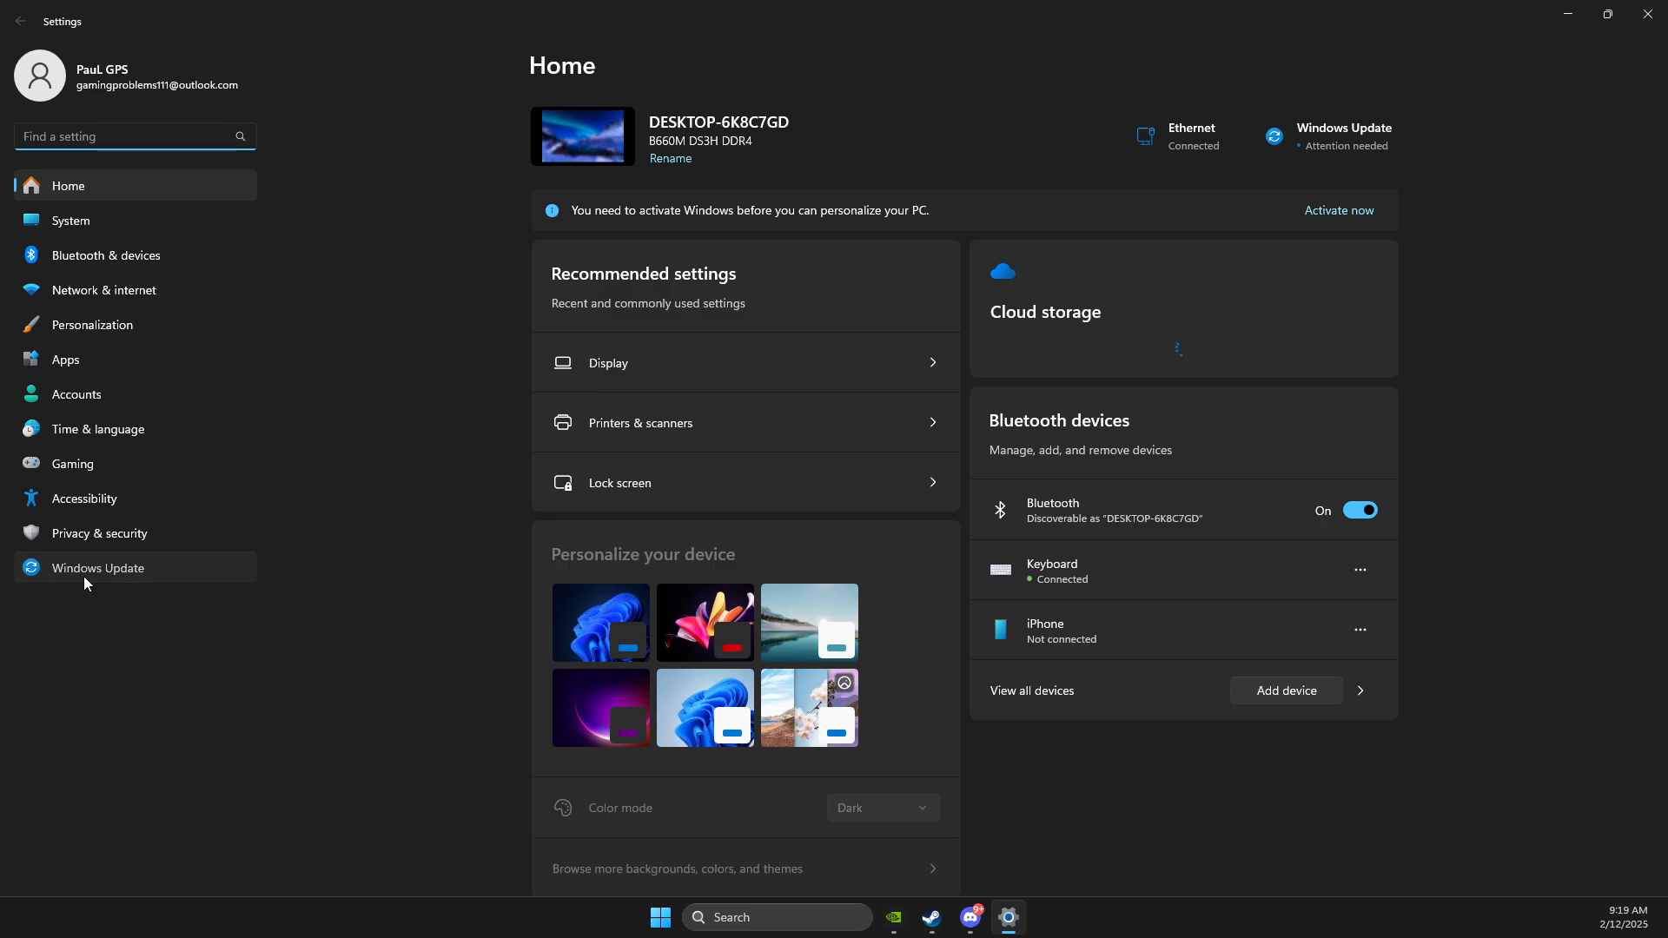
pyautogui.click(84, 572)
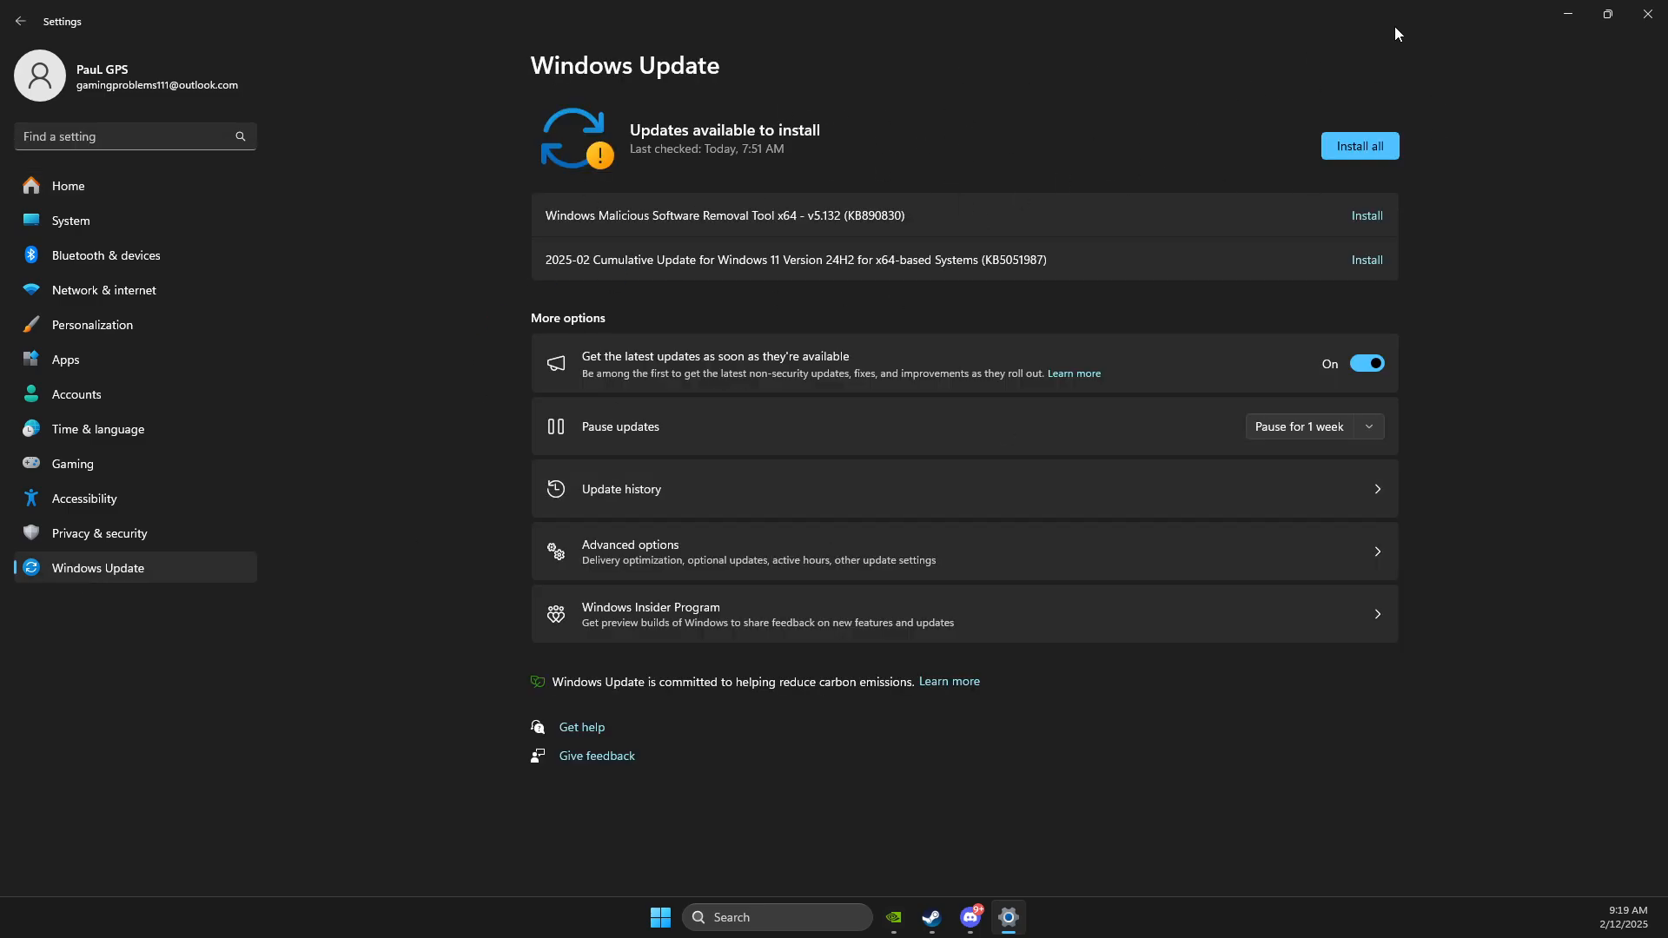
pyautogui.click(1648, 14)
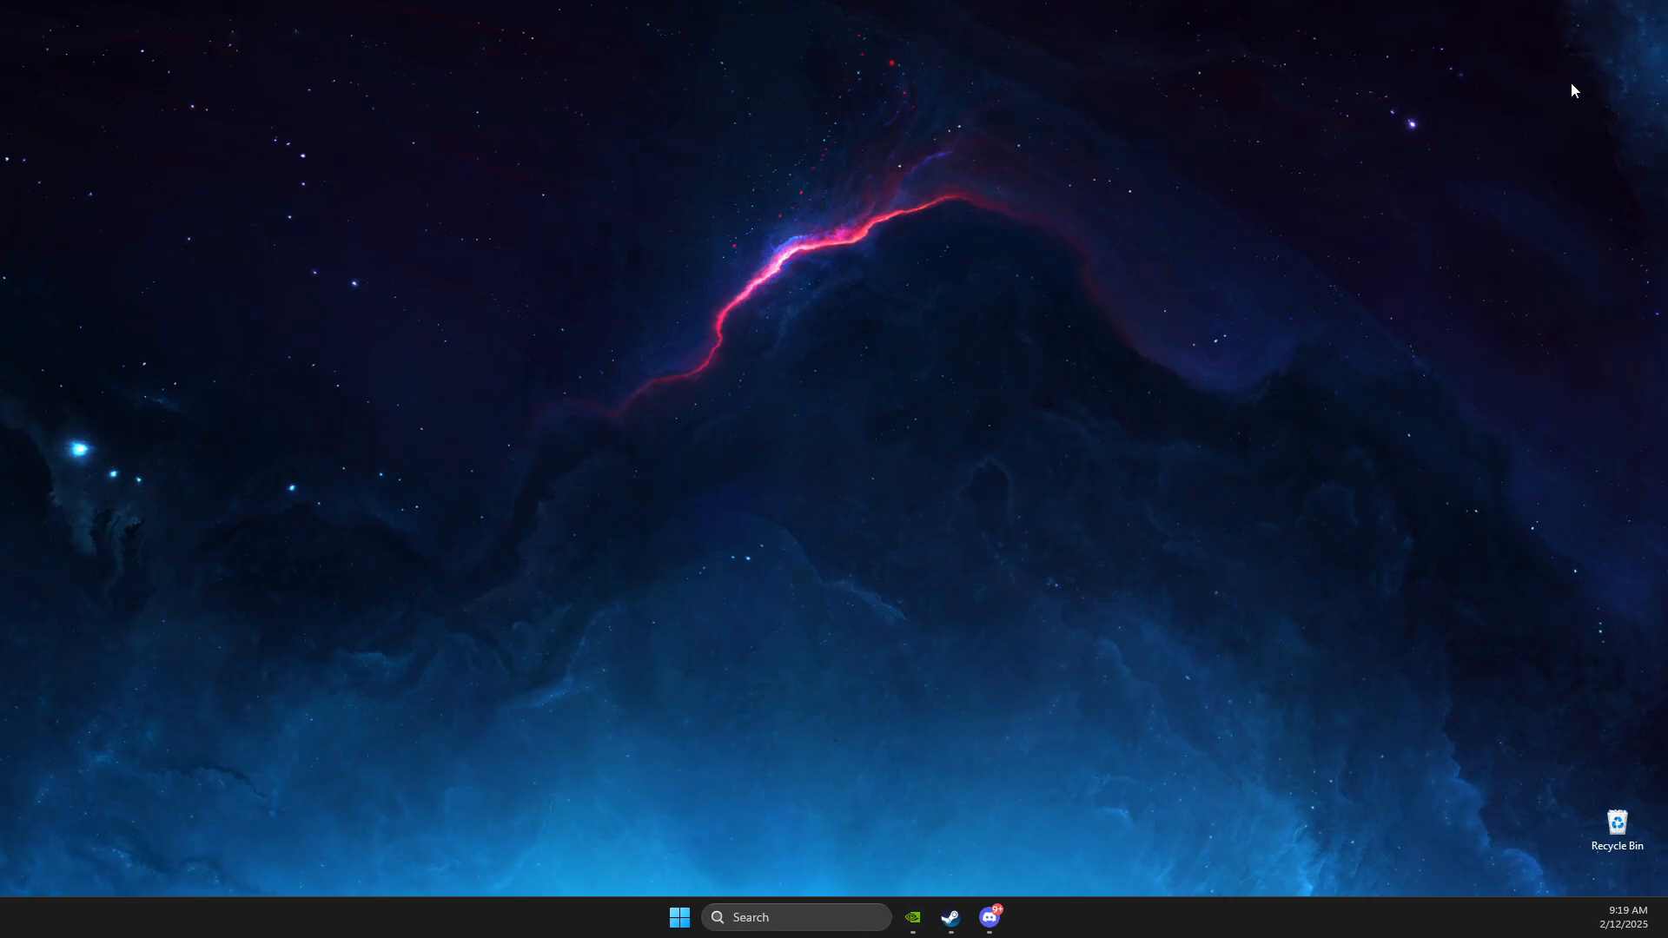
# Check the GeForce Game Ready Driver status on the Drivers page of the NVIDIA app and minimize the app
pyautogui.click(919, 934)
pyautogui.moveTo(988, 44); pyautogui.dragTo(740, 54)
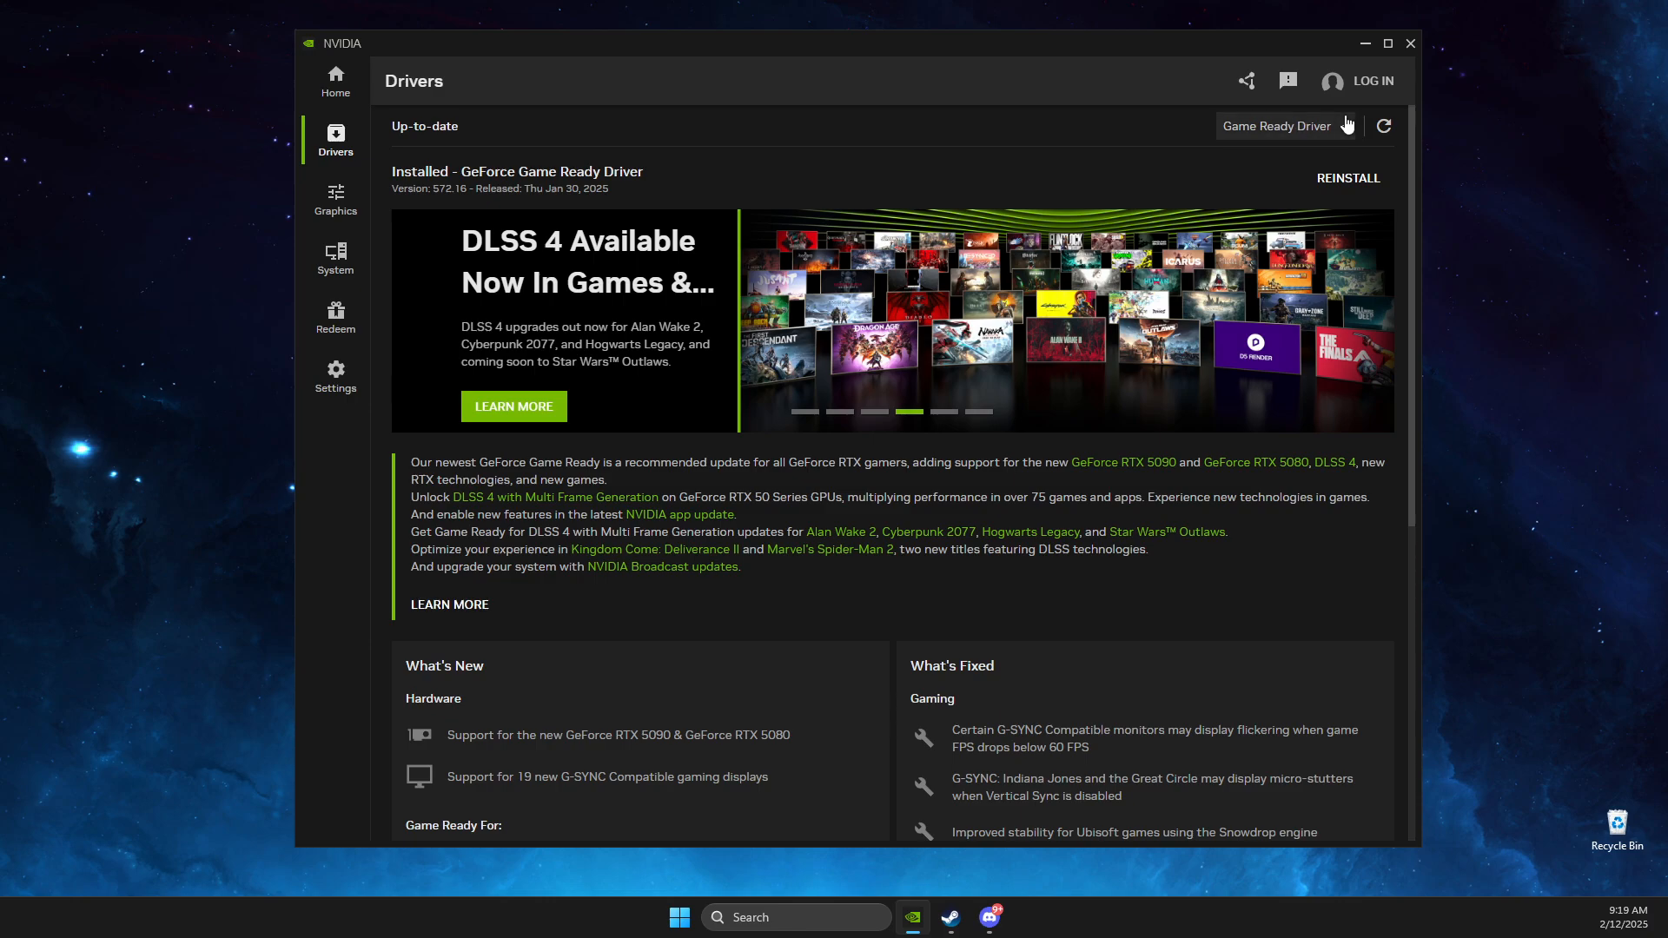
pyautogui.click(1365, 45)
# Launch Task Manager and reverse the CPU usage sort order of the processes
pyautogui.click(806, 925)
pyautogui.write('task manager')
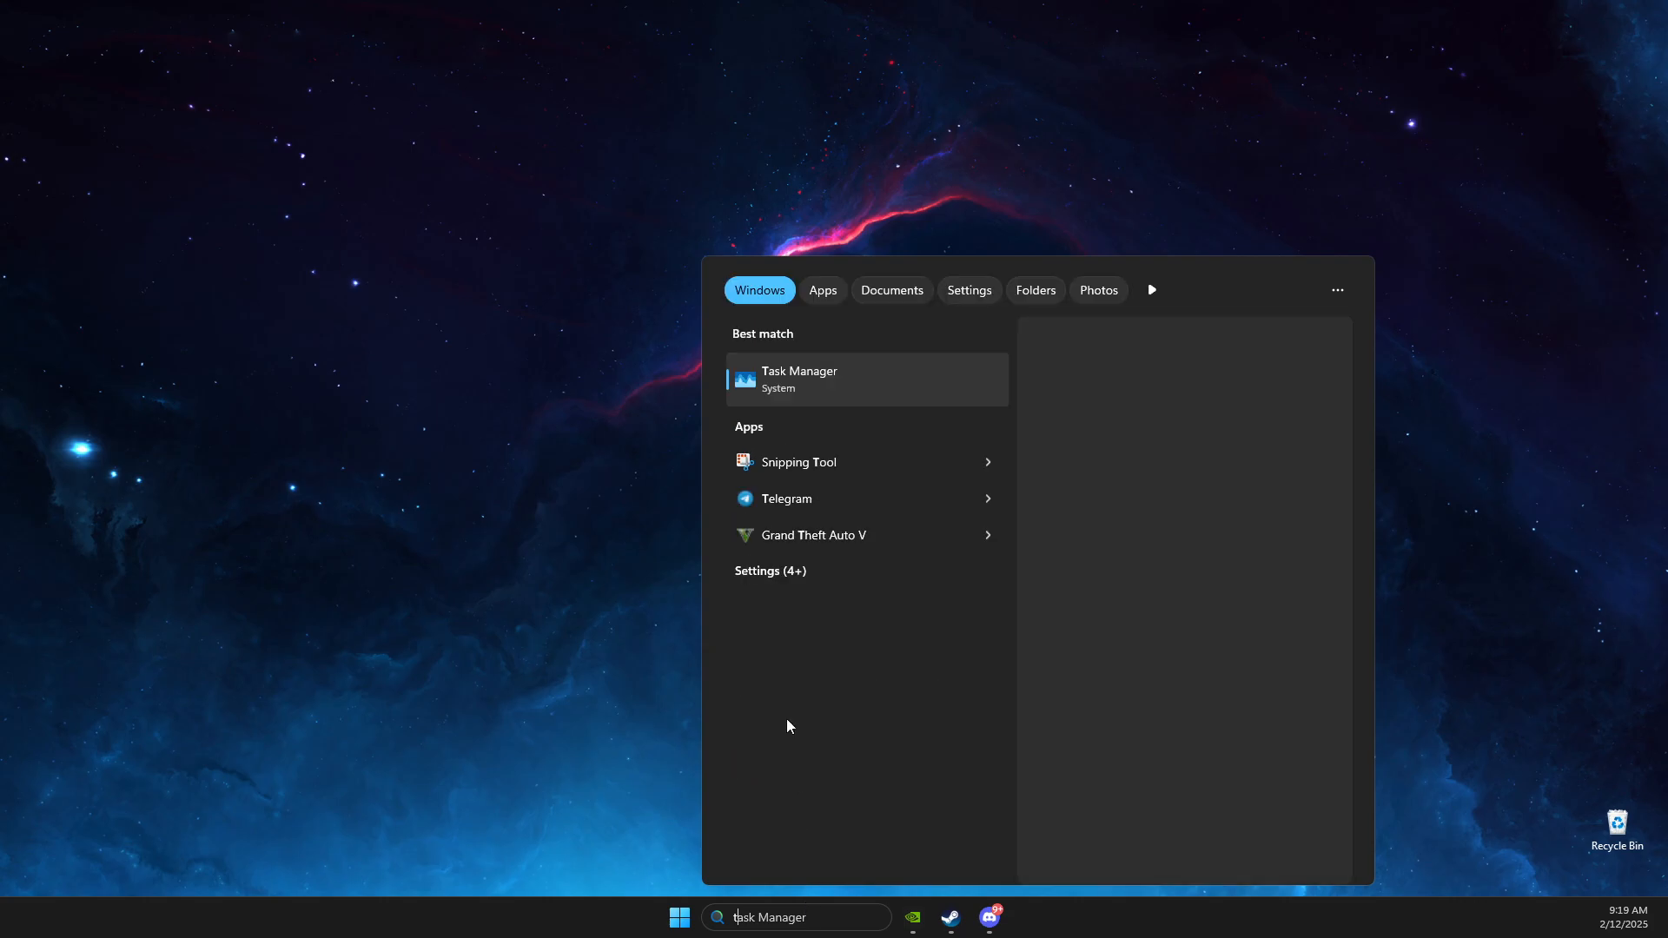
pyautogui.press('Return')
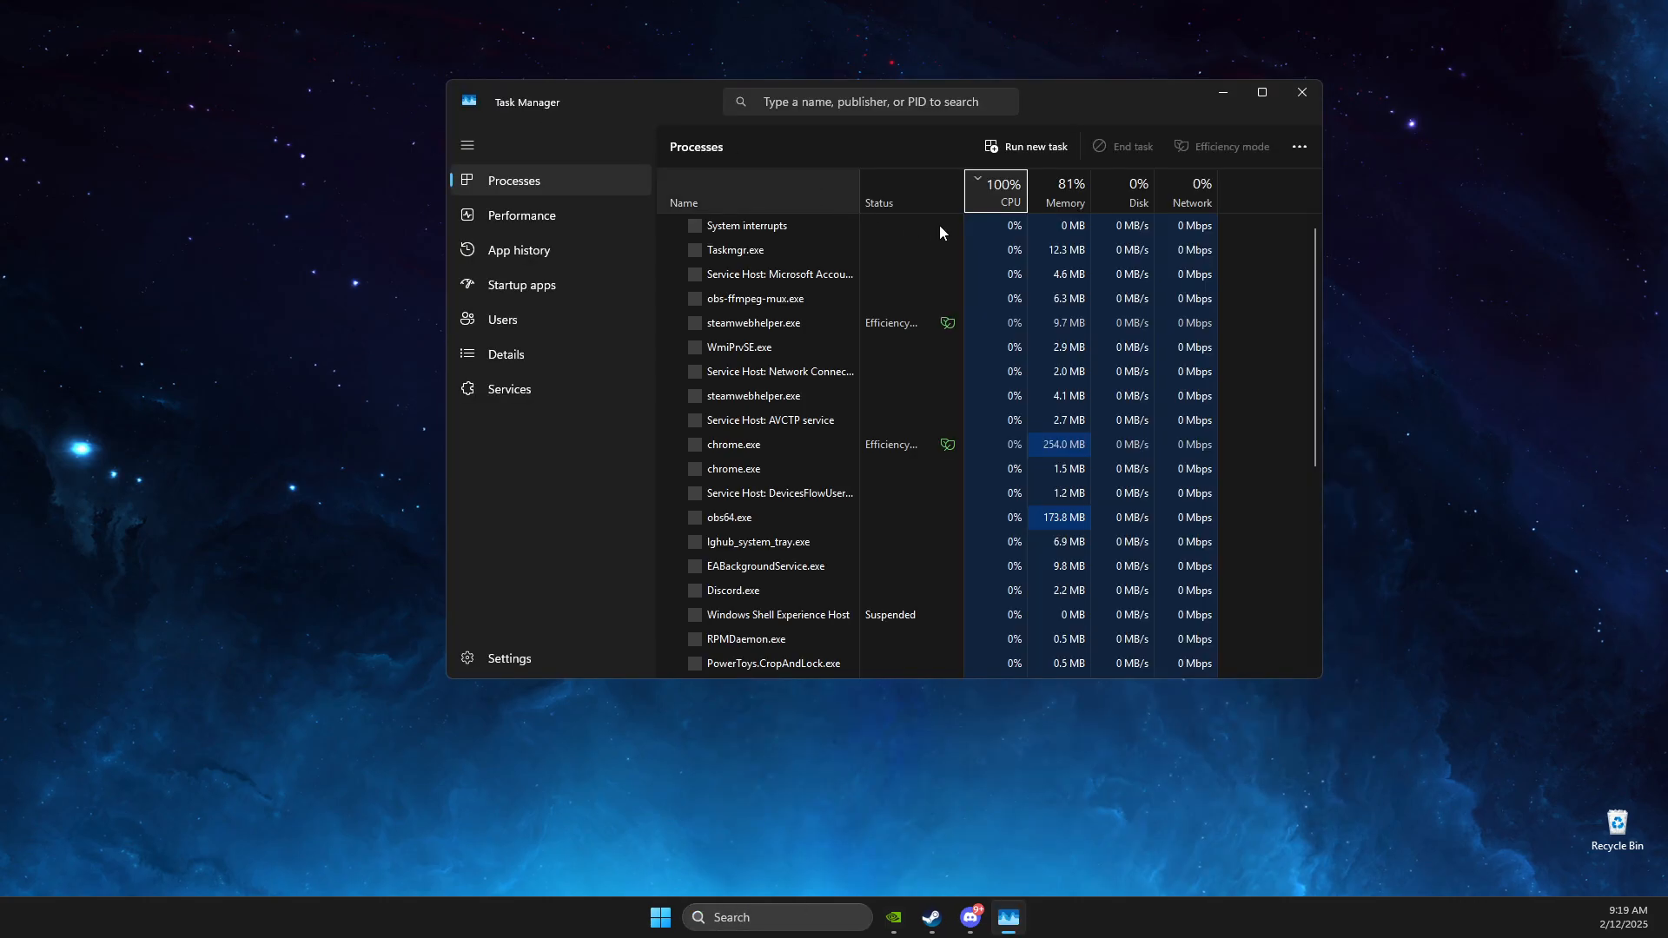
pyautogui.click(999, 193)
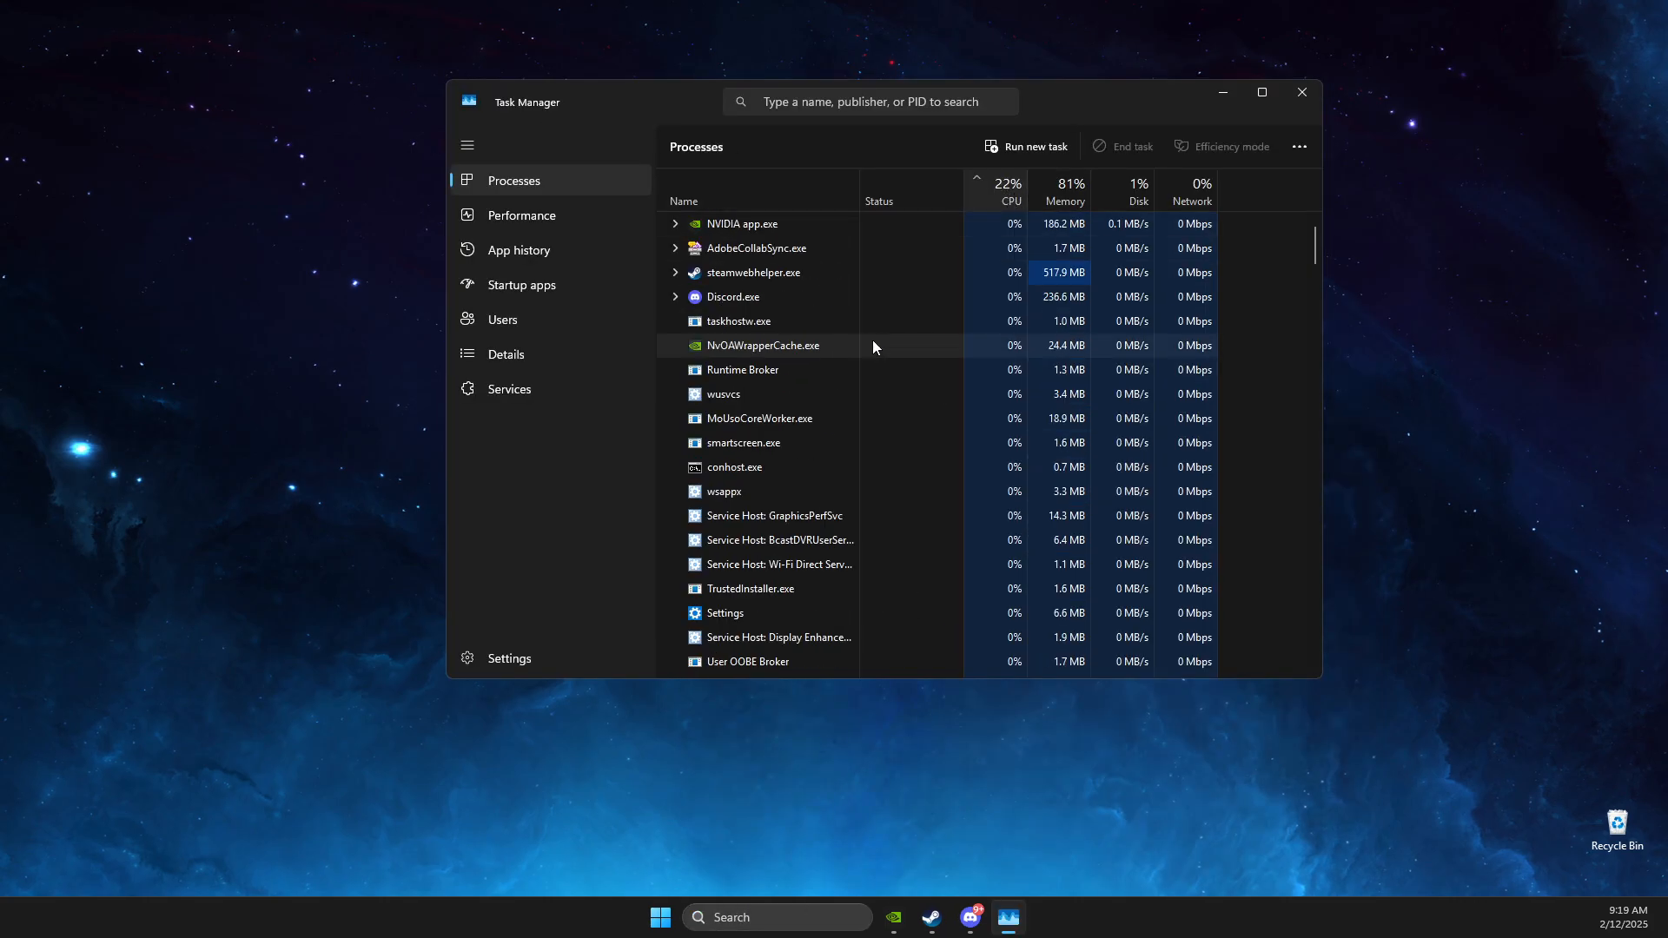
# End the EpicGamesLauncher task in the list of running processes
pyautogui.scroll(-1, 763, 461)
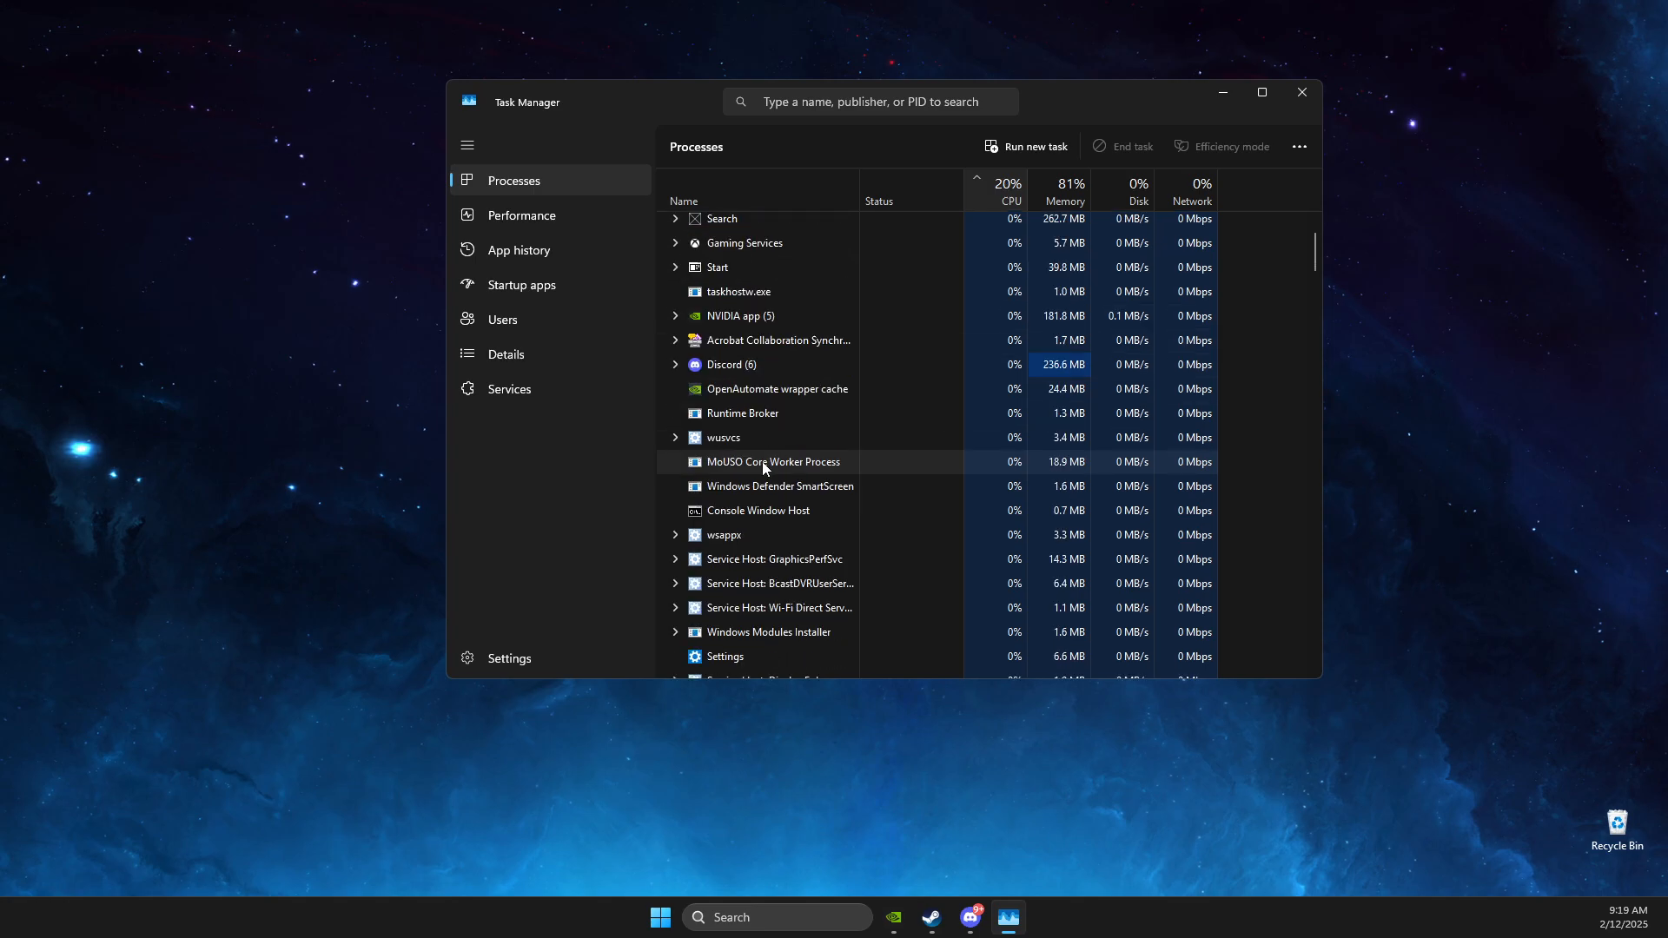
pyautogui.scroll(-3, 763, 461)
pyautogui.scroll(-3, 768, 461)
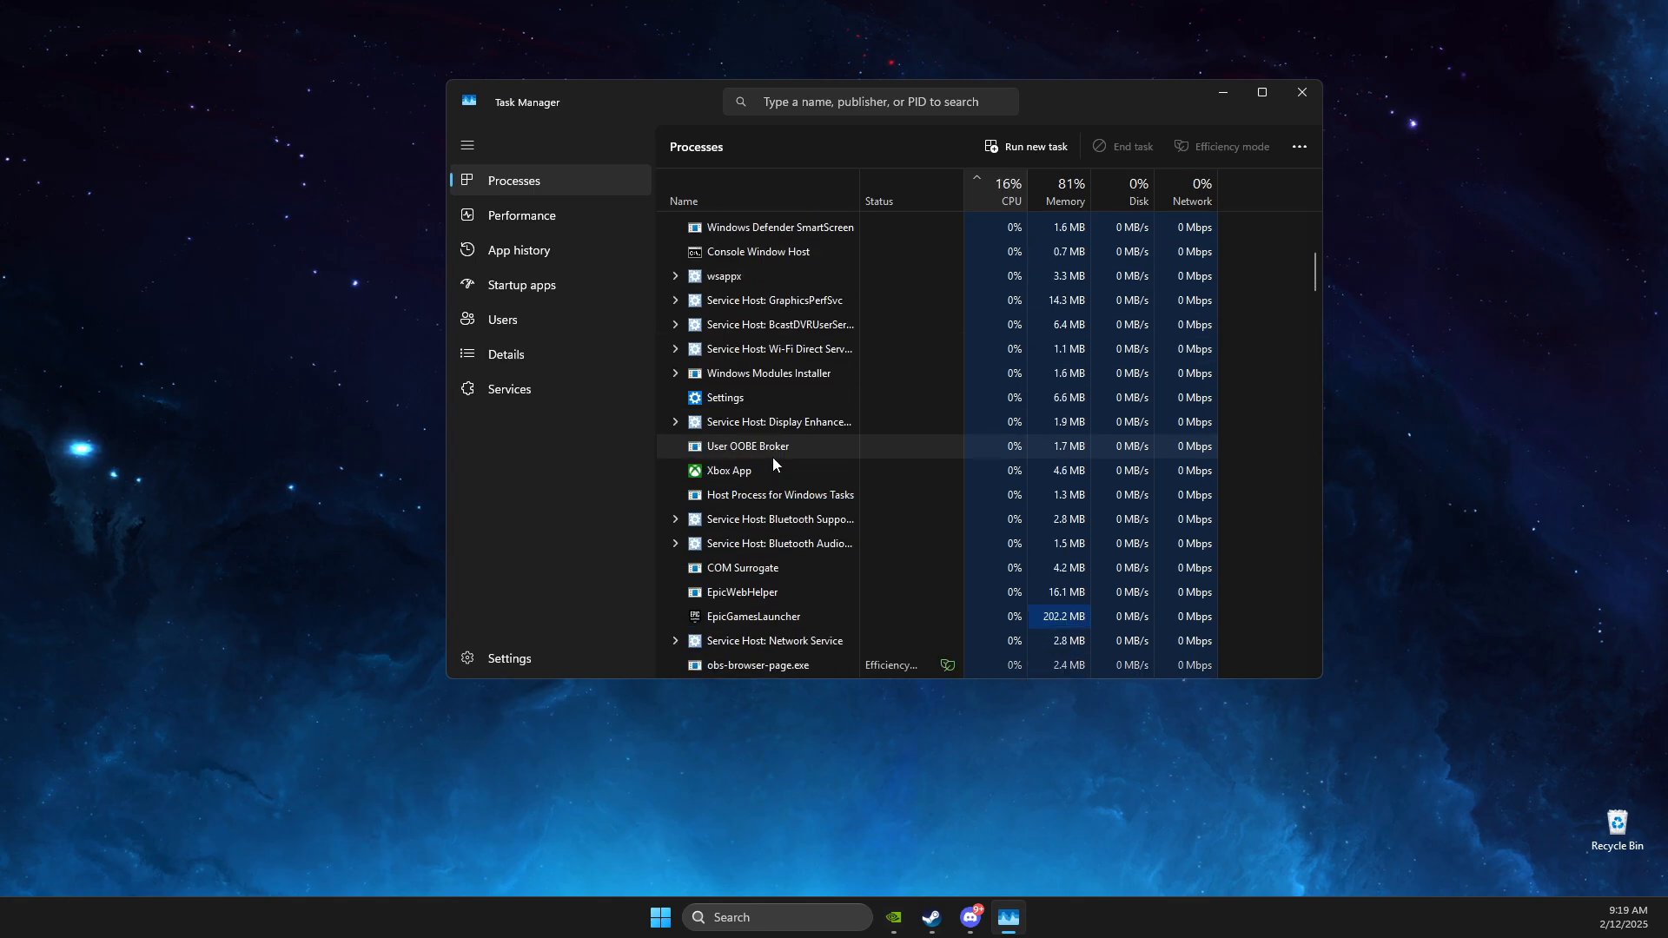
pyautogui.click(731, 495)
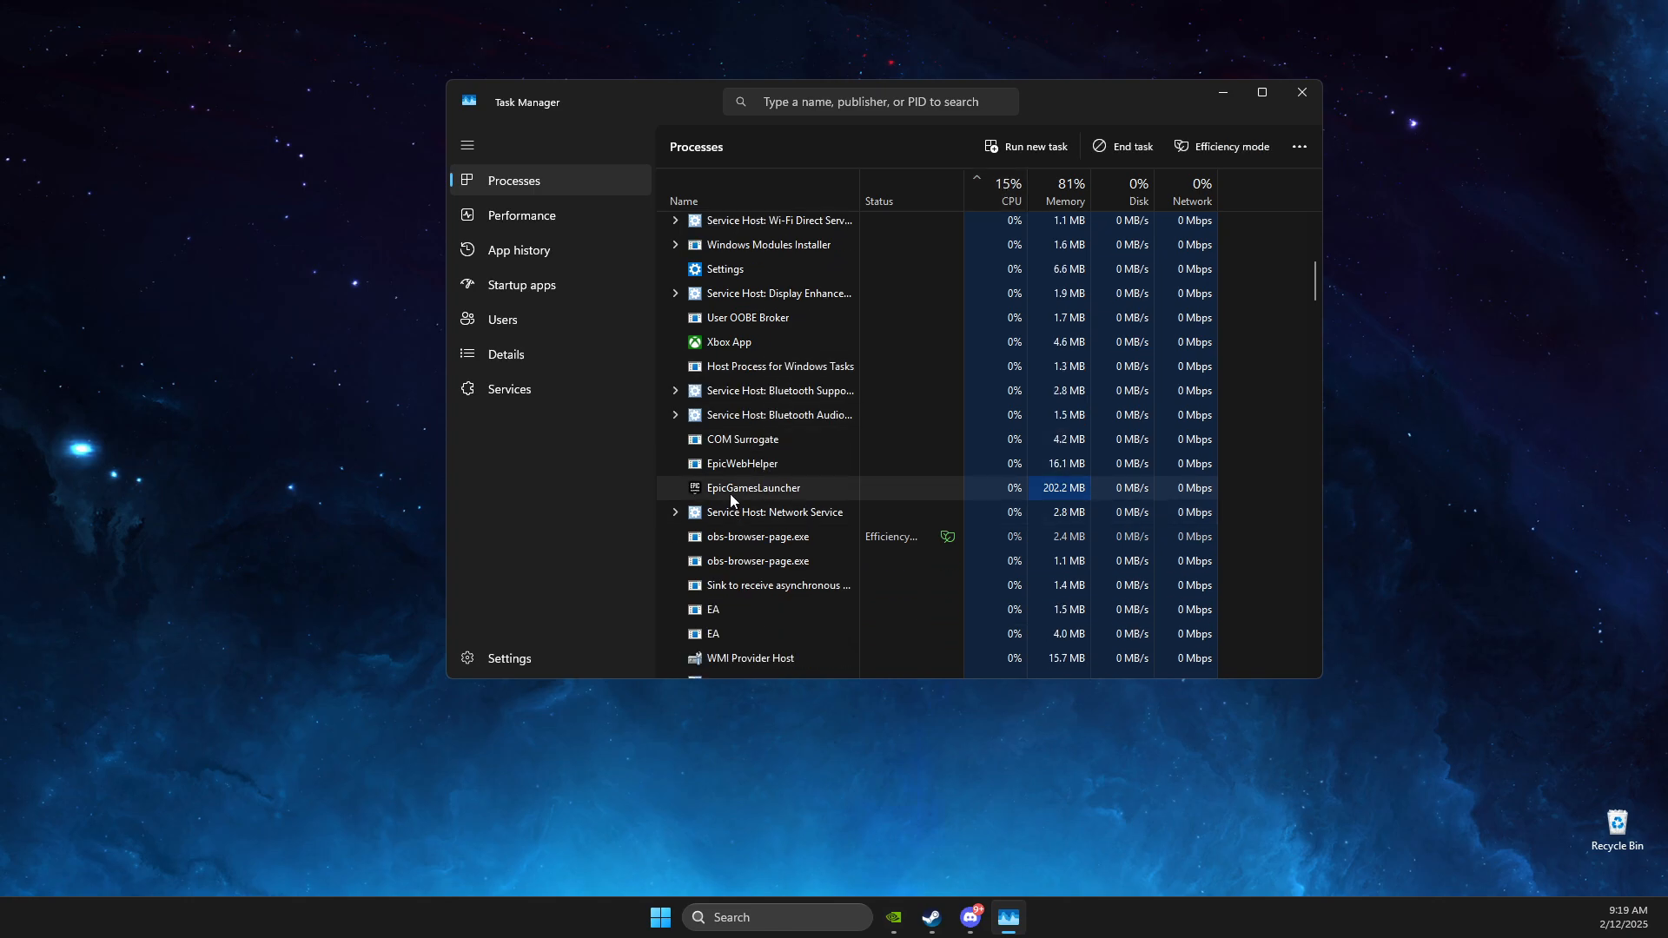
pyautogui.rightClick(729, 495)
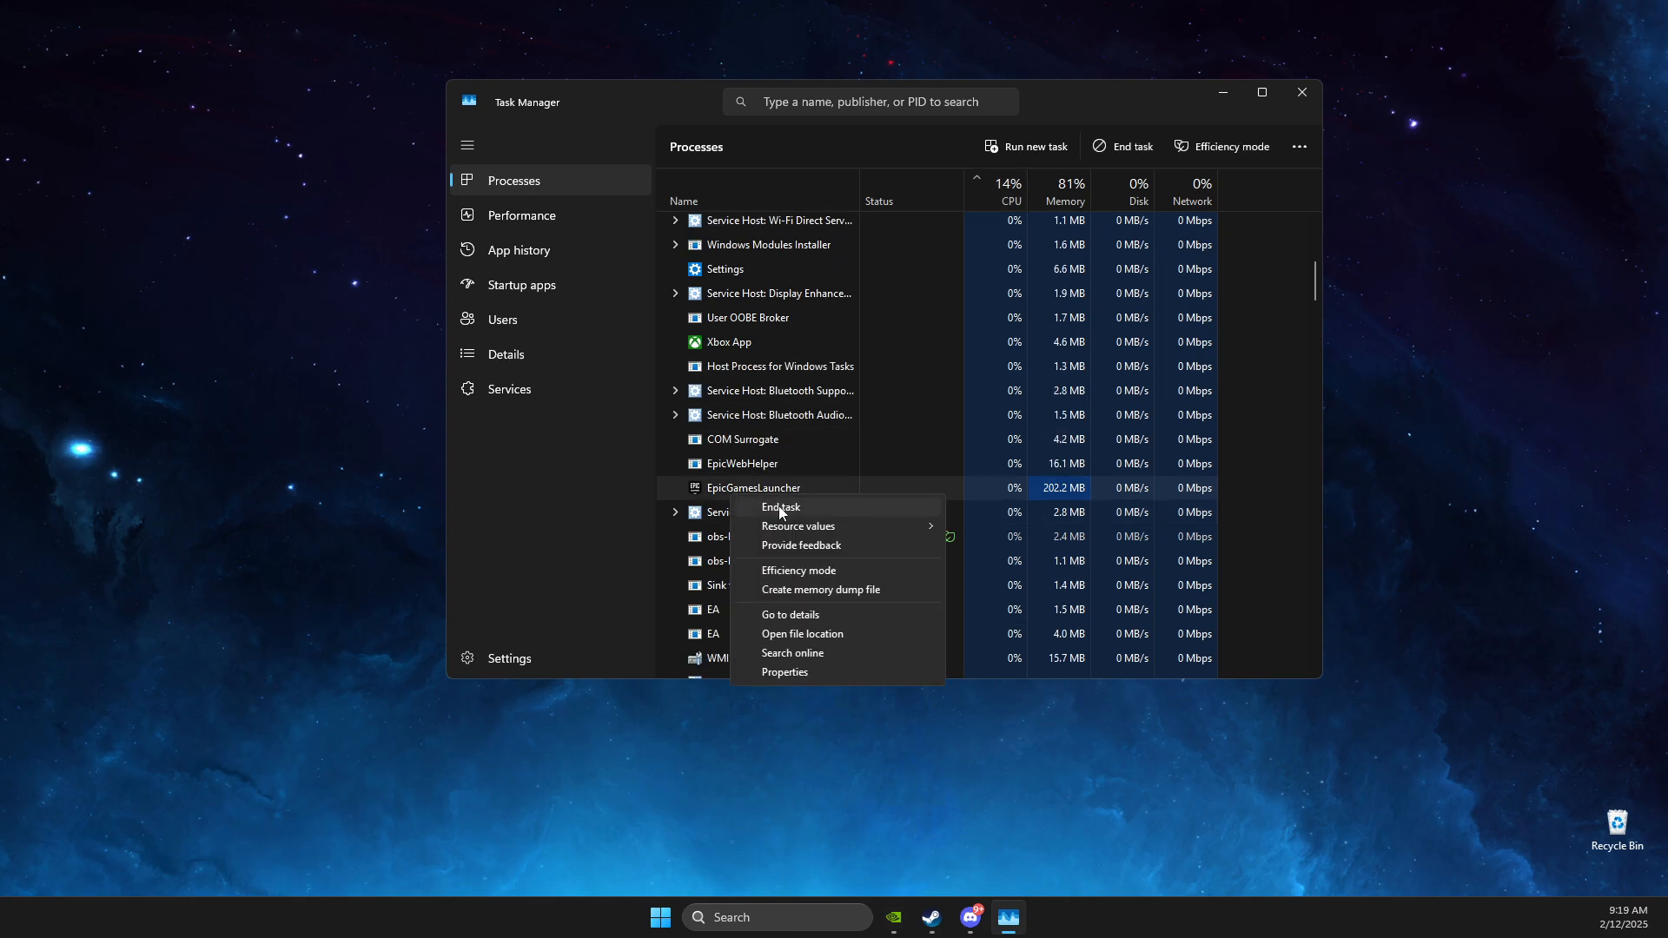
pyautogui.click(781, 507)
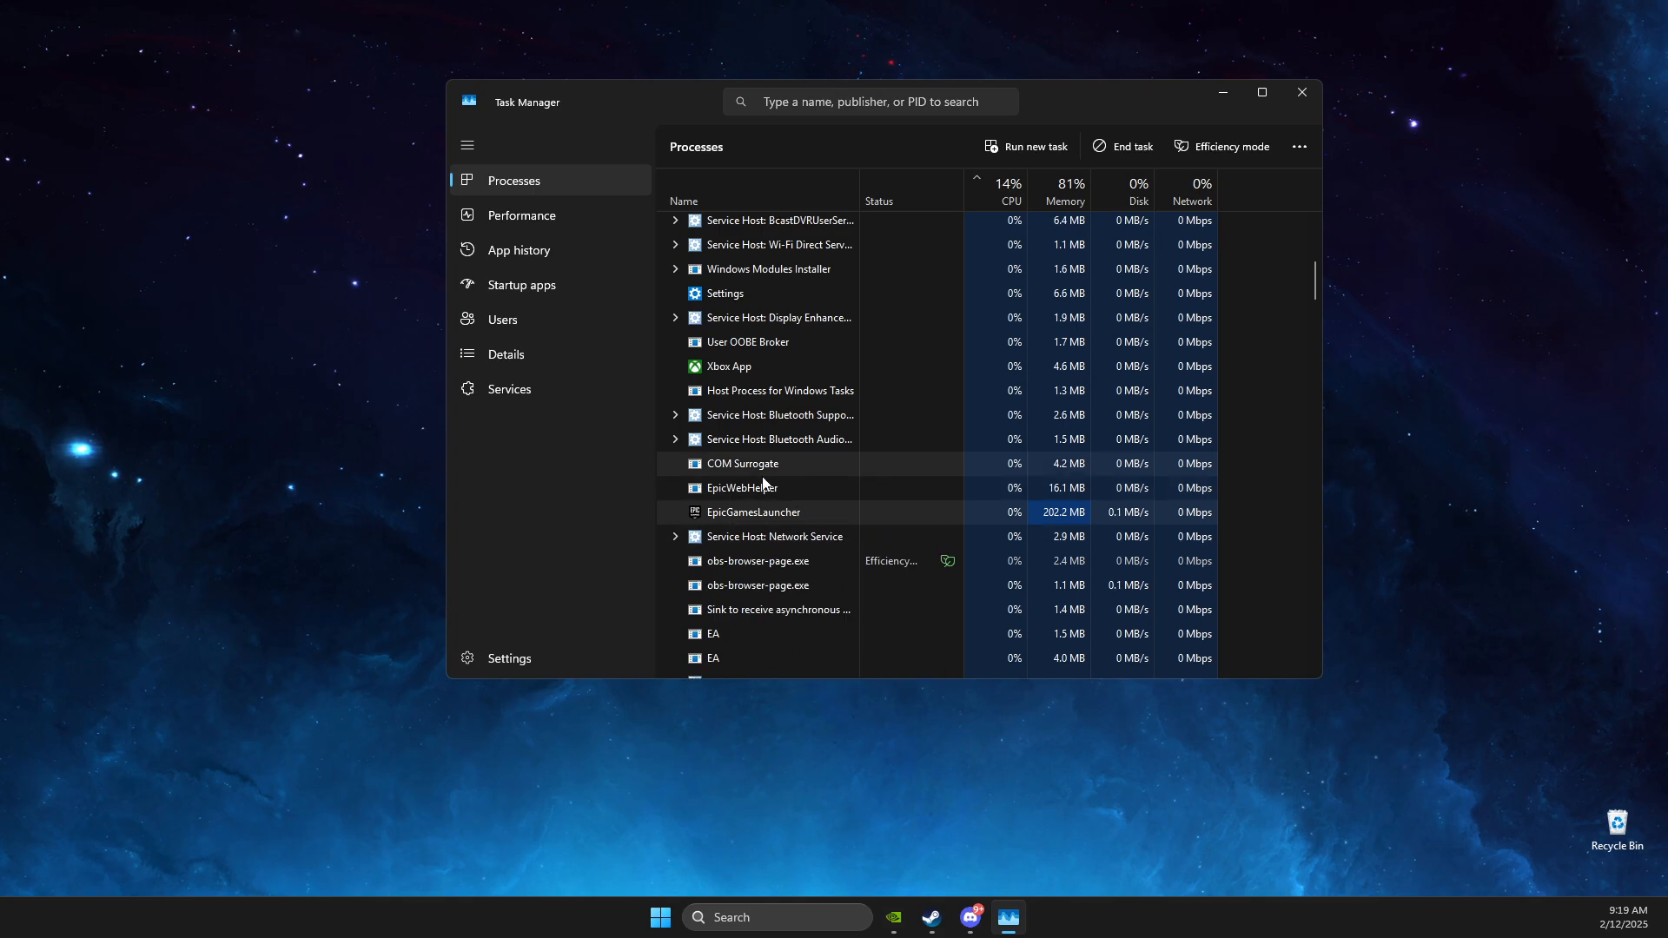
# Review the status and startup impact of the startup apps in Task Manager and close it
pyautogui.scroll(2, 1098, 275)
pyautogui.scroll(4, 1099, 275)
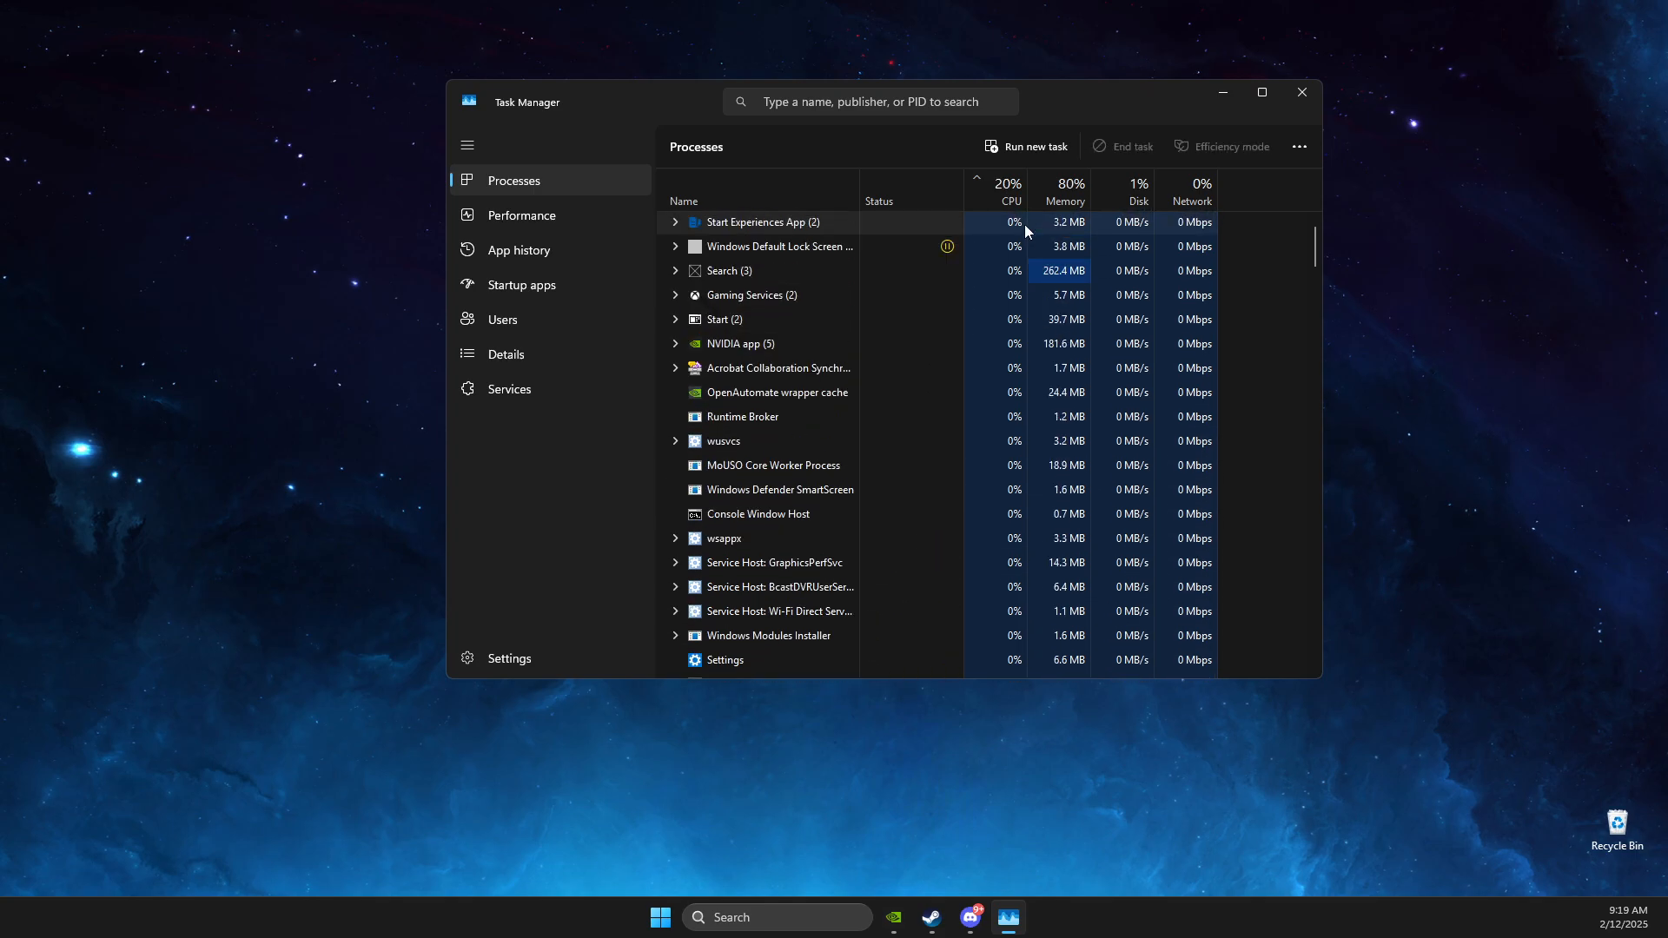
pyautogui.click(519, 292)
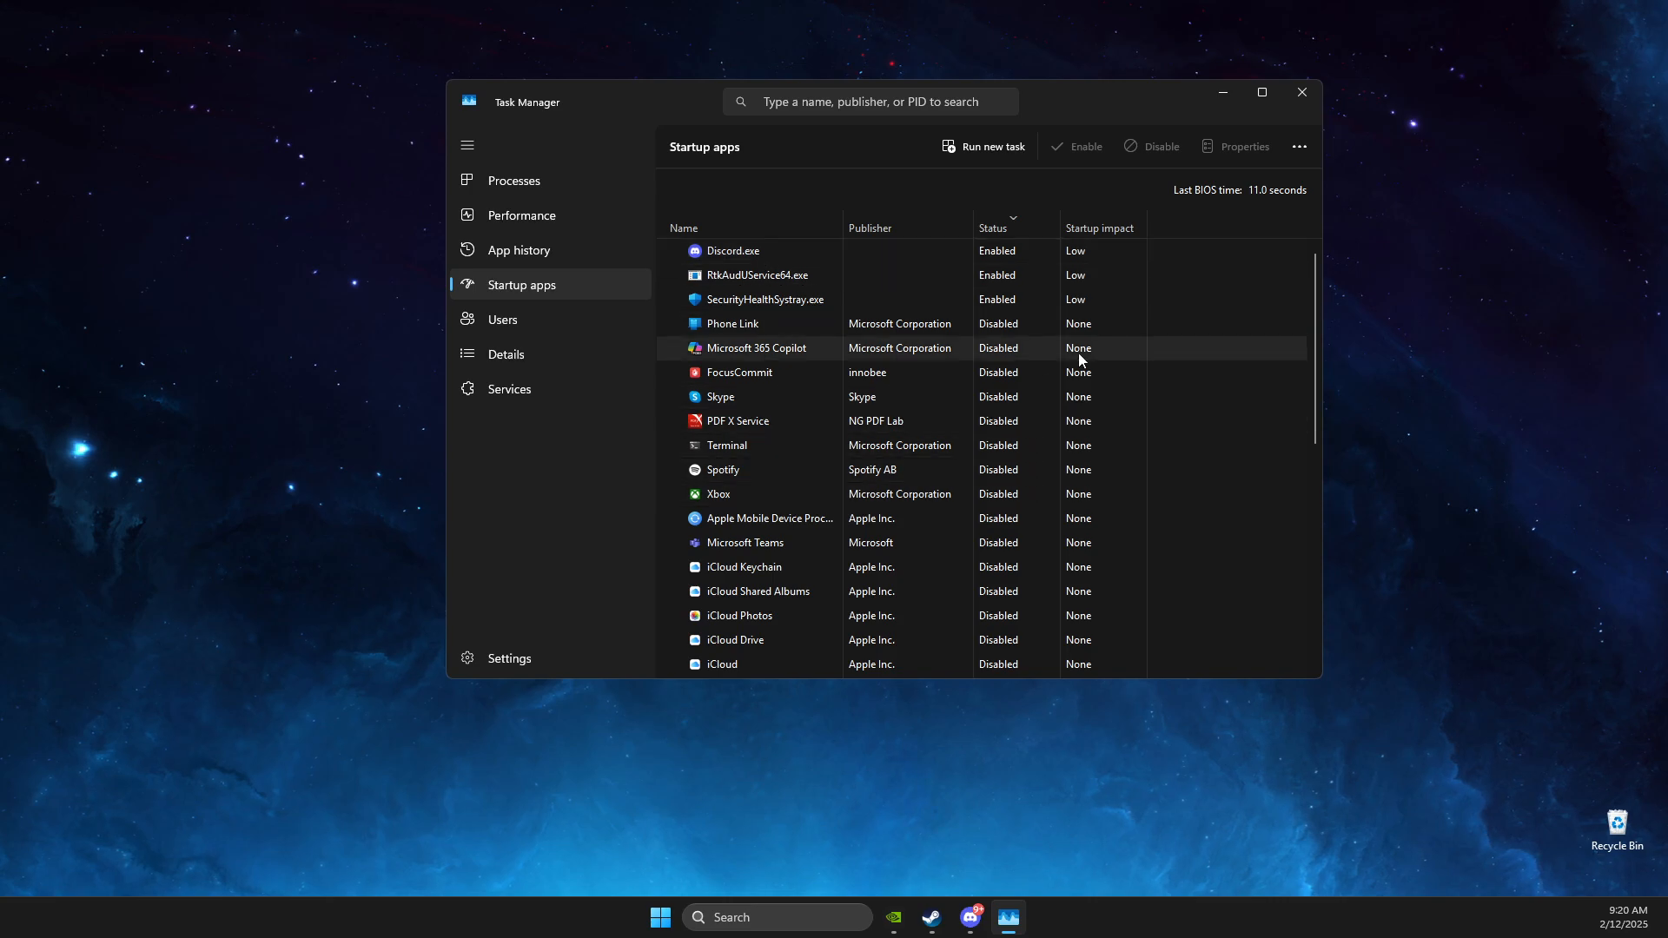
pyautogui.click(1304, 93)
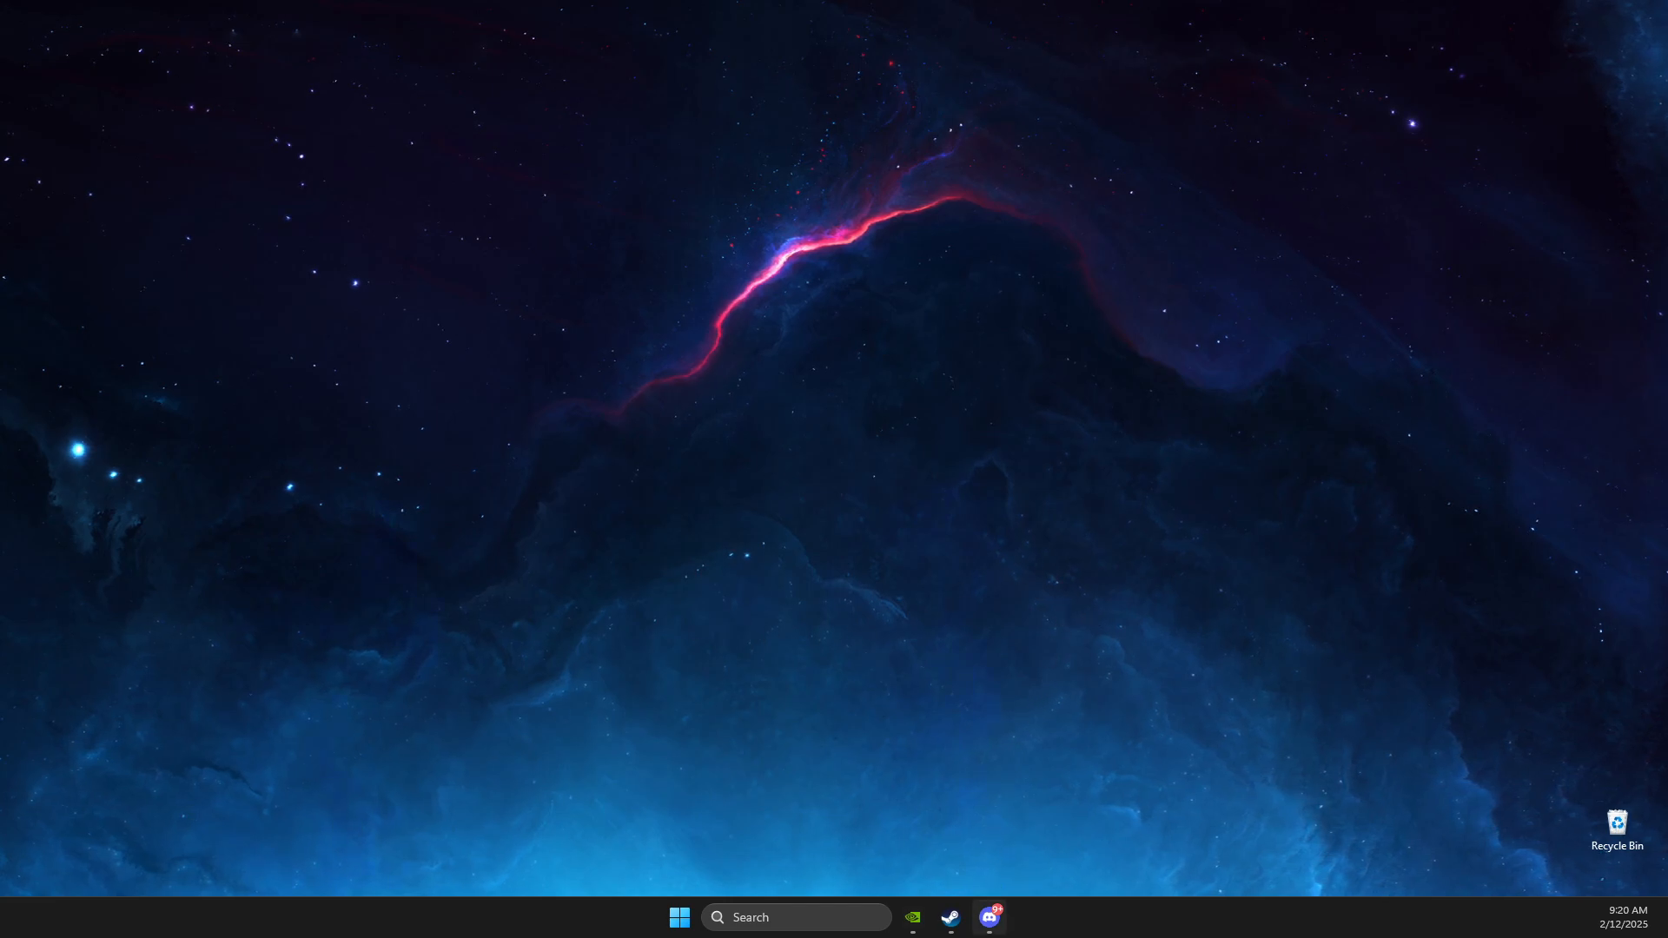
# Switch to Discord, check the Hardware Acceleration option in its advanced settings and close Discord
pyautogui.click(989, 918)
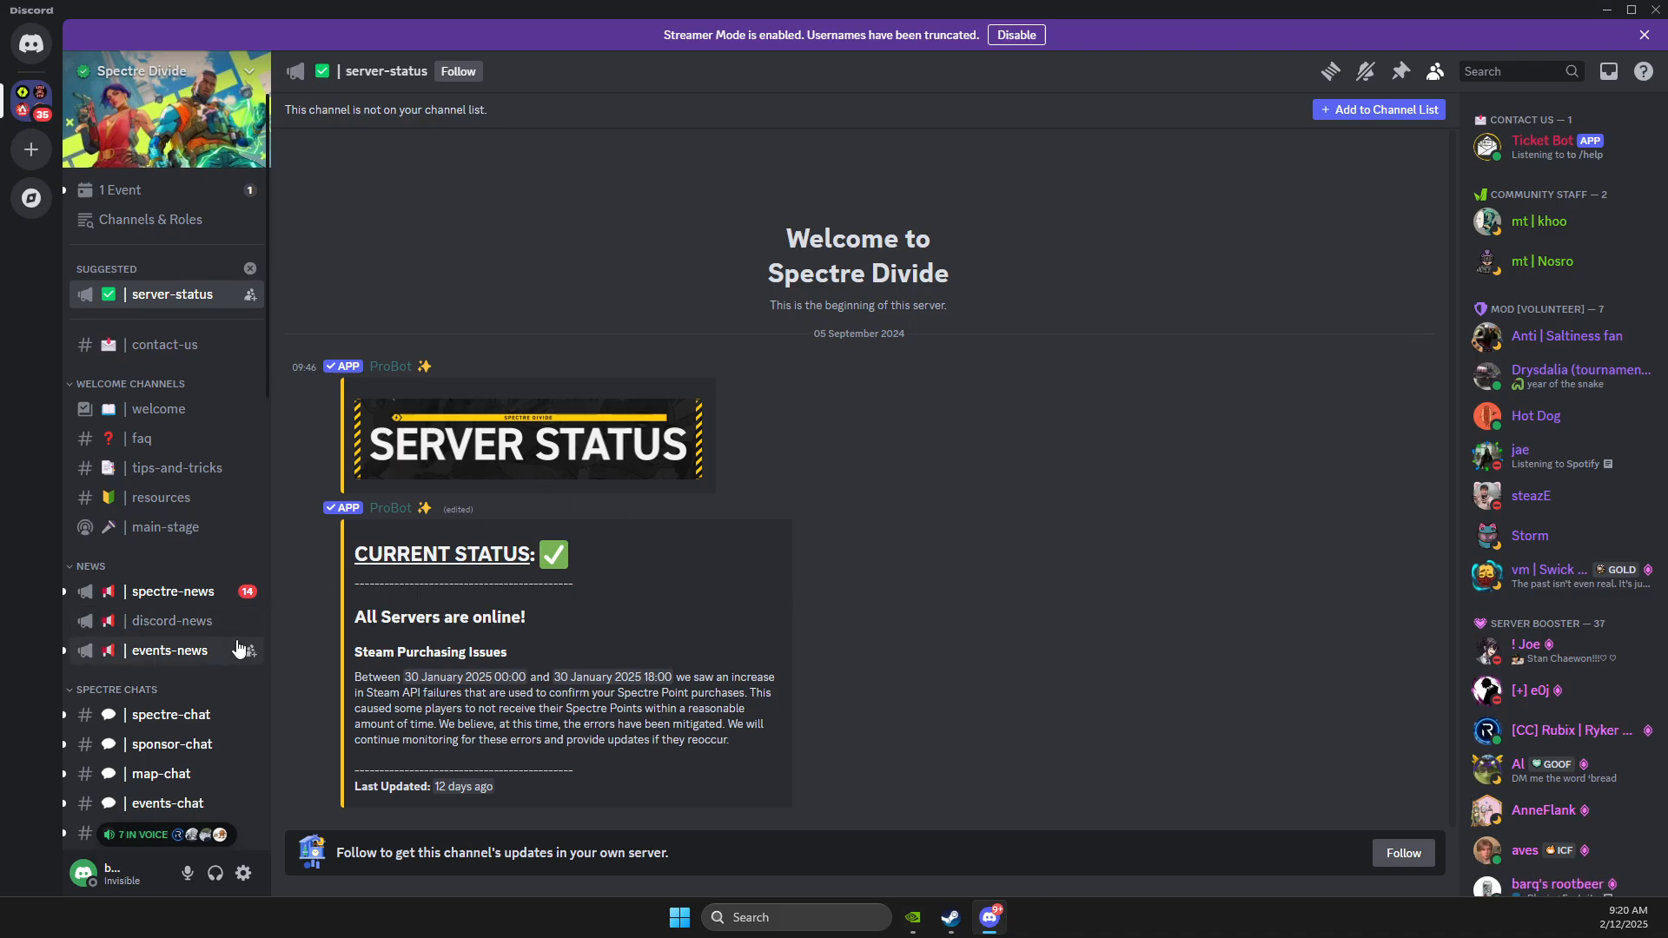
pyautogui.click(252, 877)
pyautogui.scroll(-3, 451, 599)
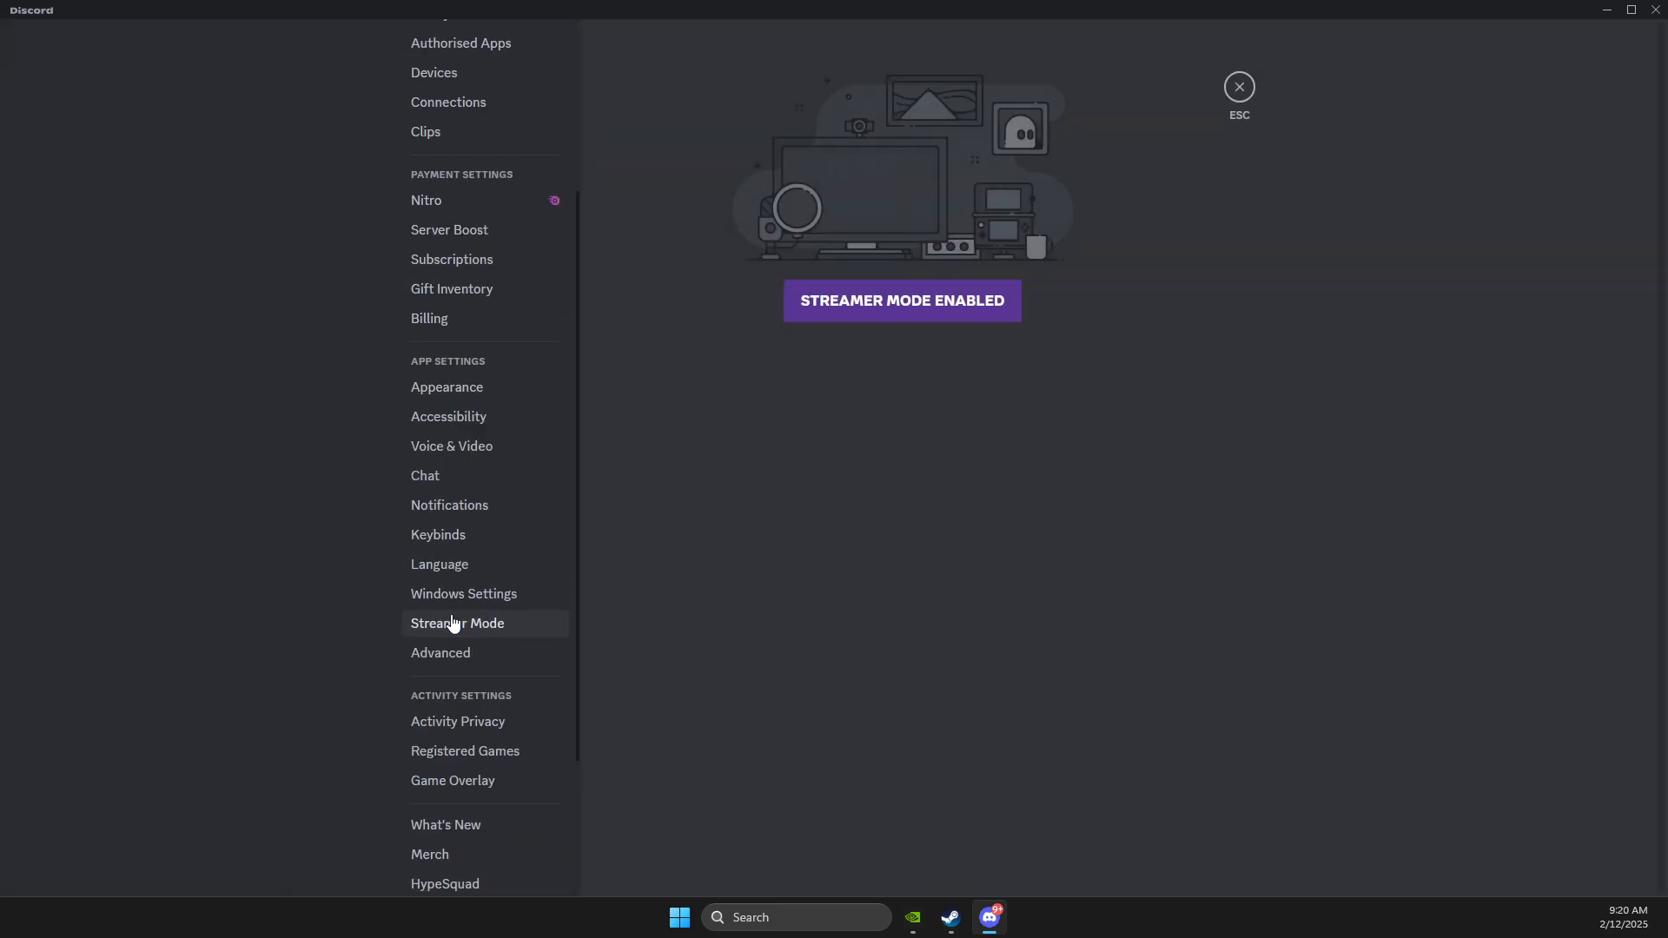
pyautogui.click(440, 658)
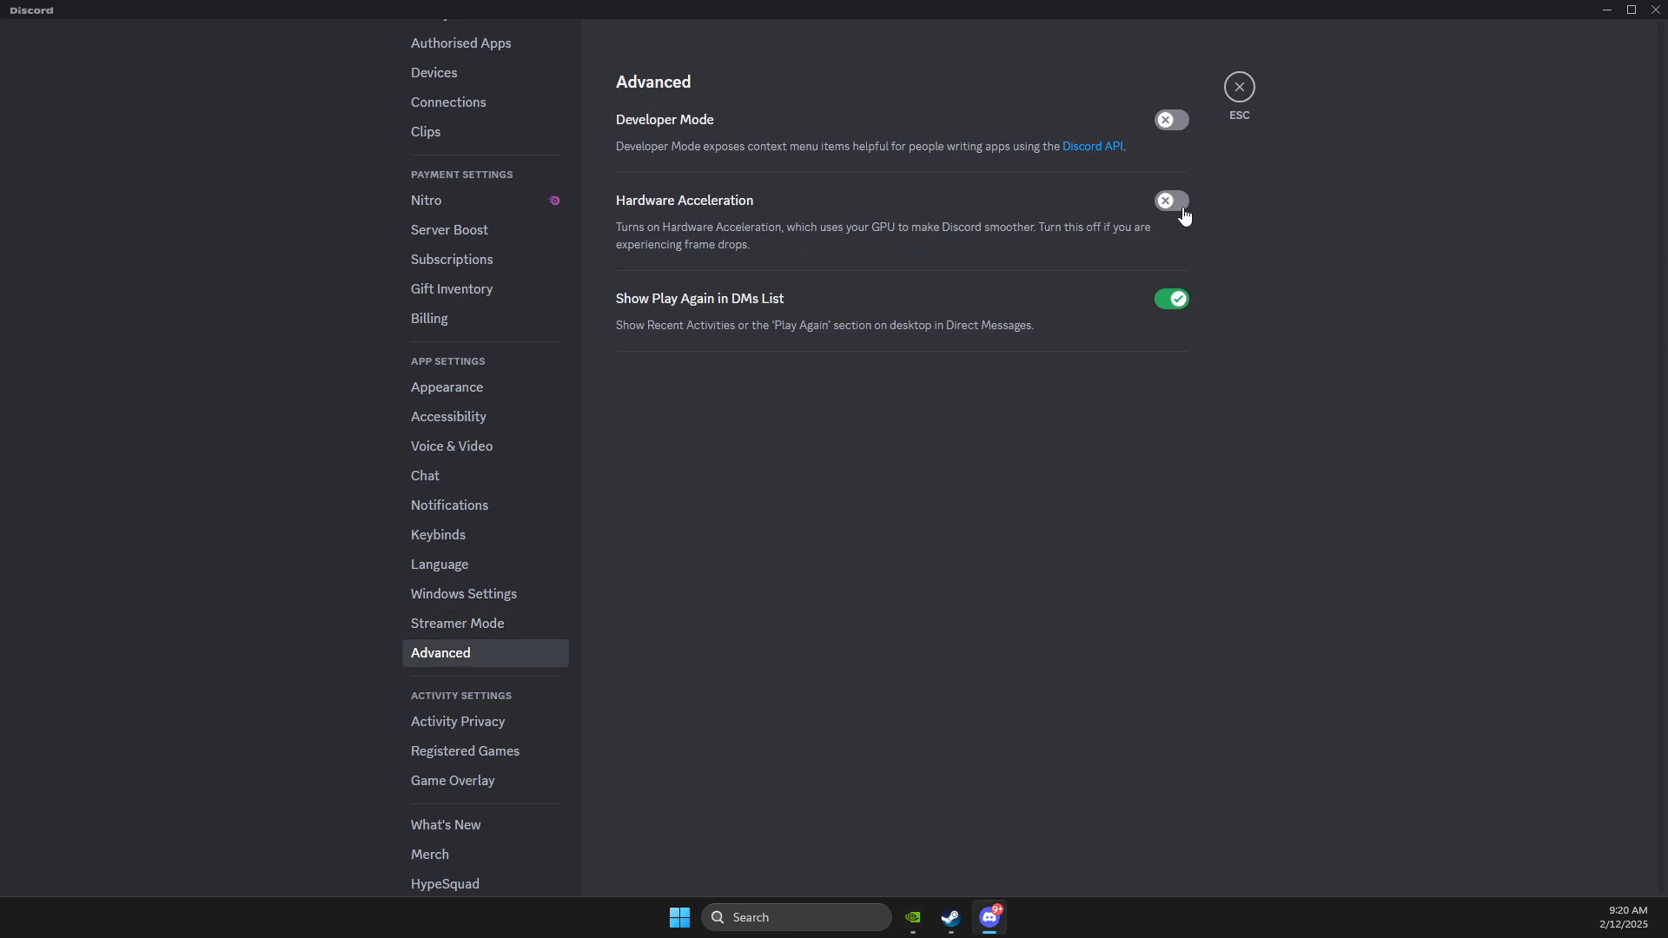
pyautogui.click(1660, 9)
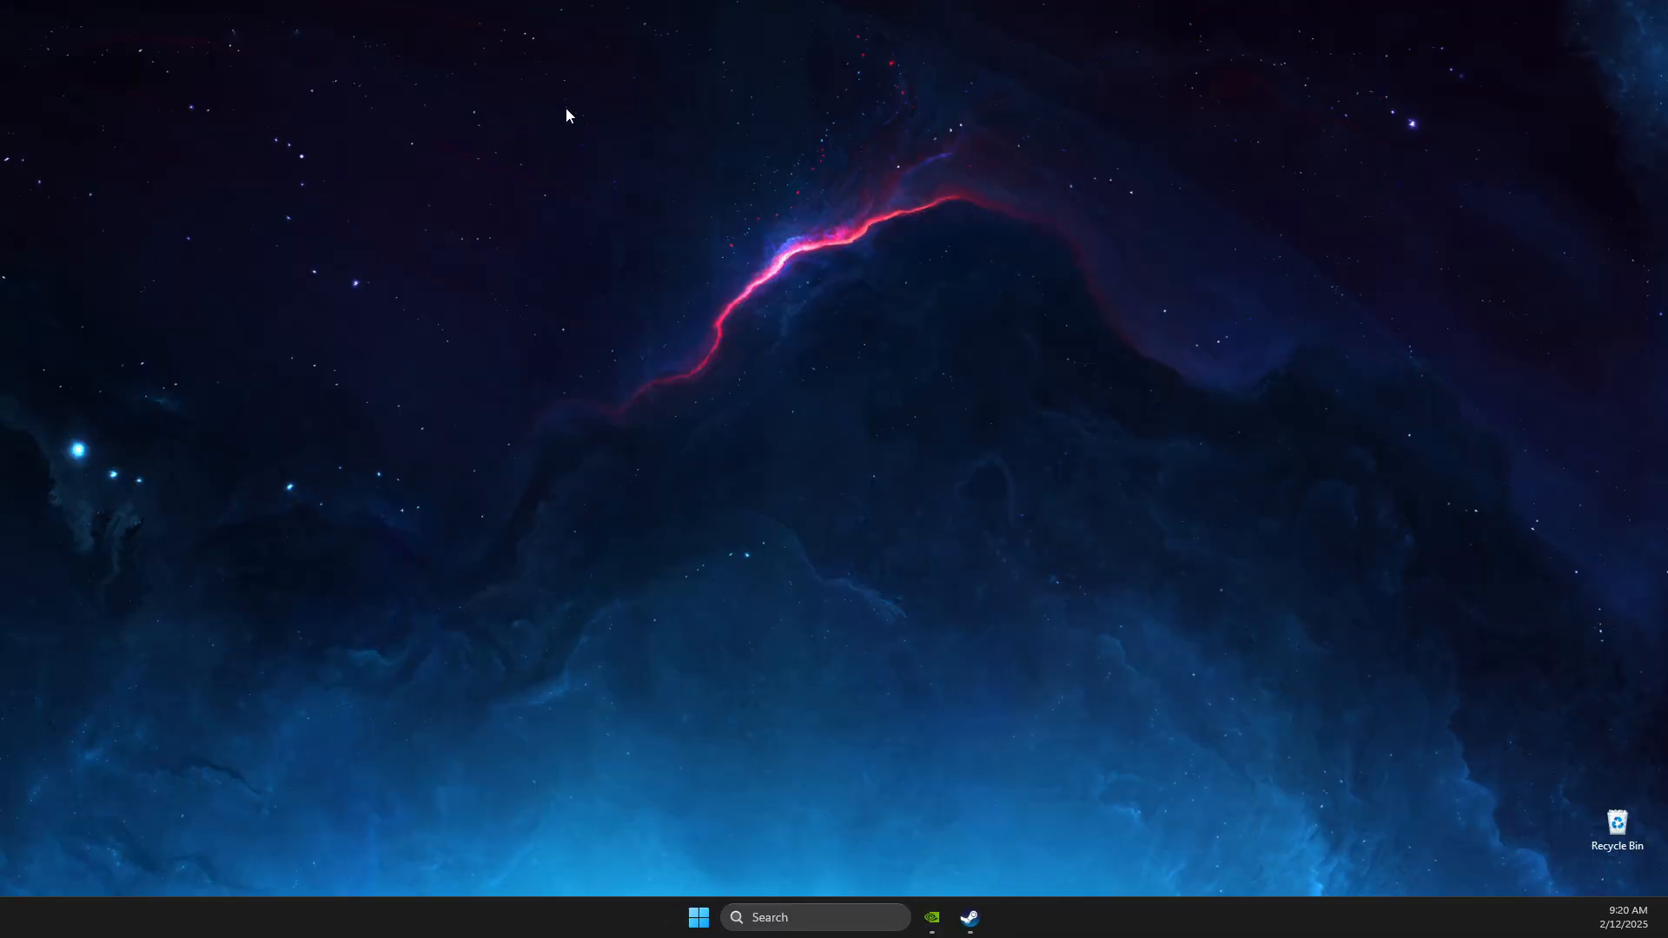
# Open NVIDIA Control Panel and check the first display's resolution and refresh rate options
pyautogui.rightClick(730, 201)
pyautogui.click(778, 500)
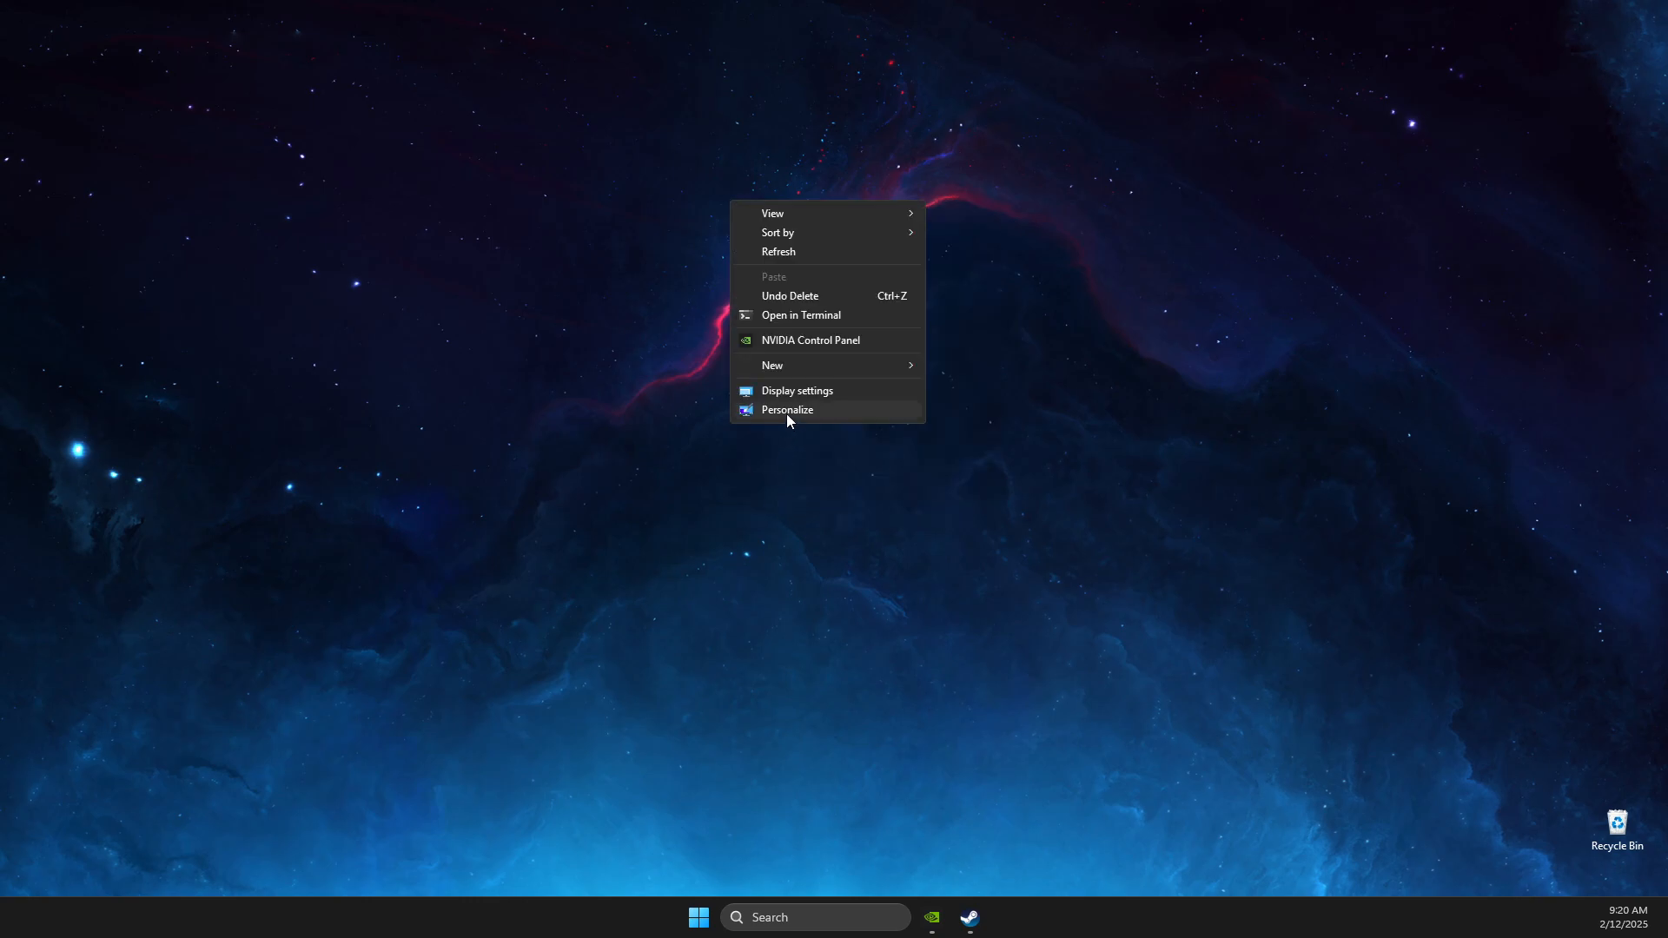
pyautogui.click(790, 341)
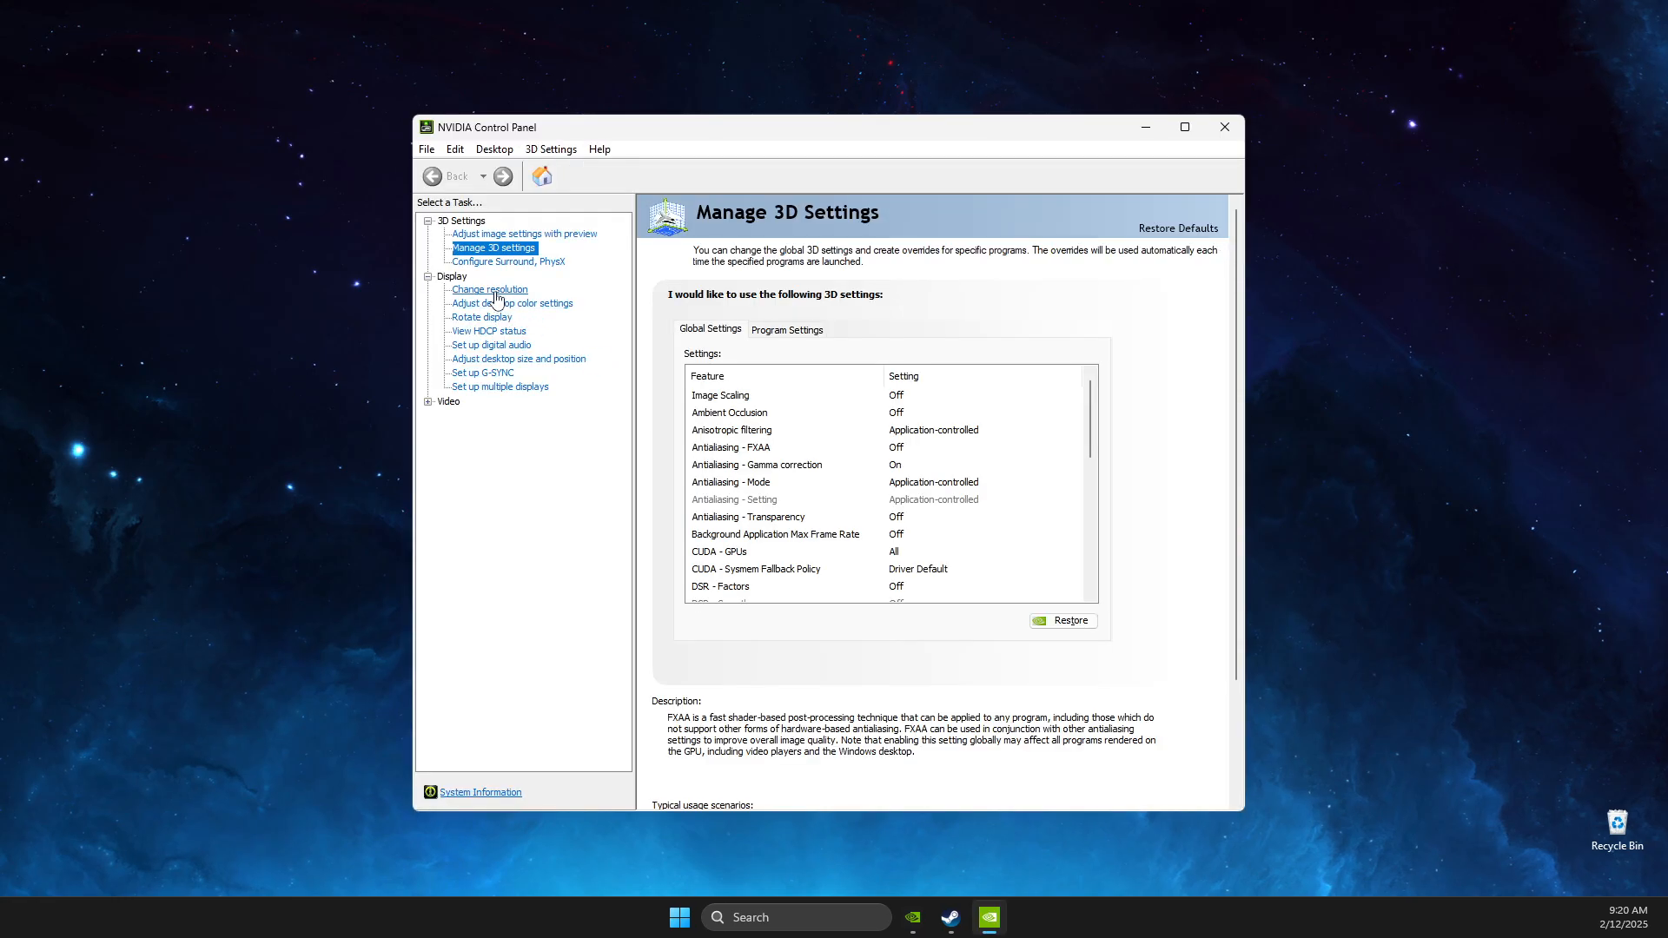
pyautogui.click(489, 290)
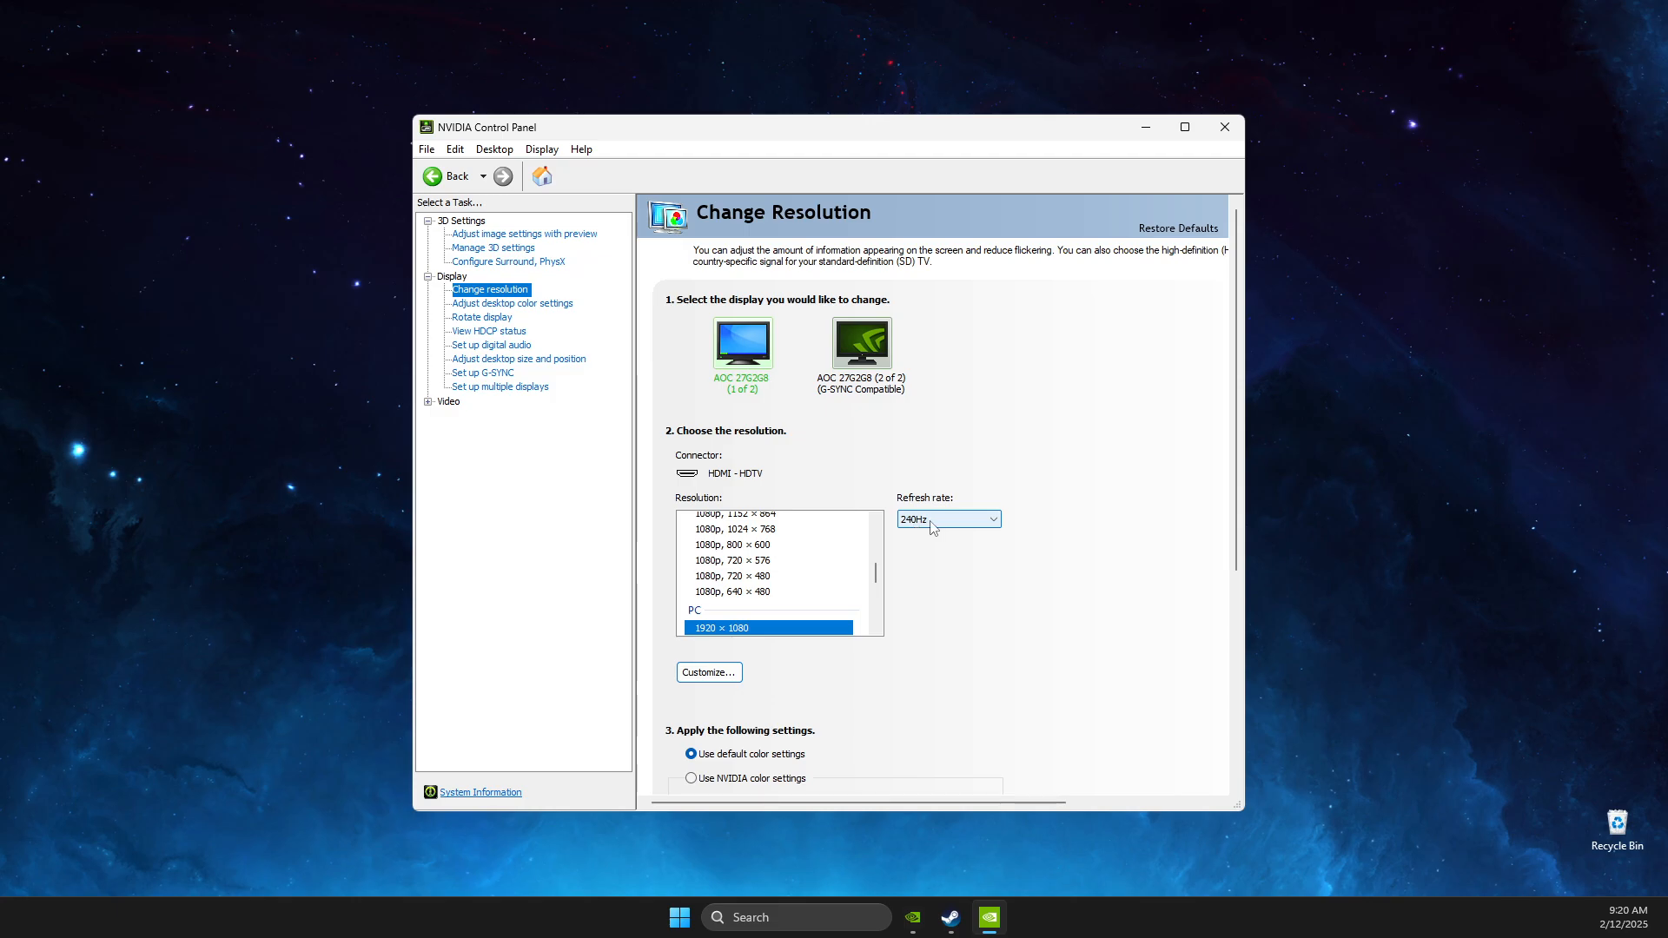
pyautogui.click(931, 525)
pyautogui.click(981, 483)
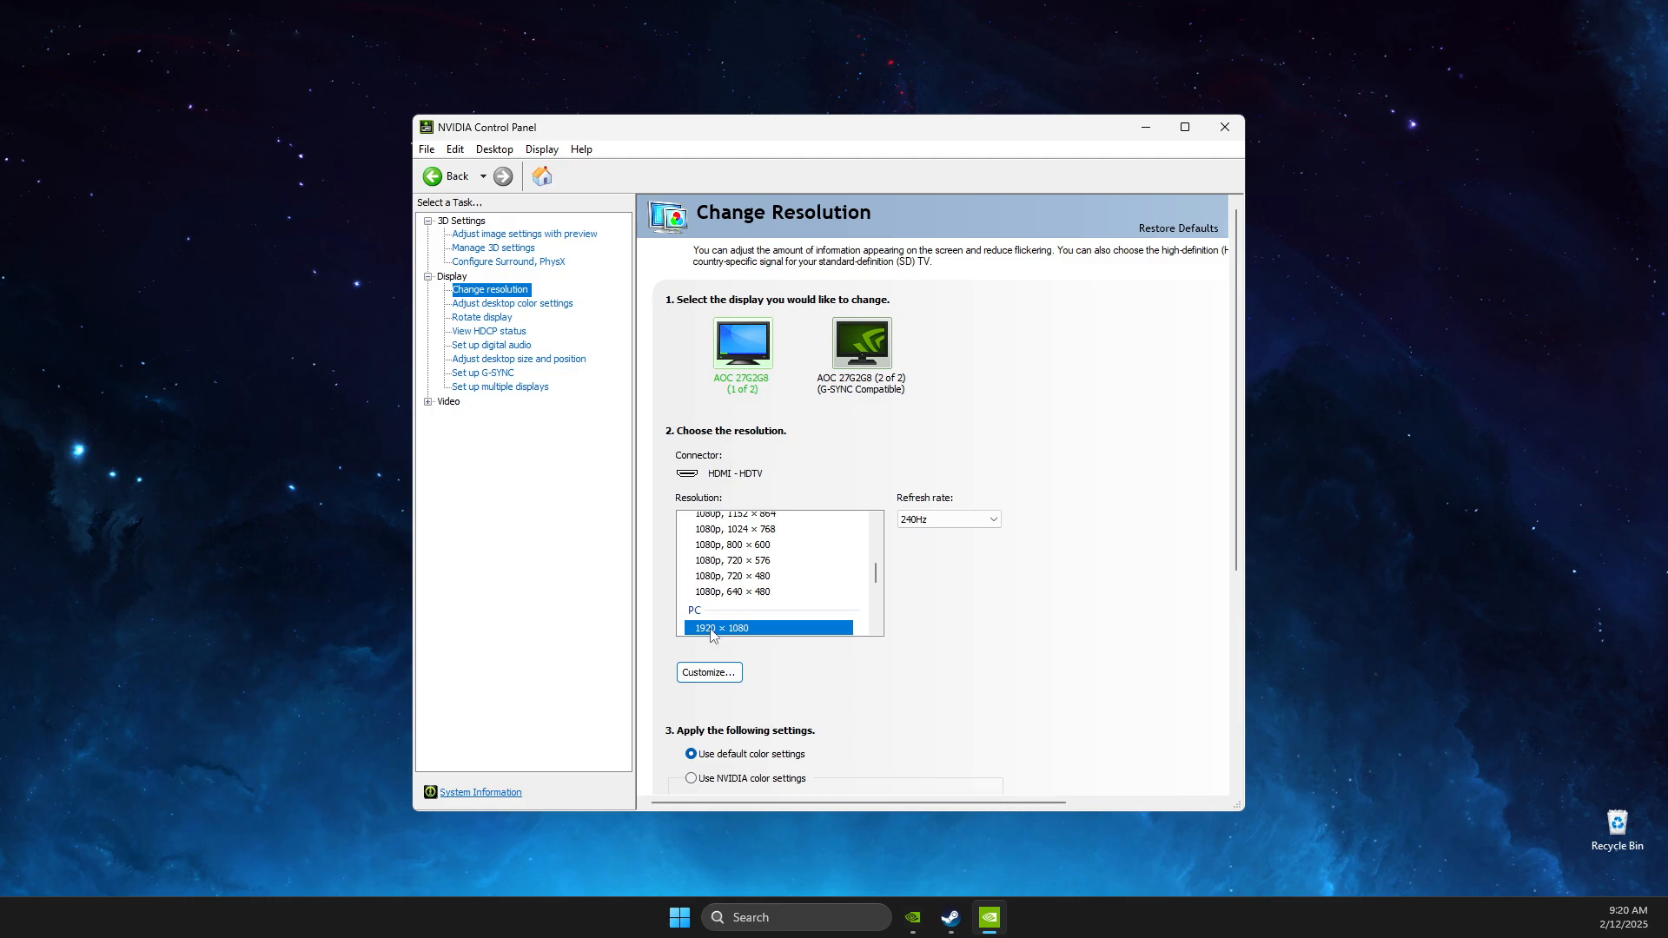
# Check the PhysX processor selection in the Surround and PhysX configuration
pyautogui.click(502, 264)
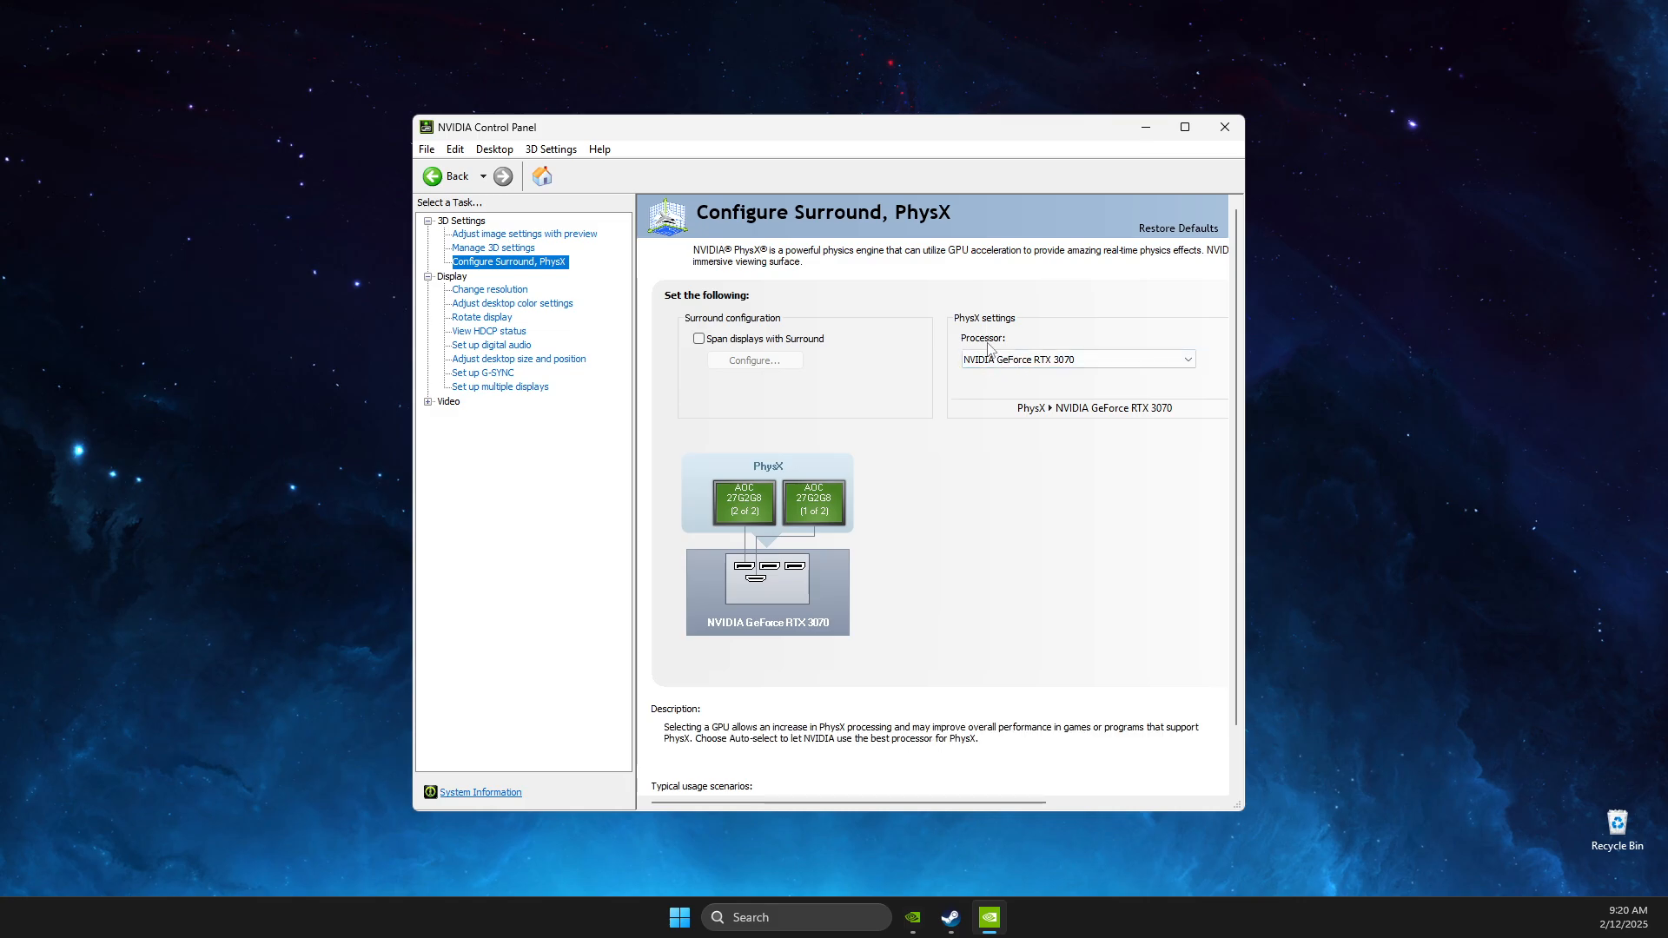
pyautogui.click(1000, 364)
pyautogui.click(976, 489)
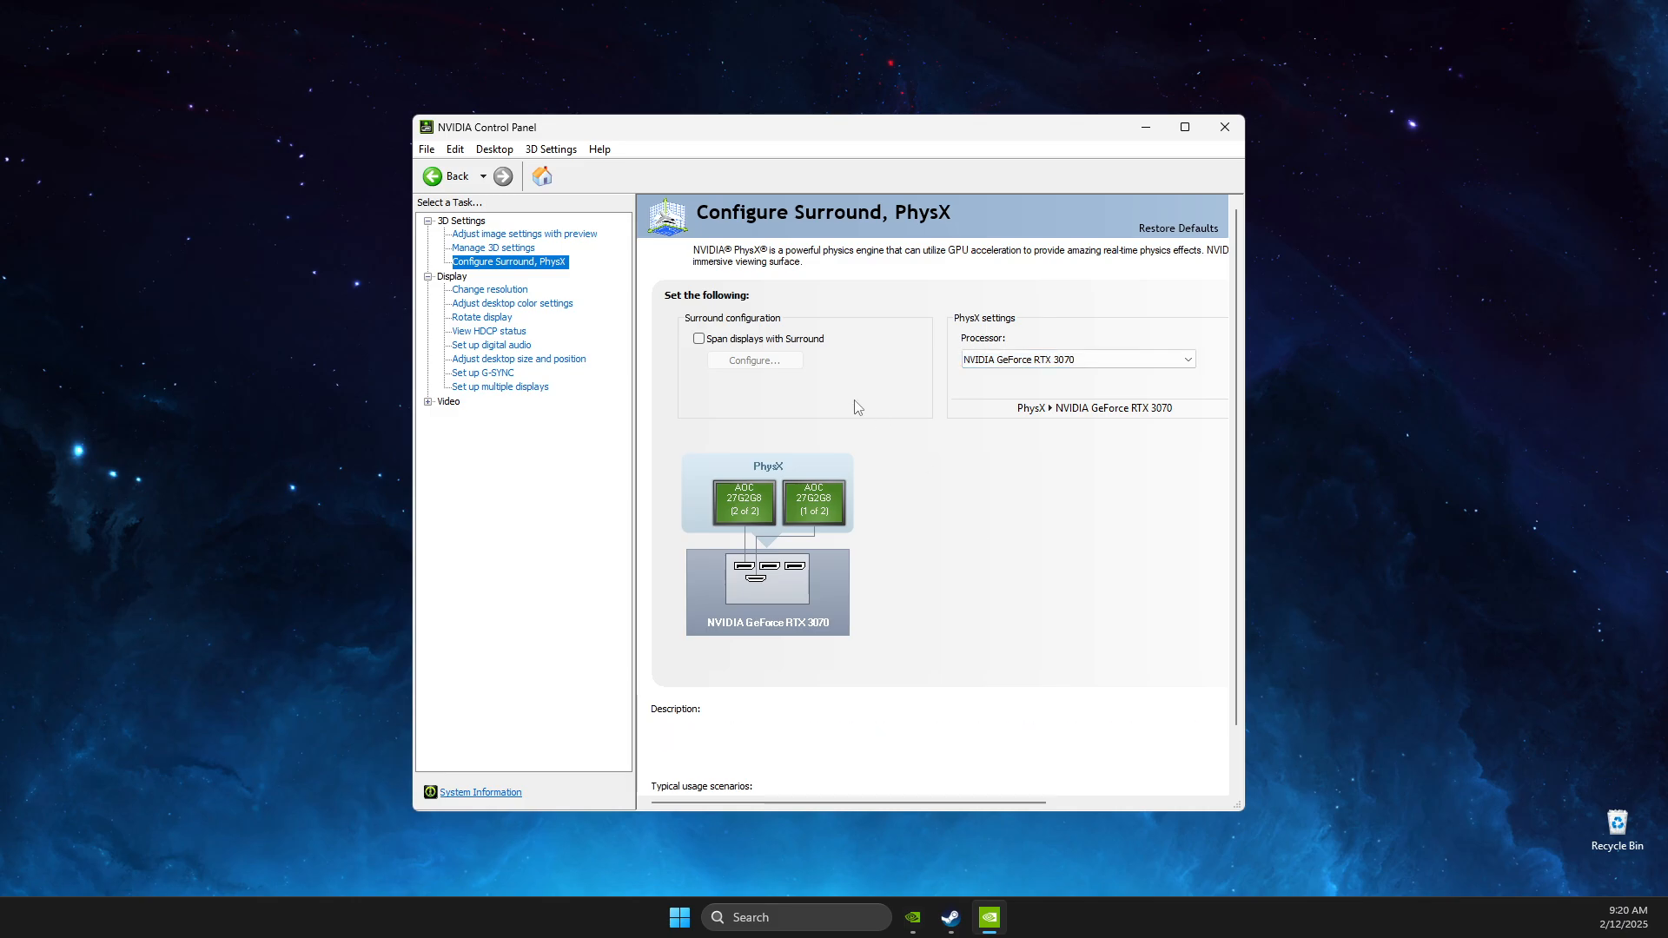
# Review the global 3D settings from image scaling to the Vulkan/OpenGL present method and close NVIDIA Control Panel
pyautogui.click(491, 249)
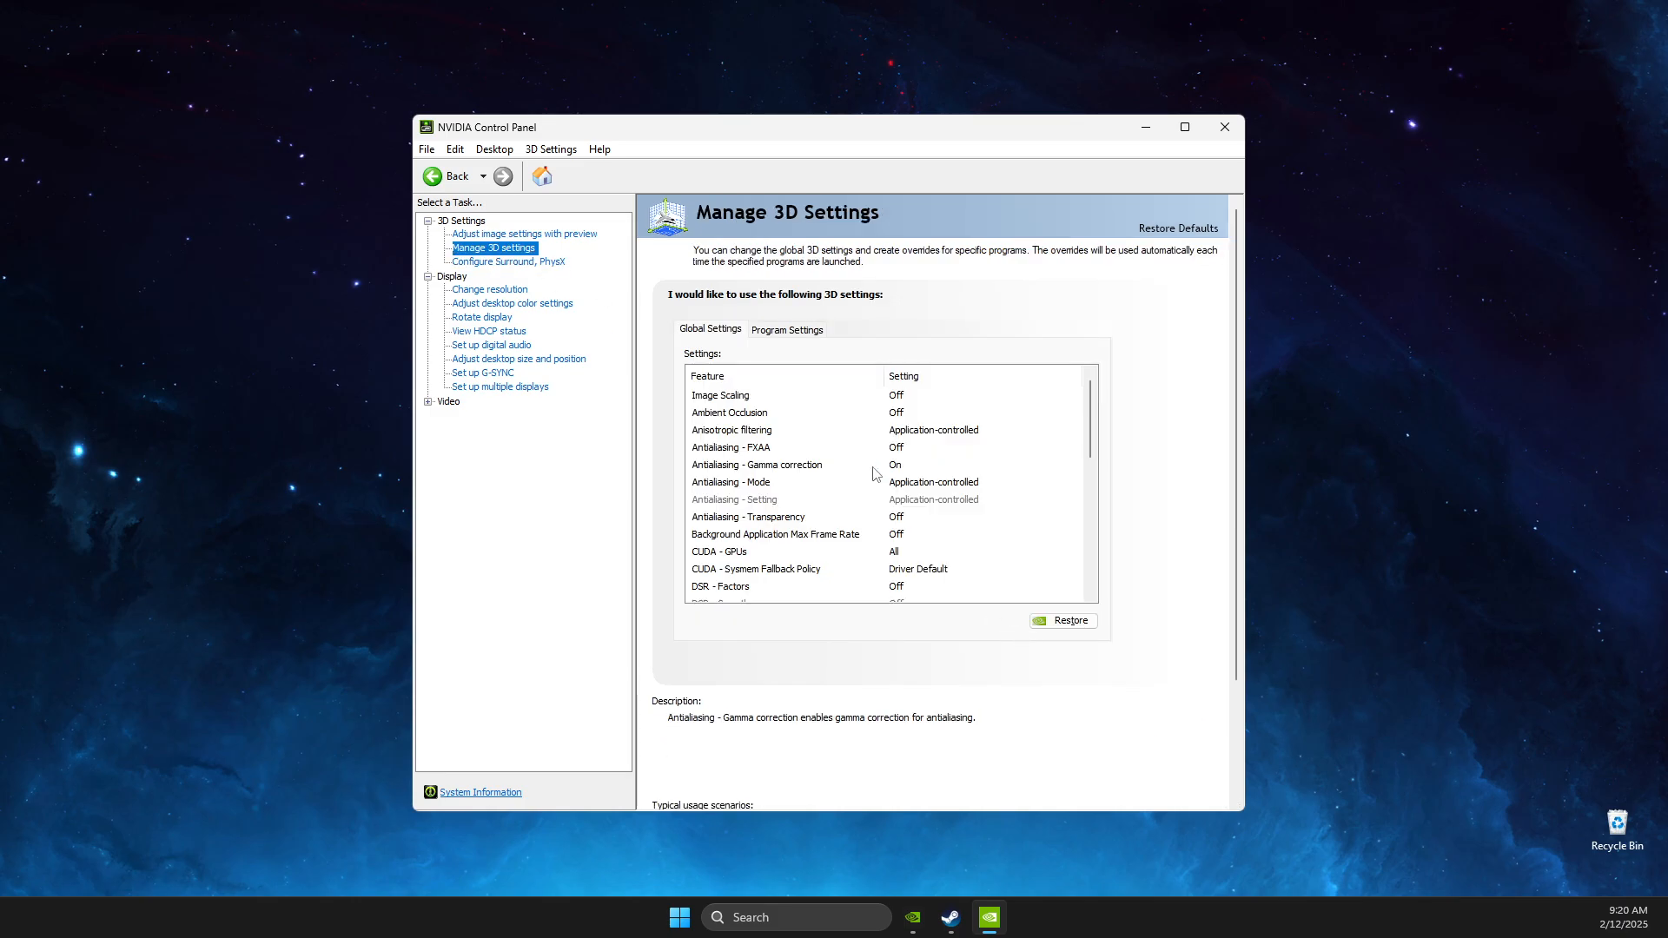
pyautogui.moveTo(1091, 437); pyautogui.dragTo(1090, 512)
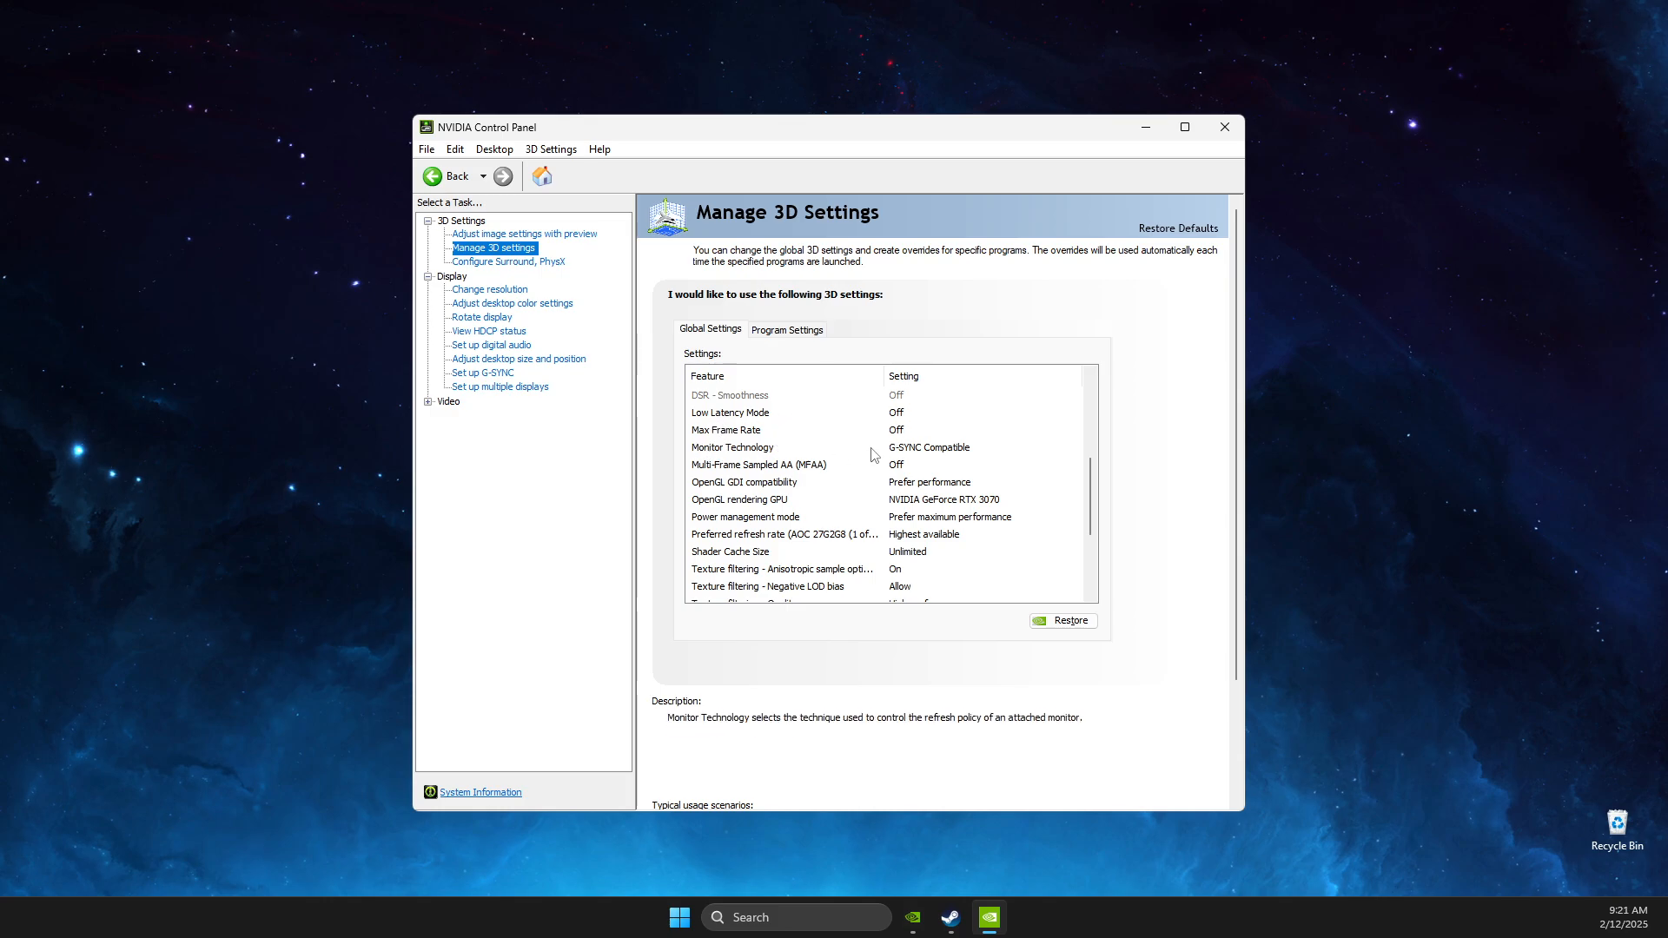
pyautogui.moveTo(1090, 487); pyautogui.dragTo(1087, 505)
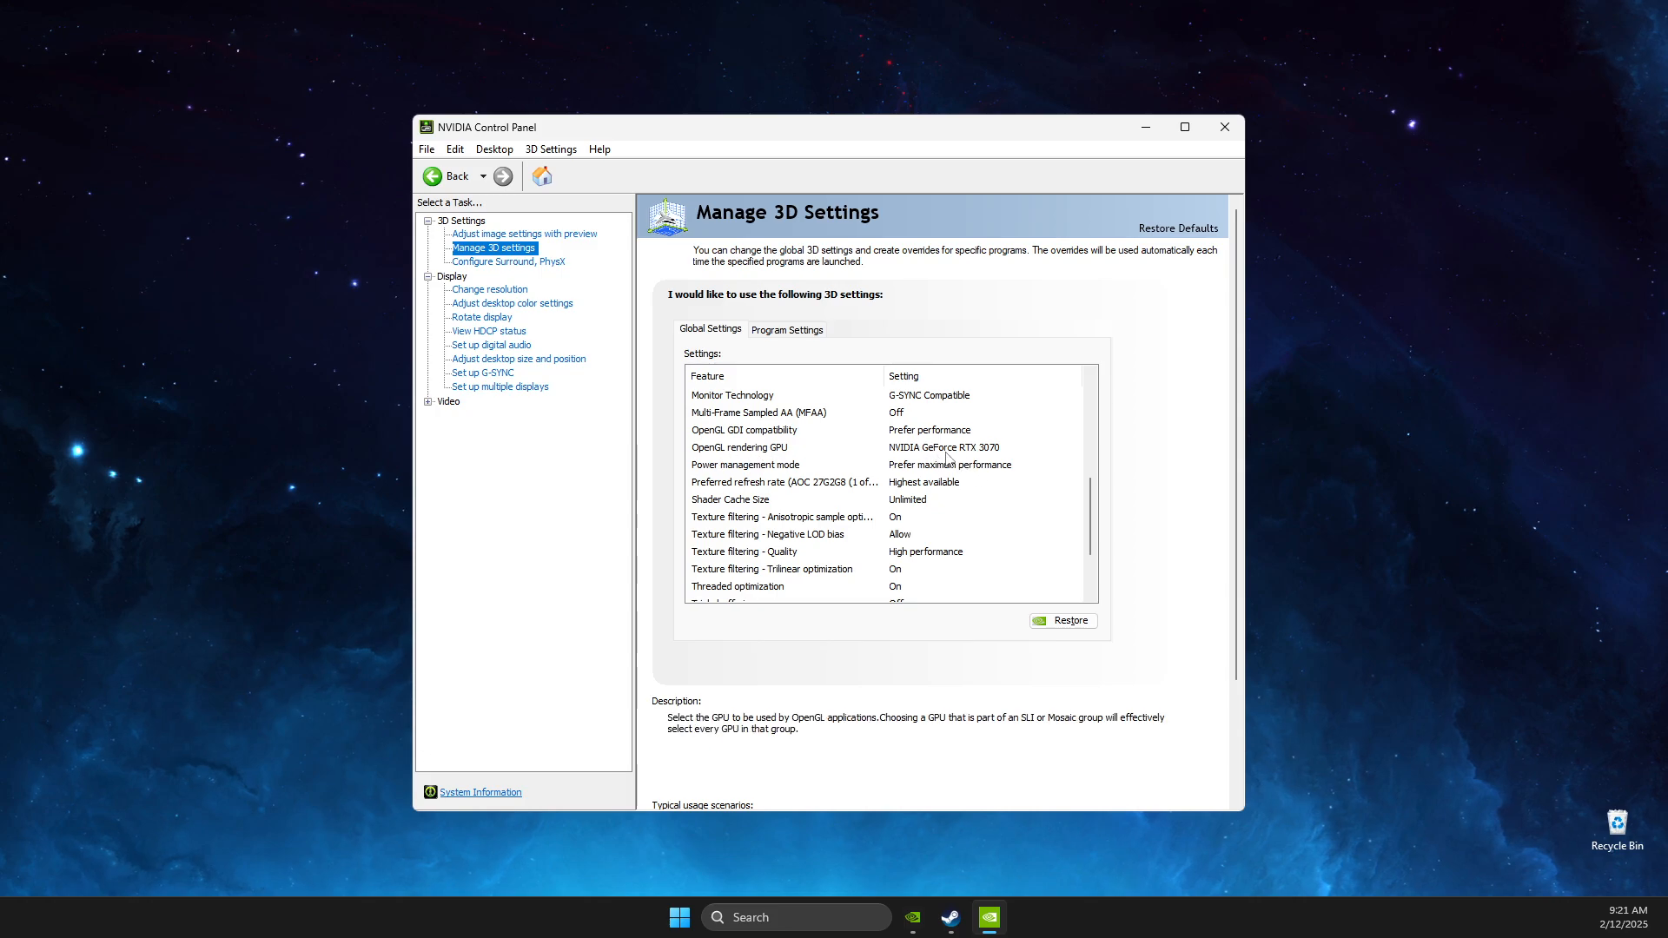
pyautogui.scroll(-1, 826, 444)
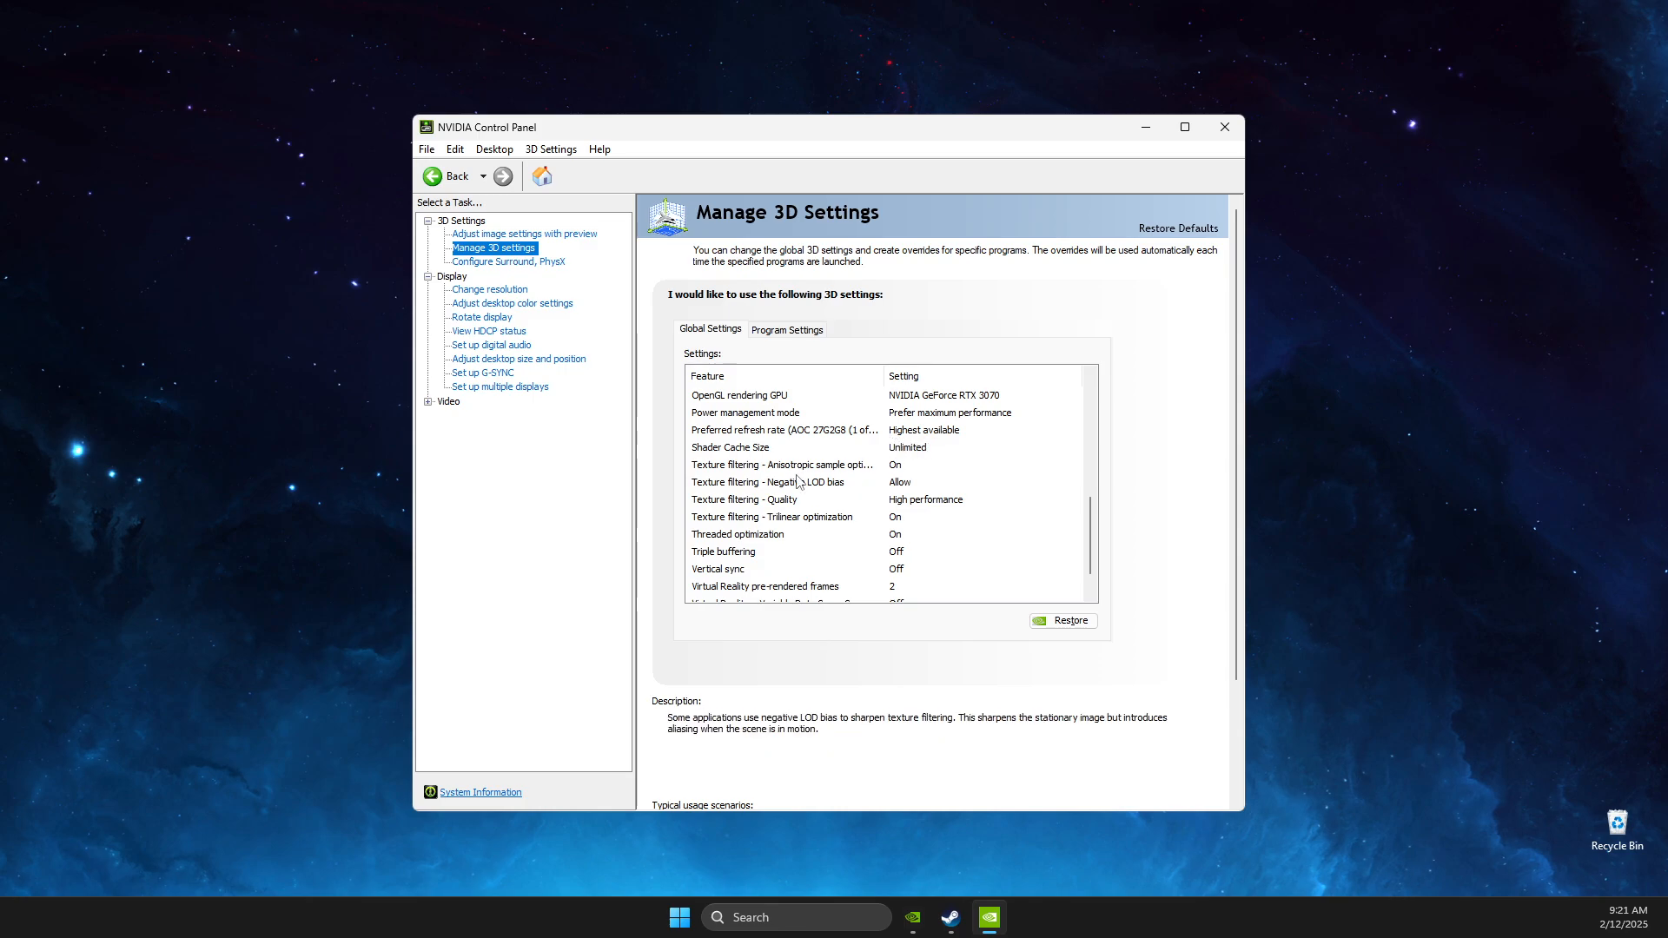
pyautogui.scroll(-1, 1097, 542)
pyautogui.scroll(-1, 1096, 542)
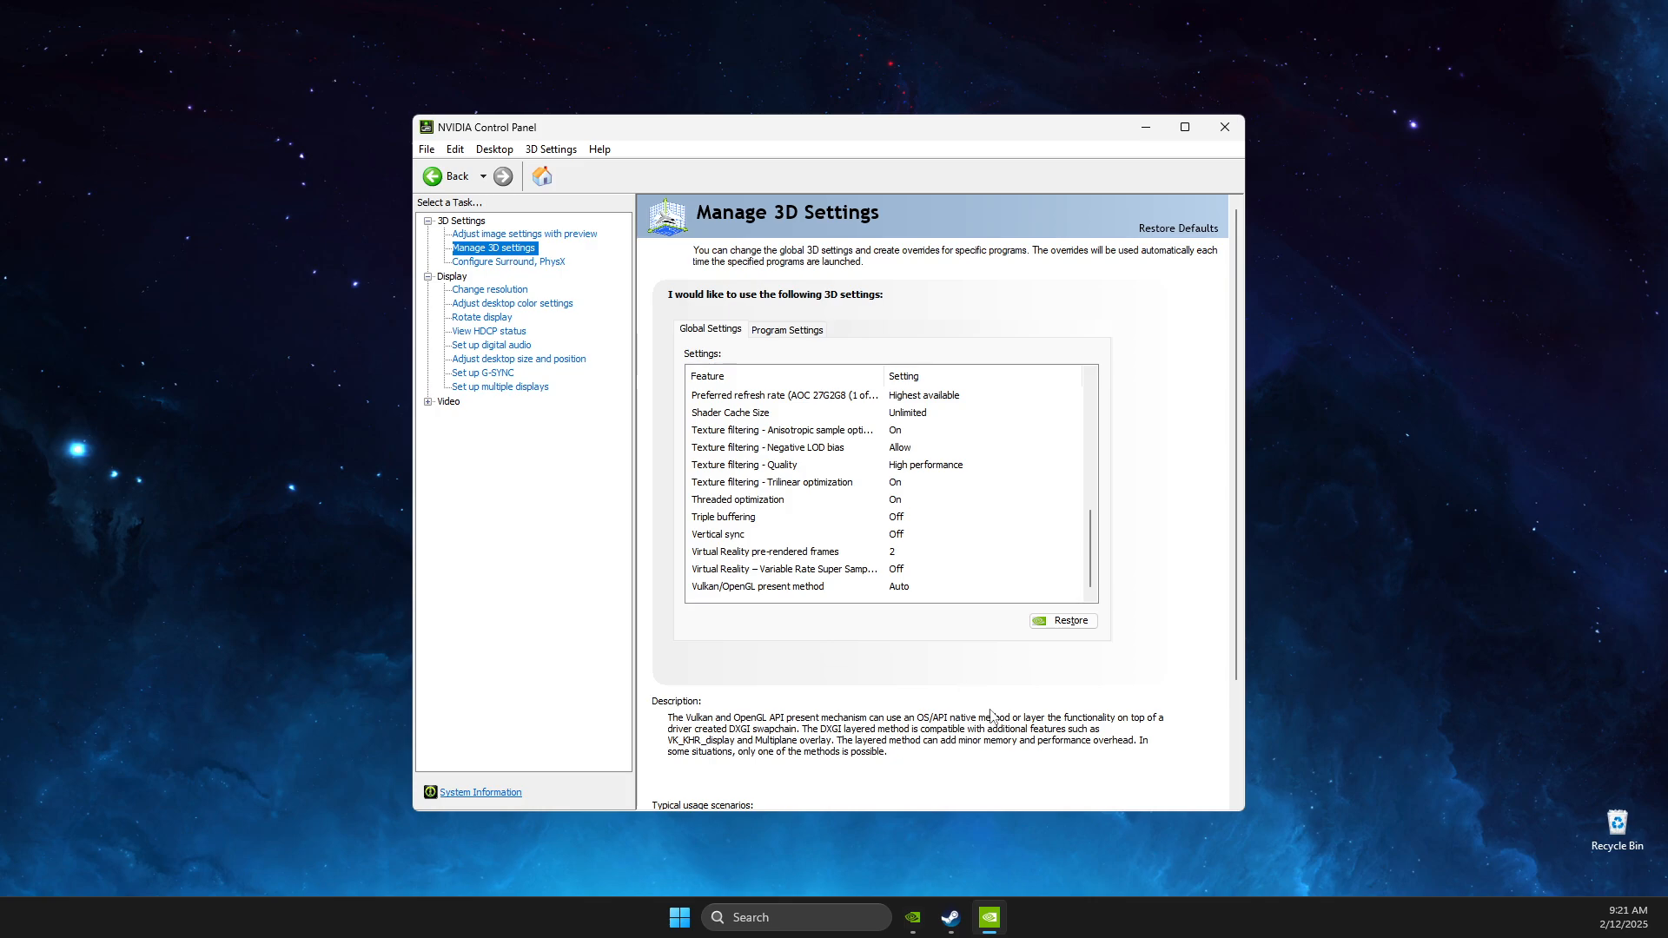
pyautogui.click(1223, 129)
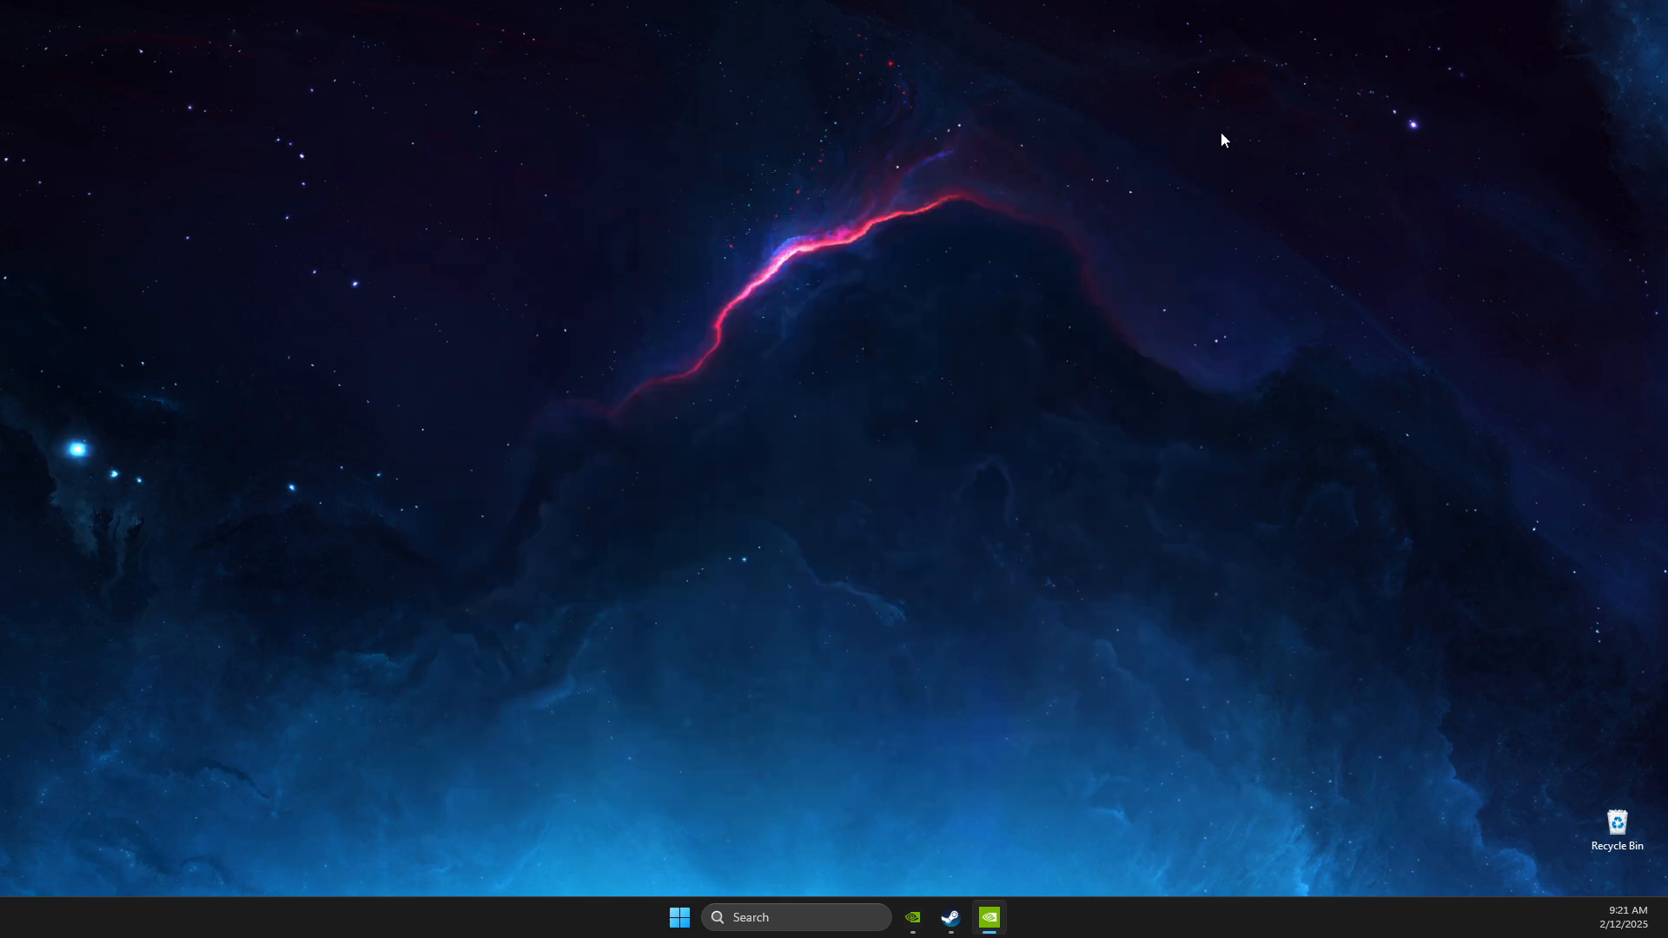
# Open Windows Settings, check the Game Bar and Game Mode options under Gaming and close Settings
pyautogui.click(782, 917)
pyautogui.write('settings')
pyautogui.press('Return')
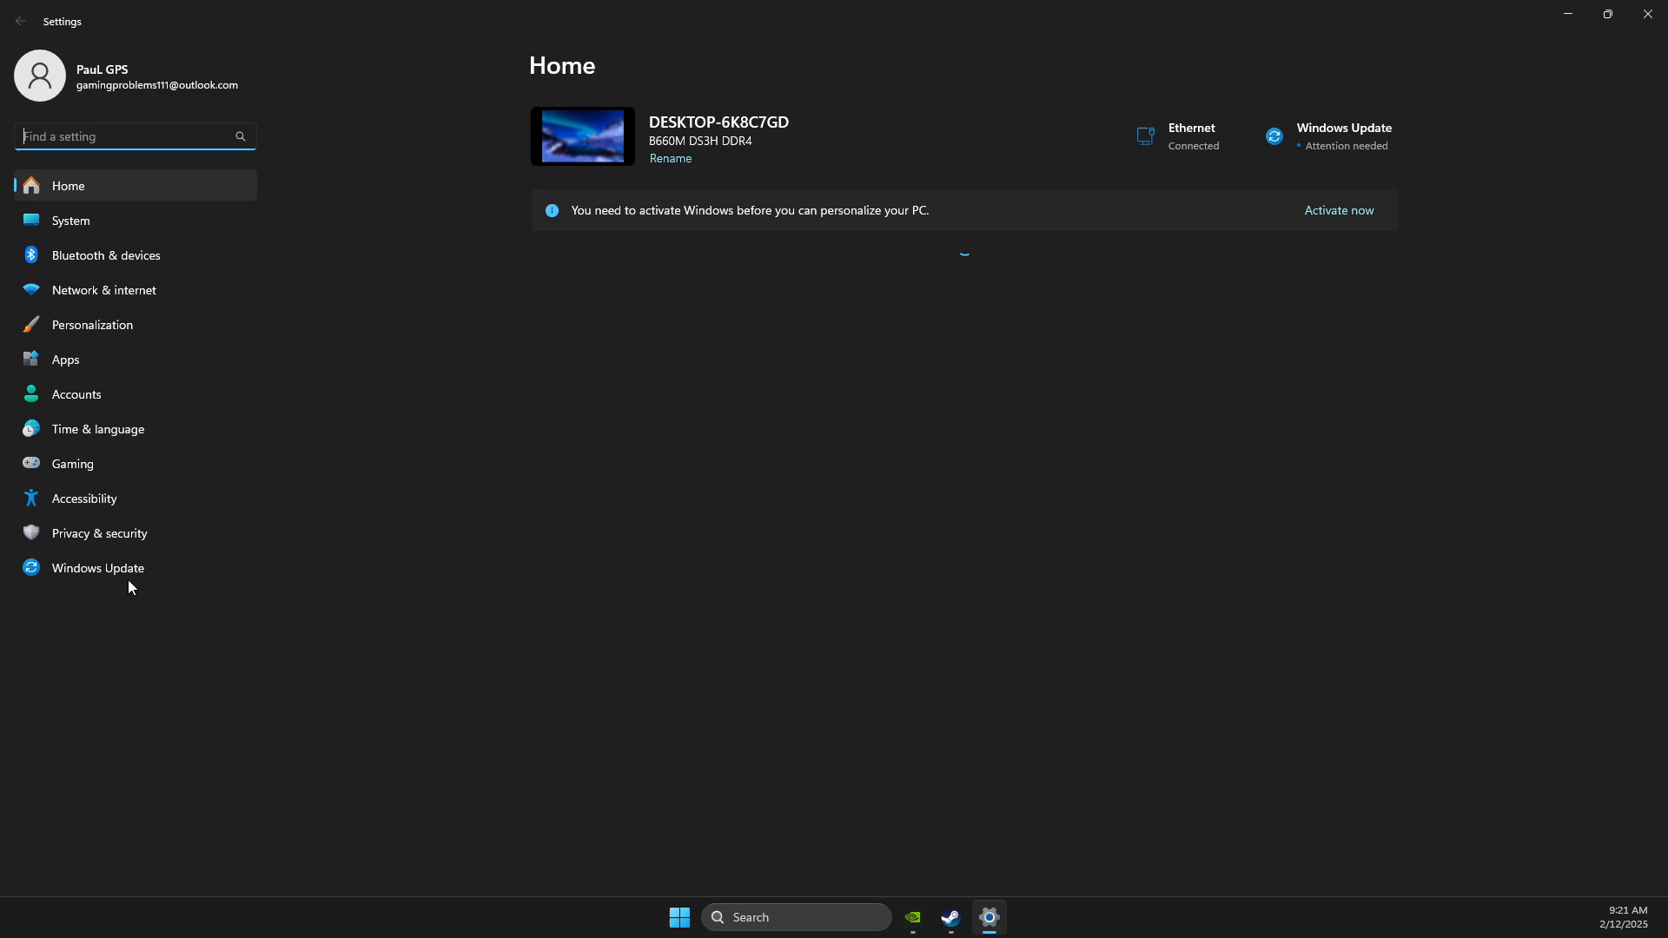
pyautogui.click(81, 465)
pyautogui.click(622, 126)
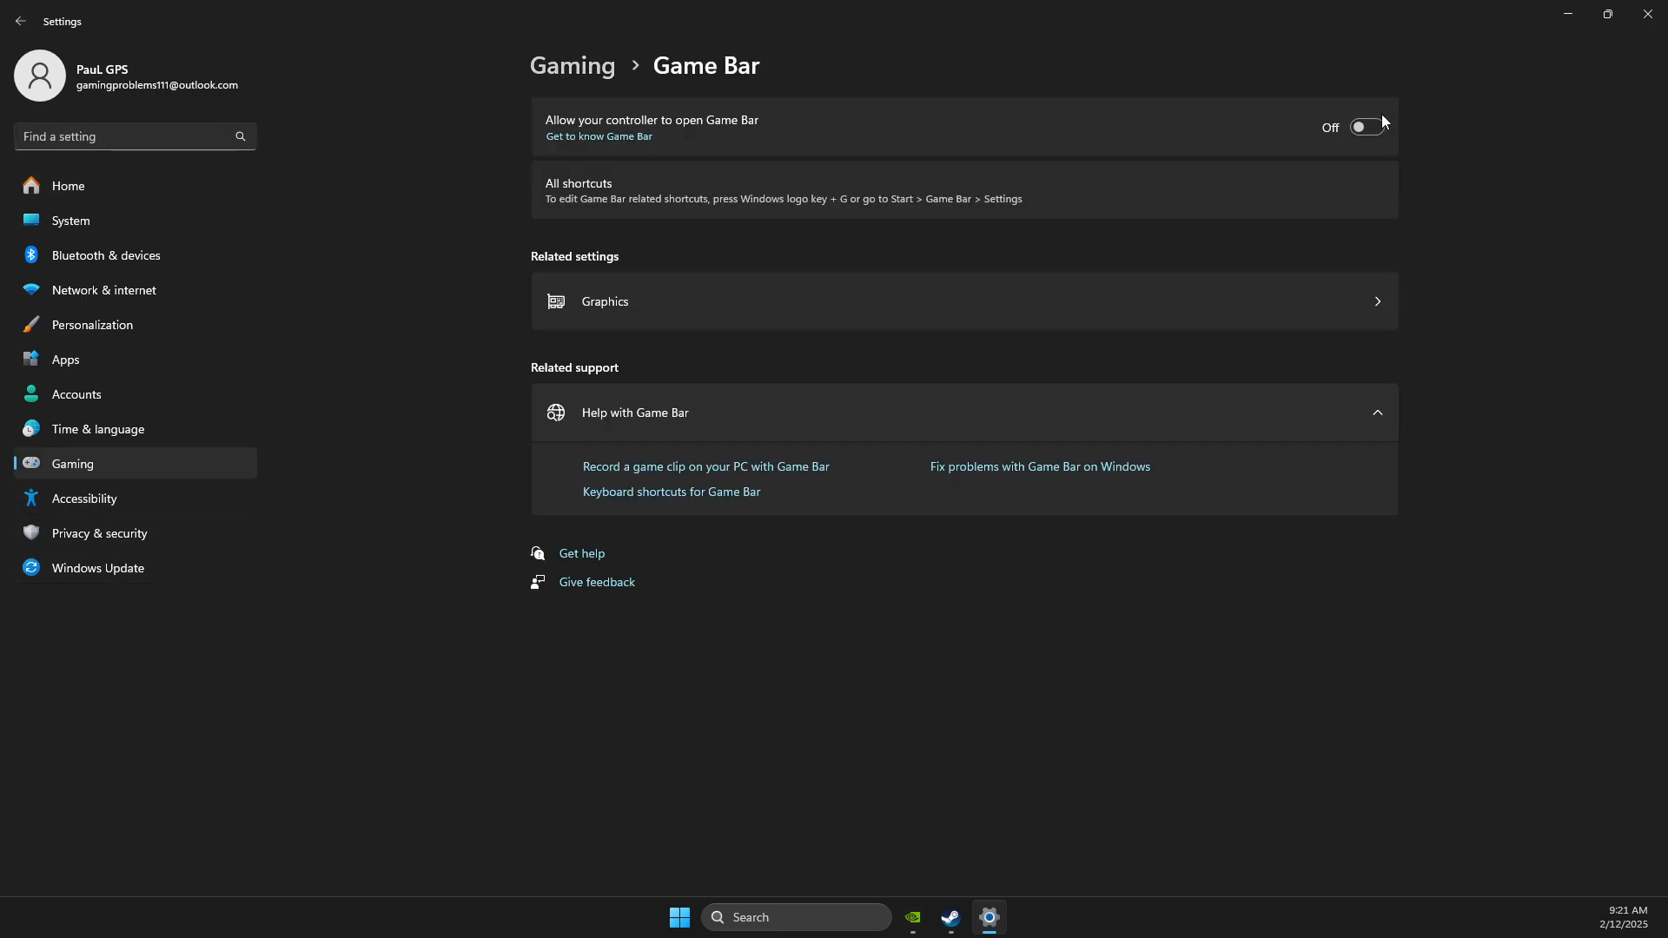
pyautogui.click(575, 65)
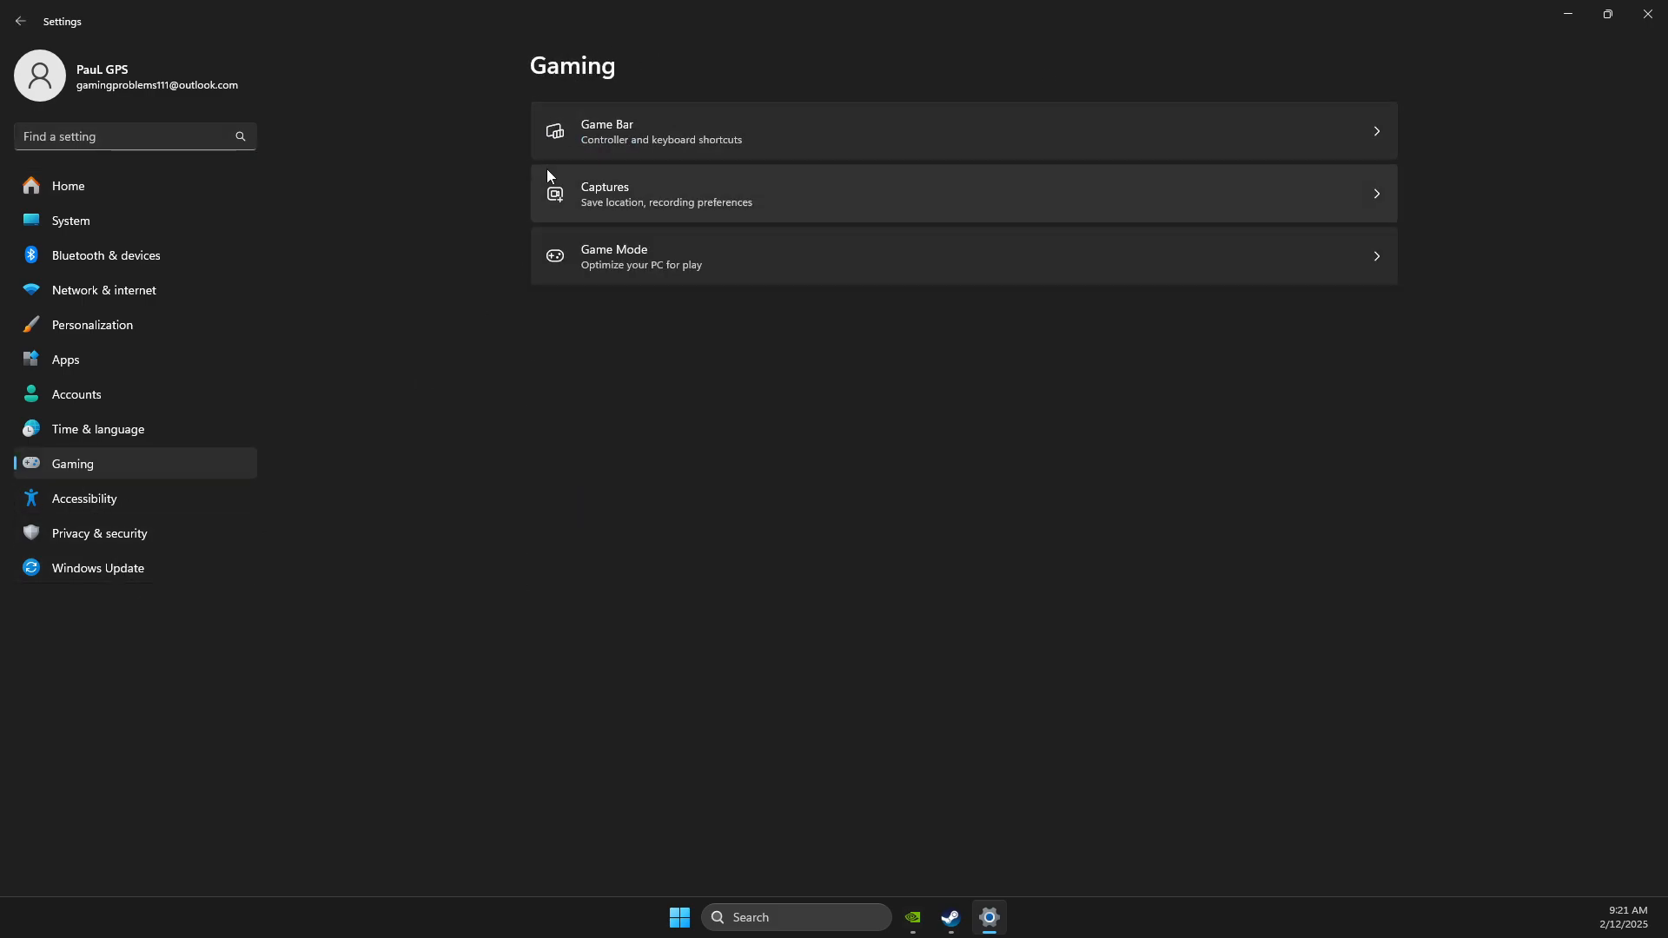
pyautogui.click(576, 265)
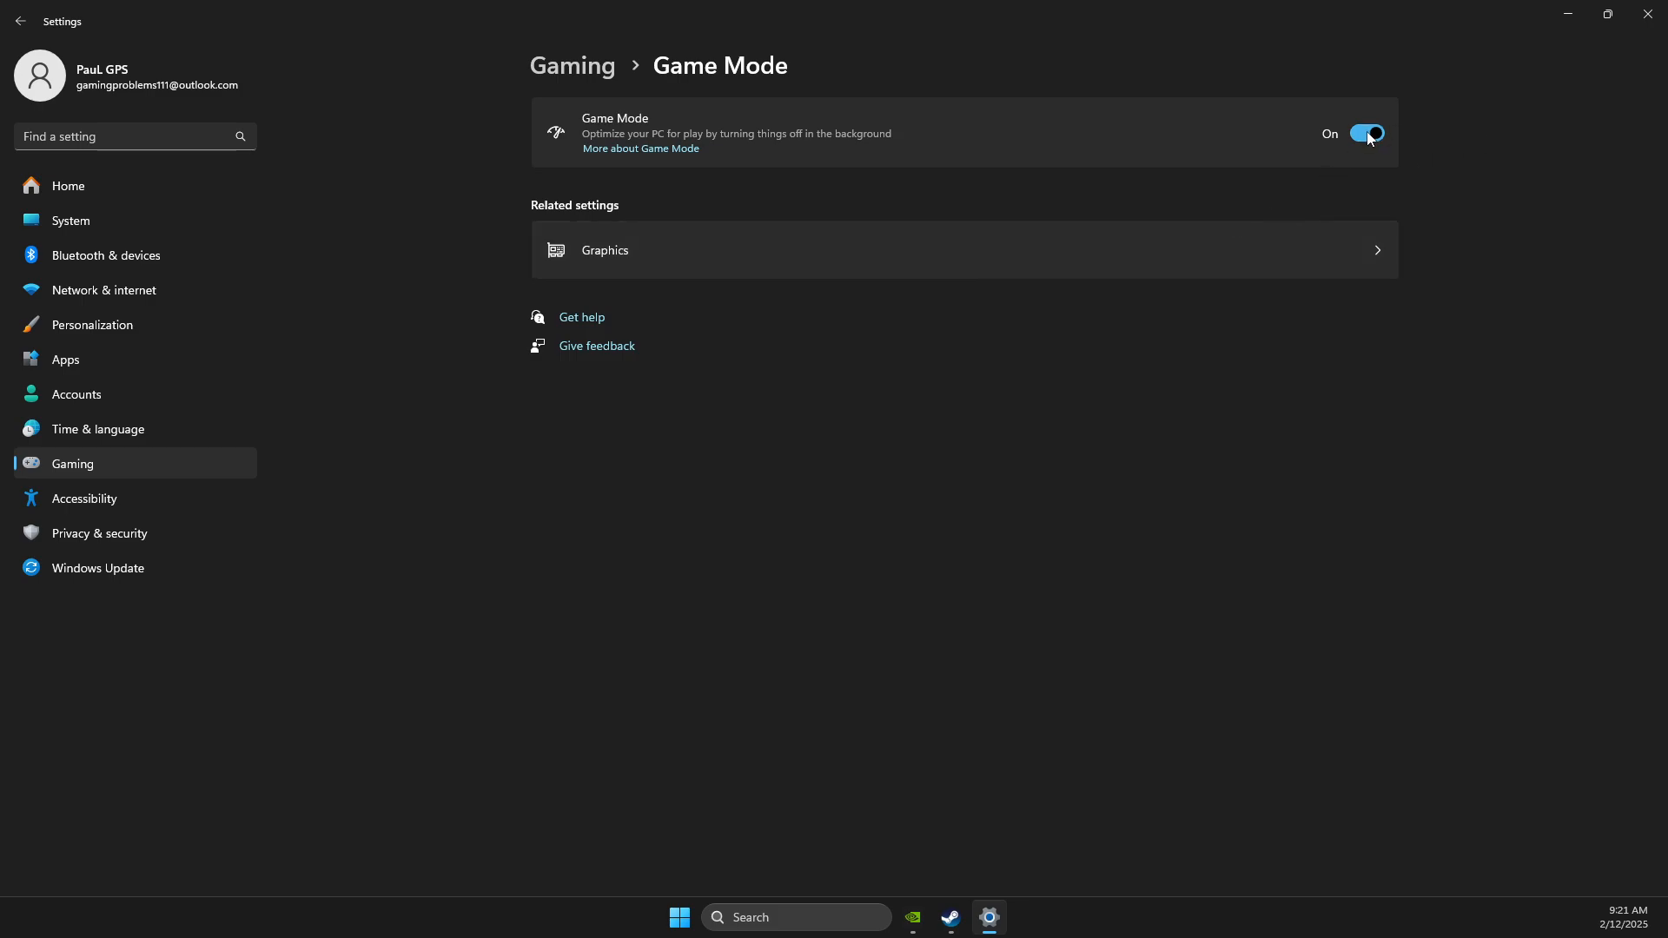
pyautogui.click(1648, 14)
# Switch to Steam and check the launch options in Team Fortress 2's general properties
pyautogui.click(966, 918)
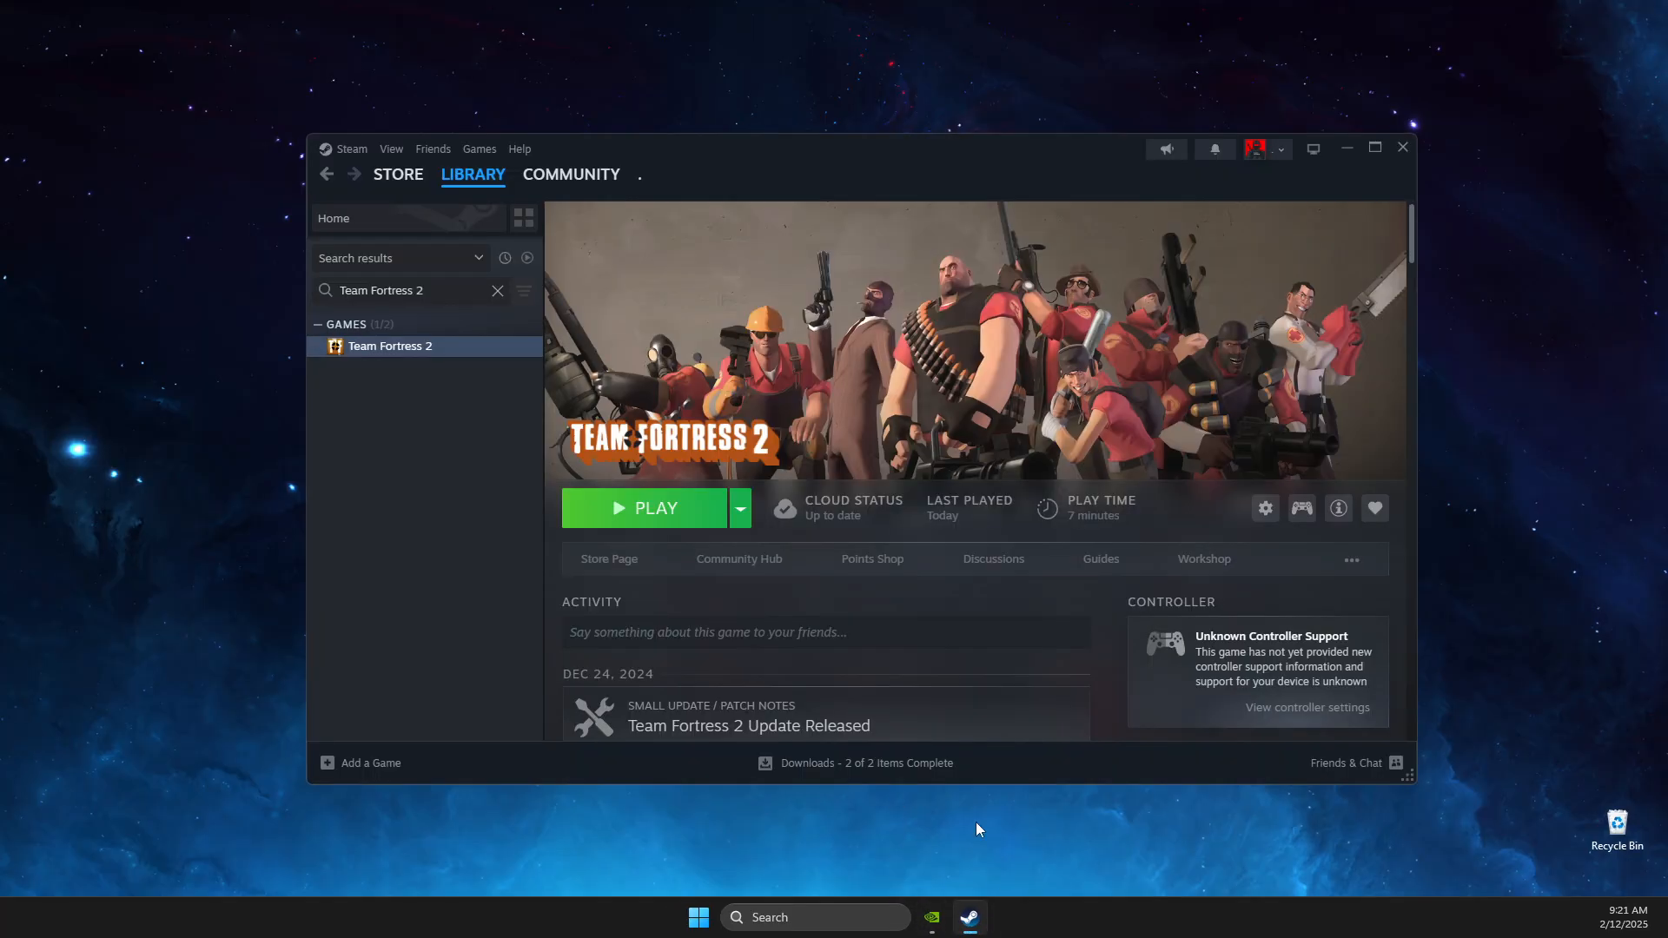
pyautogui.rightClick(404, 347)
pyautogui.click(461, 472)
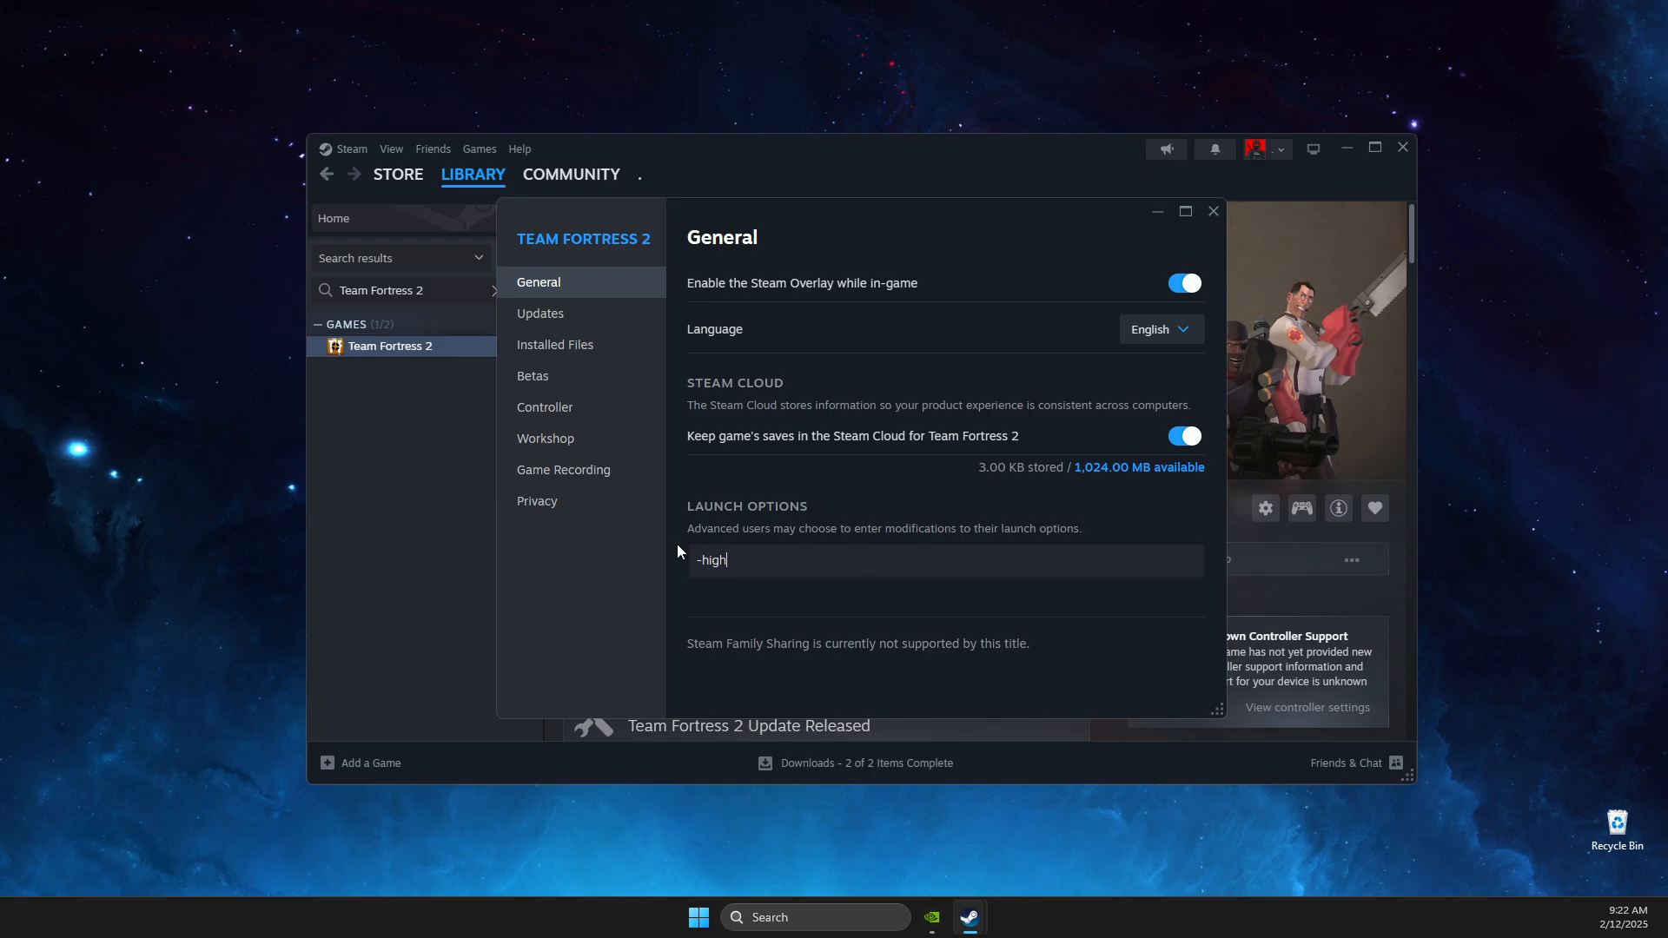
# Browse to Team Fortress 2's installation folder from its installed files properties and reposition the File Explorer window
pyautogui.click(576, 346)
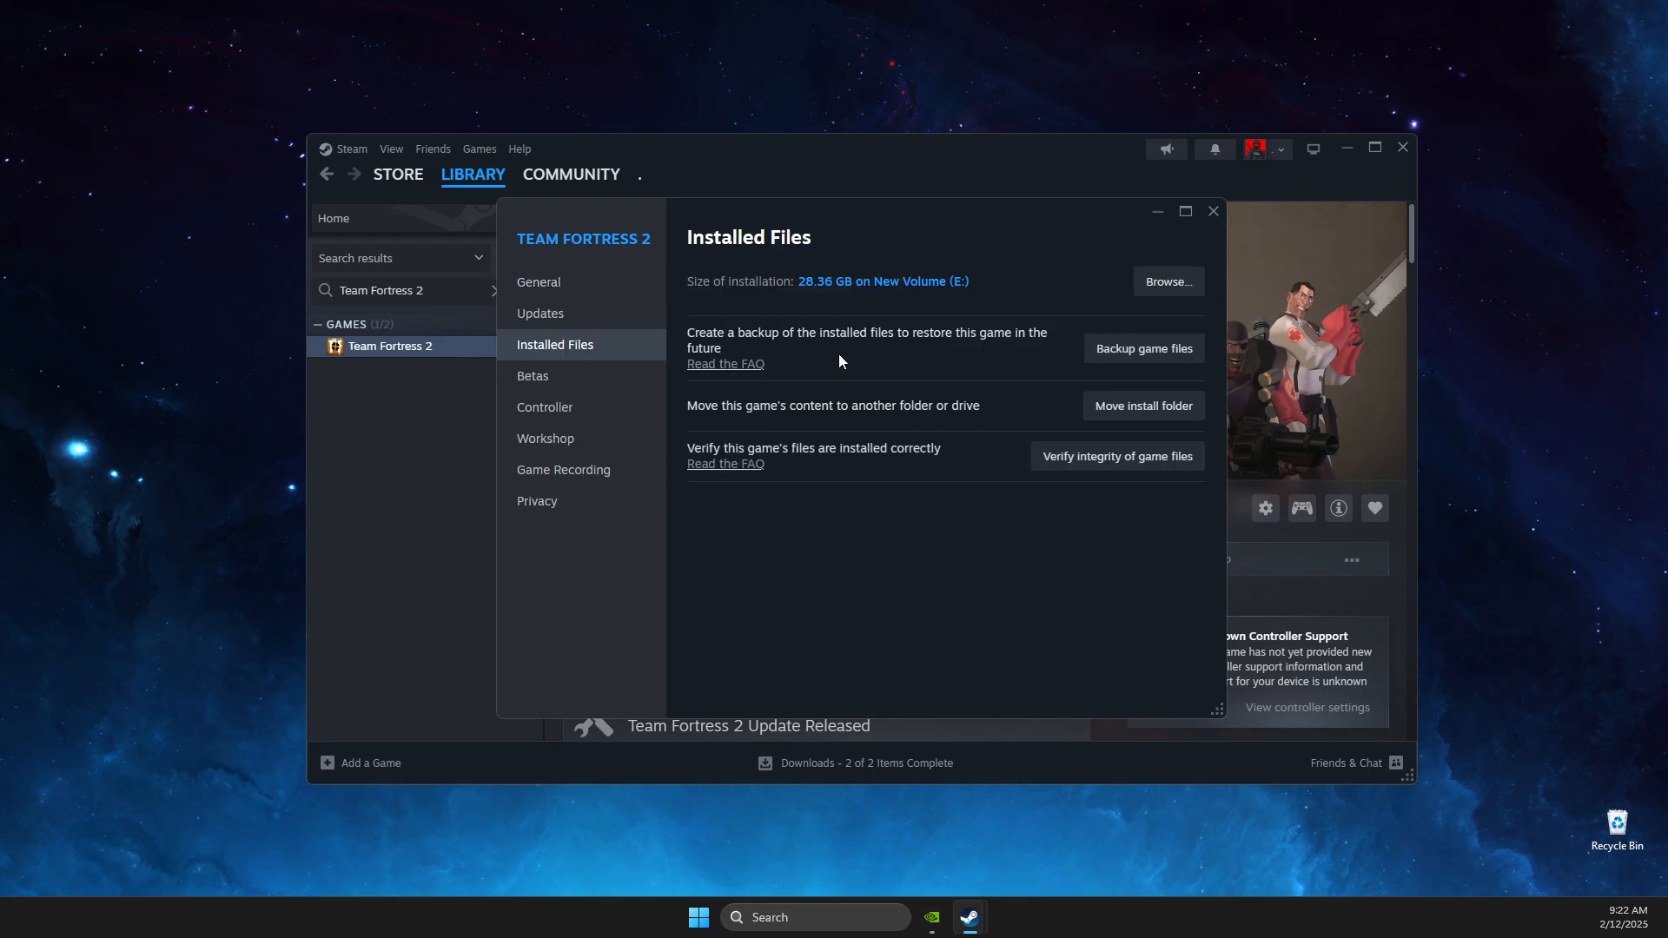
pyautogui.click(1161, 279)
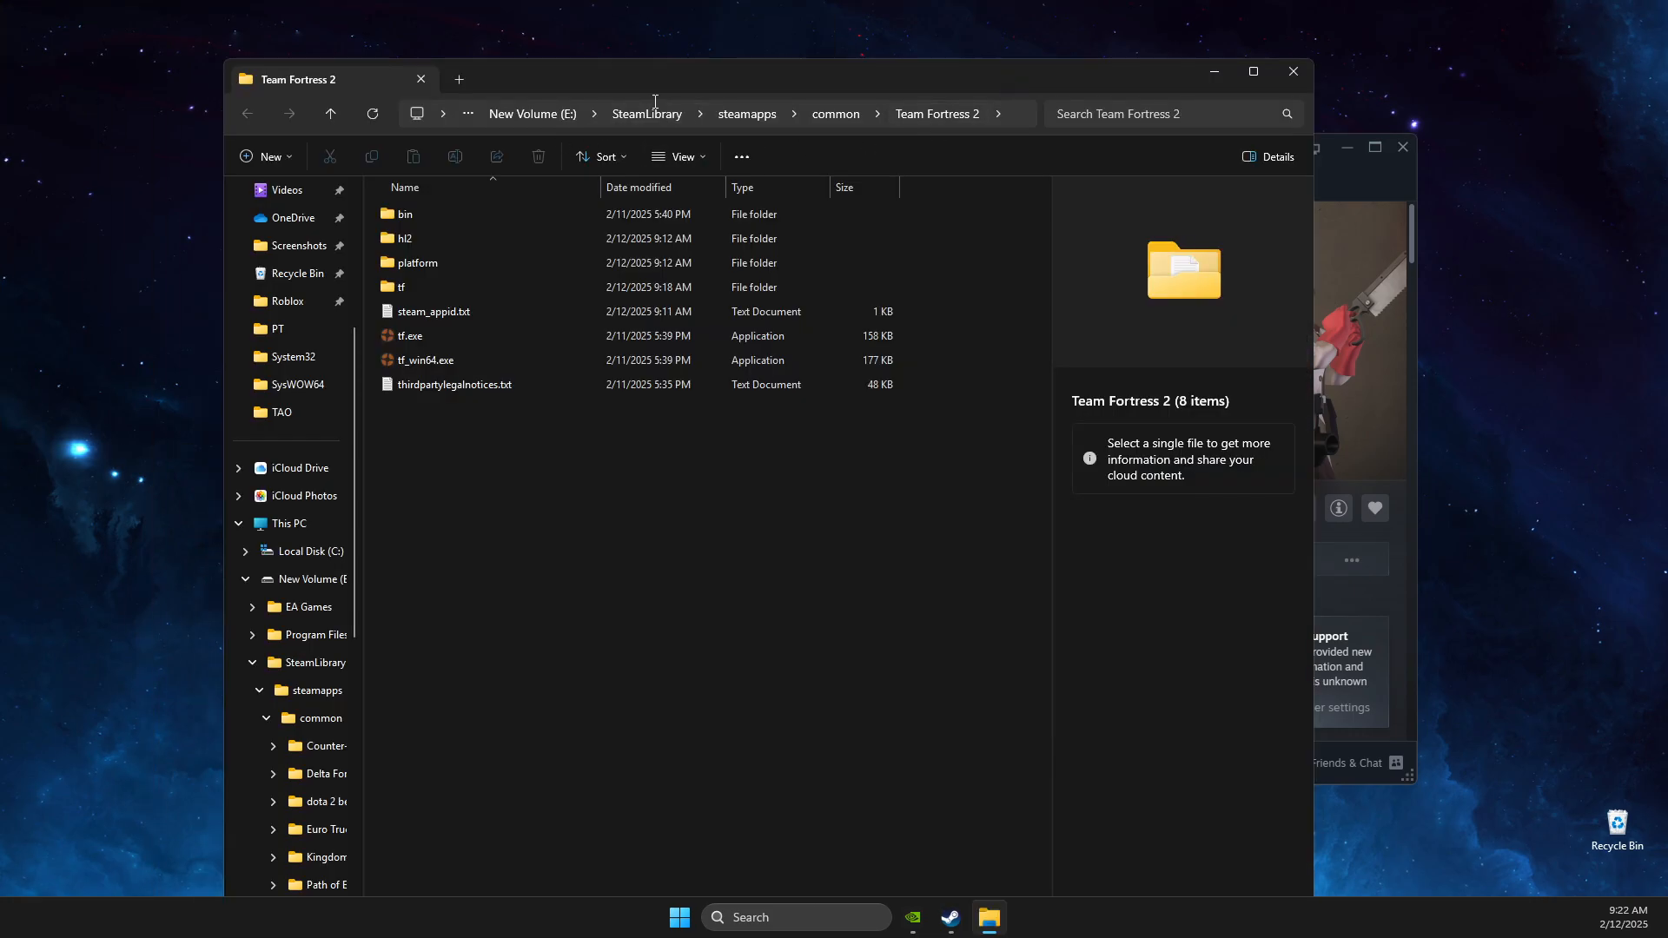
pyautogui.moveTo(691, 76); pyautogui.dragTo(747, 60)
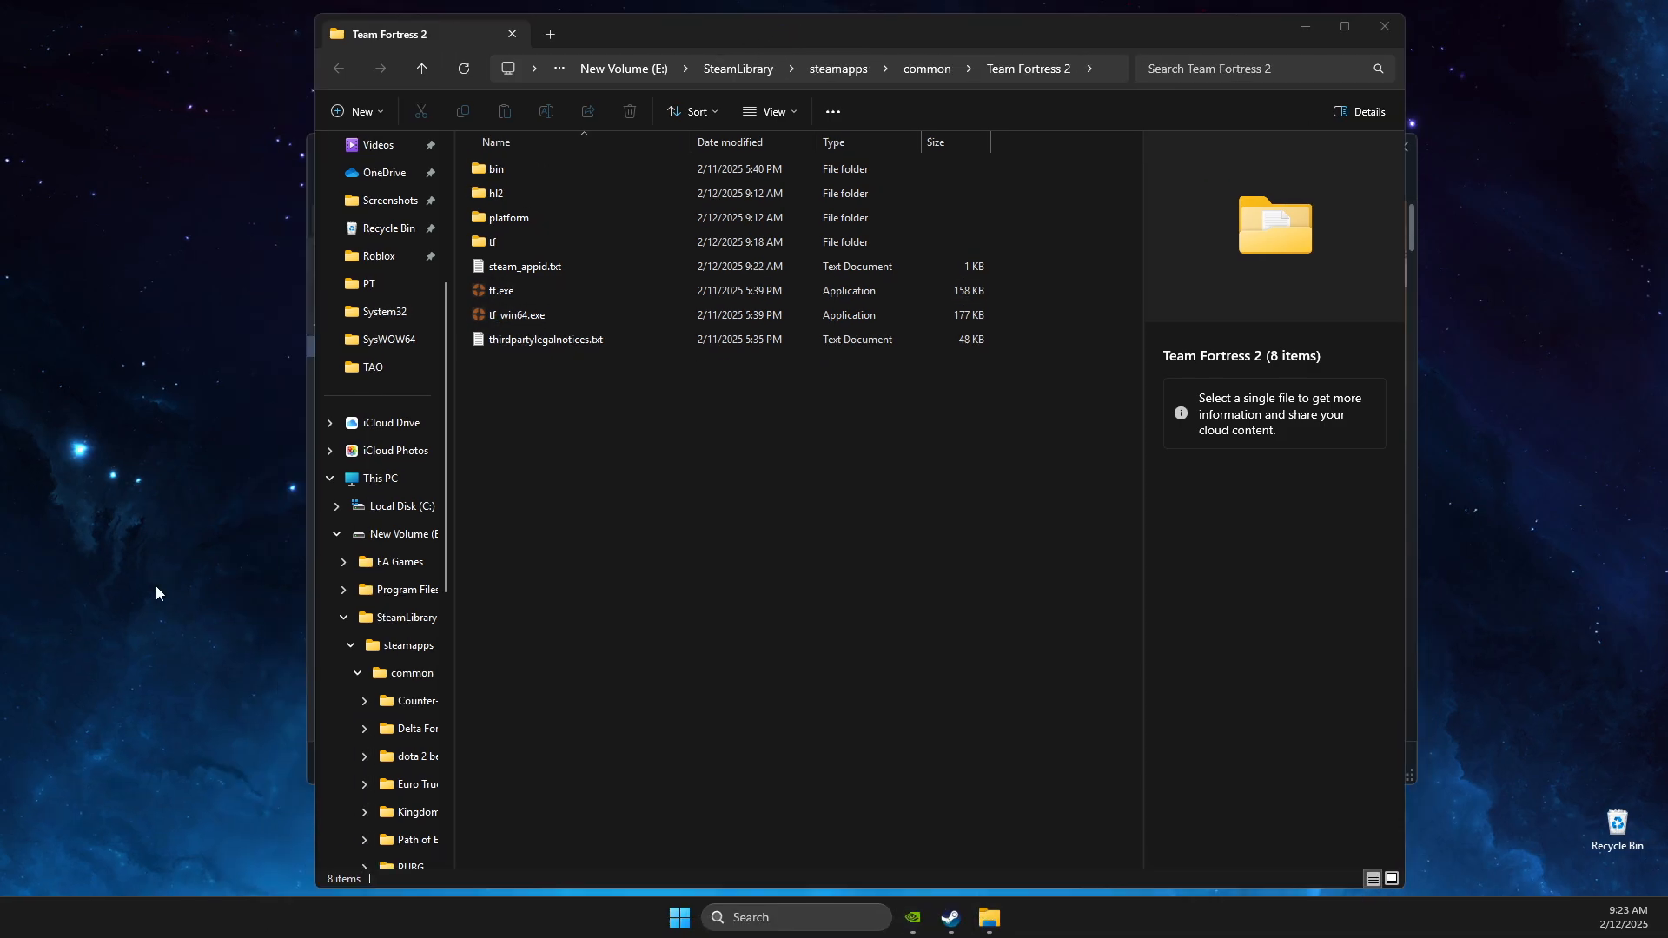
# Open the compatibility properties of tf.exe and enable Disable fullscreen optimizations
pyautogui.click(509, 293)
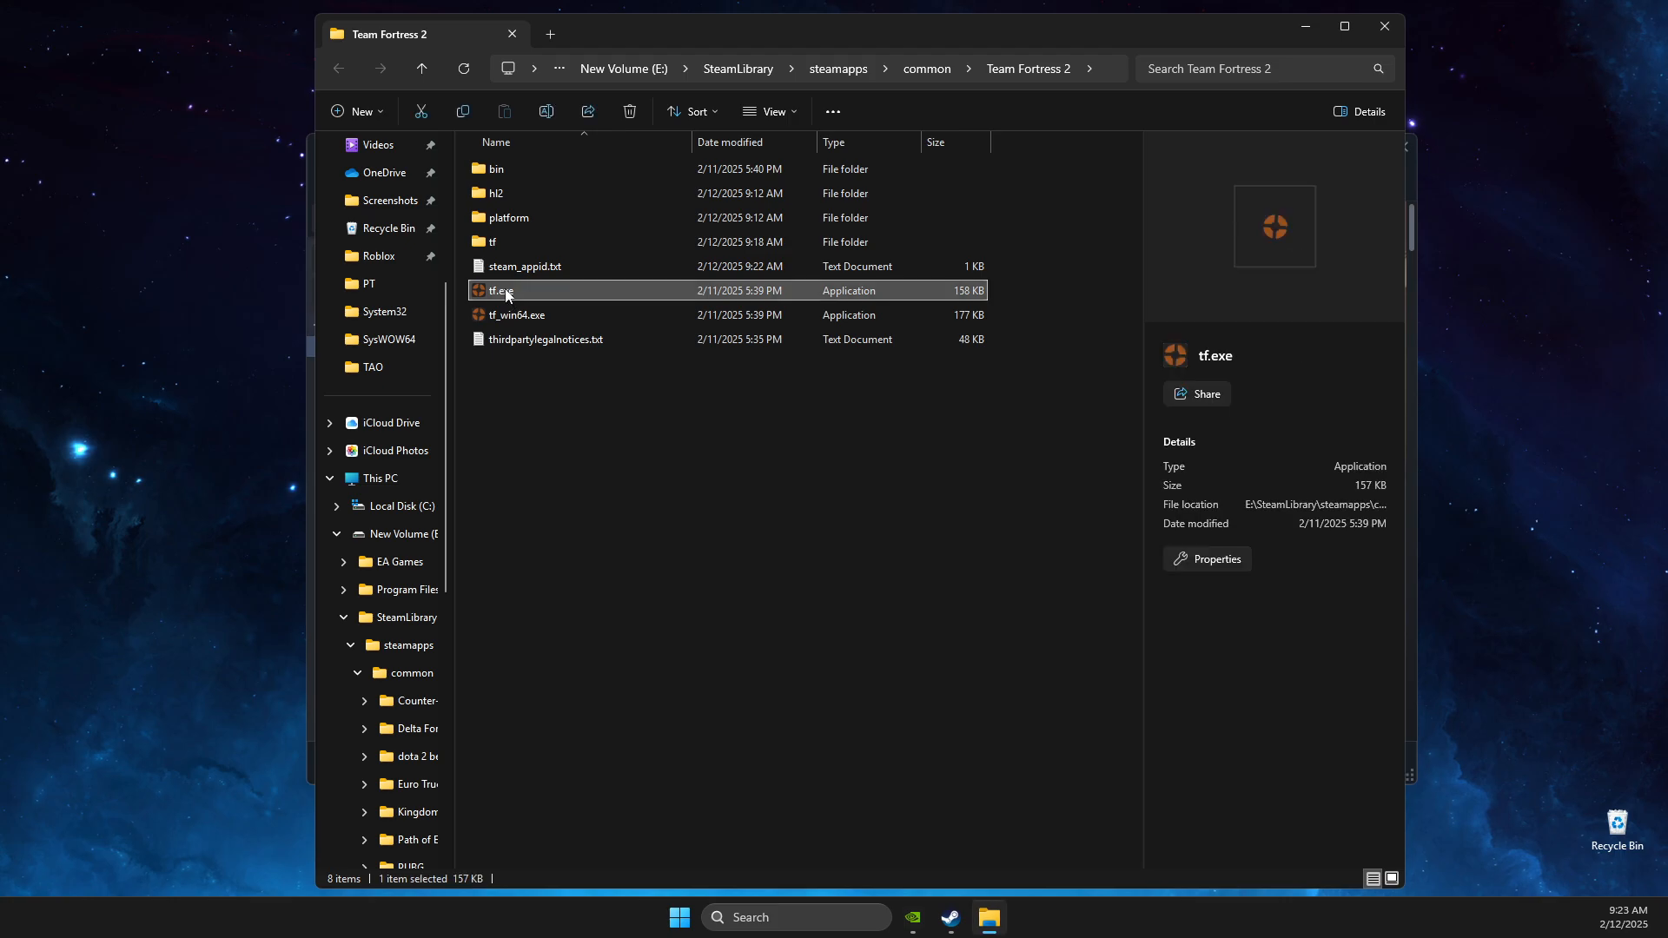
pyautogui.rightClick(508, 298)
pyautogui.click(606, 742)
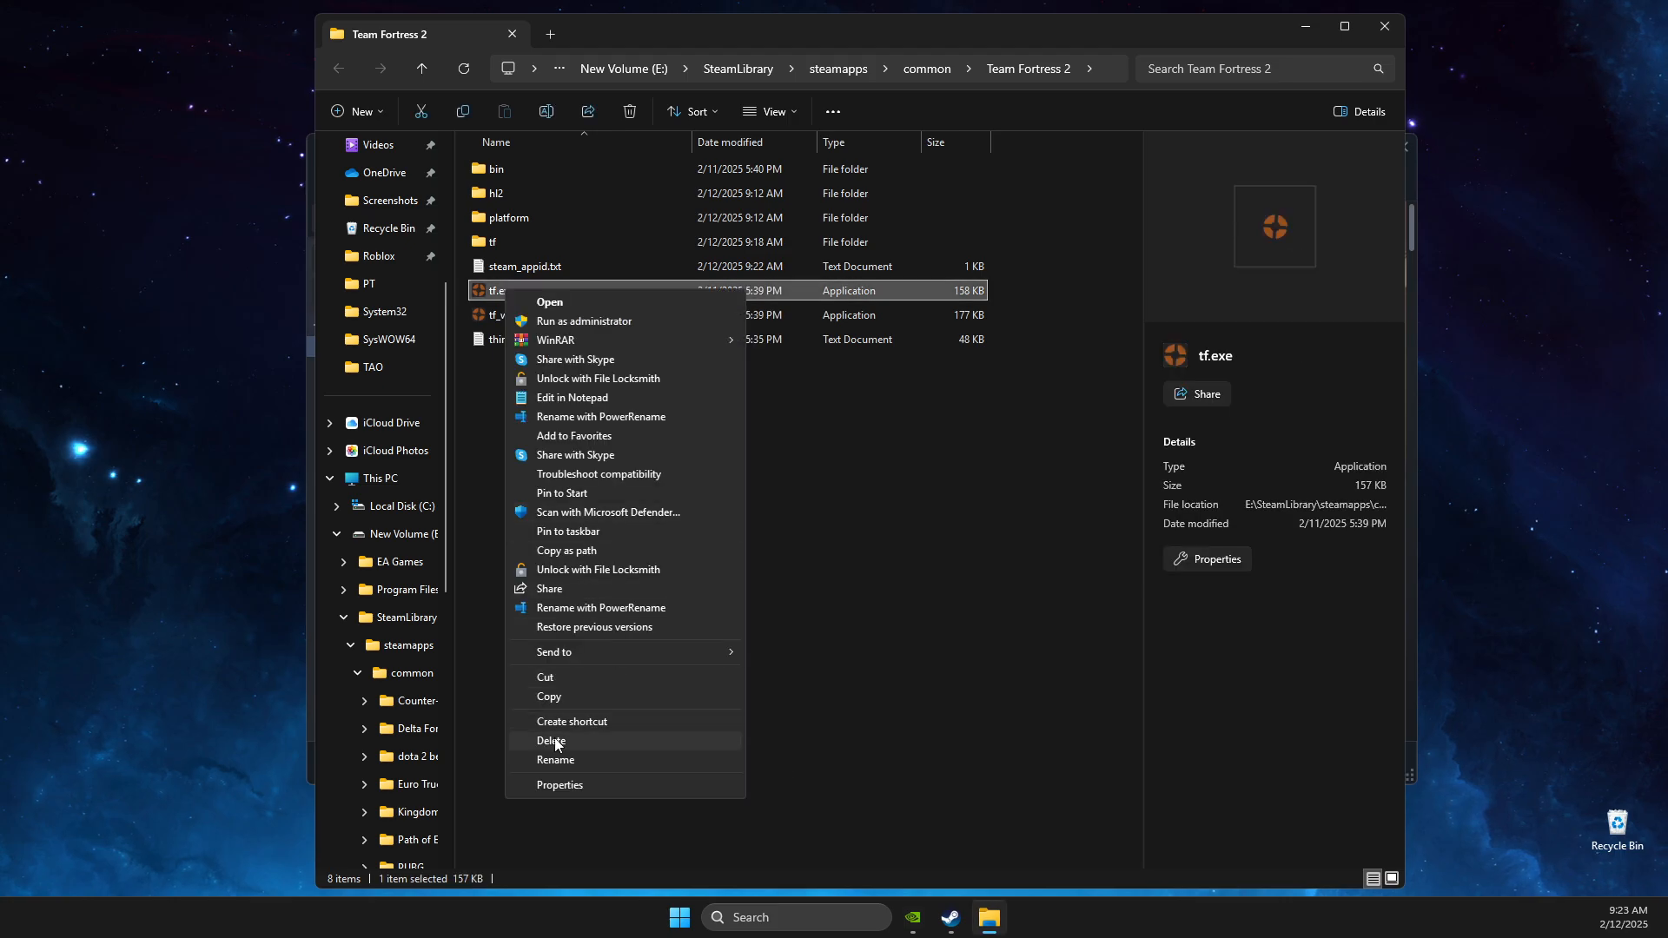
pyautogui.click(600, 788)
pyautogui.click(665, 346)
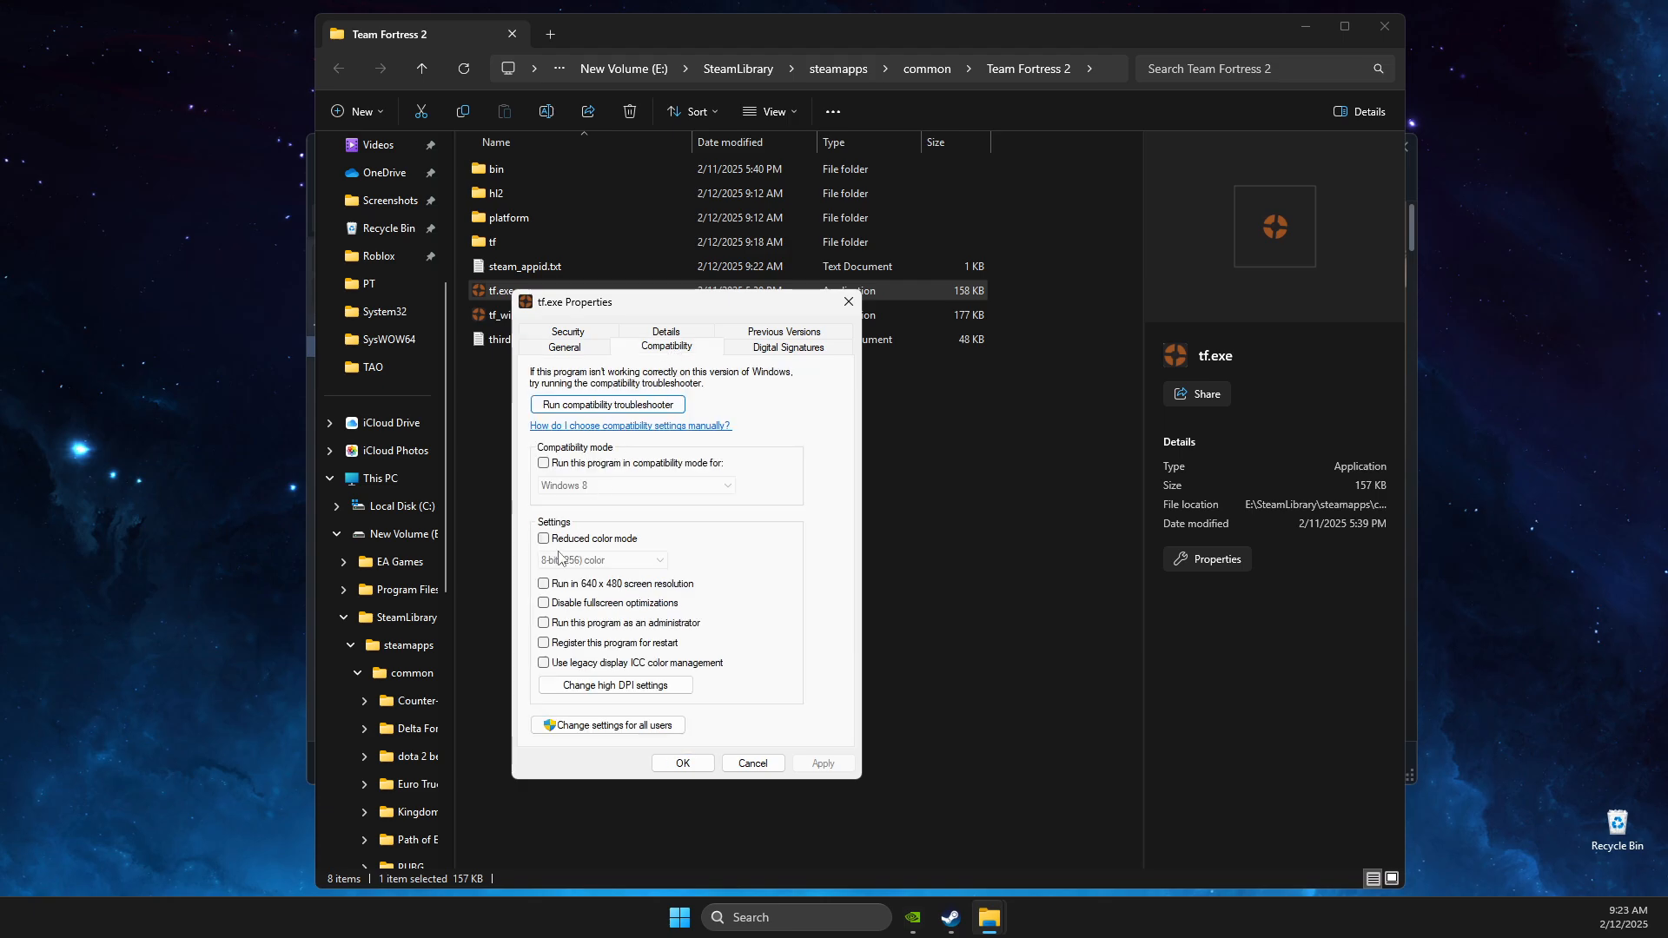
pyautogui.click(544, 604)
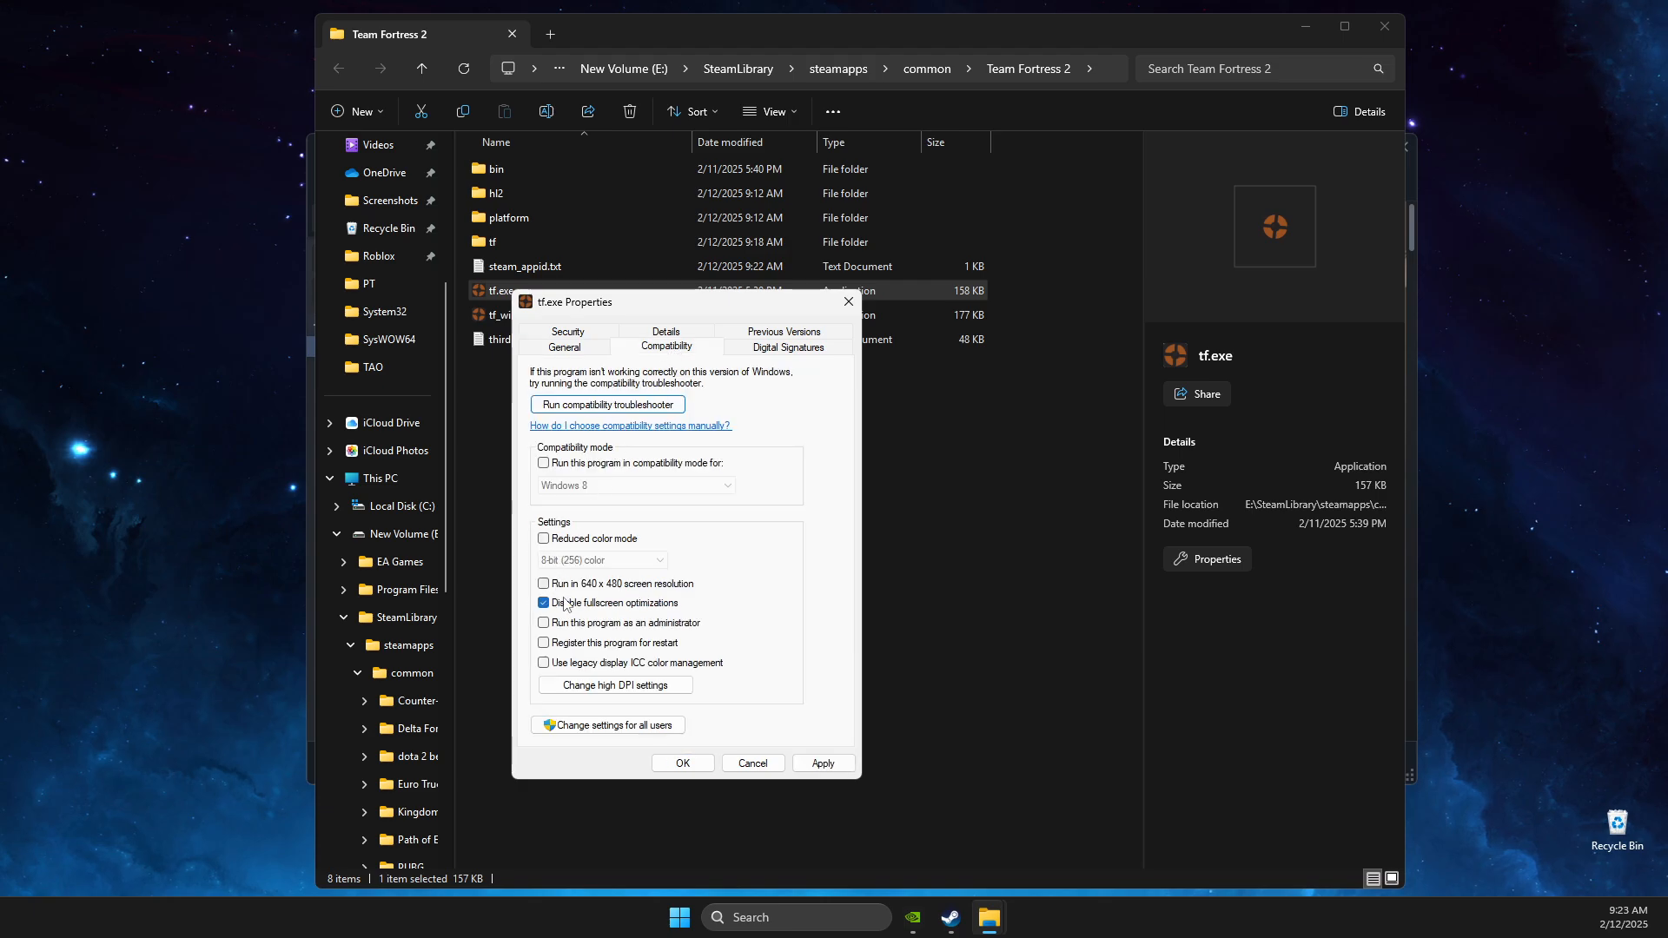
# Override the high DPI scaling behavior of tf.exe and confirm its properties
pyautogui.click(596, 687)
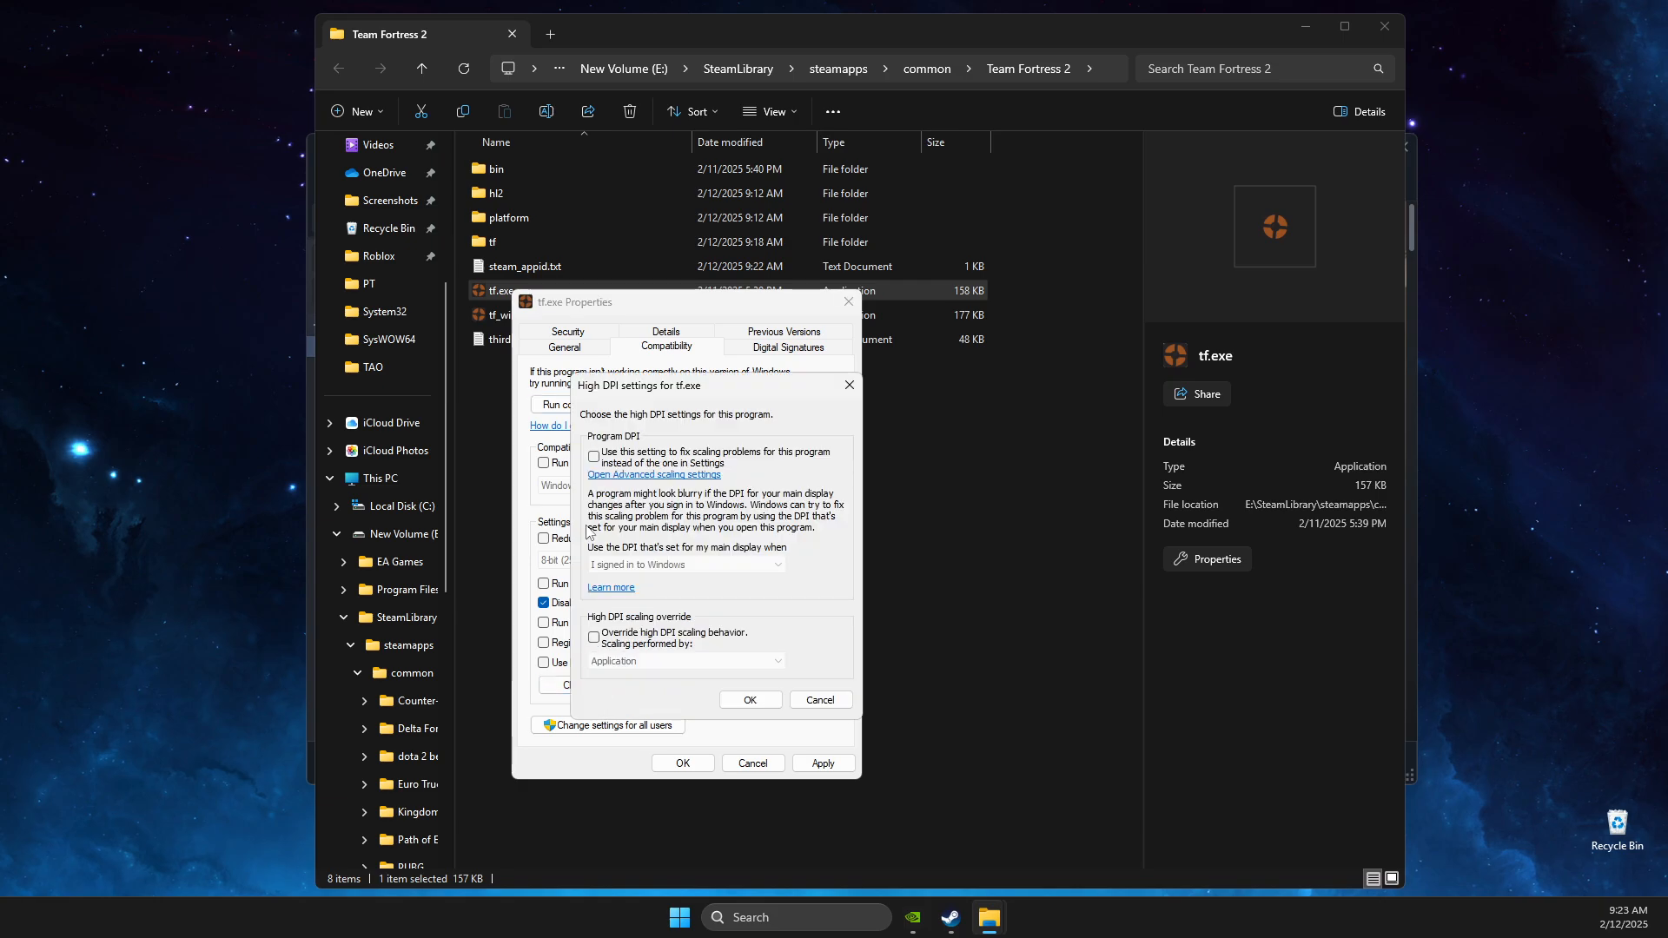
pyautogui.click(594, 637)
pyautogui.click(748, 700)
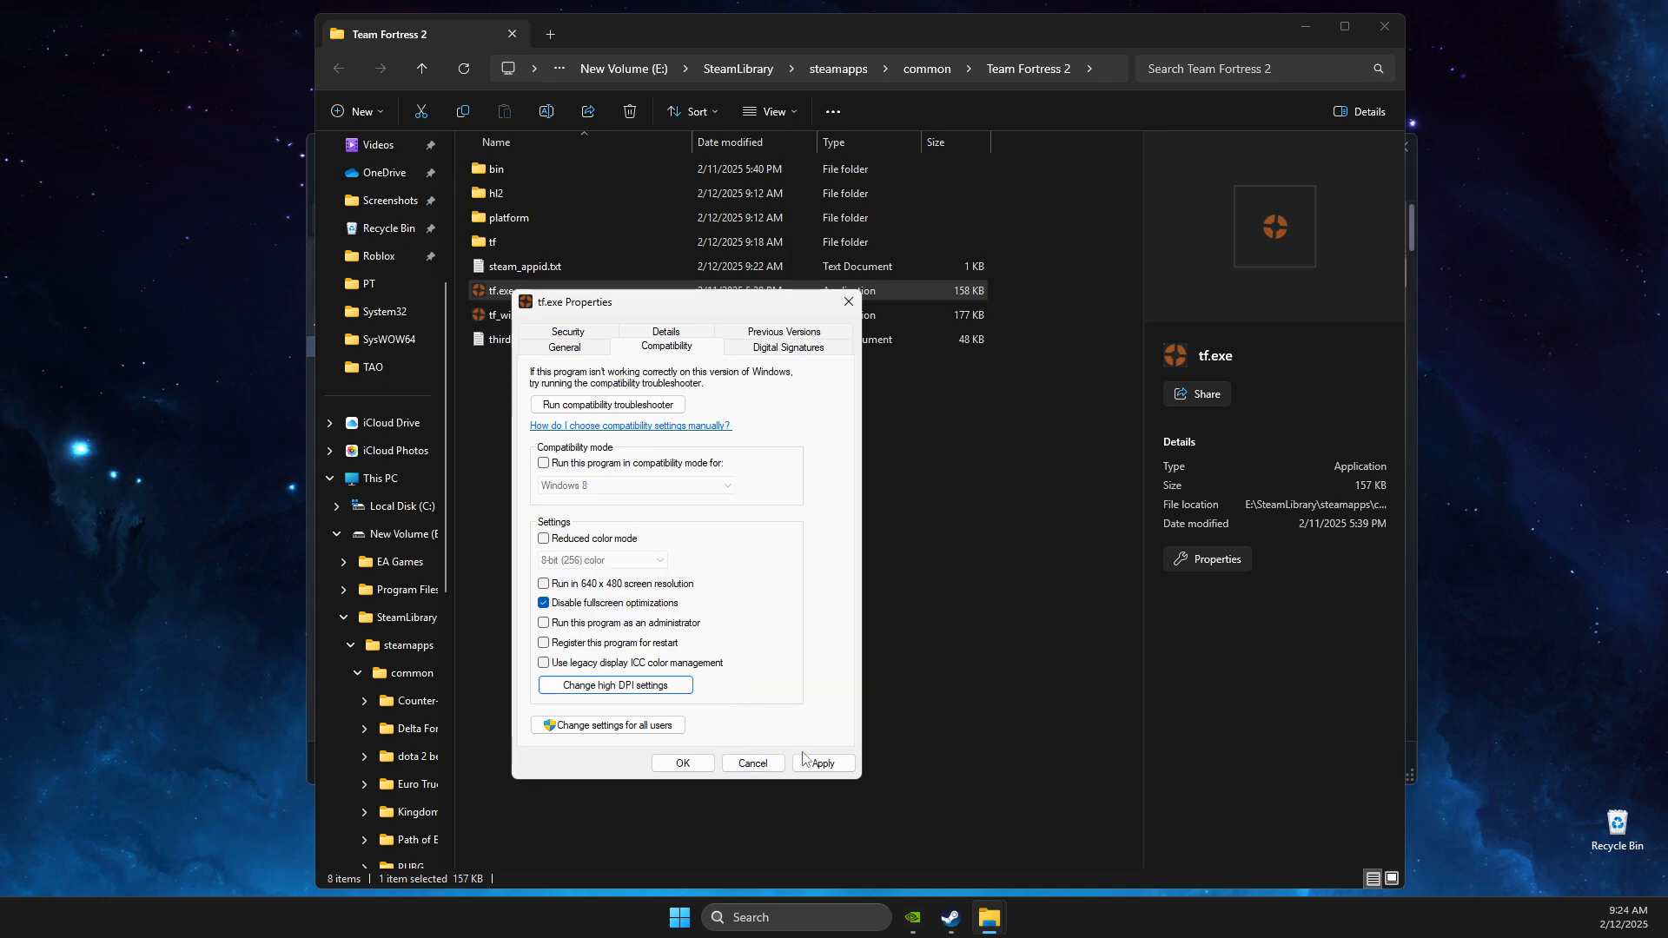
pyautogui.click(683, 762)
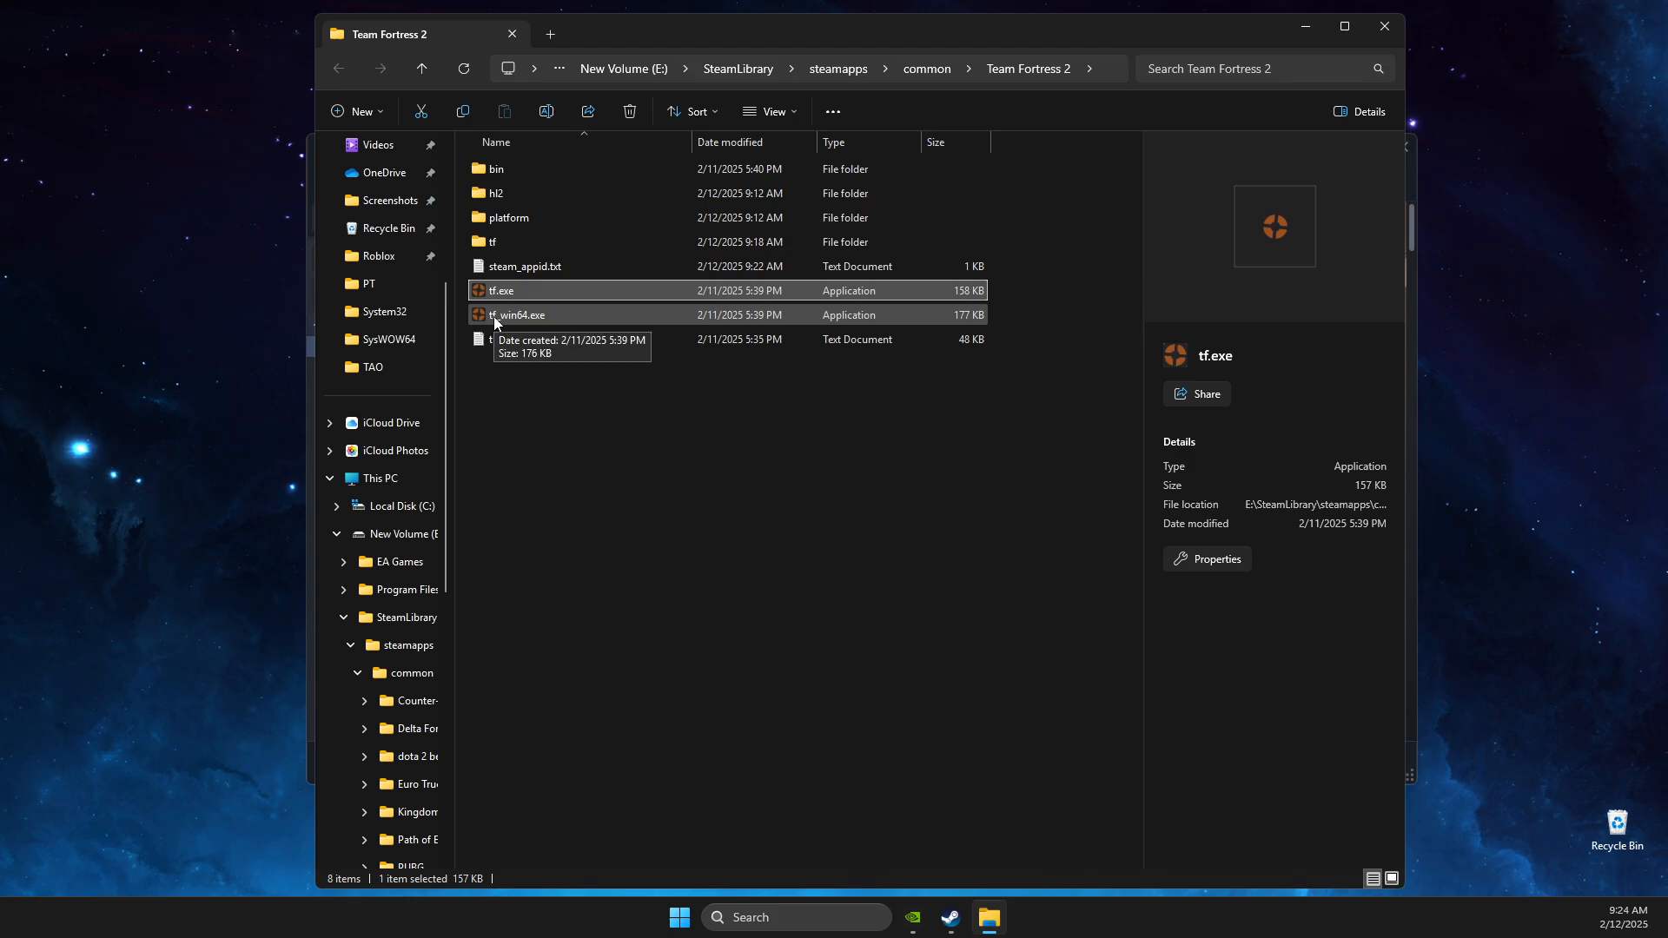
# Open the compatibility properties of tf_win64.exe and enable Disable fullscreen optimizations
pyautogui.rightClick(495, 317)
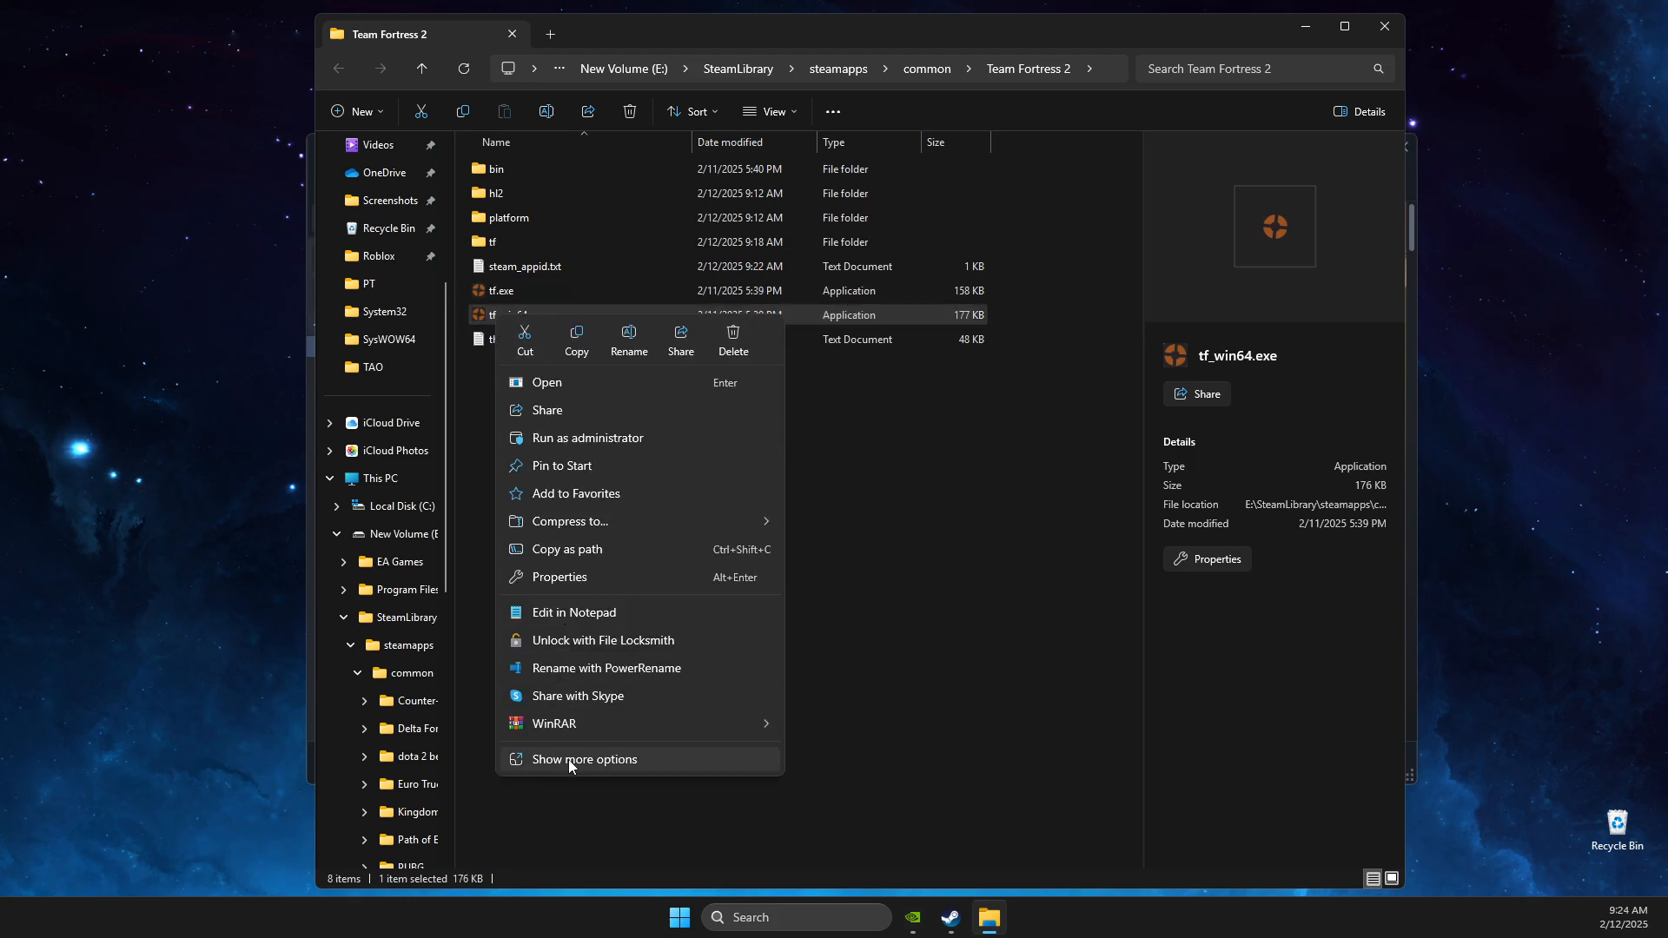
pyautogui.click(565, 867)
pyautogui.click(565, 813)
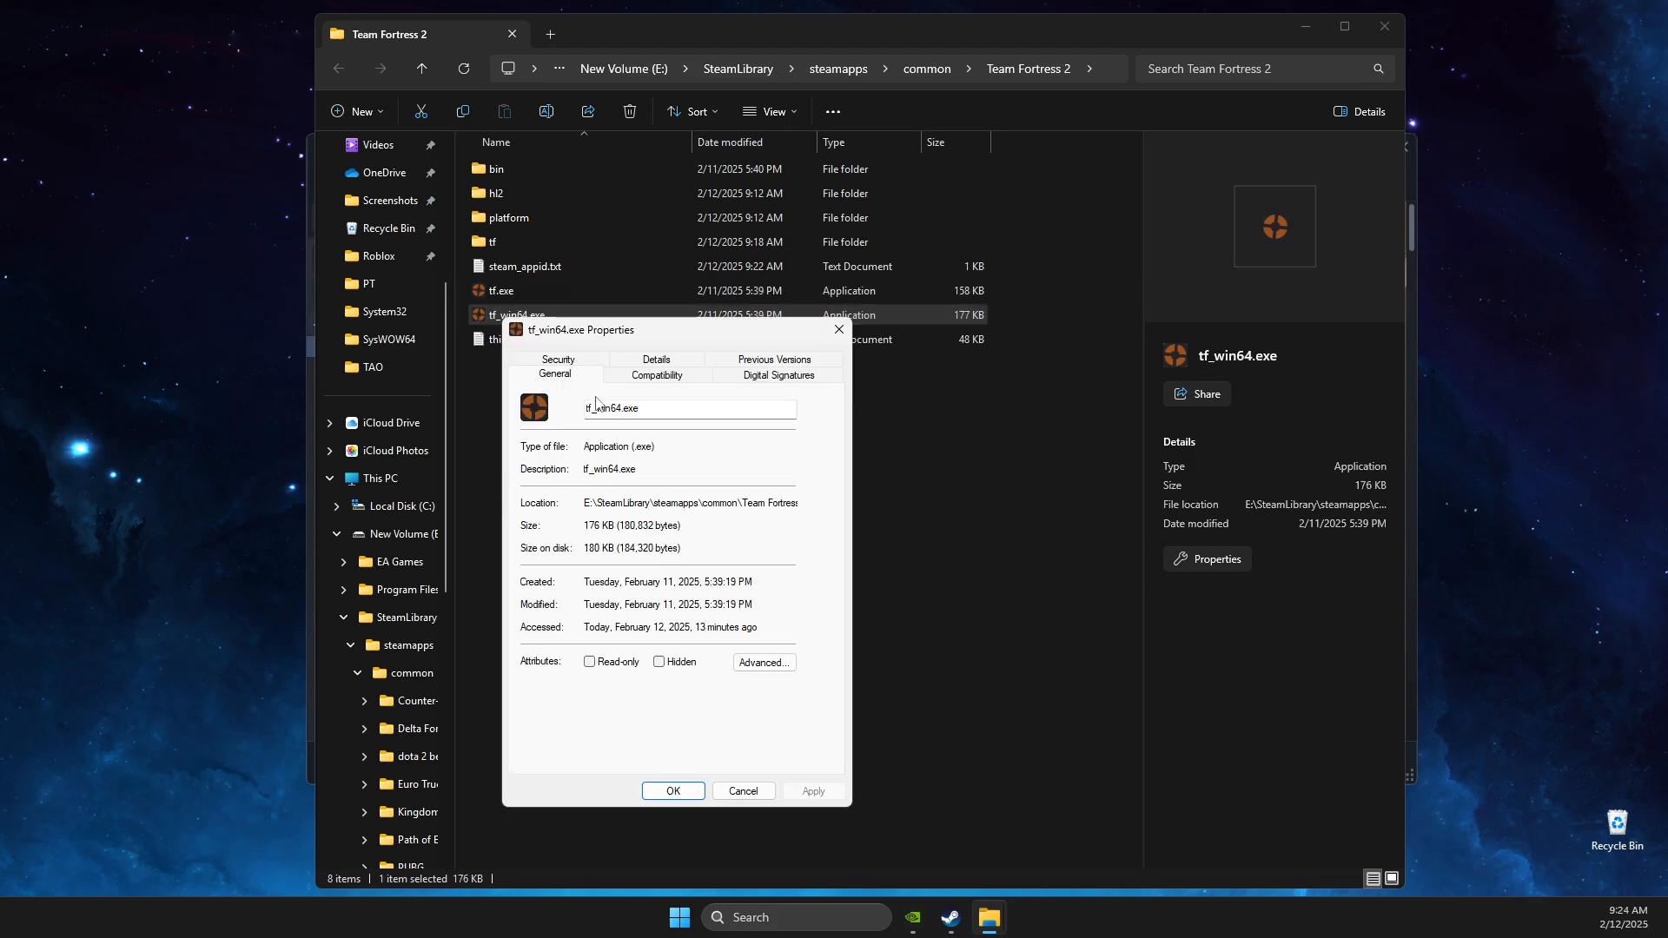
pyautogui.click(662, 376)
pyautogui.click(533, 631)
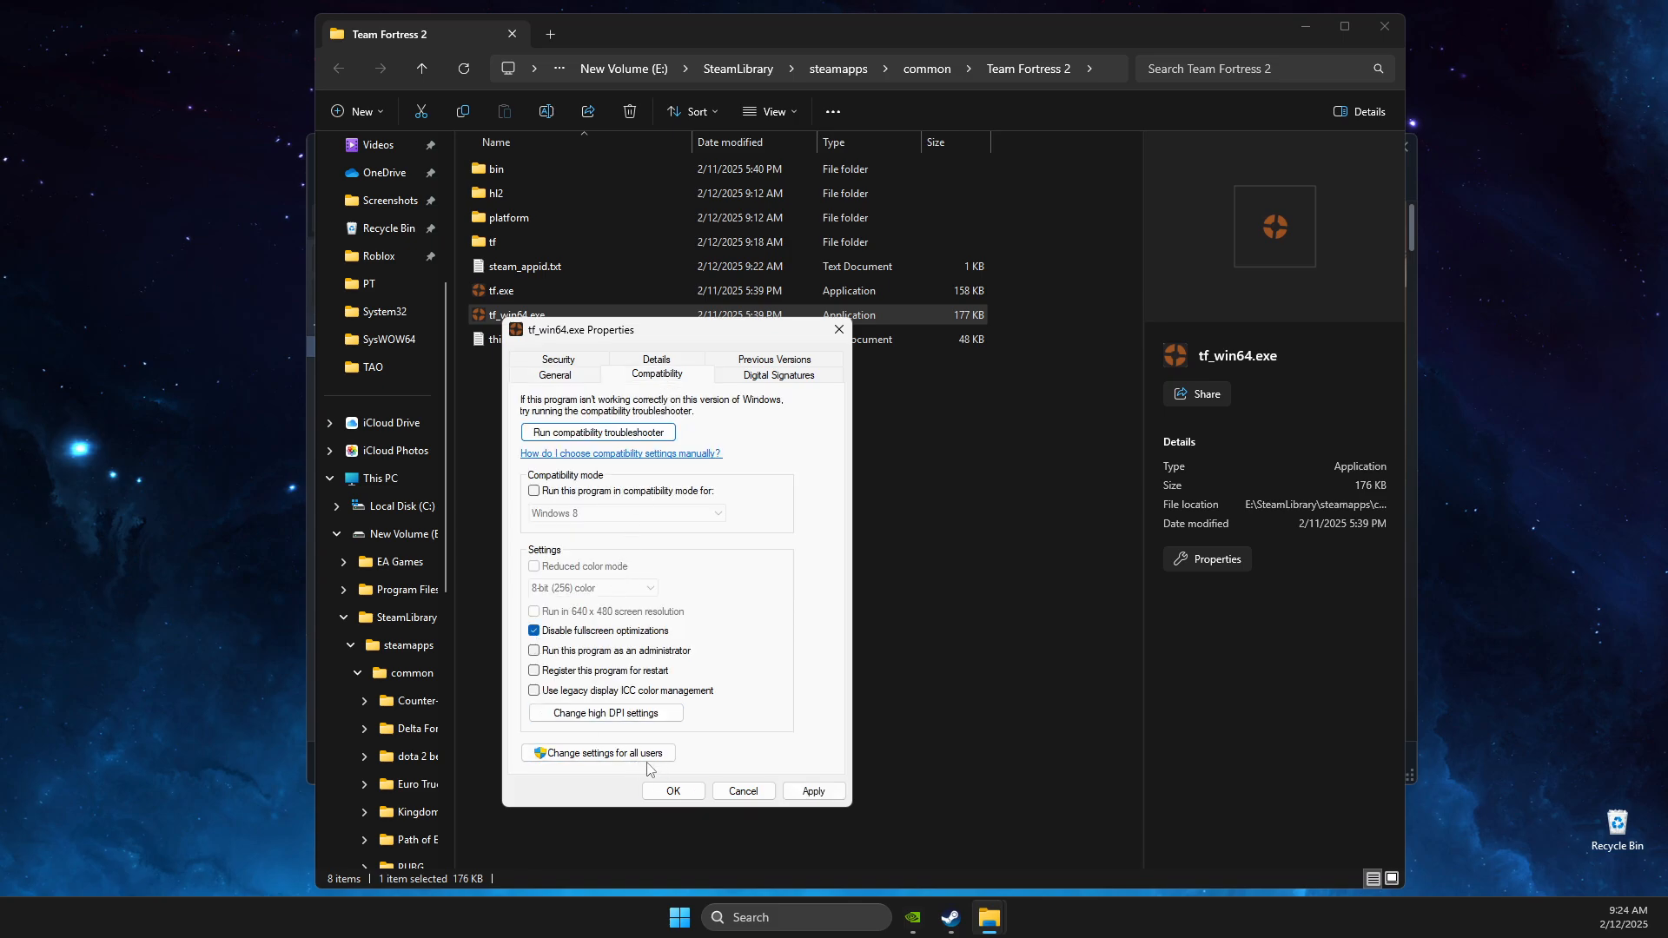
# Override the high DPI scaling behavior of tf_win64.exe with scaling performed by Application and confirm its properties
pyautogui.click(606, 714)
pyautogui.click(584, 666)
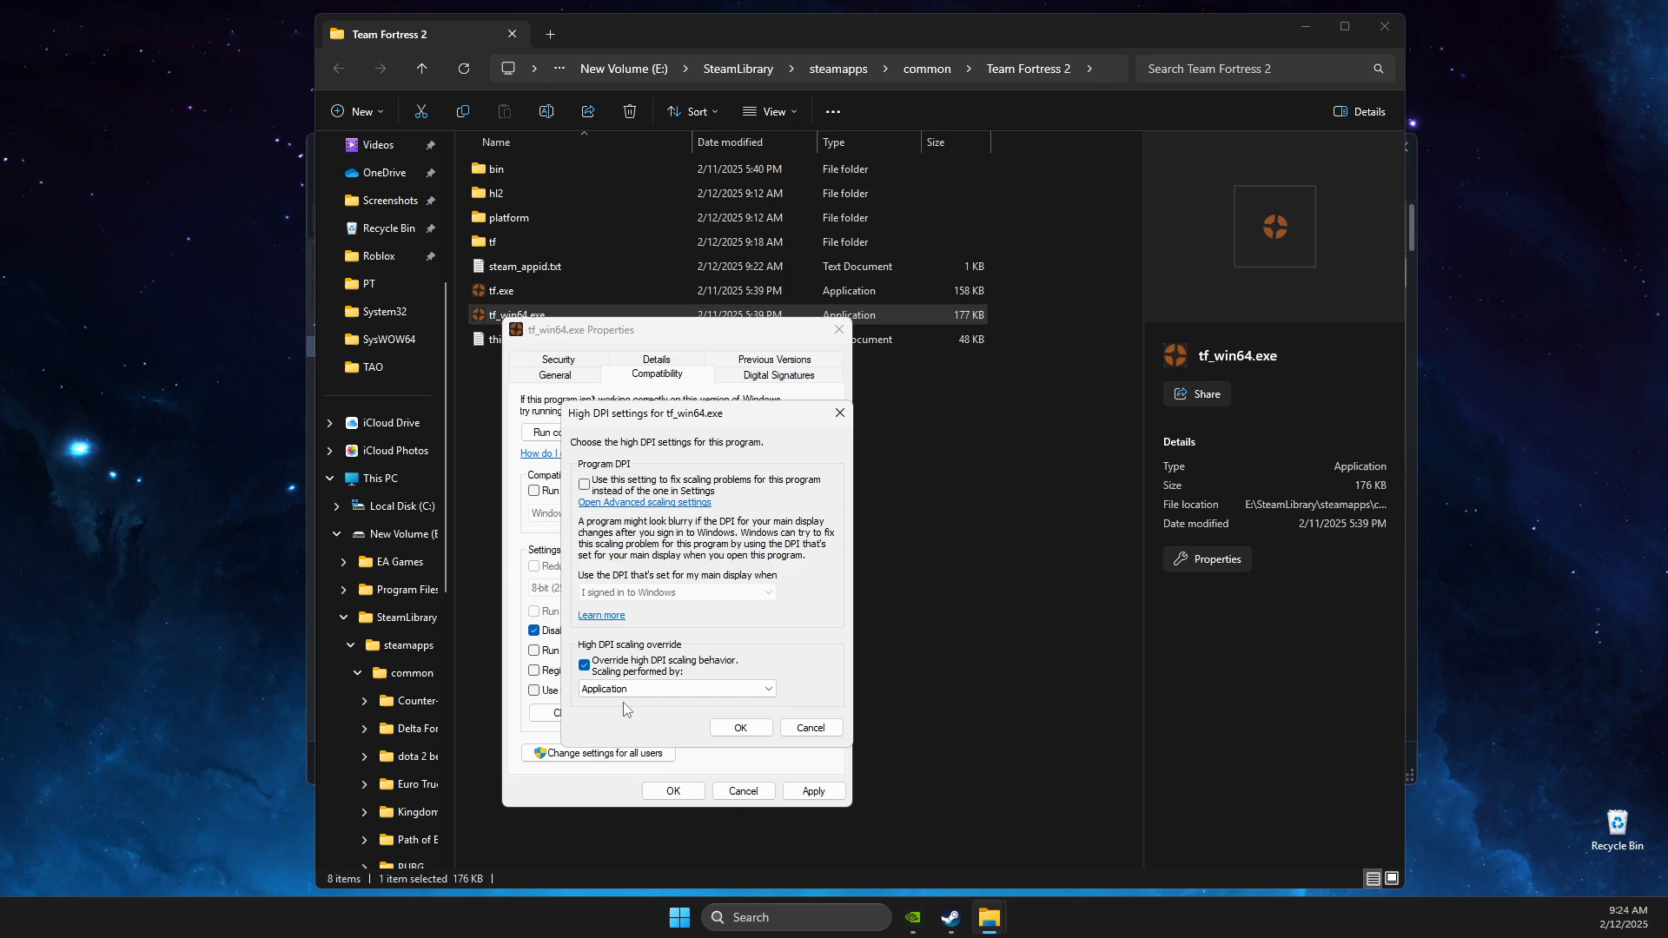
pyautogui.click(739, 728)
pyautogui.click(676, 792)
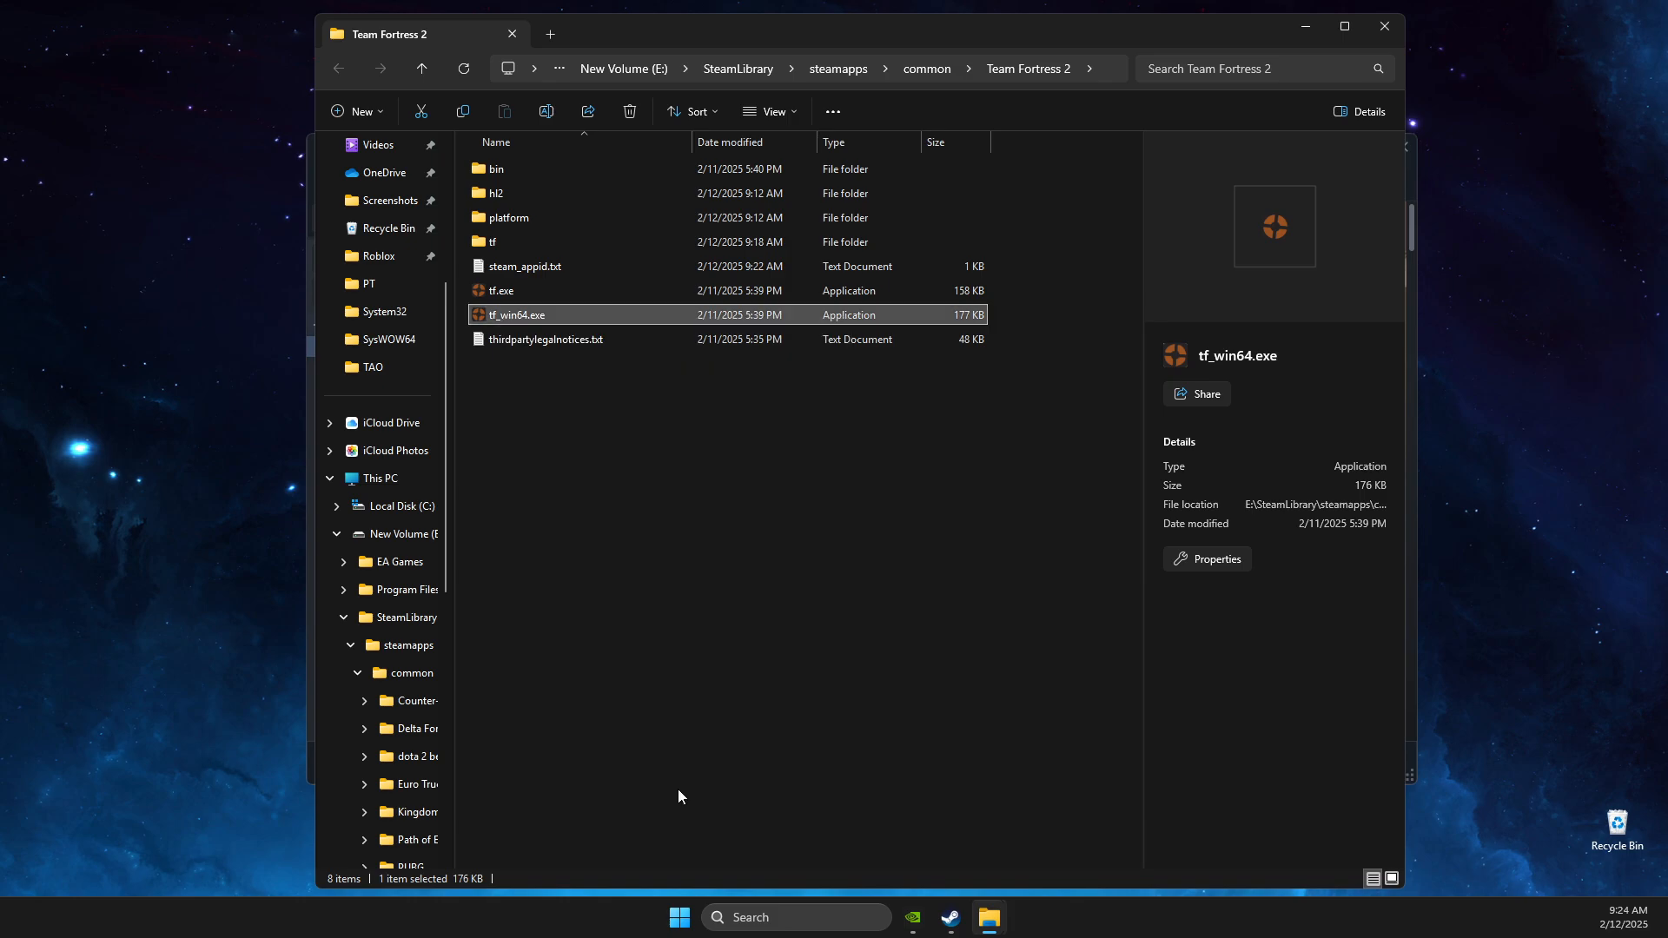
# Copy the Team Fortress 2 folder's path and minimize the File Explorer and Steam library windows
pyautogui.click(1111, 71)
pyautogui.hotkey('ctrl', 'c')
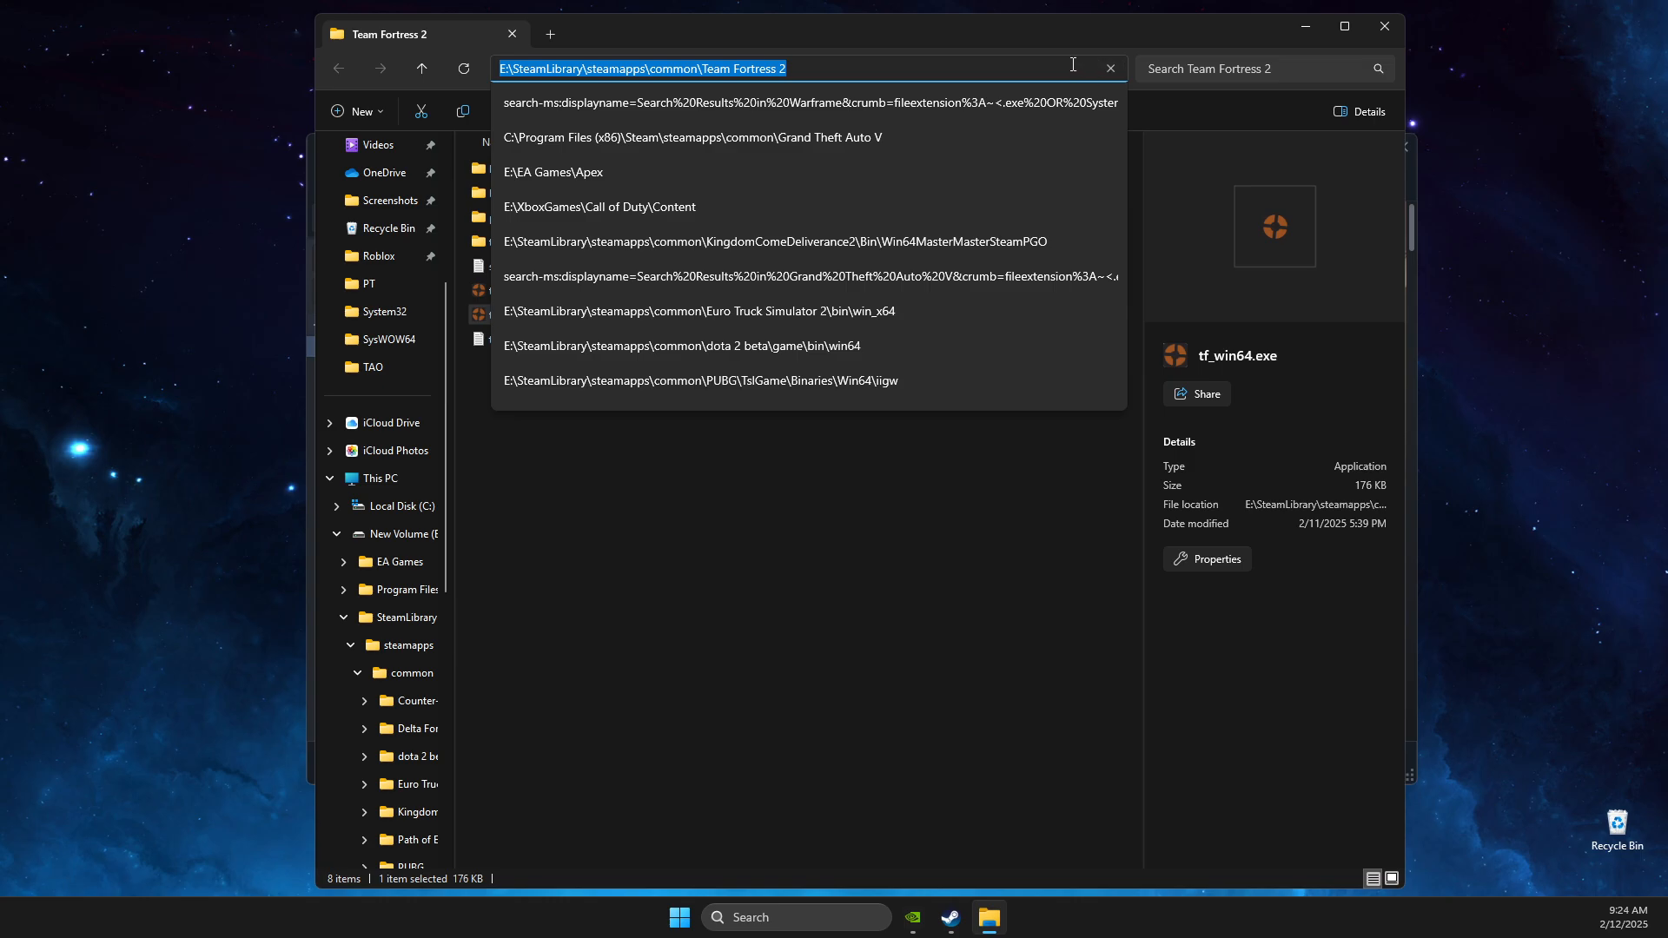
pyautogui.click(1306, 27)
pyautogui.click(1344, 150)
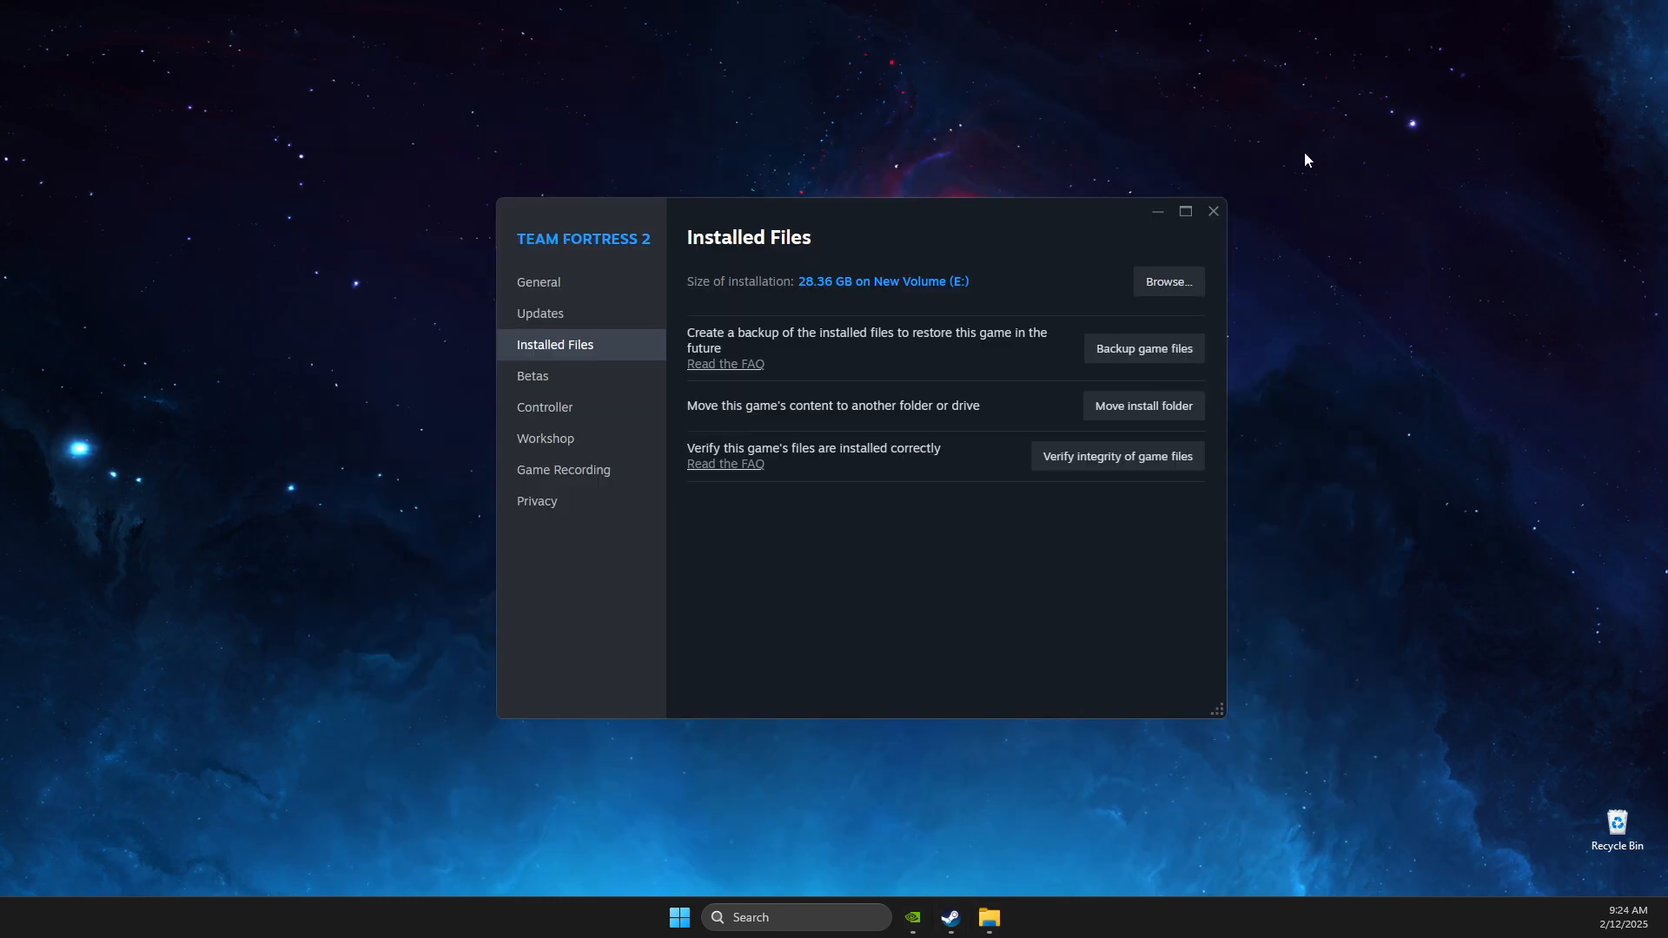
# Close the game's Steam properties, open the Windows graphics settings with advanced graphics settings expanded, and start adding a desktop app
pyautogui.click(1214, 214)
pyautogui.click(823, 908)
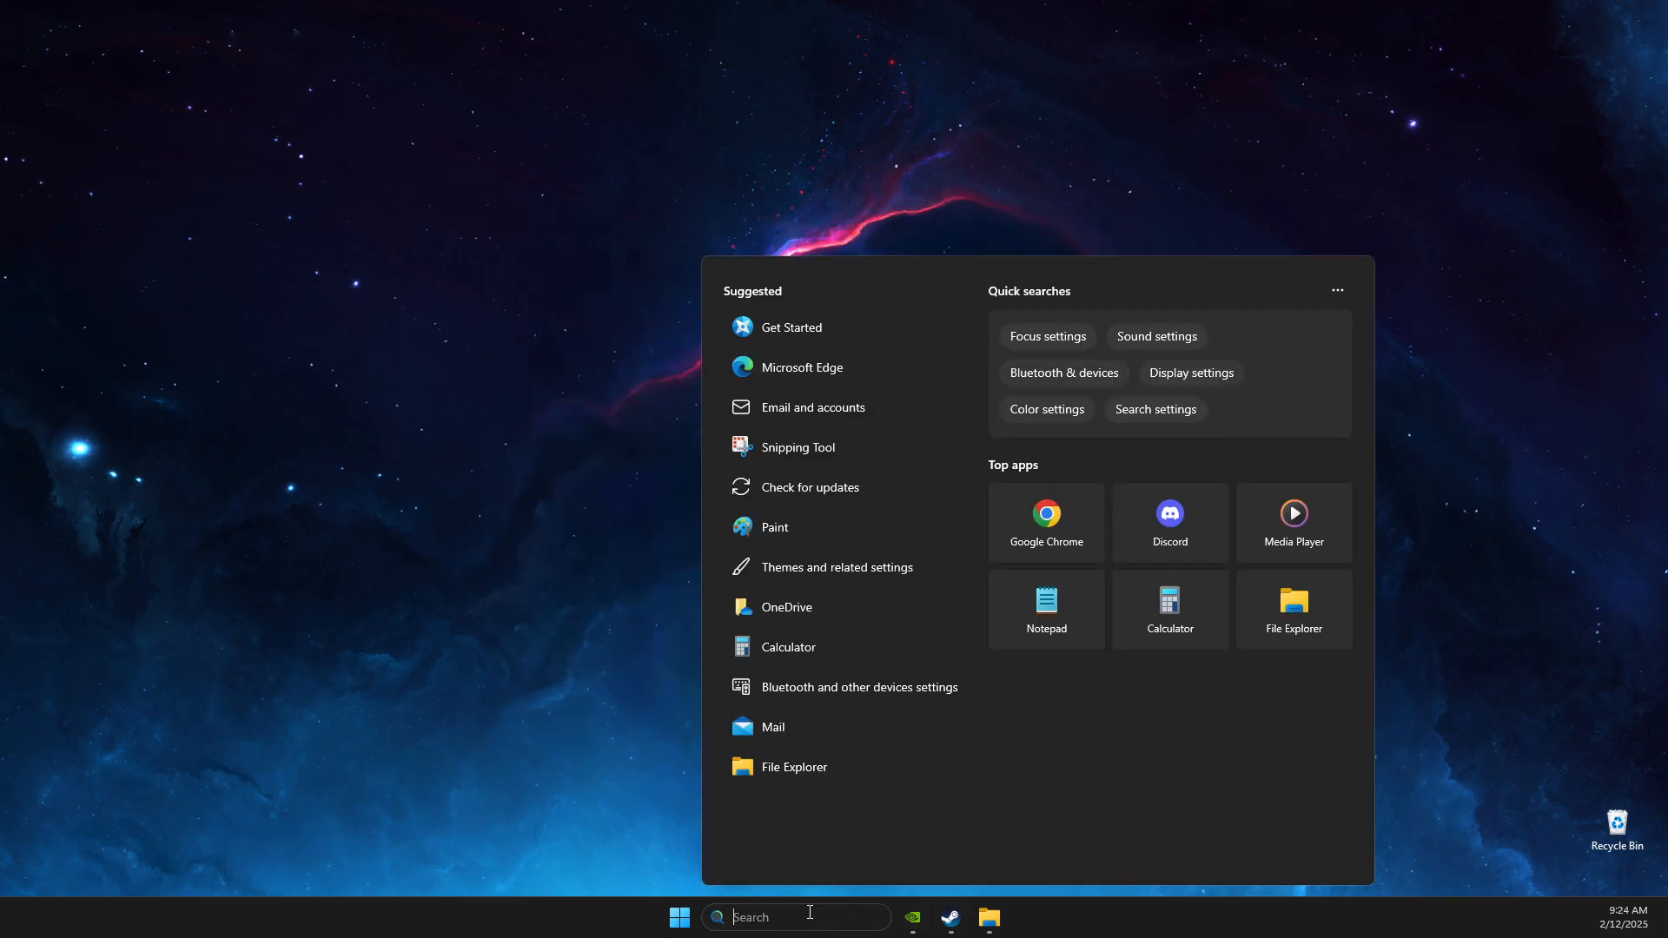
pyautogui.write('graphics settings')
pyautogui.press('Return')
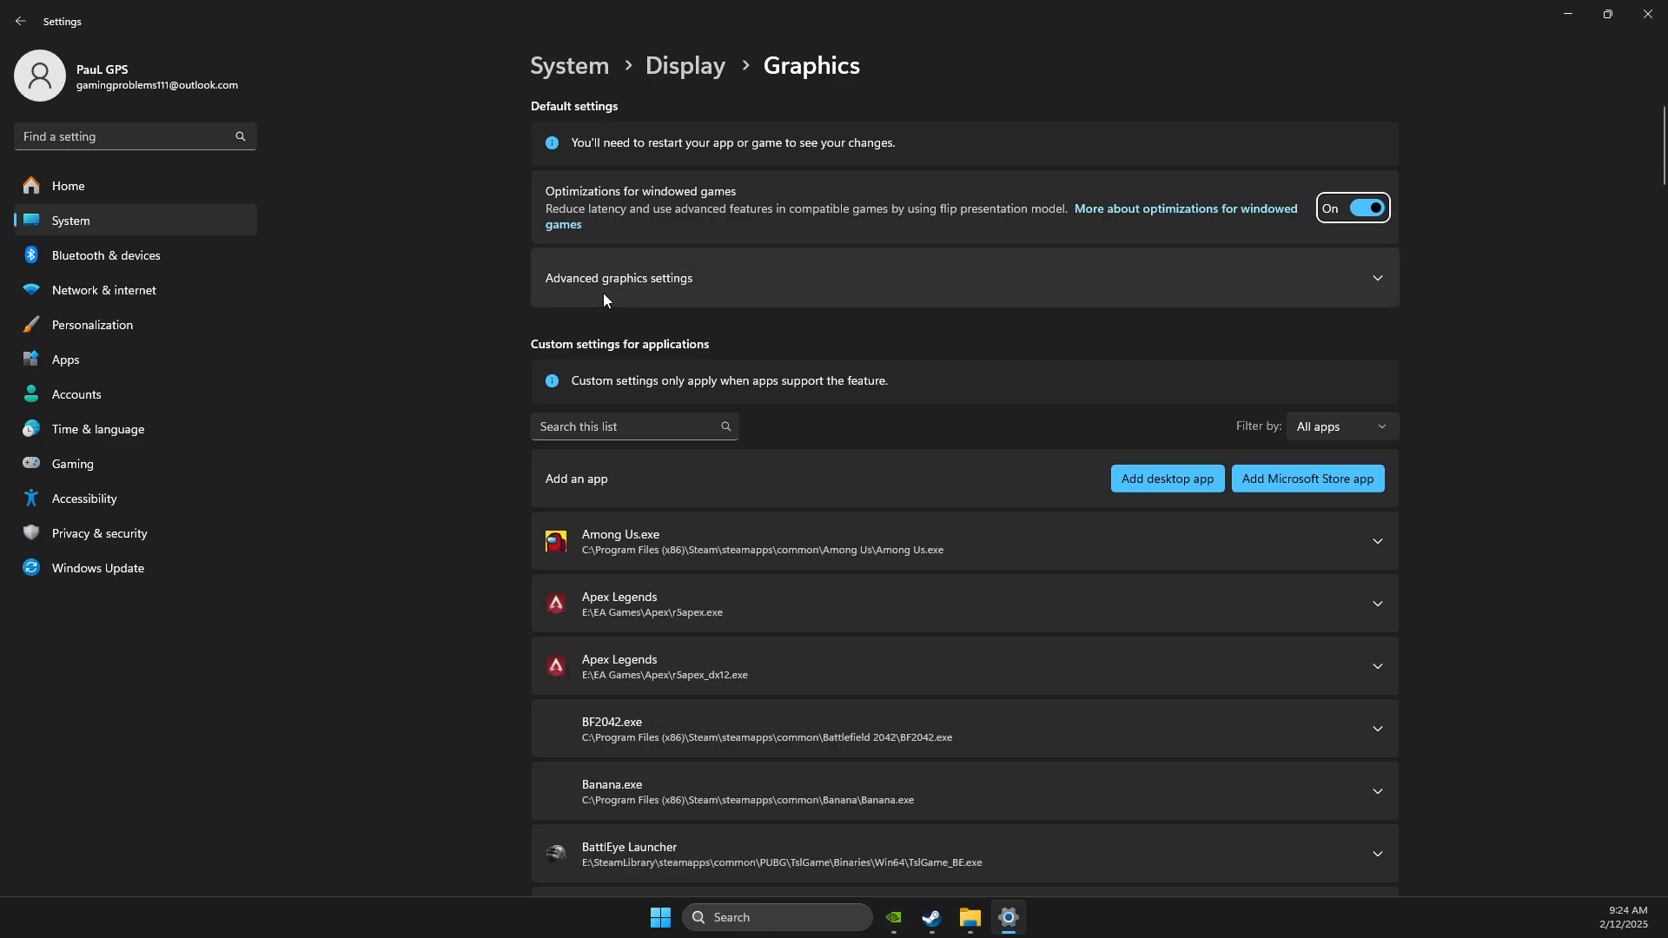
pyautogui.click(608, 282)
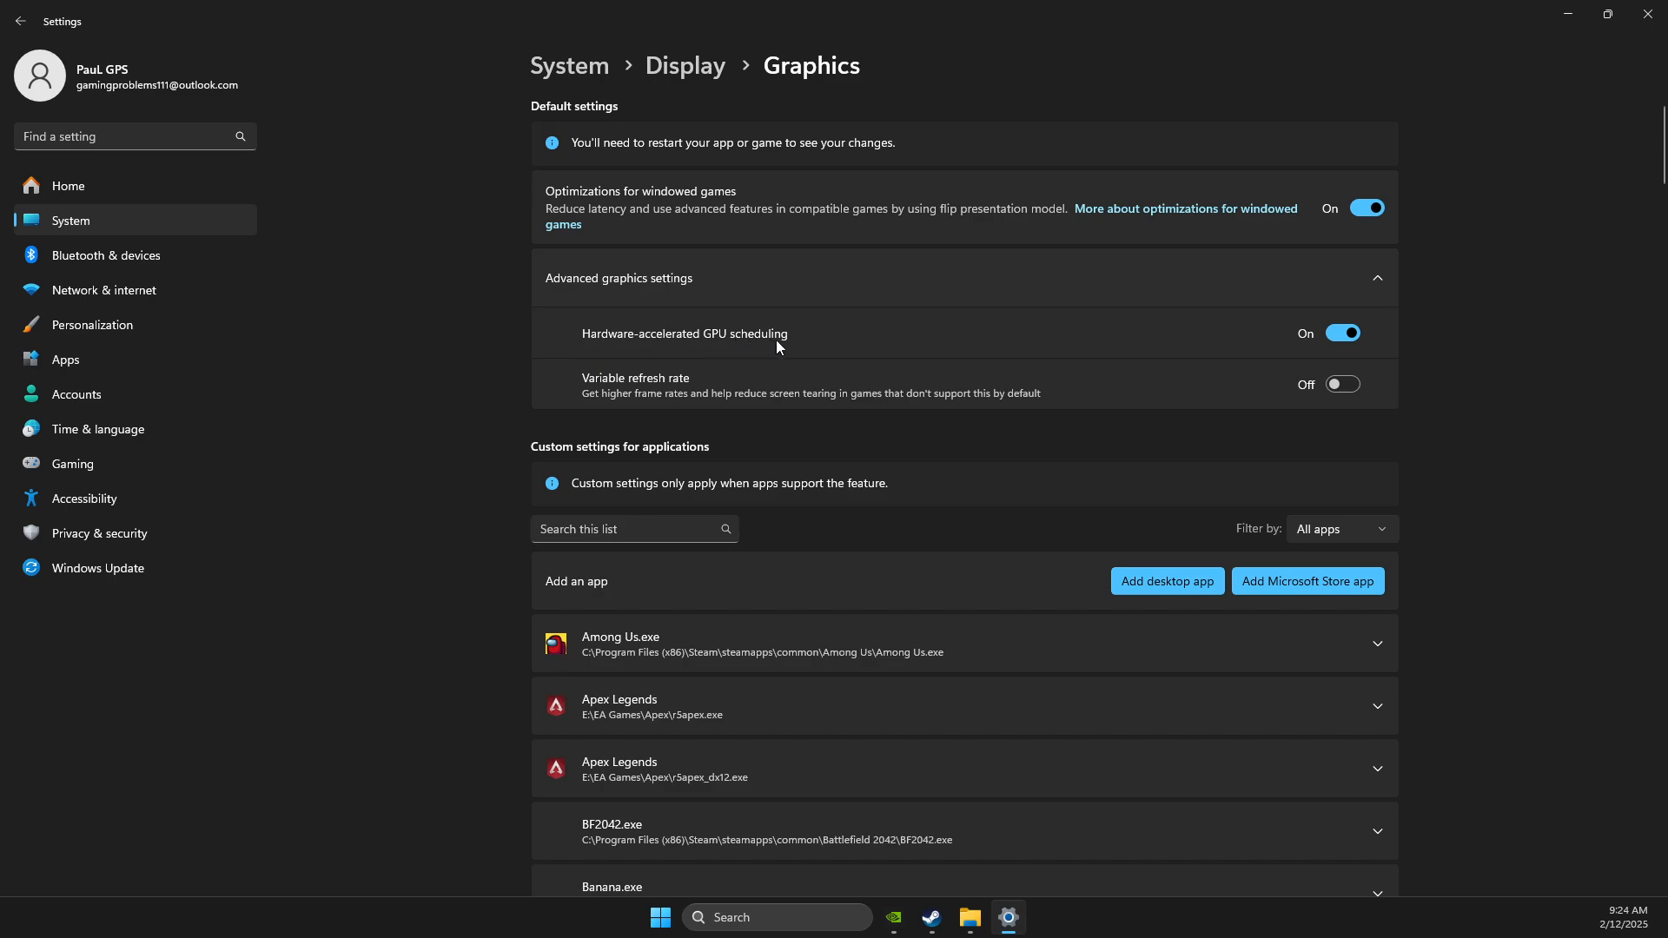
pyautogui.click(1134, 583)
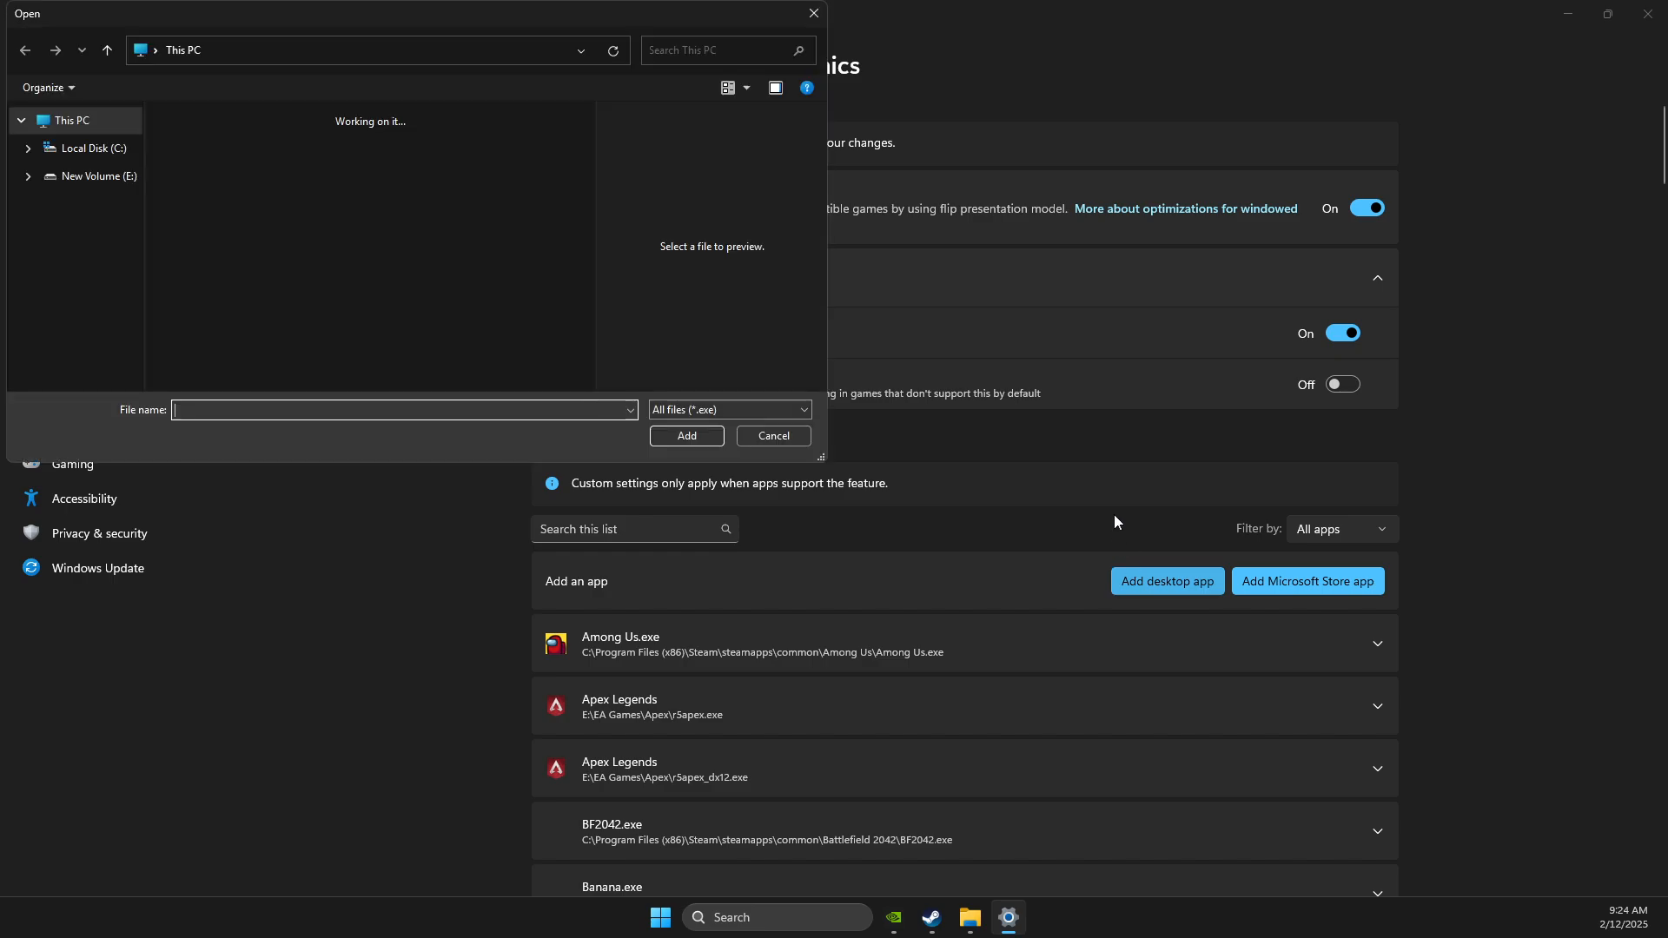
pyautogui.click(705, 54)
pyautogui.hotkey('ctrl', 'v')
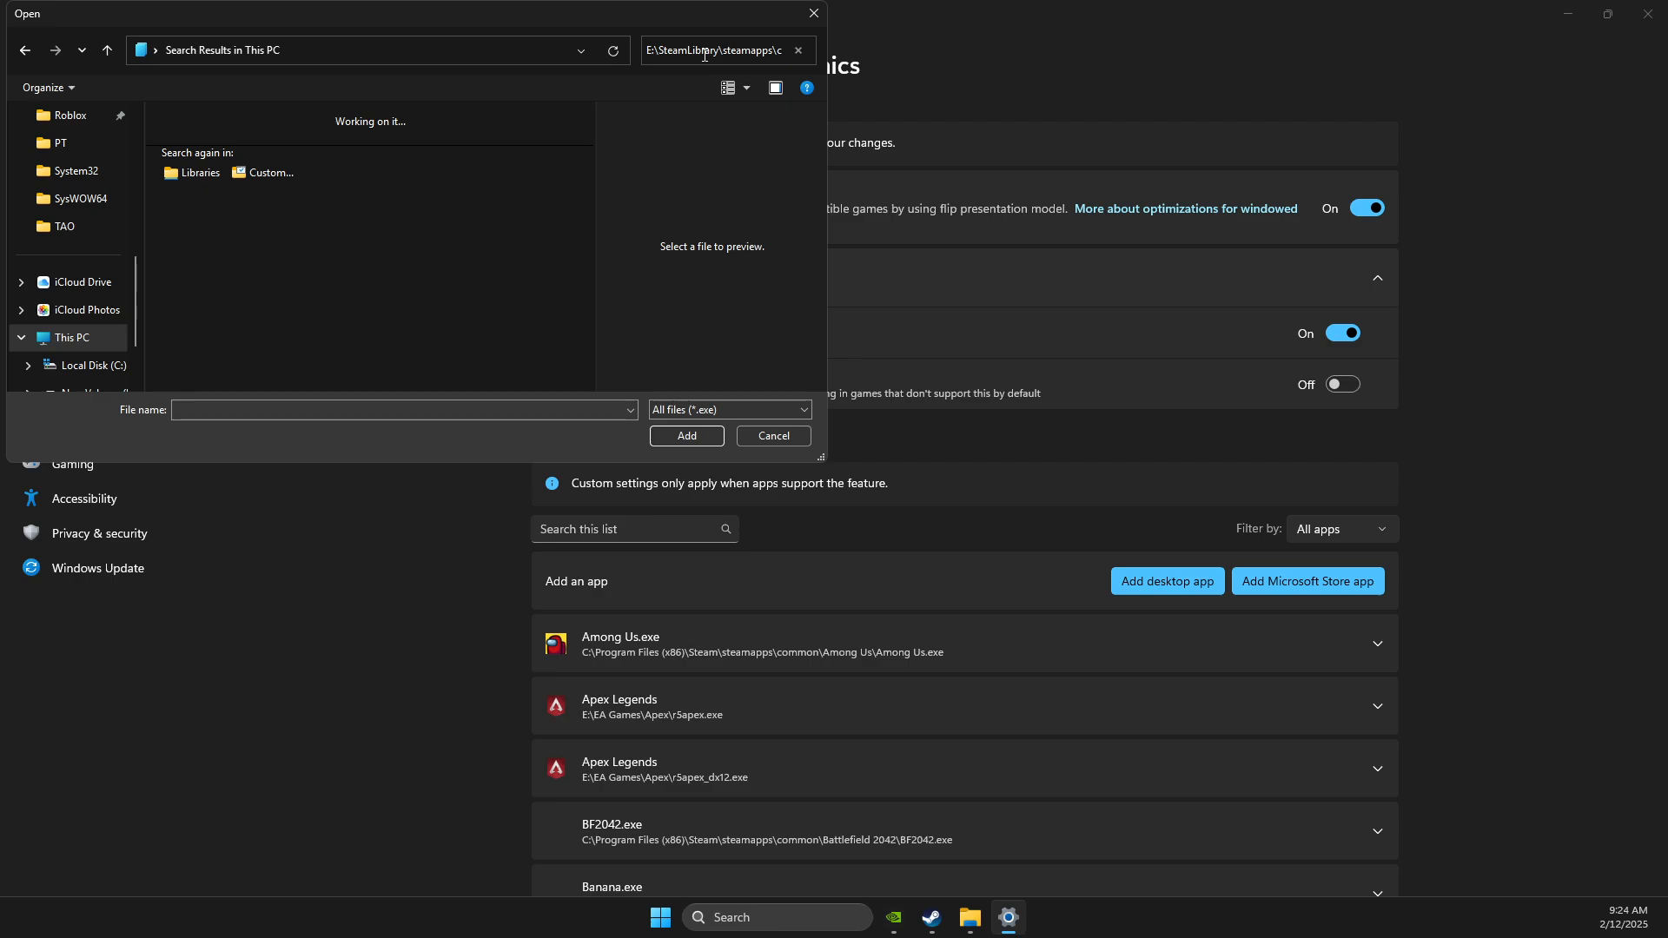
pyautogui.click(436, 53)
pyautogui.hotkey('ctrl', 'v')
pyautogui.press('Return')
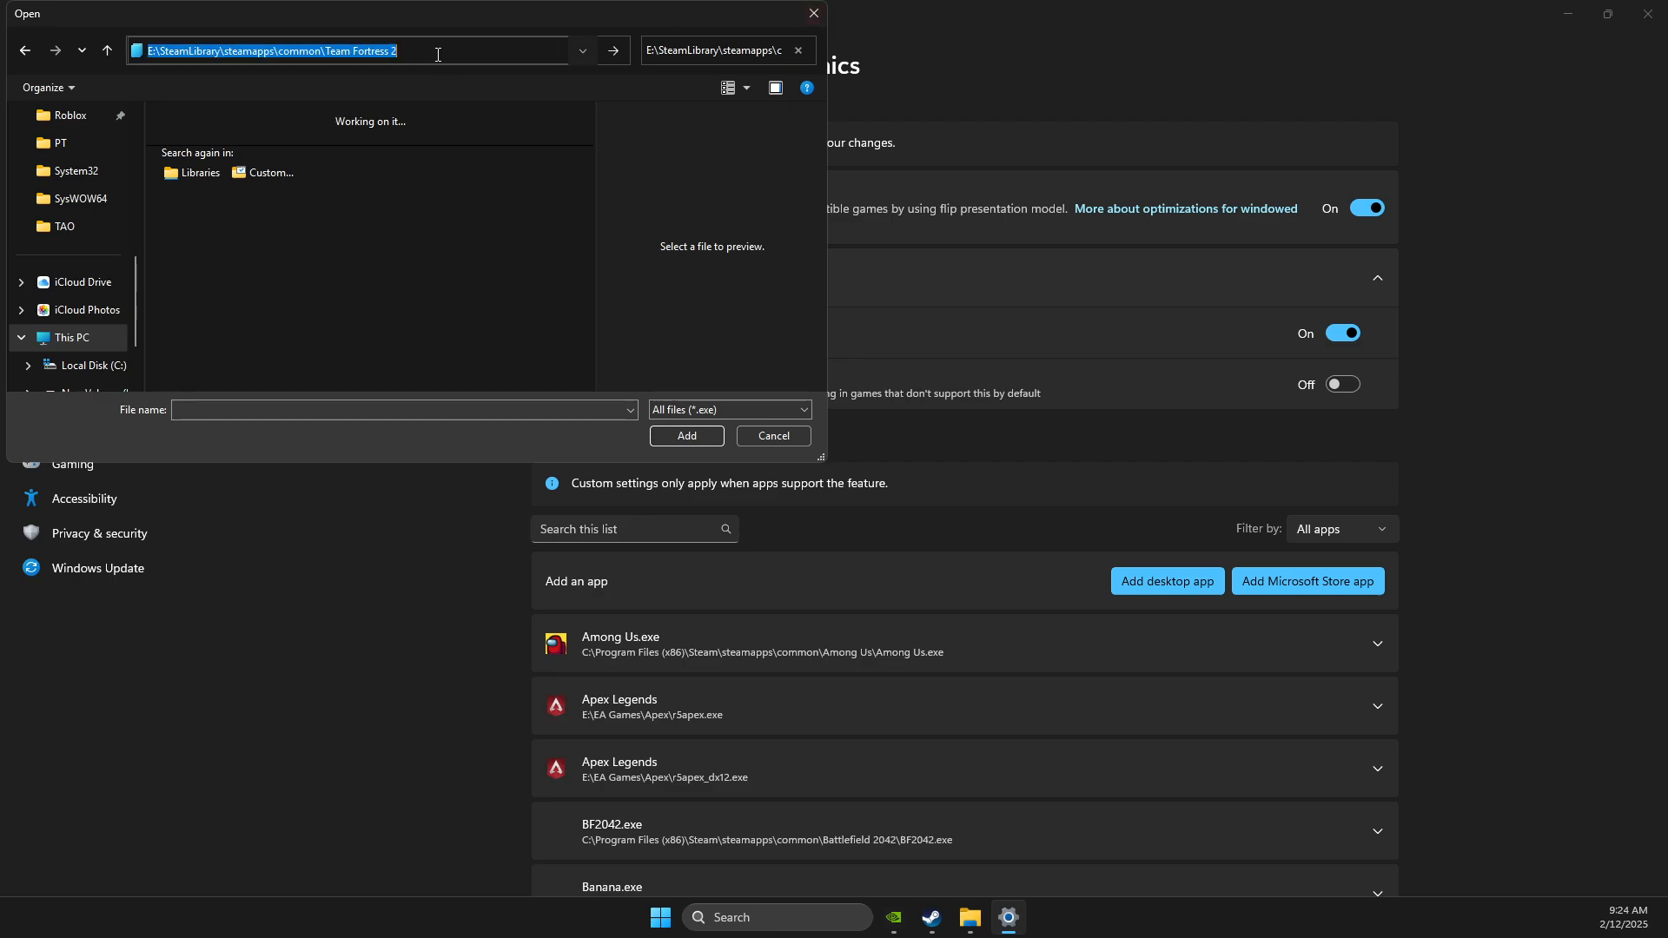
pyautogui.doubleClick(718, 50)
pyautogui.hotkey('ctrl', 'a')
pyautogui.hotkey('ctrl', 'c')
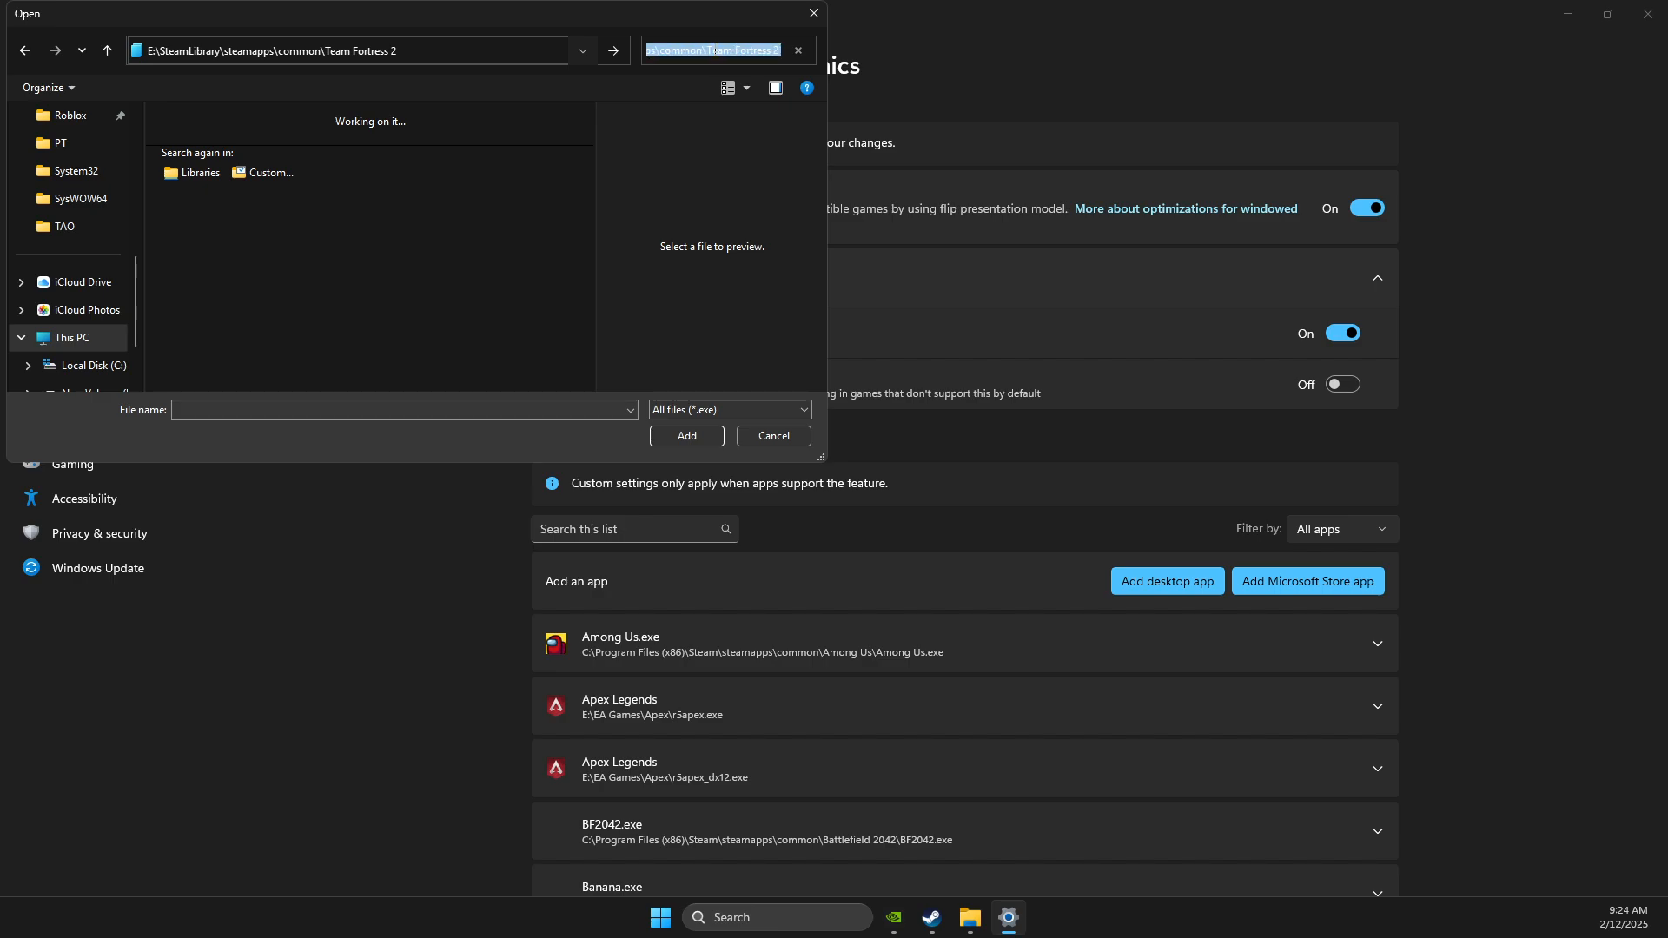
pyautogui.press('BackSpace')
# Go to the copied Team Fortress 2 folder path and add tf.exe to the custom graphics settings
pyautogui.click(249, 53)
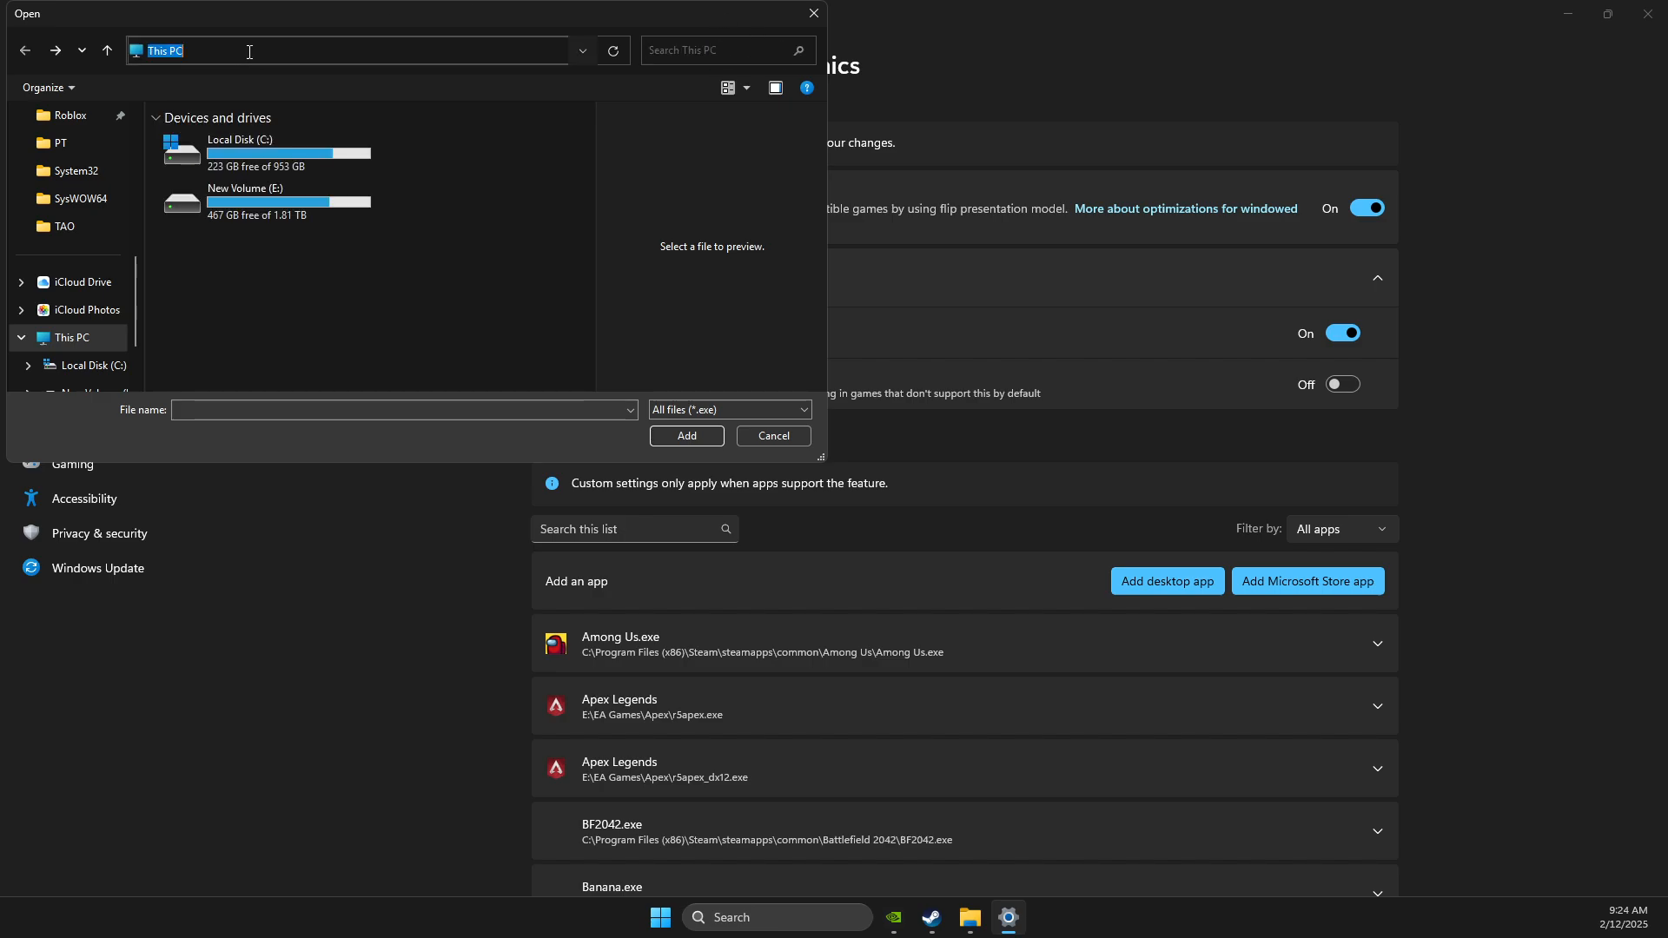
pyautogui.hotkey('ctrl', 'v')
pyautogui.press('Return')
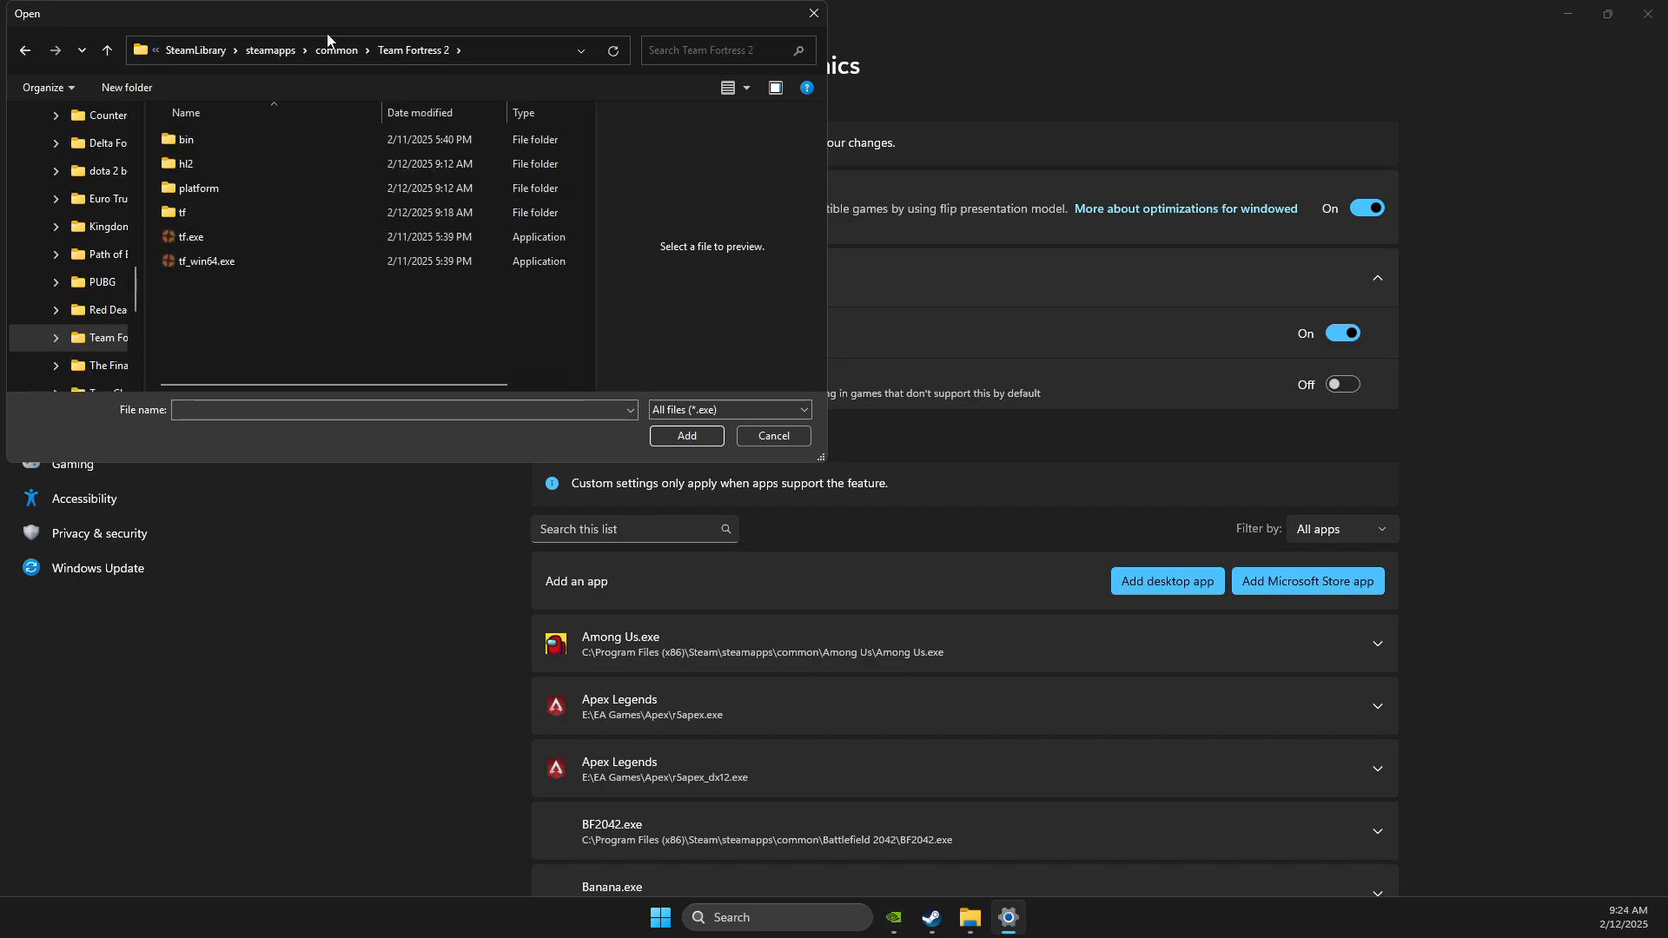
pyautogui.click(182, 243)
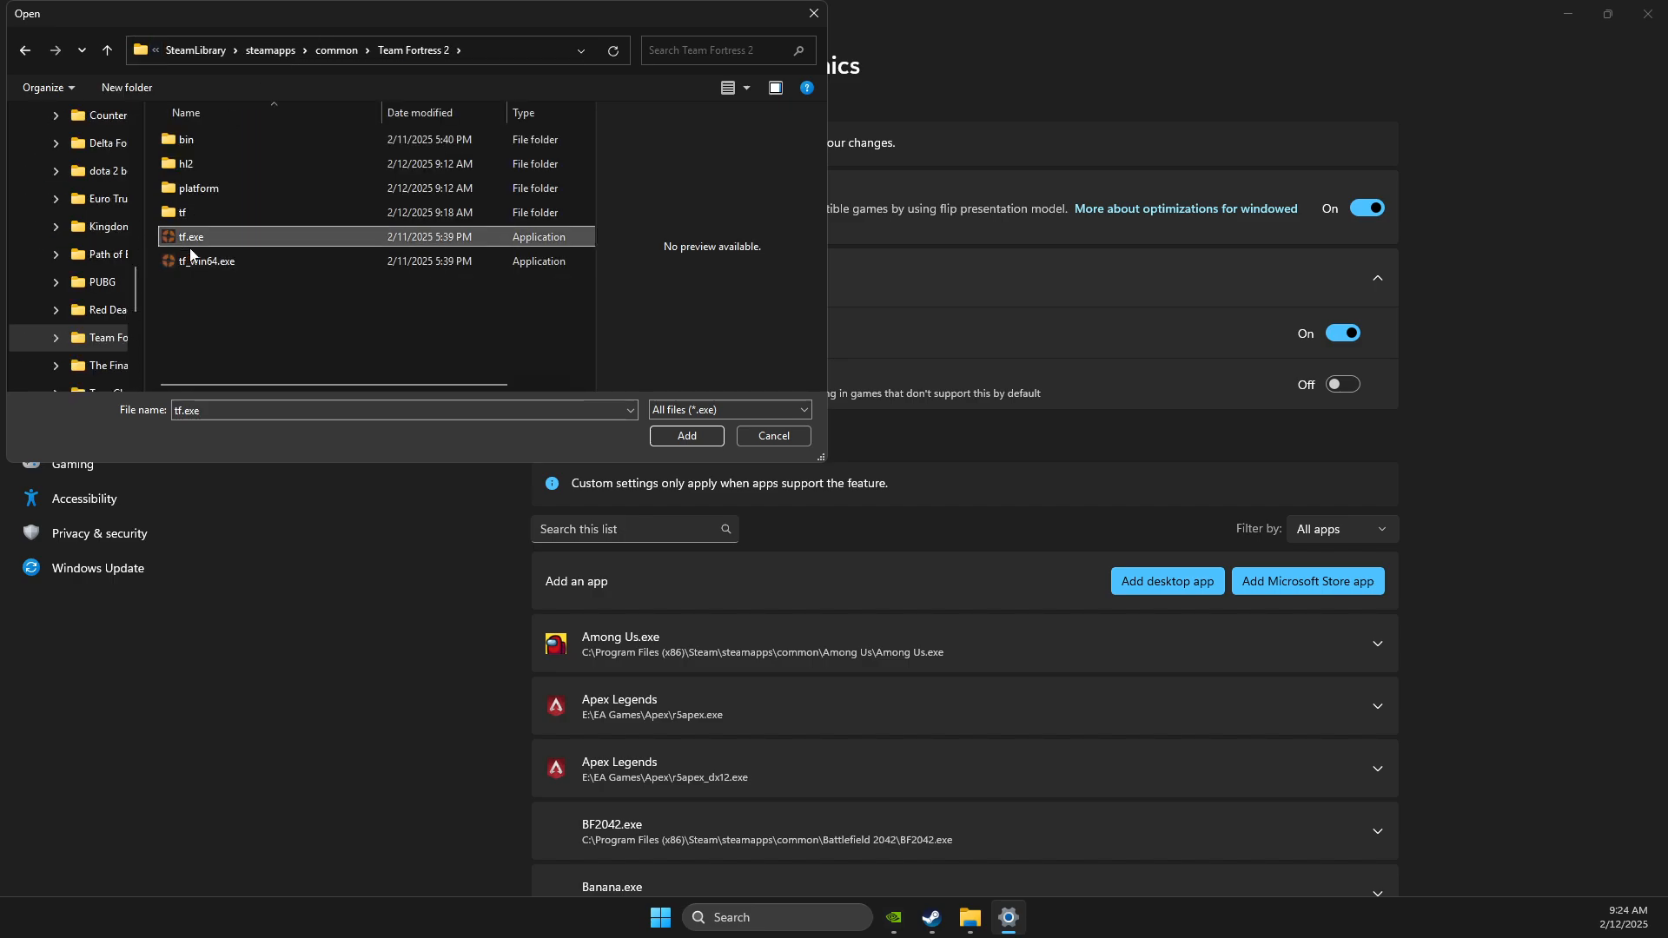
pyautogui.click(682, 437)
# Find tf.exe in the app list and set its GPU preference to High Performance (NVIDIA GeForce RTX 3070)
pyautogui.scroll(-10, 829, 578)
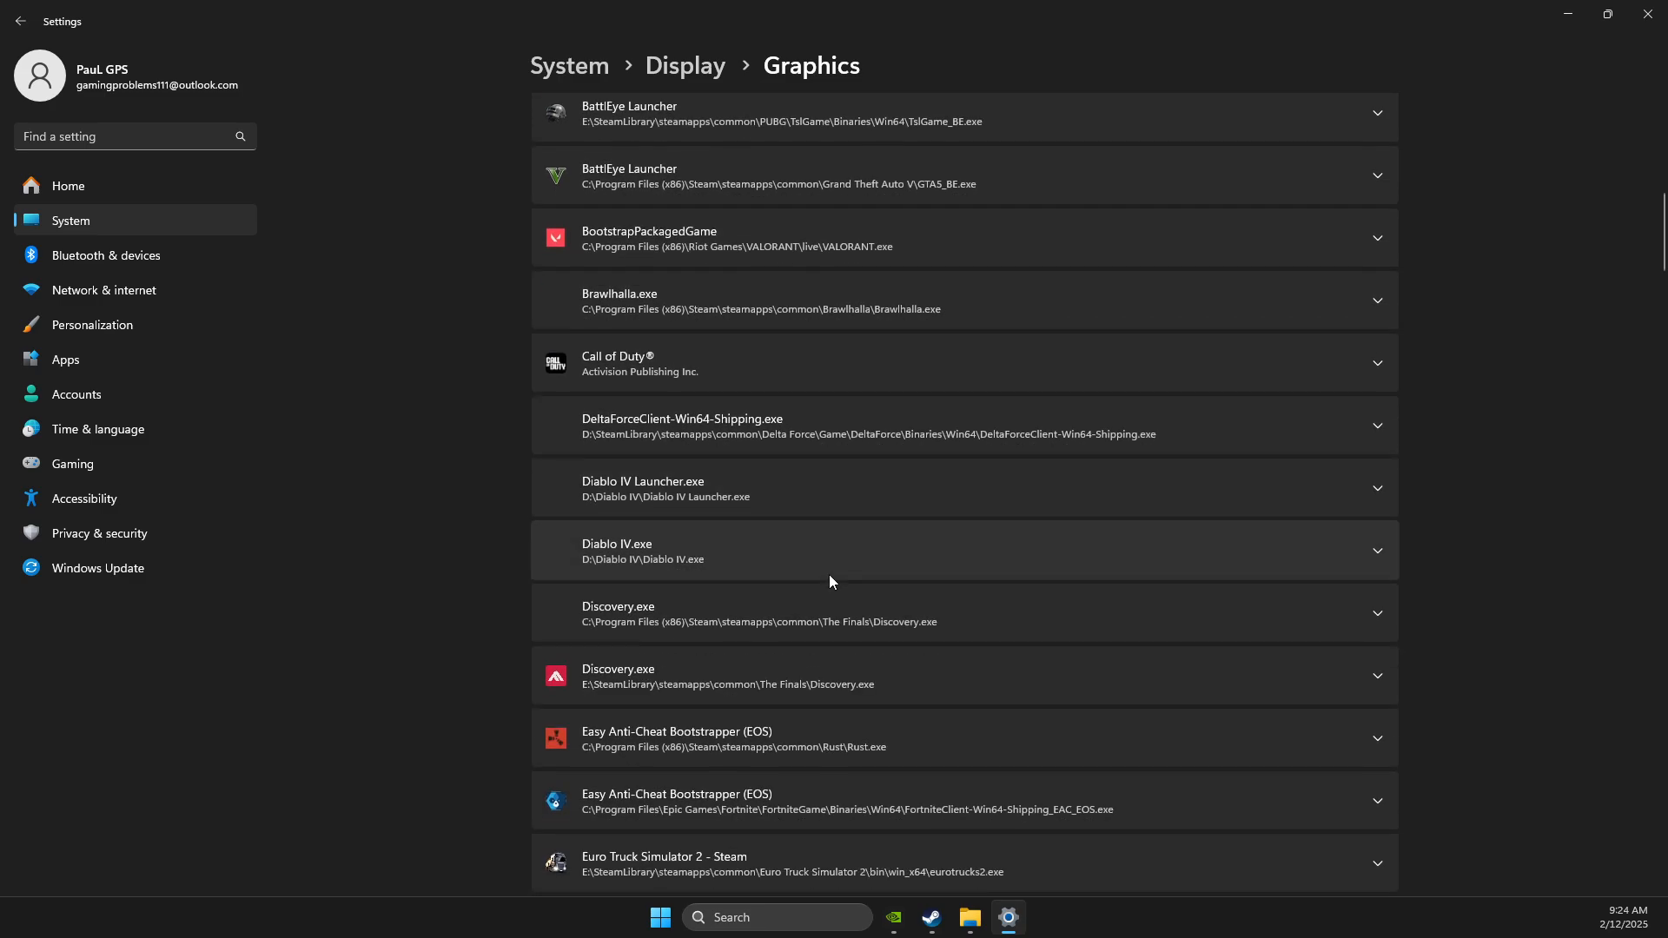
pyautogui.scroll(-15, 828, 575)
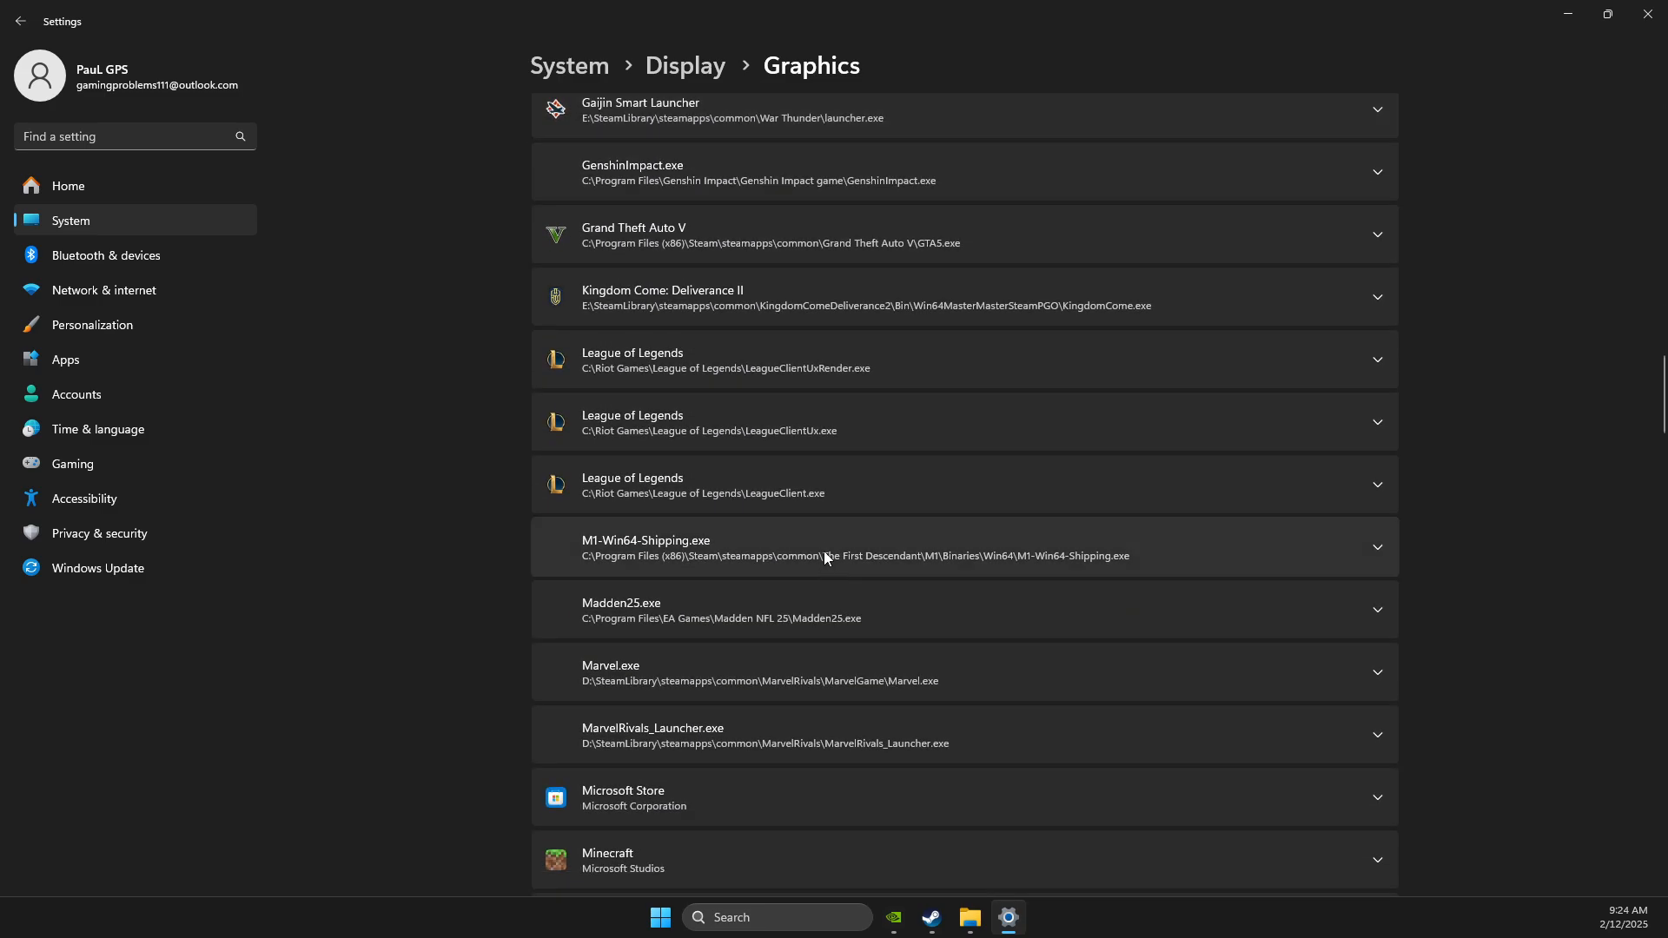
pyautogui.scroll(-15, 824, 557)
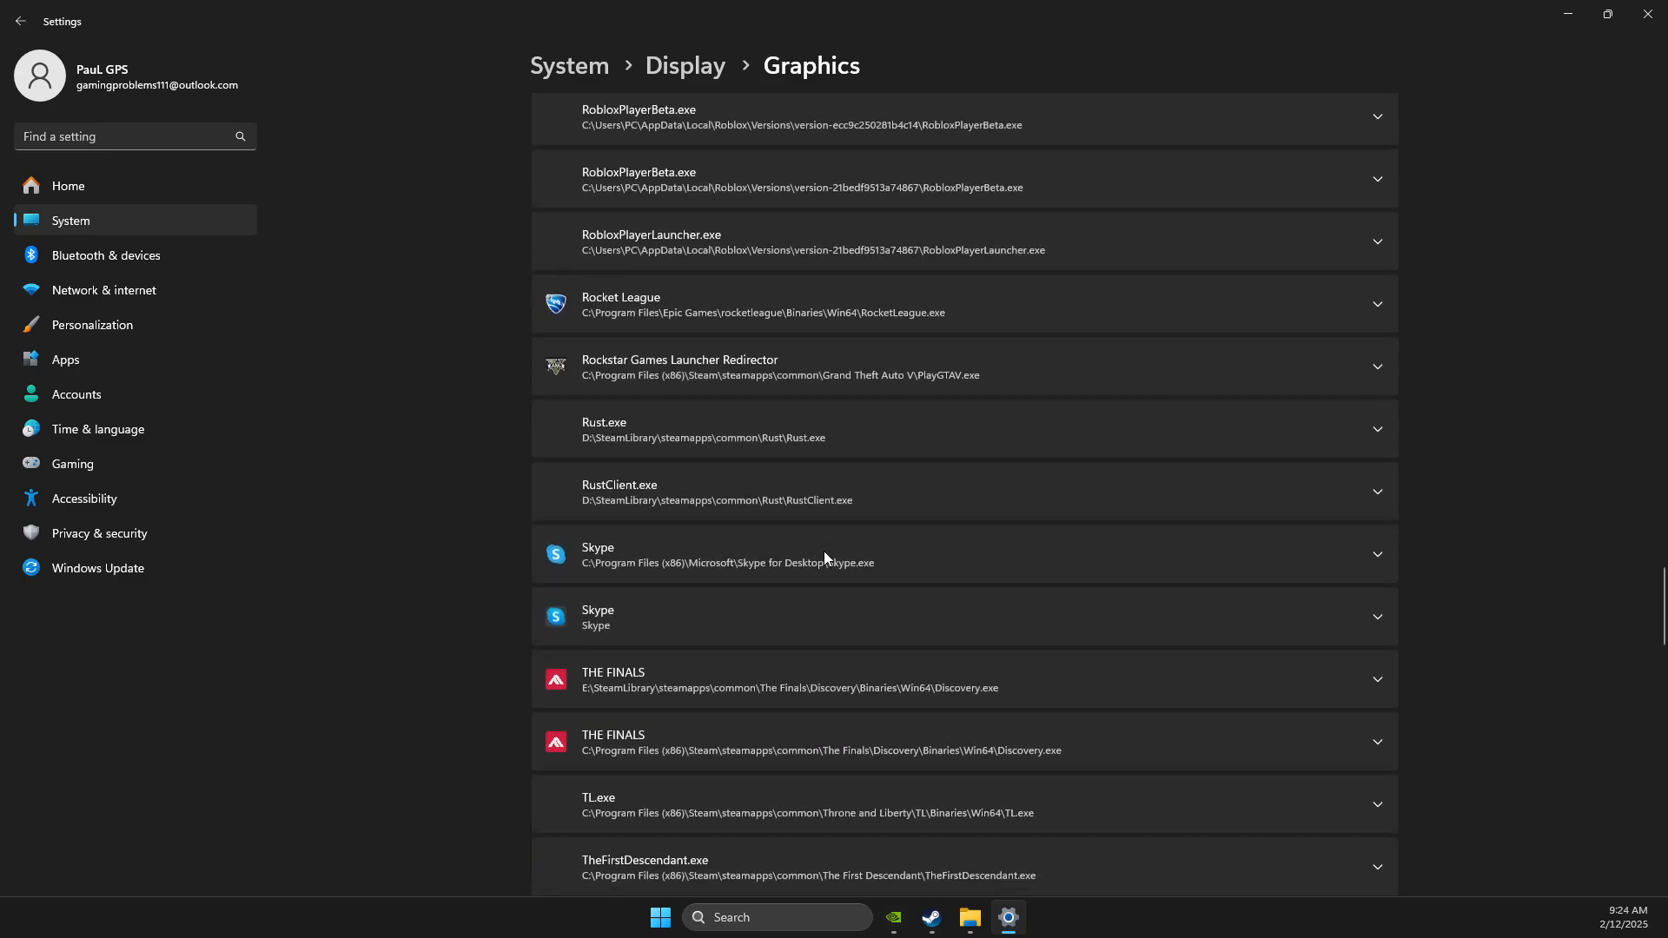
pyautogui.scroll(-15, 823, 558)
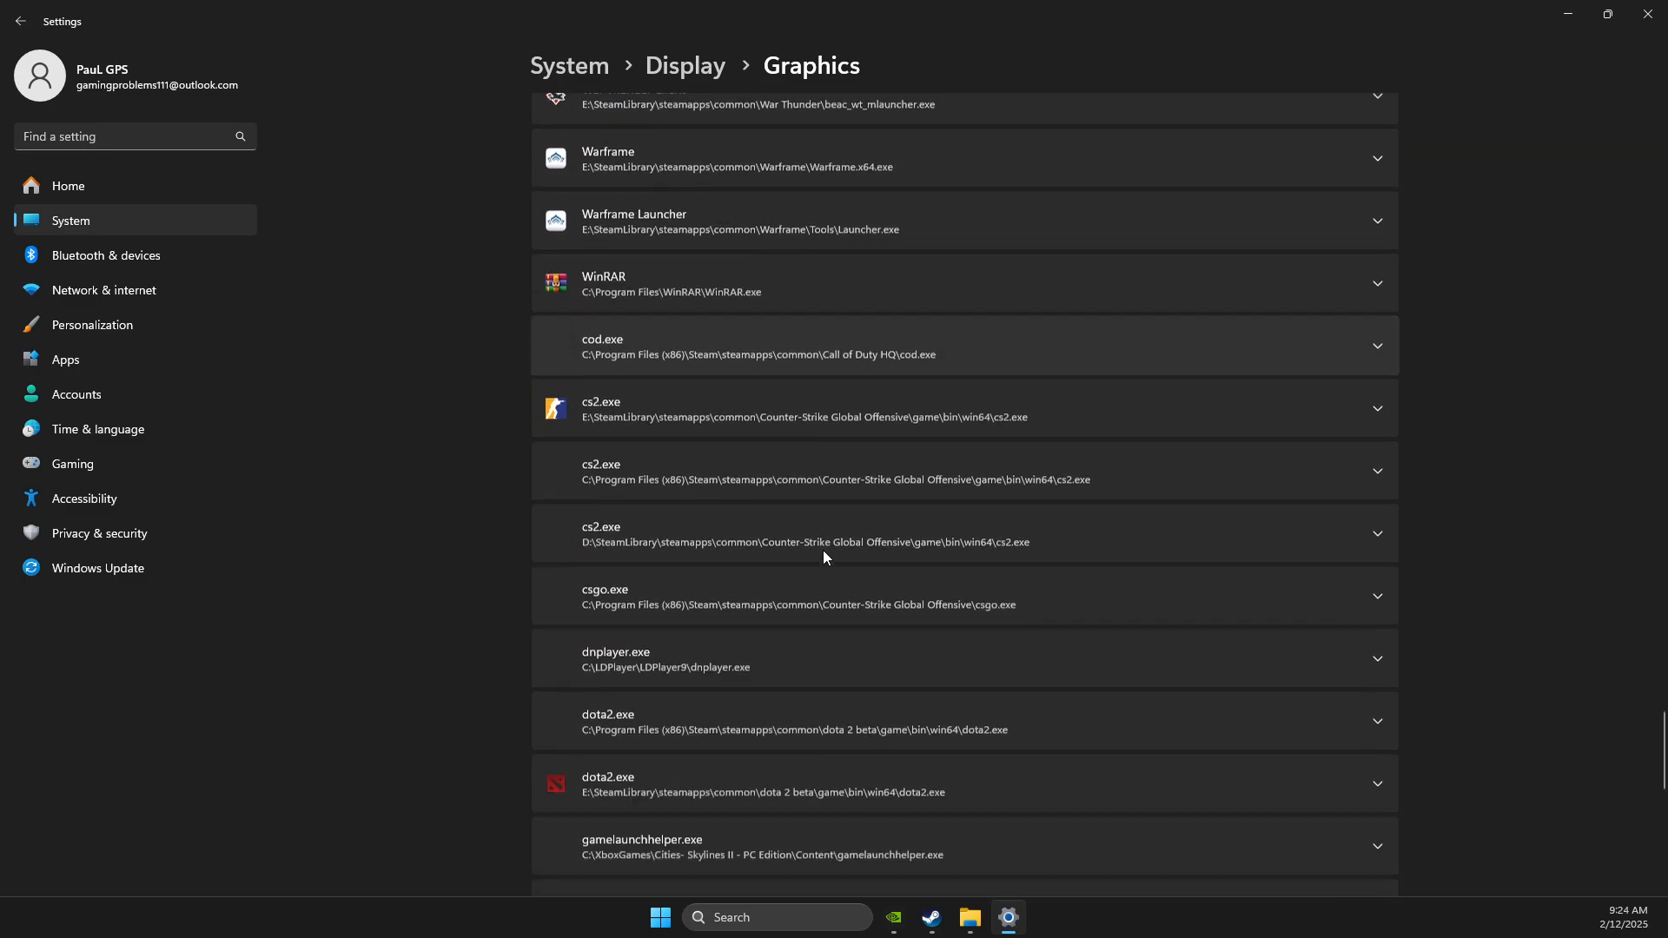
pyautogui.scroll(-8, 821, 550)
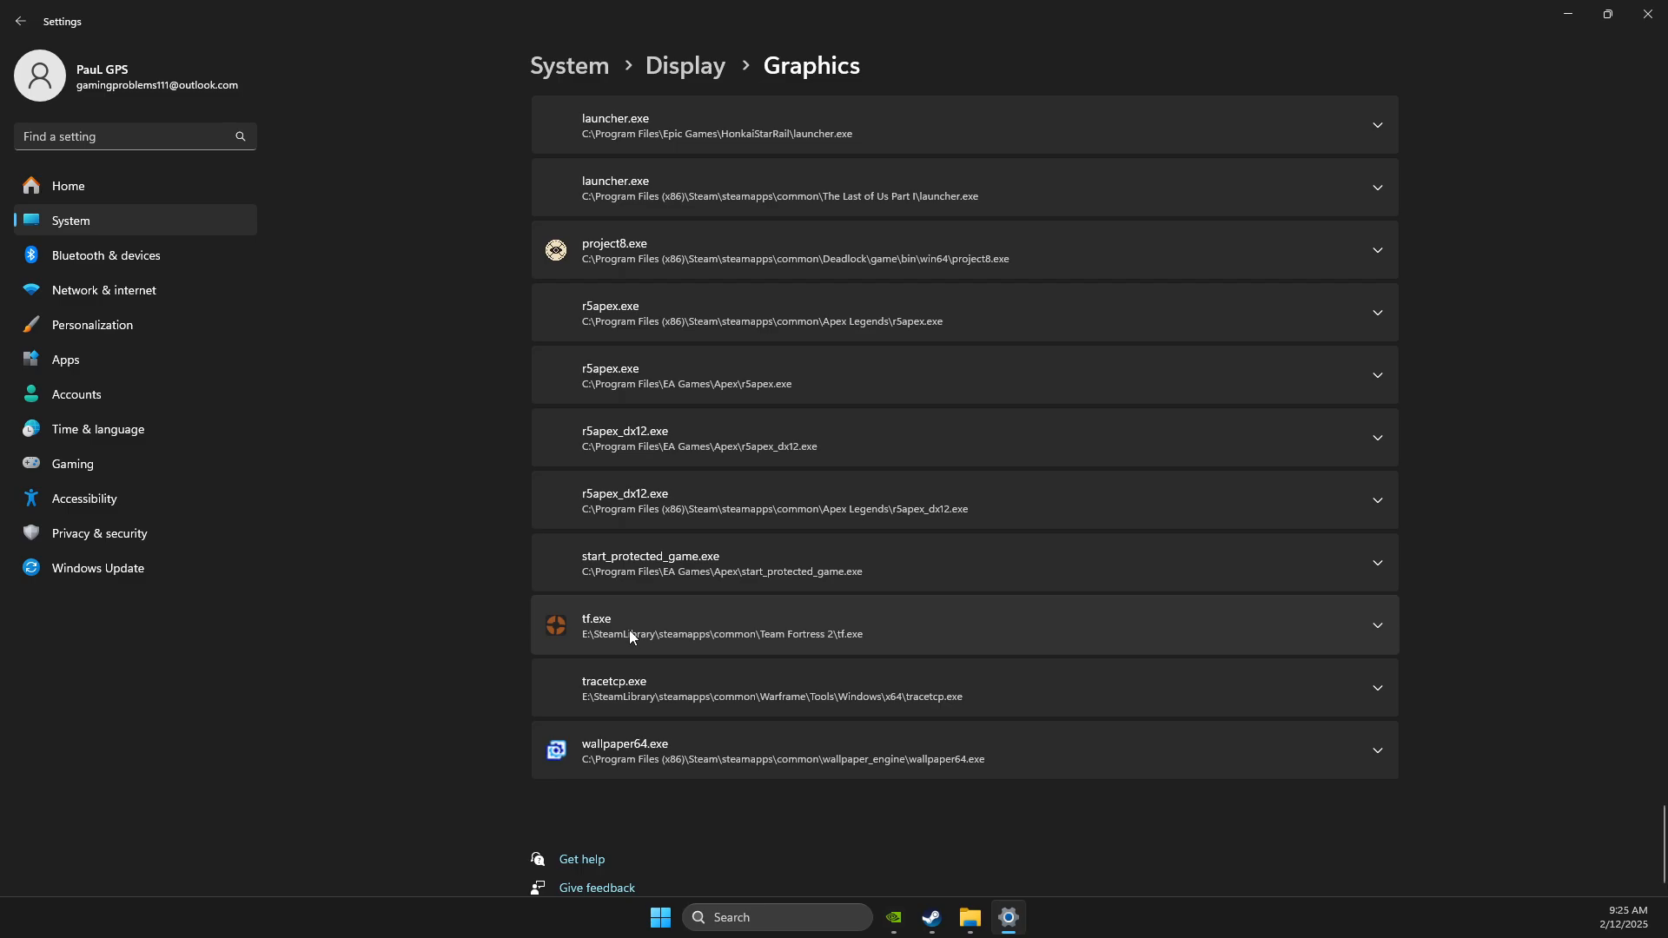
pyautogui.click(619, 627)
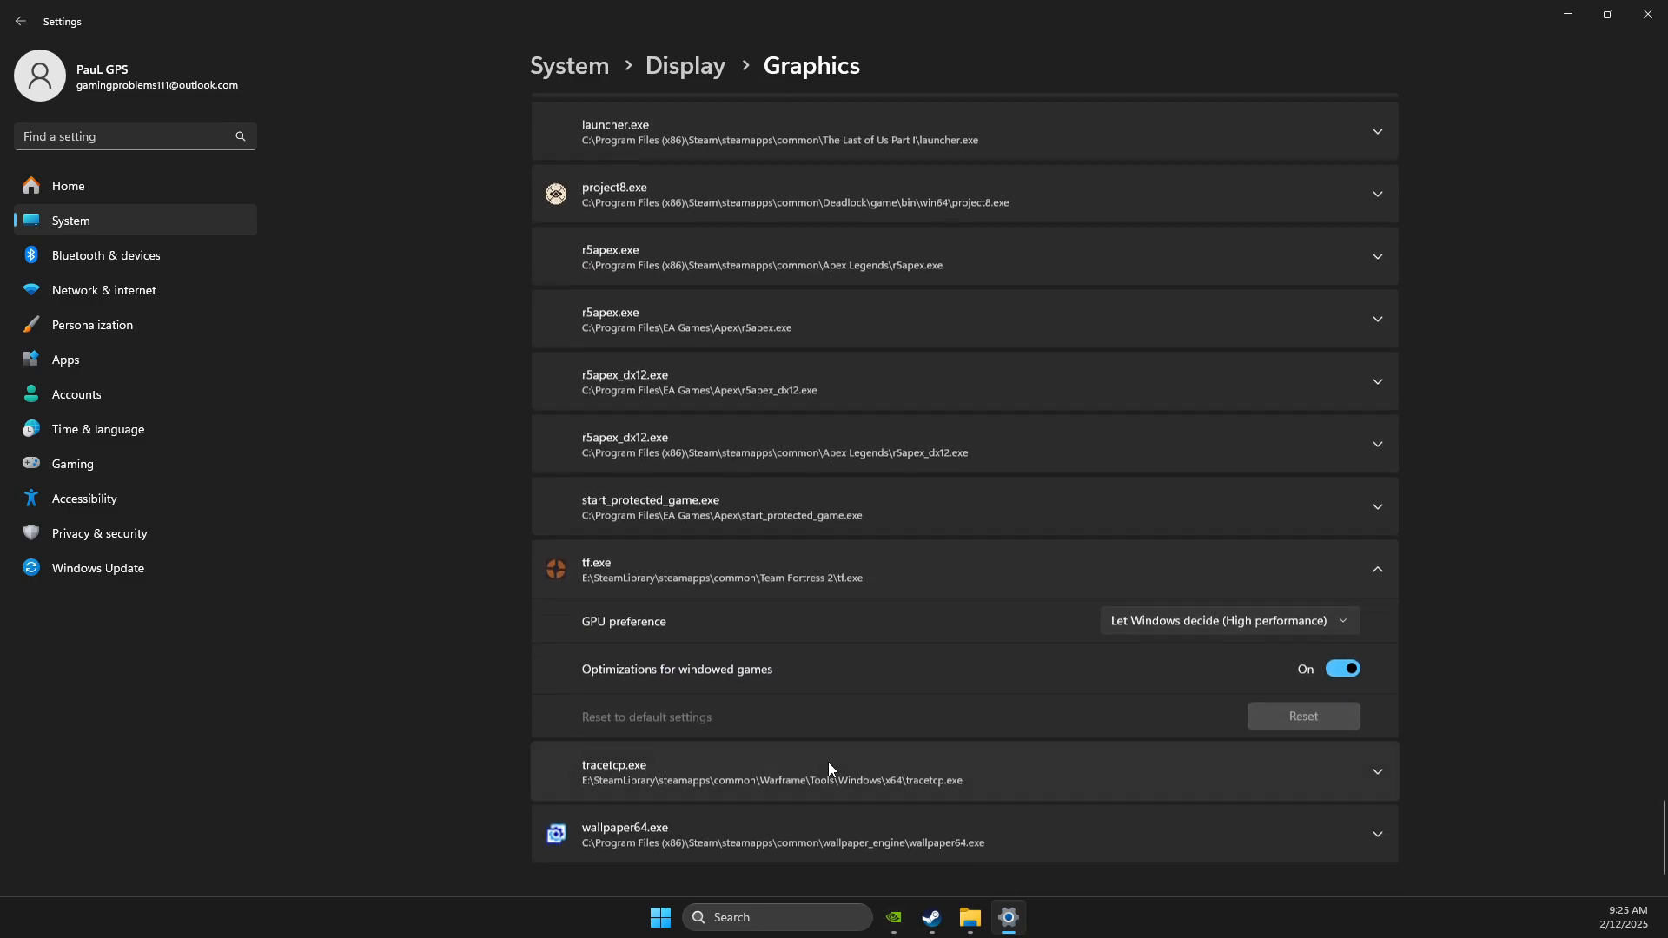
pyautogui.click(1114, 591)
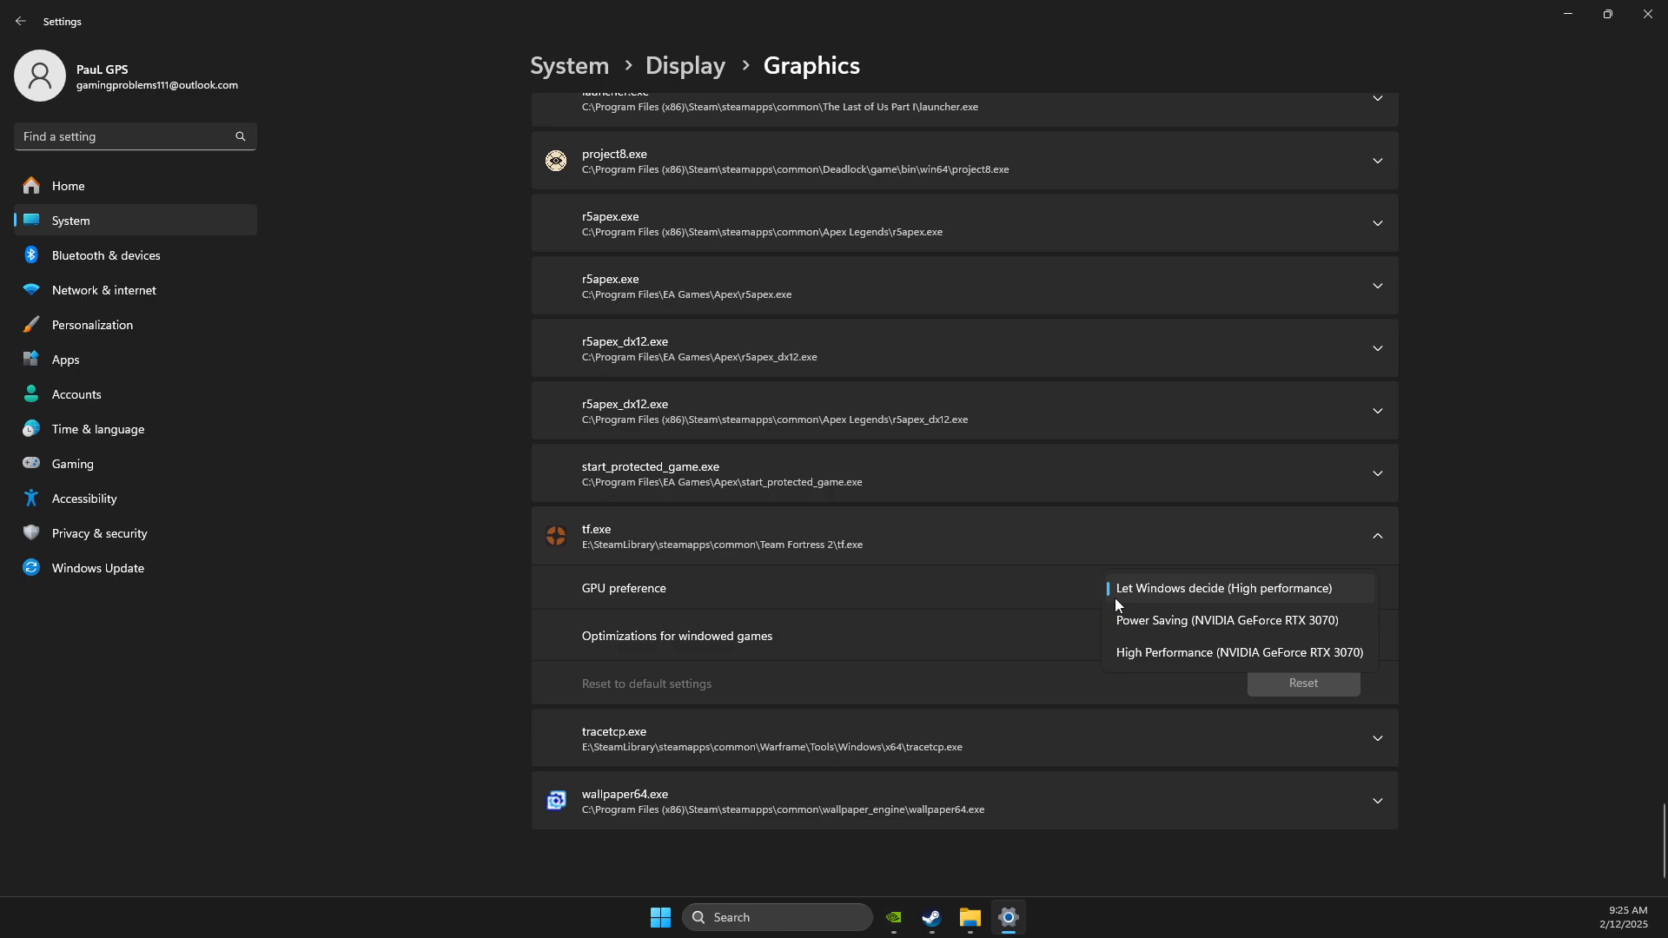
pyautogui.click(1129, 657)
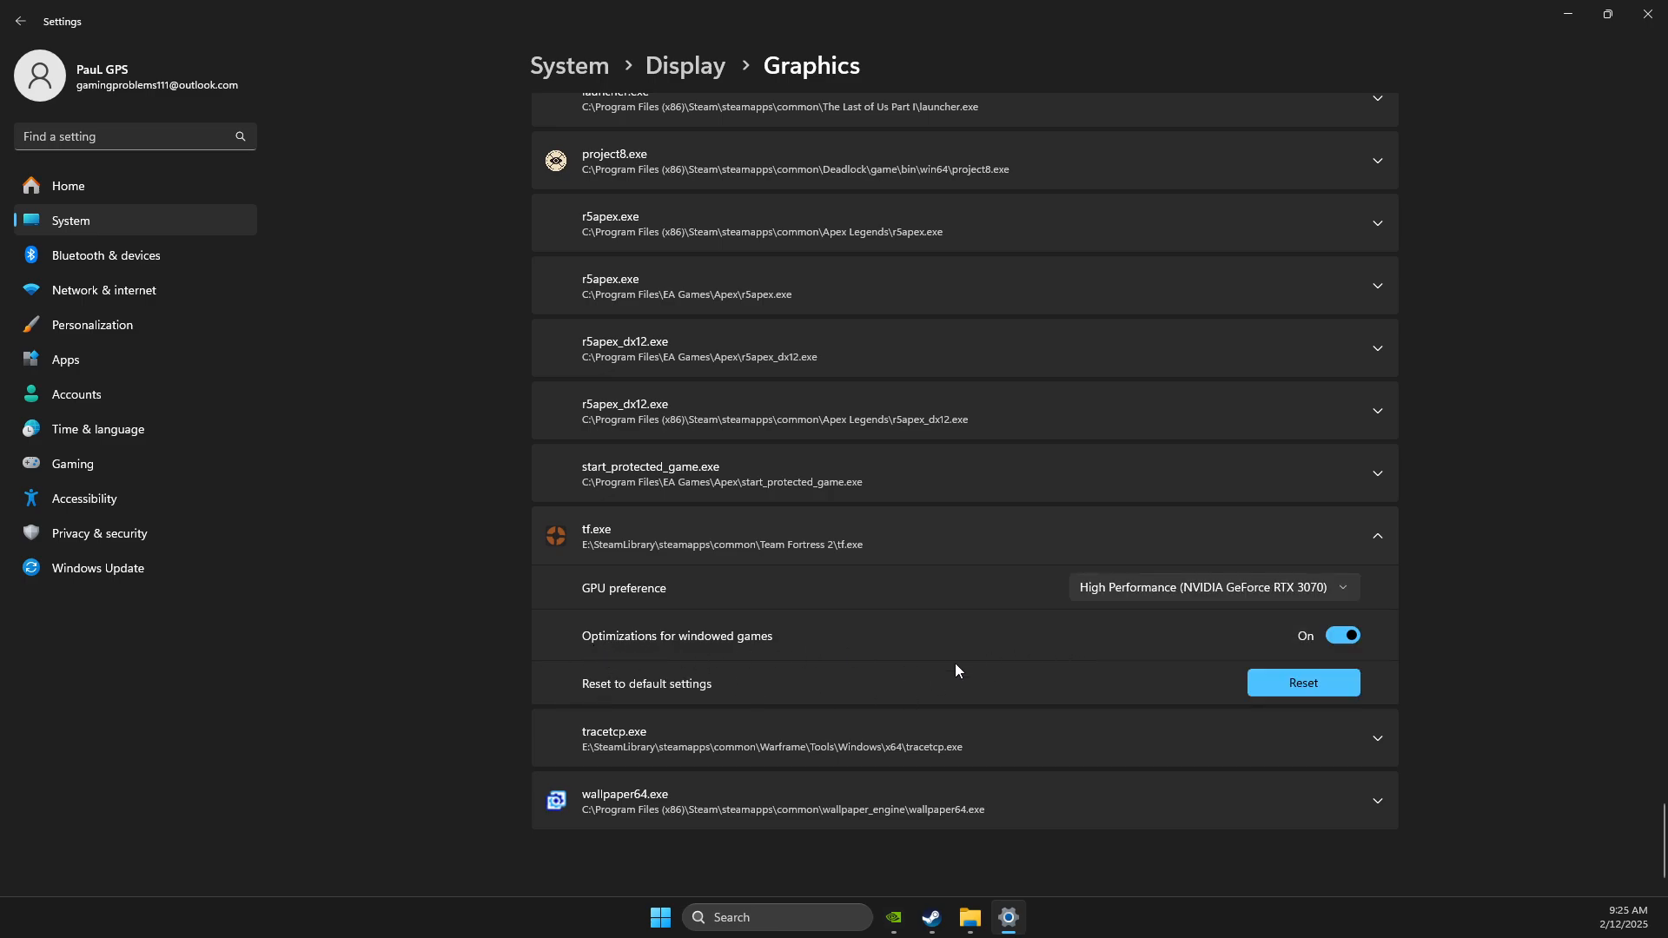
# Add tf_win64.exe from the Team Fortress 2 folder to the custom graphics settings
pyautogui.scroll(6, 935, 613)
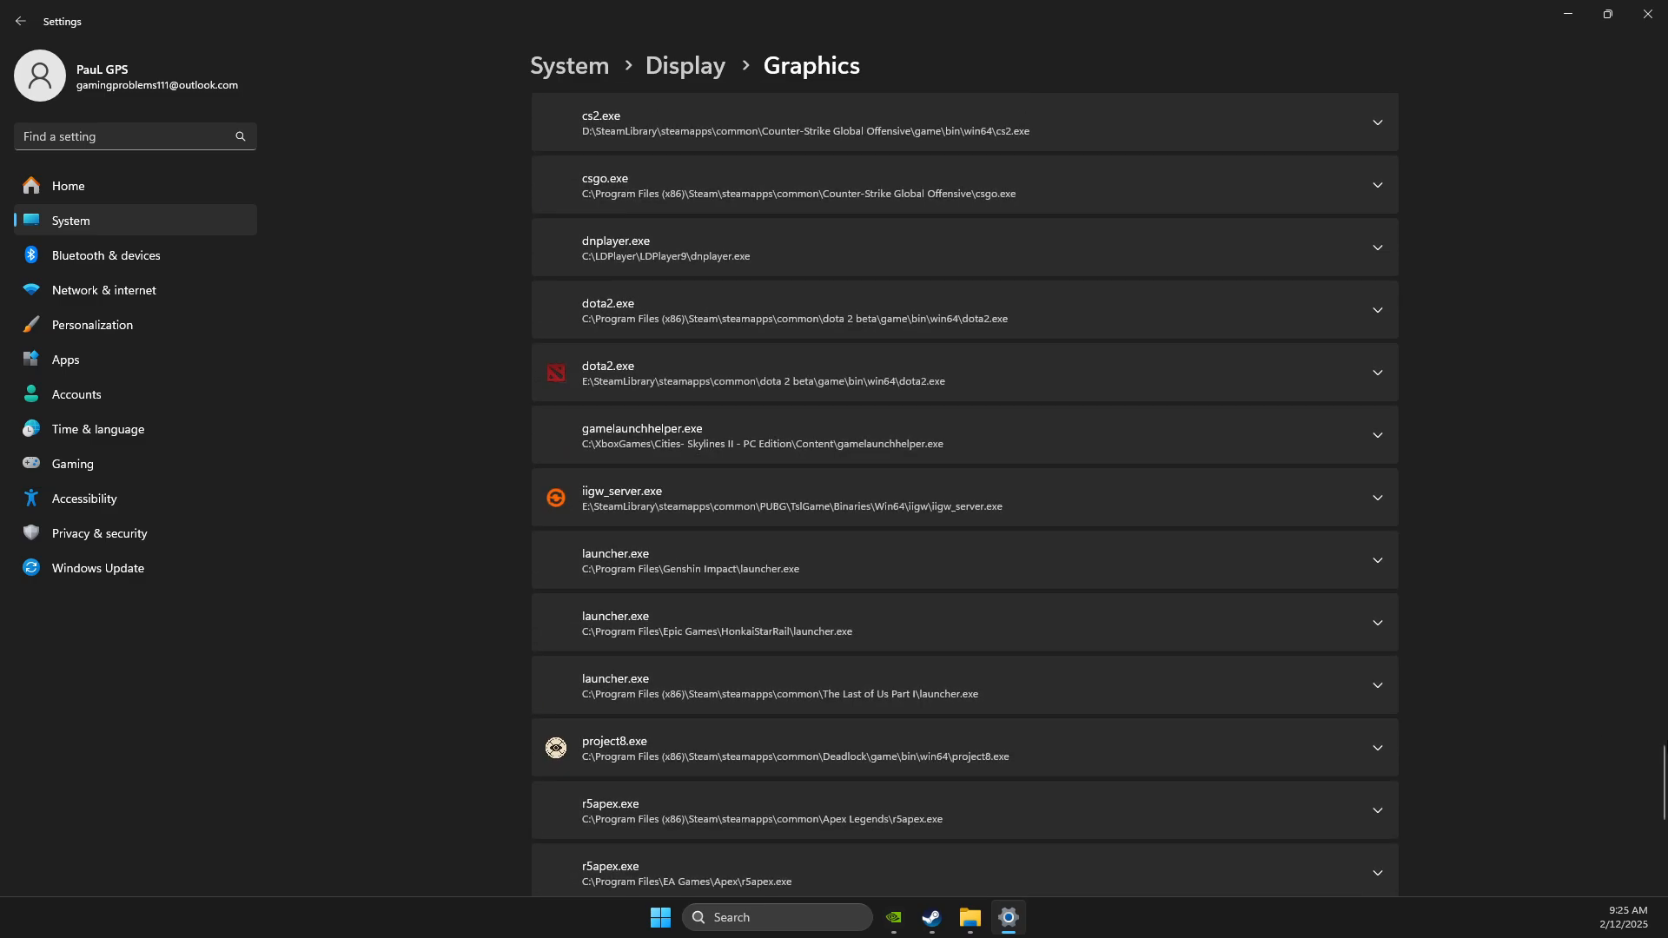
pyautogui.moveTo(1662, 782); pyautogui.dragTo(1614, 85)
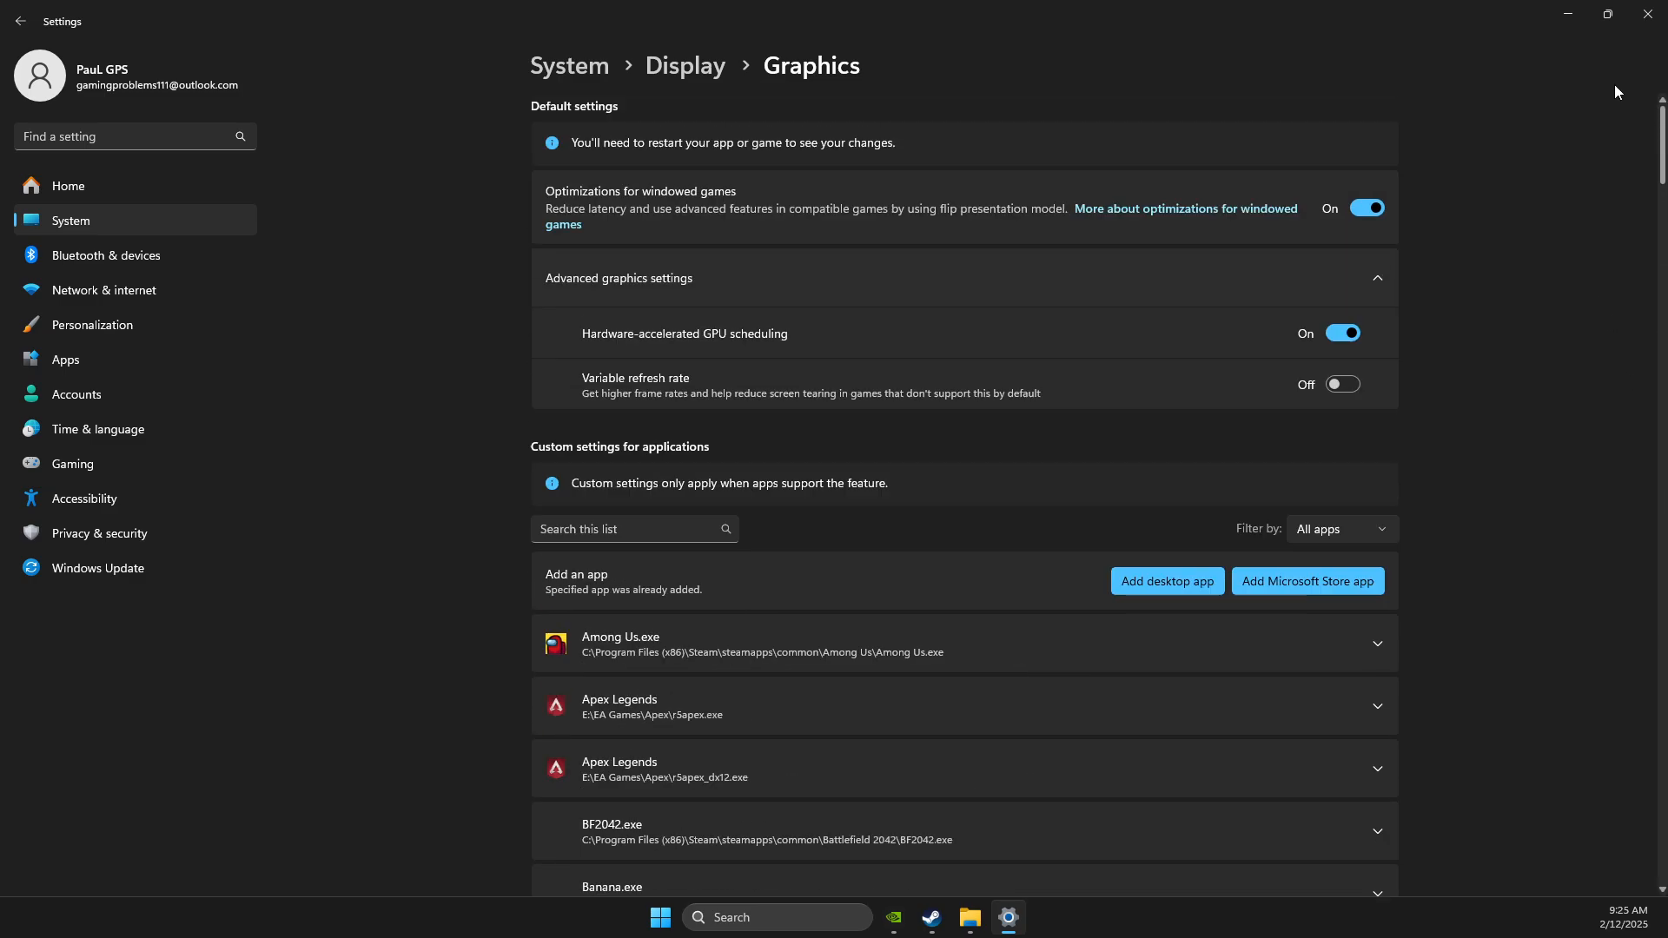
pyautogui.click(1140, 583)
pyautogui.click(191, 263)
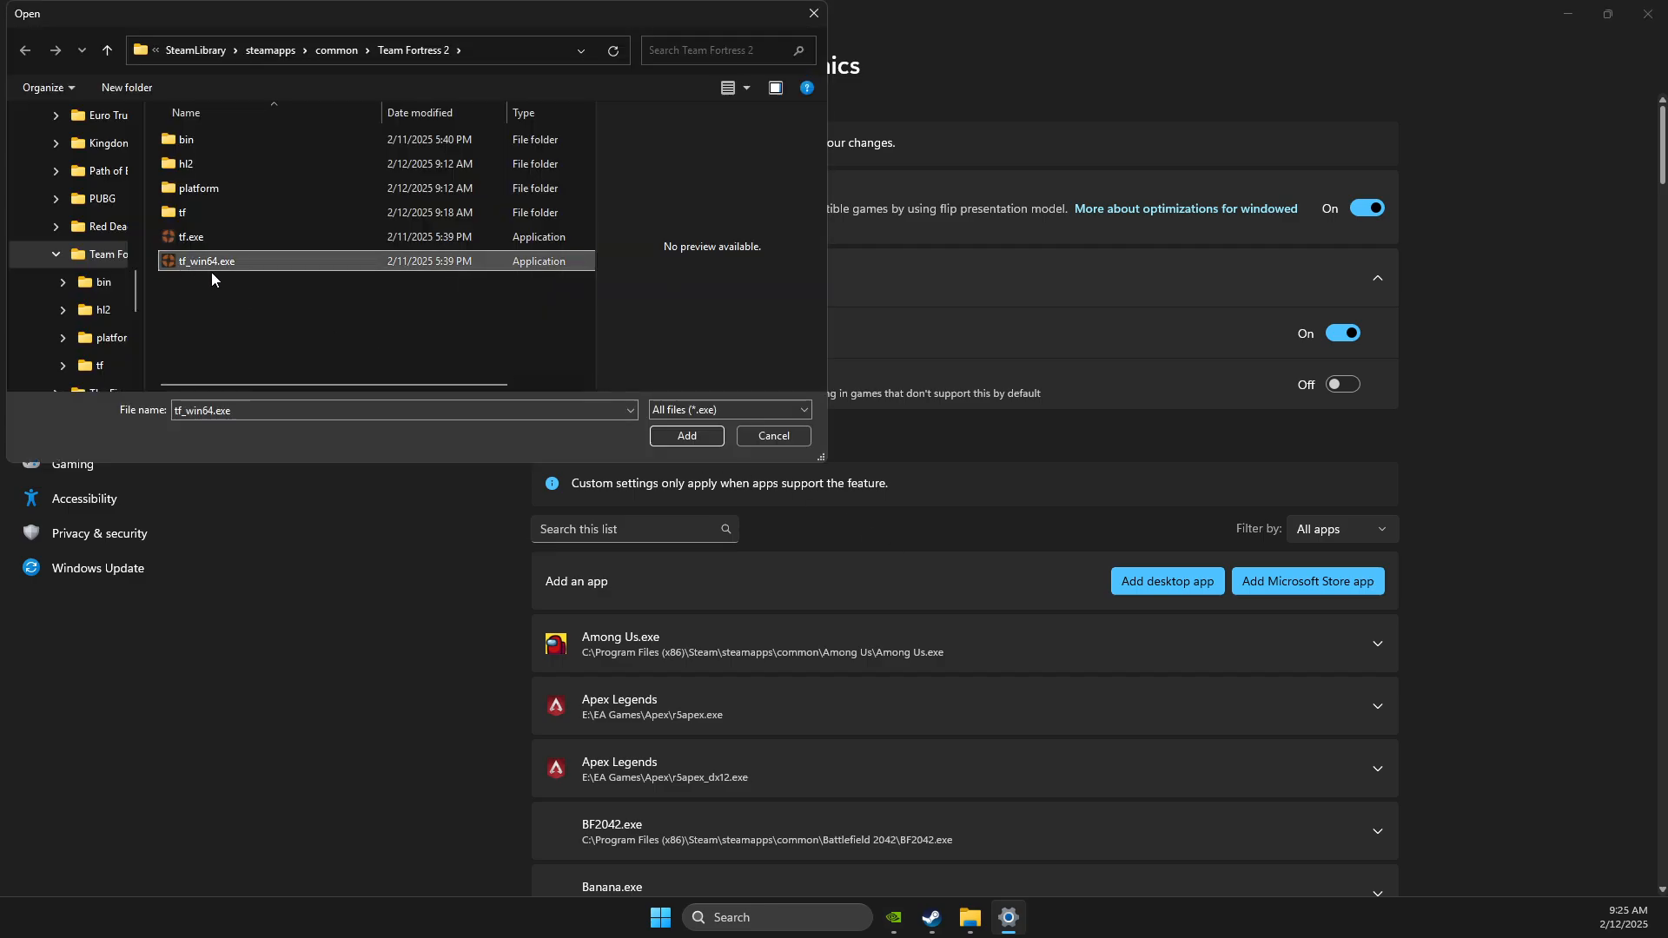
pyautogui.click(667, 435)
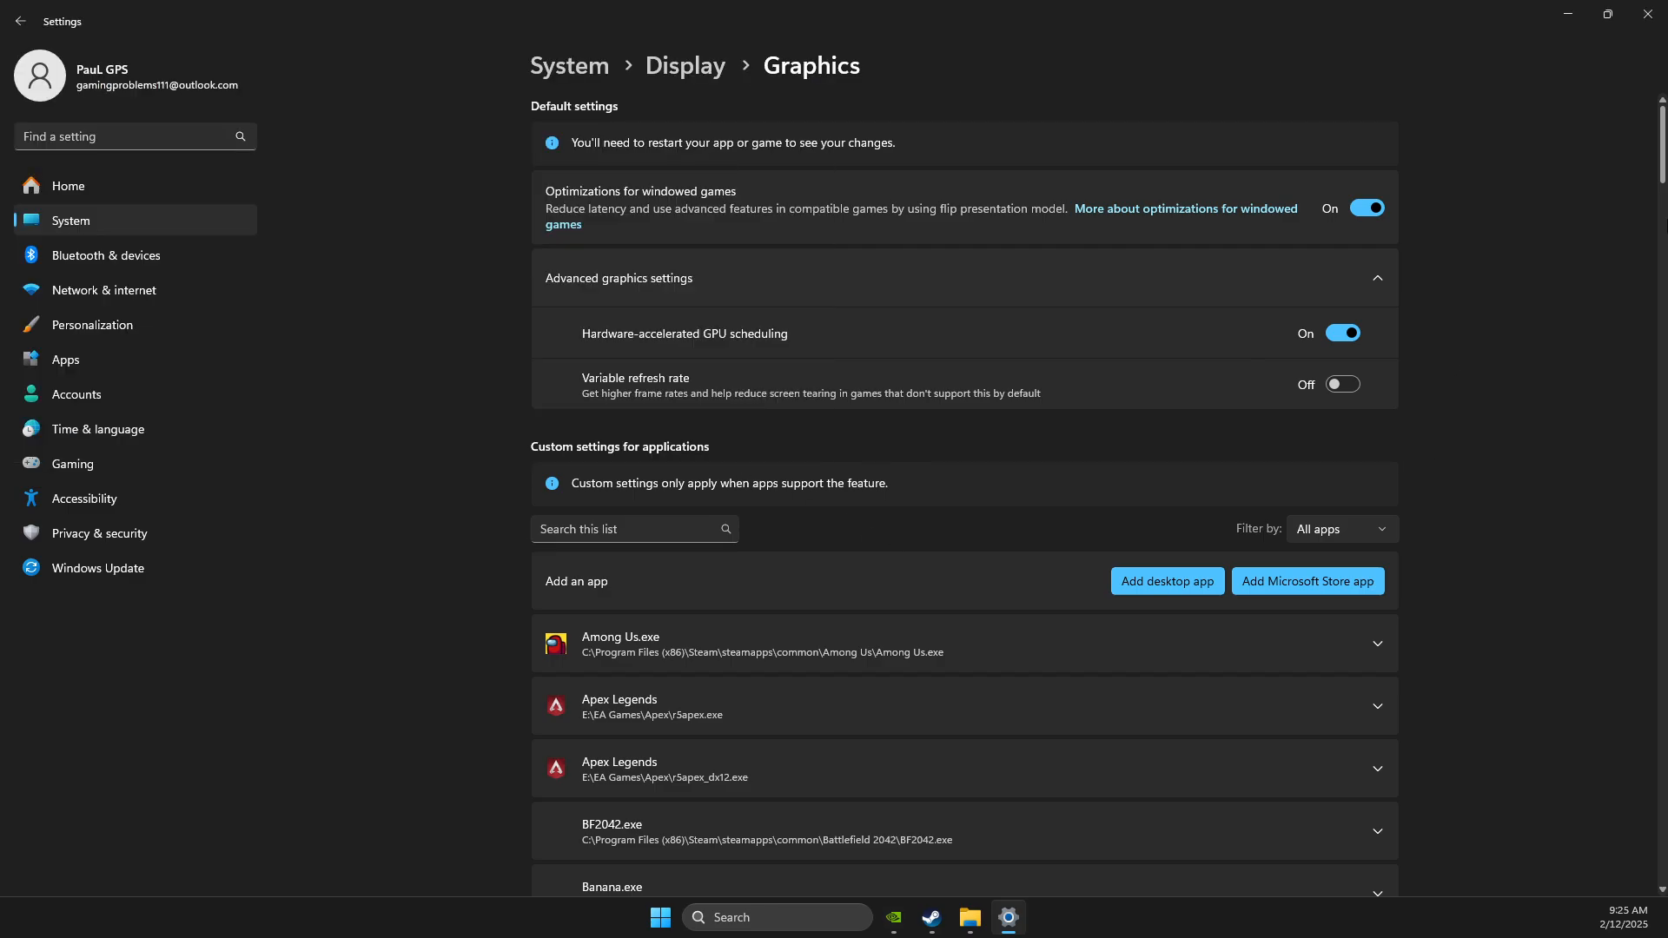
# Set the GPU preference of tf_win64.exe to High Performance (NVIDIA GeForce RTX 3070) and close Settings
pyautogui.moveTo(1663, 172); pyautogui.dragTo(1618, 872)
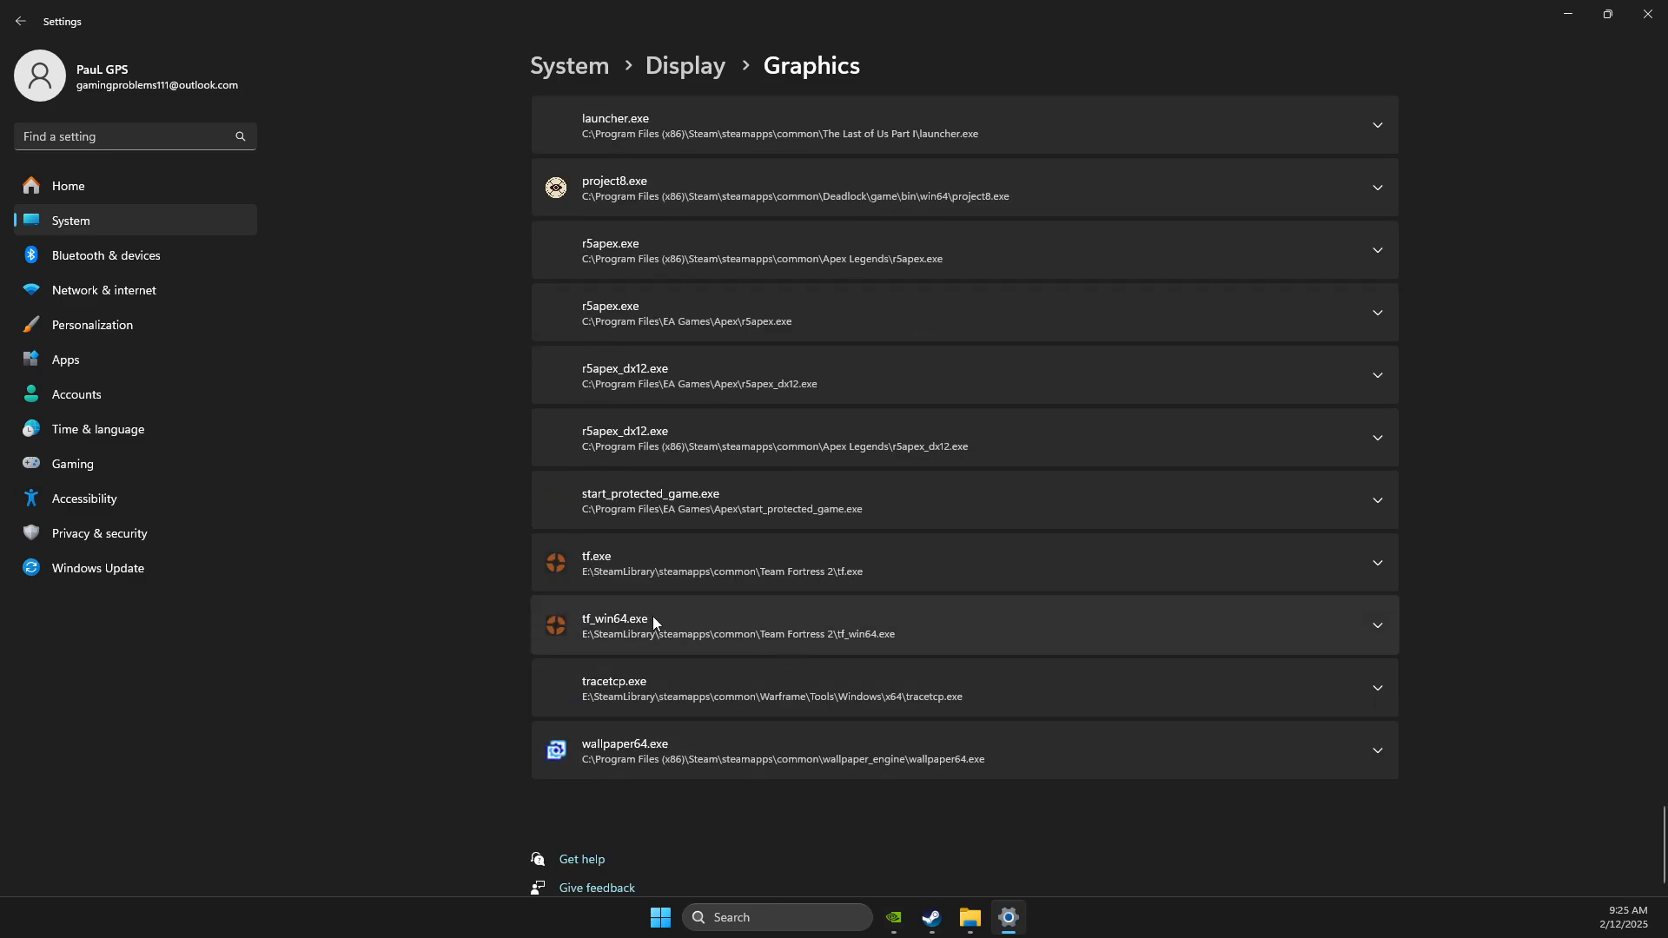
pyautogui.click(1384, 627)
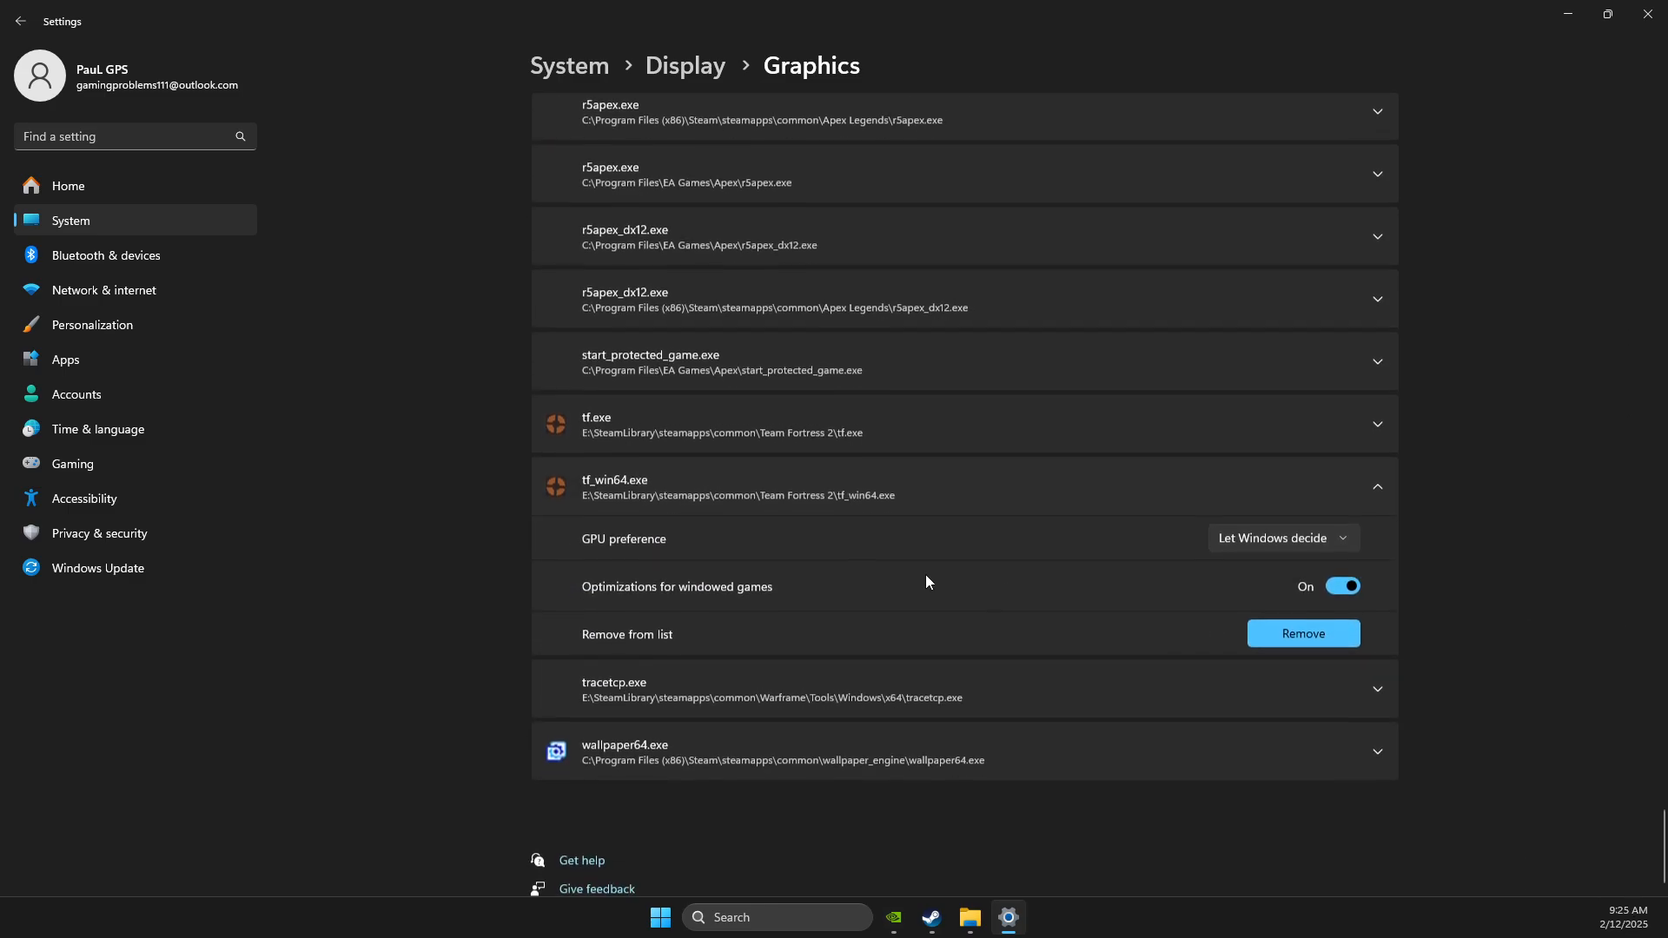
pyautogui.click(1228, 543)
pyautogui.click(1242, 607)
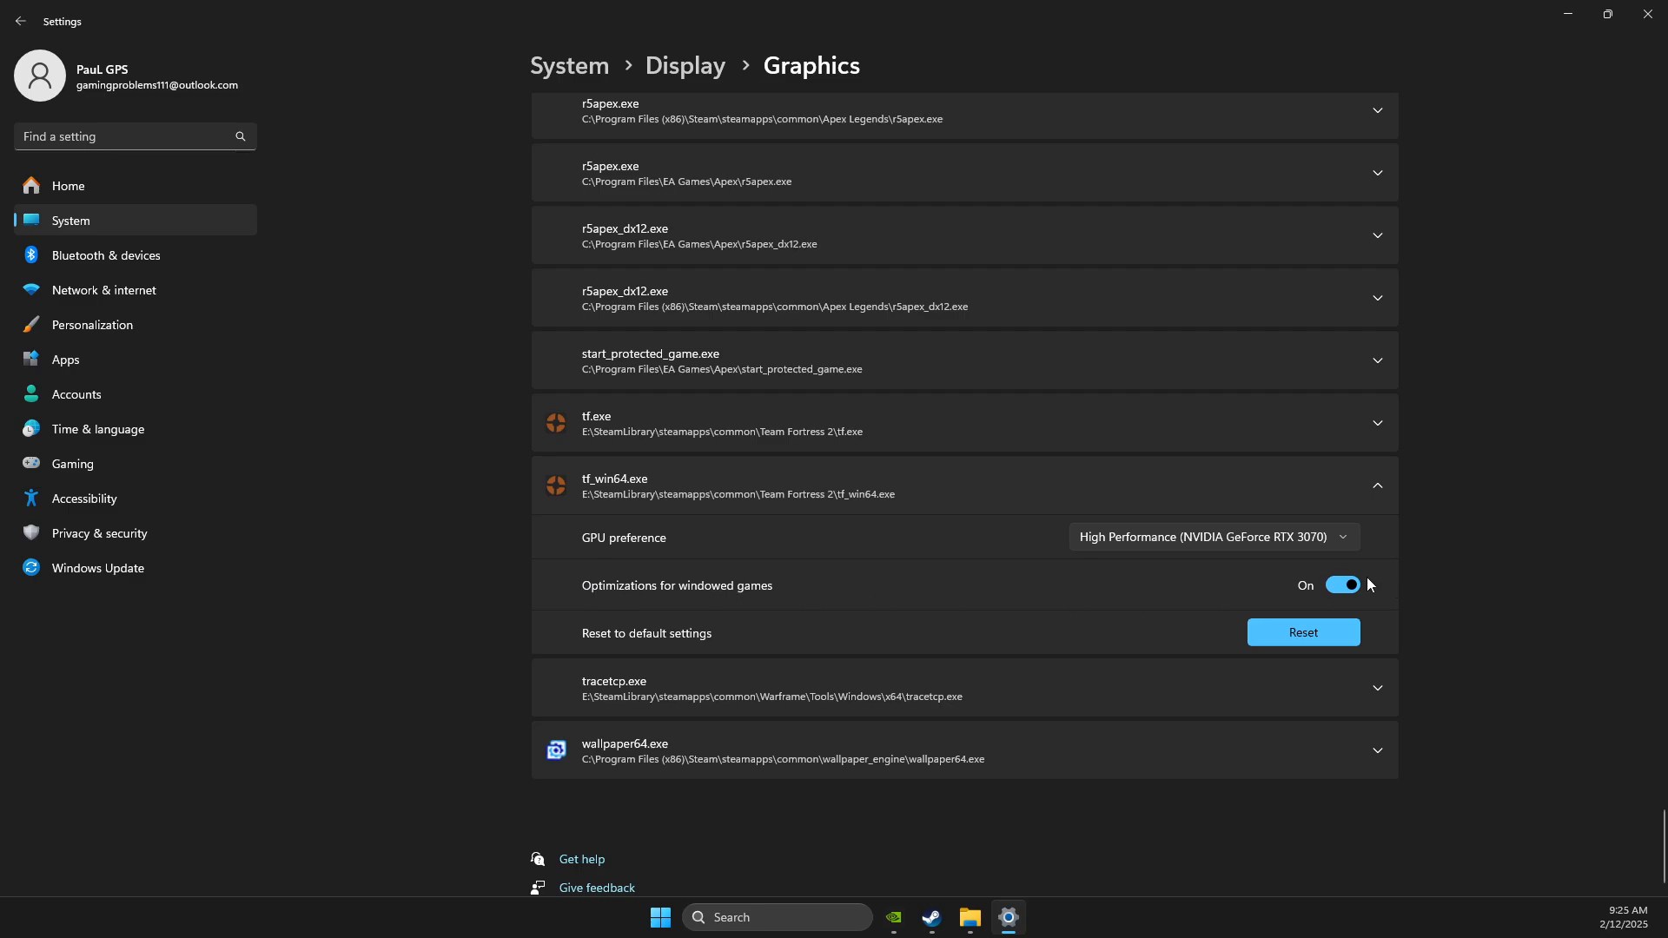
pyautogui.click(1647, 14)
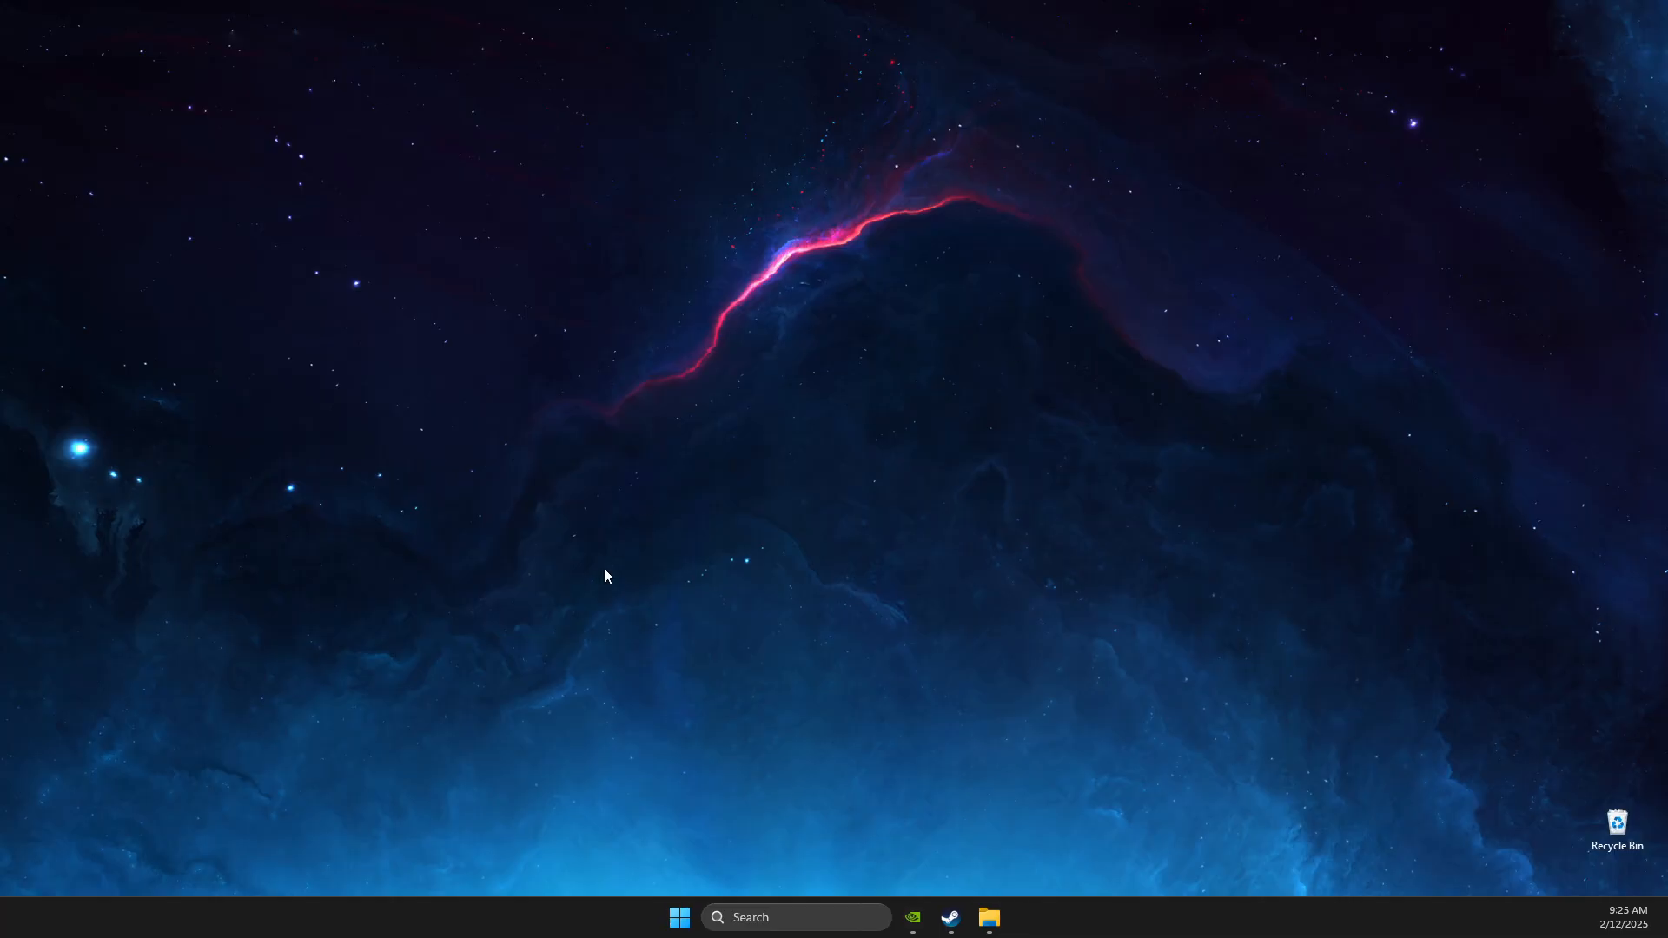
# Open Edit power plan, check which plan is selected in Power Options, and close the window
pyautogui.click(795, 926)
pyautogui.write('edit')
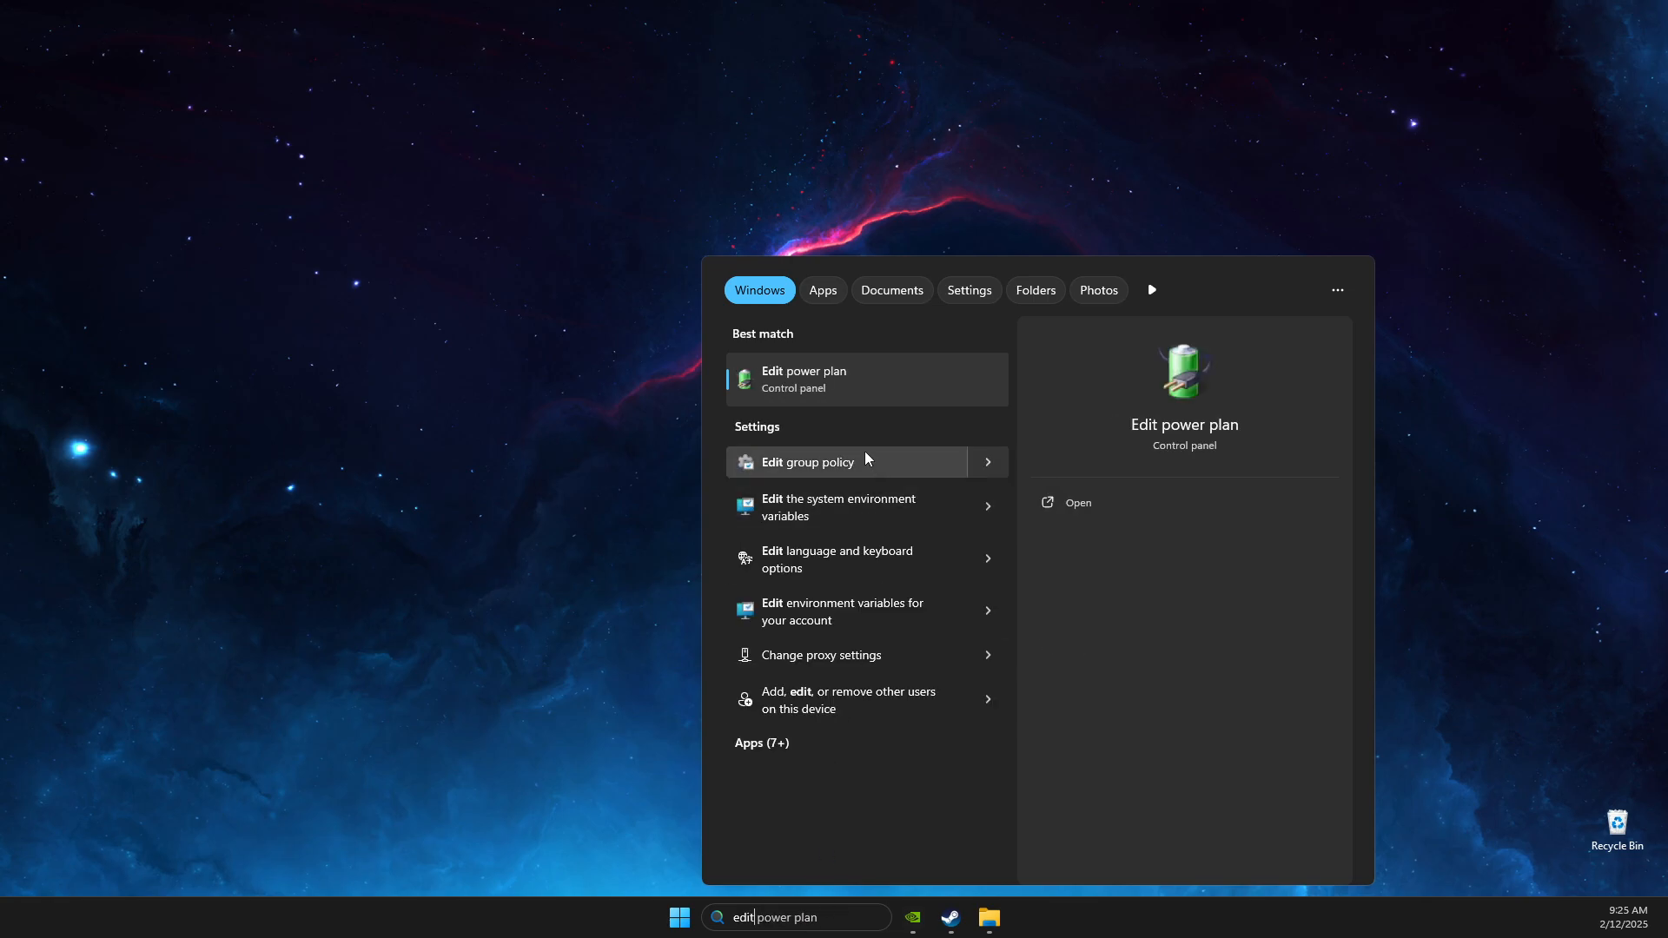
pyautogui.click(822, 379)
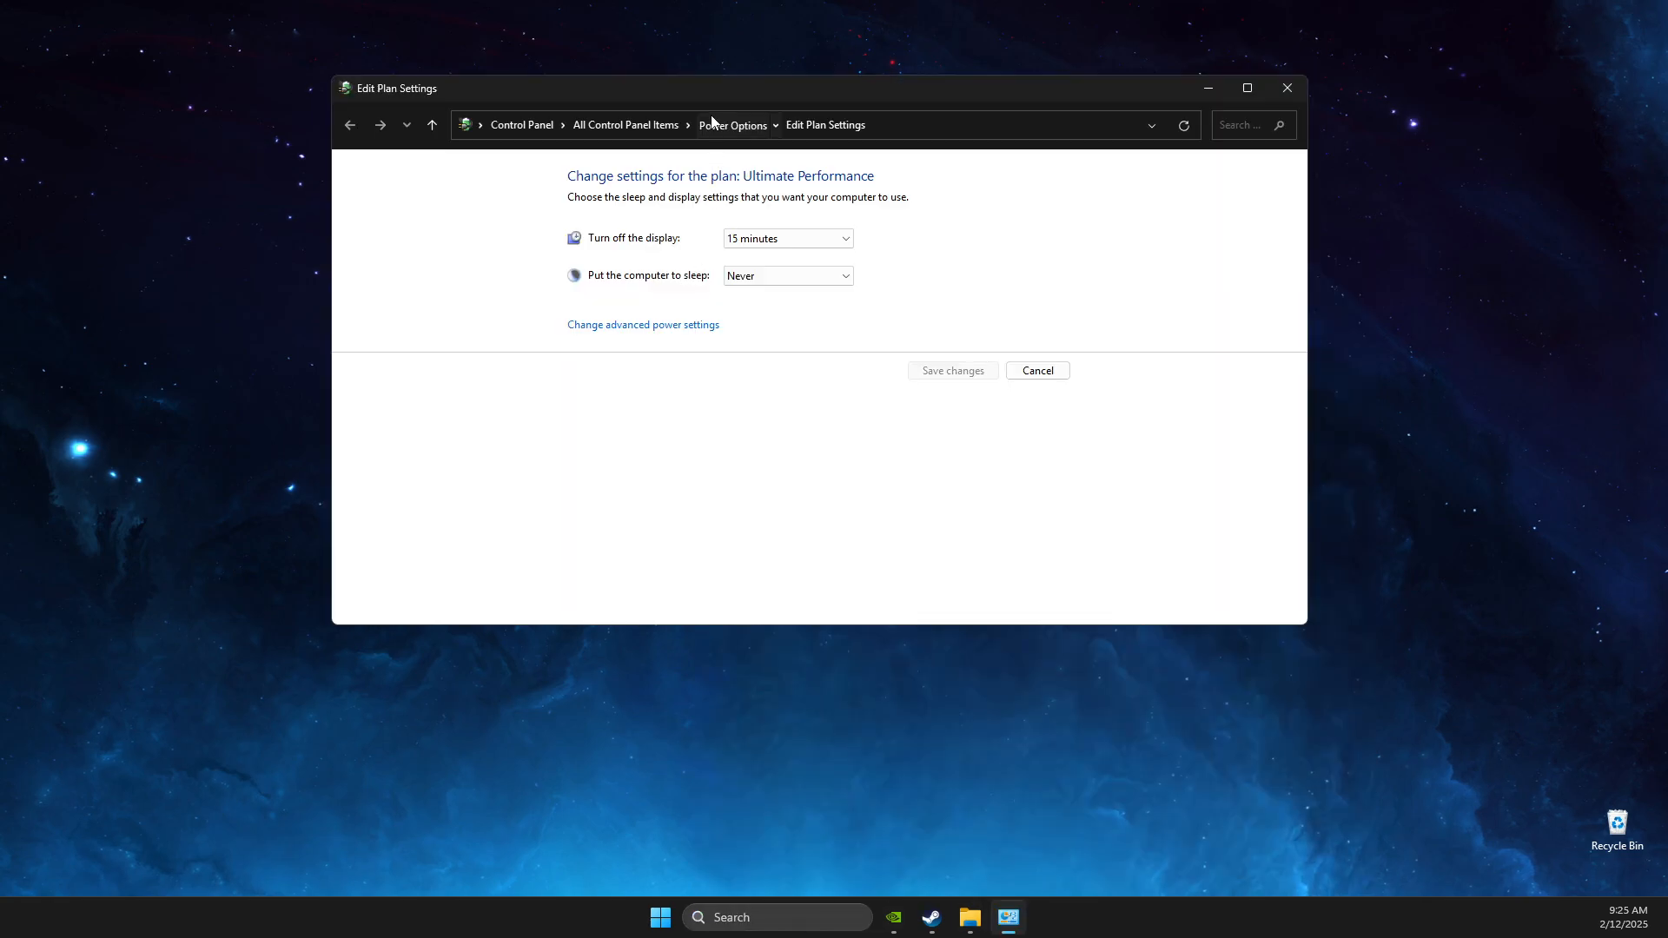
pyautogui.click(714, 124)
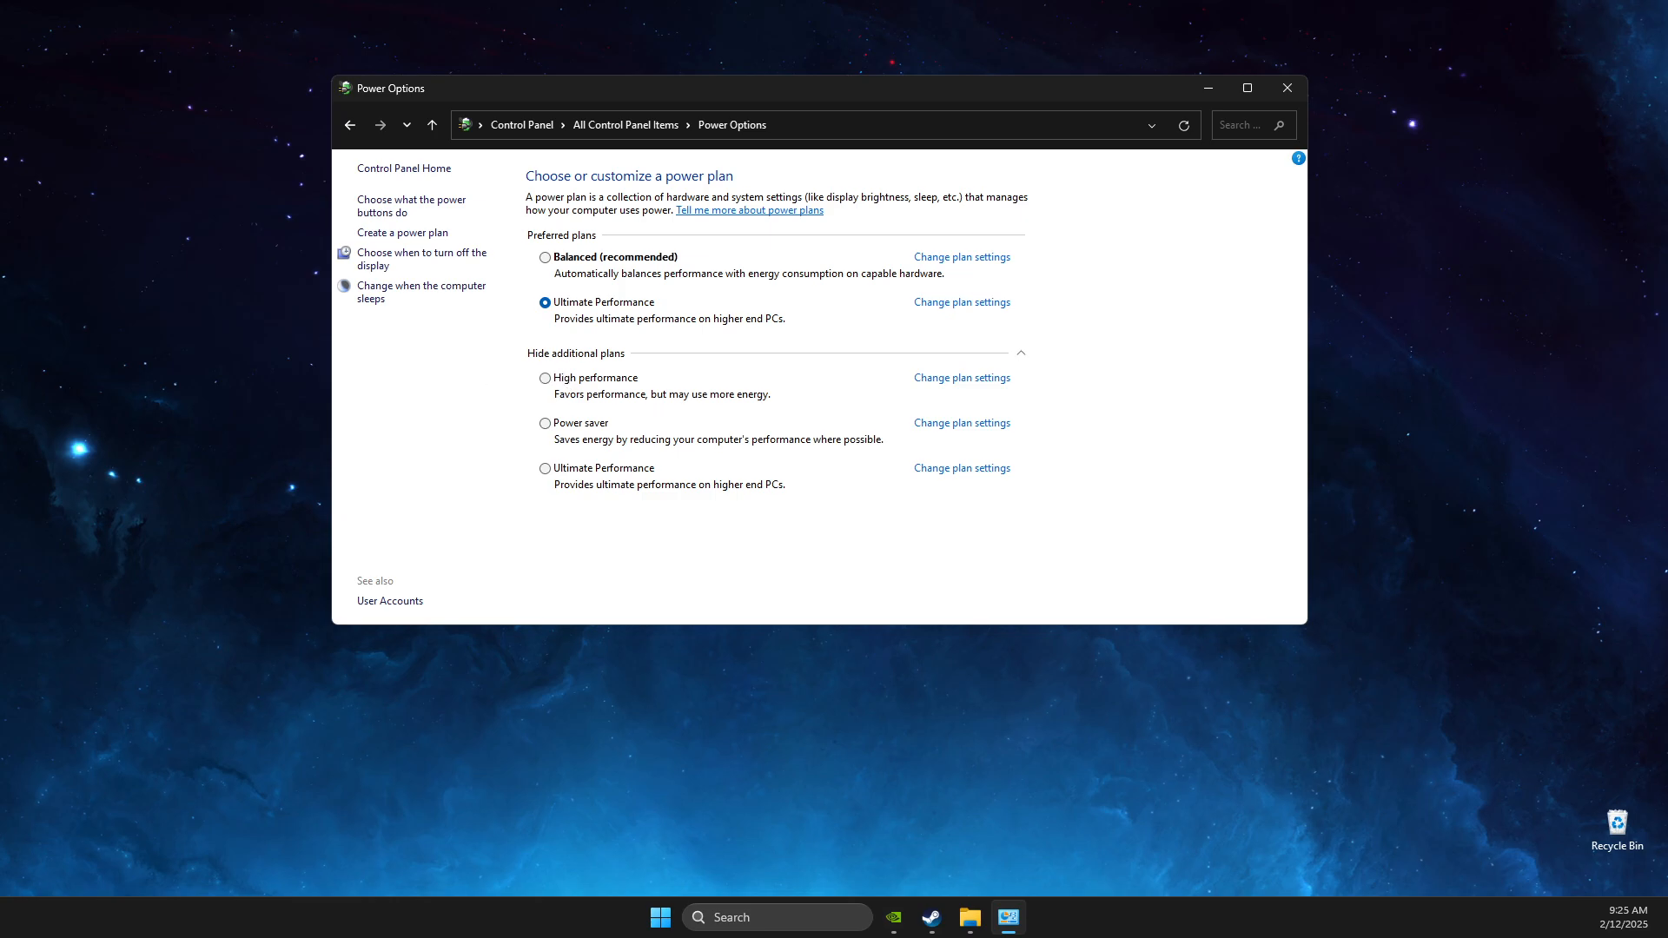
pyautogui.hotkey('alt', 'F4')
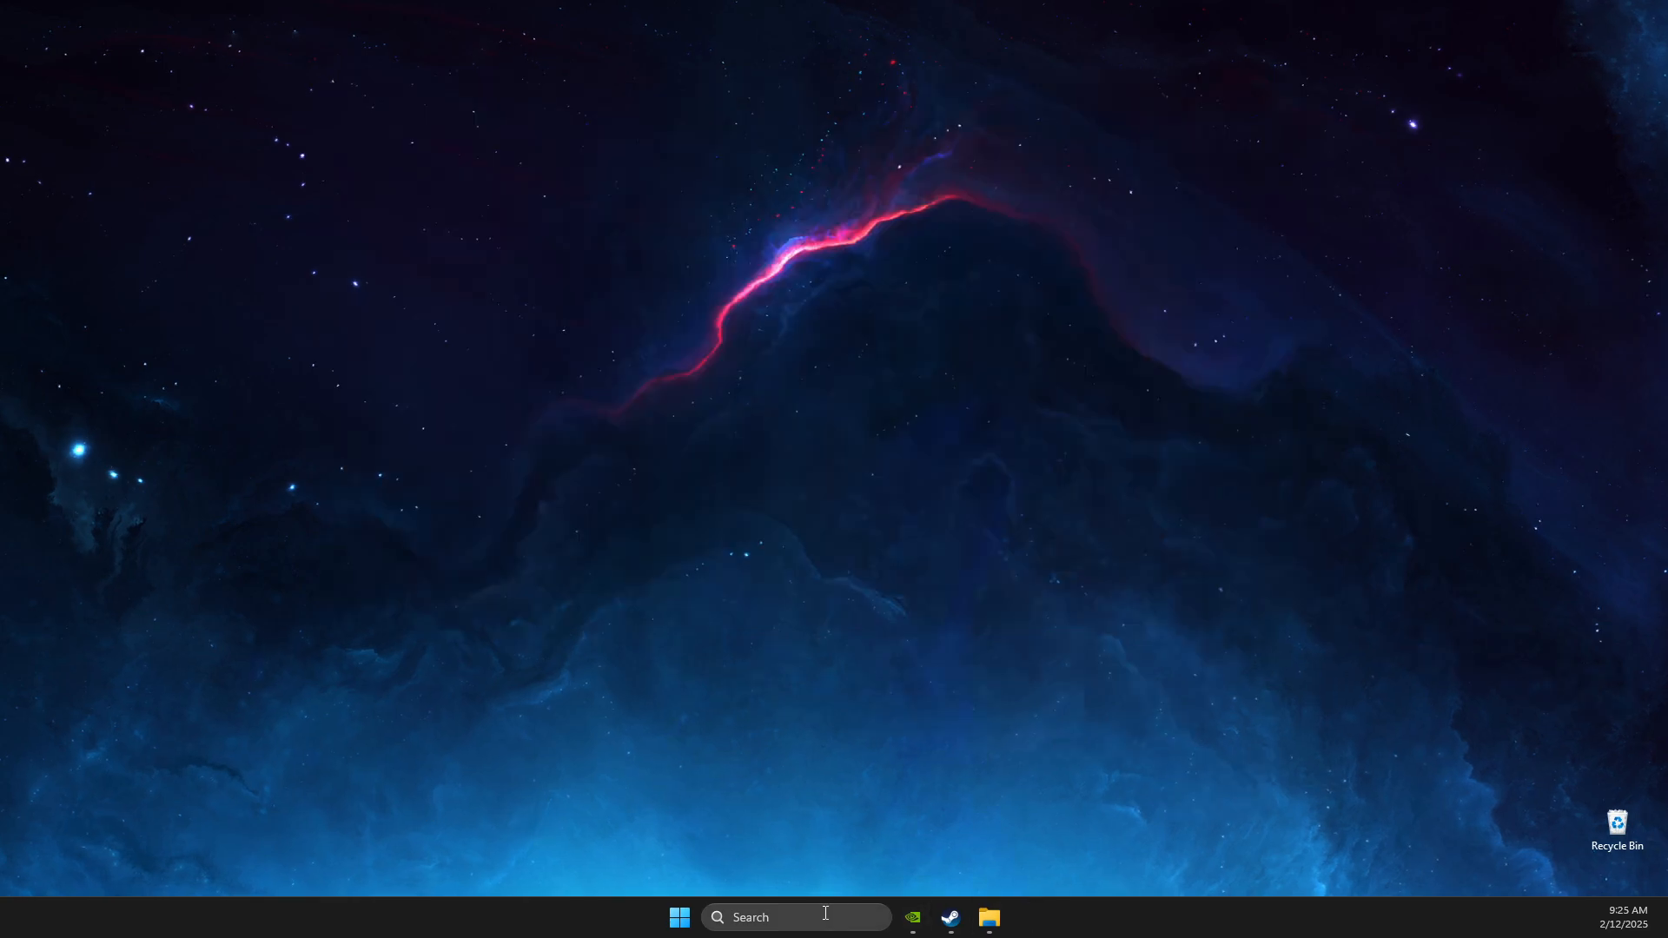
# Open the advanced system settings, review the custom visual effects in Performance Options, and confirm them
pyautogui.click(758, 919)
pyautogui.write('view advanced system setti')
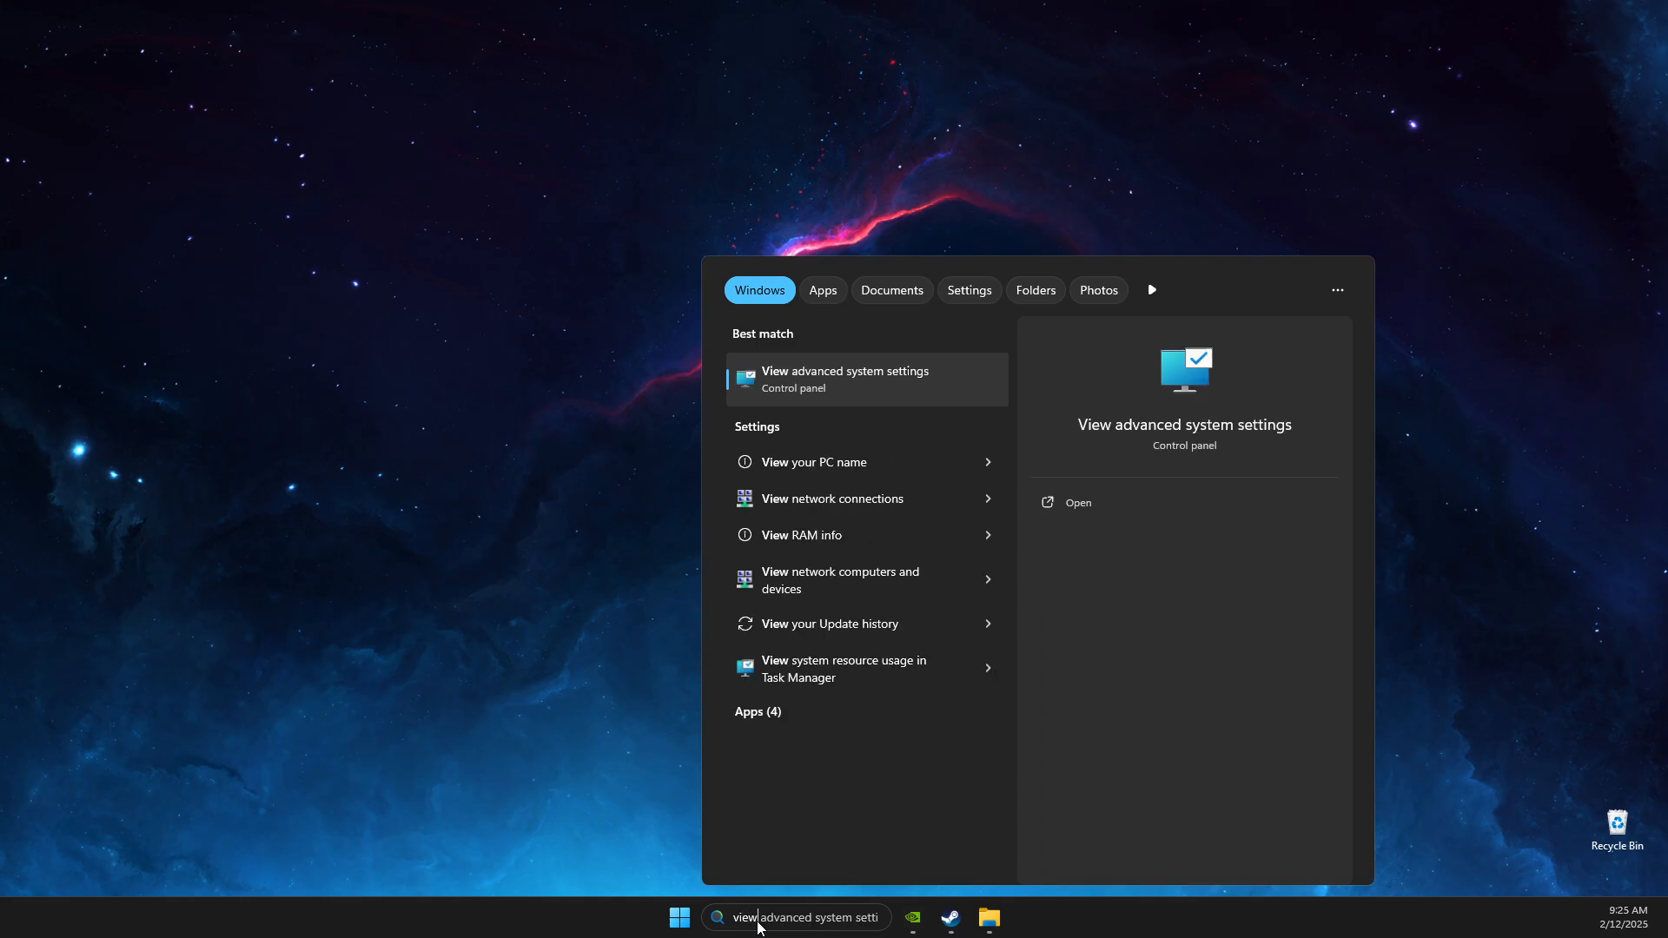
pyautogui.click(815, 392)
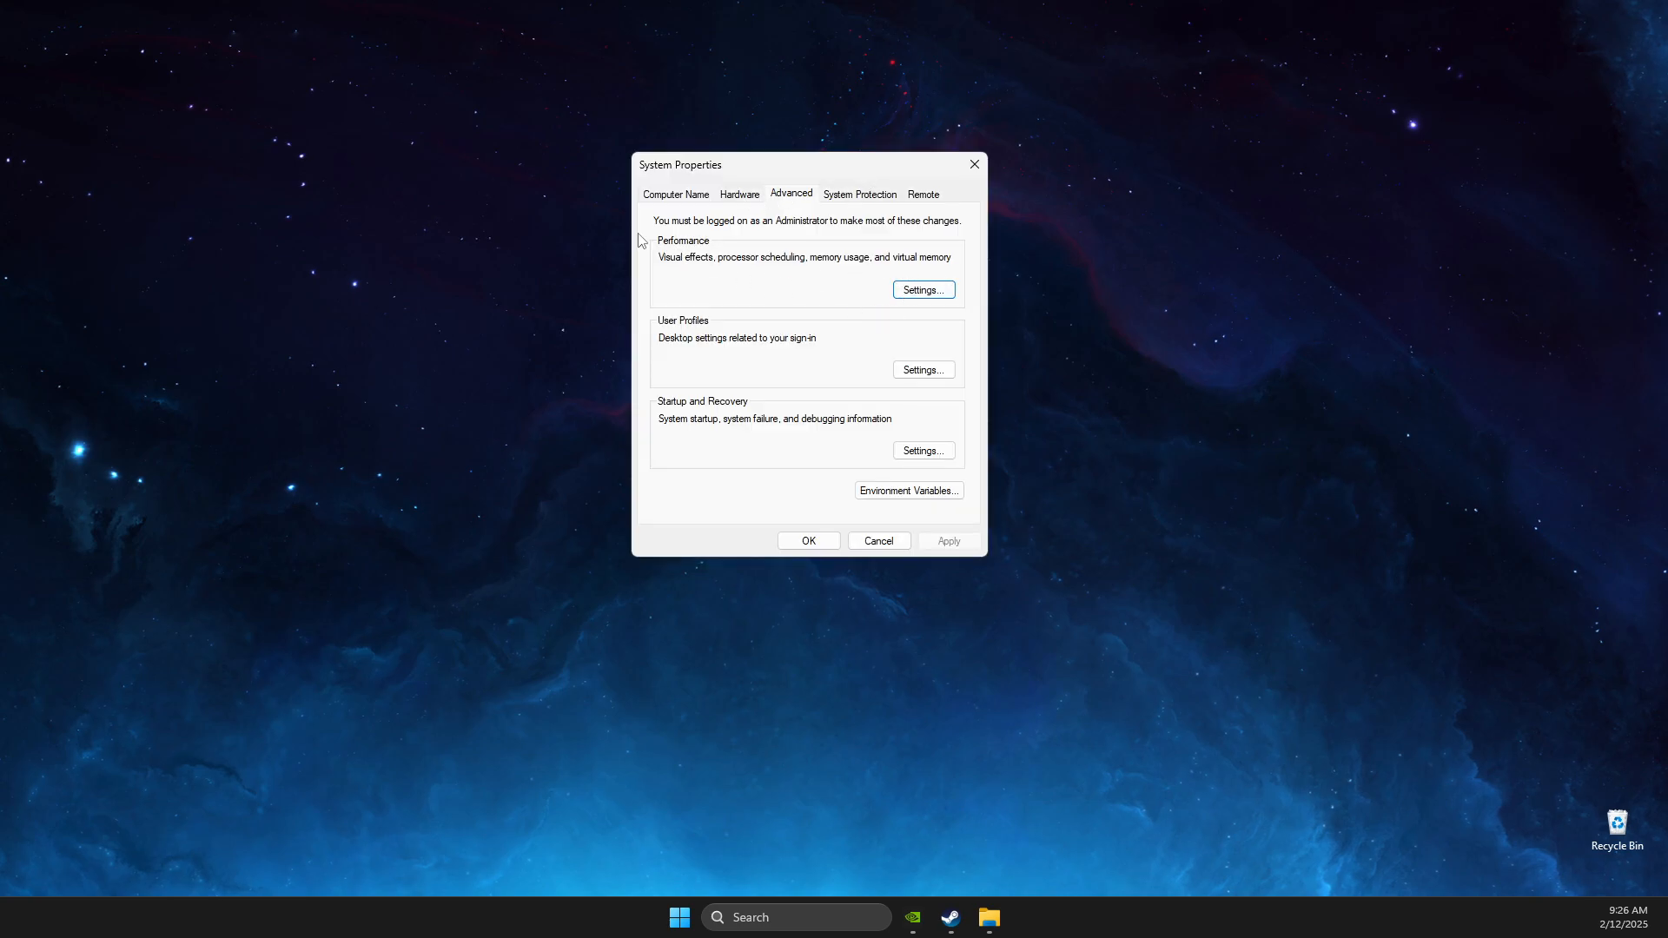
pyautogui.click(923, 296)
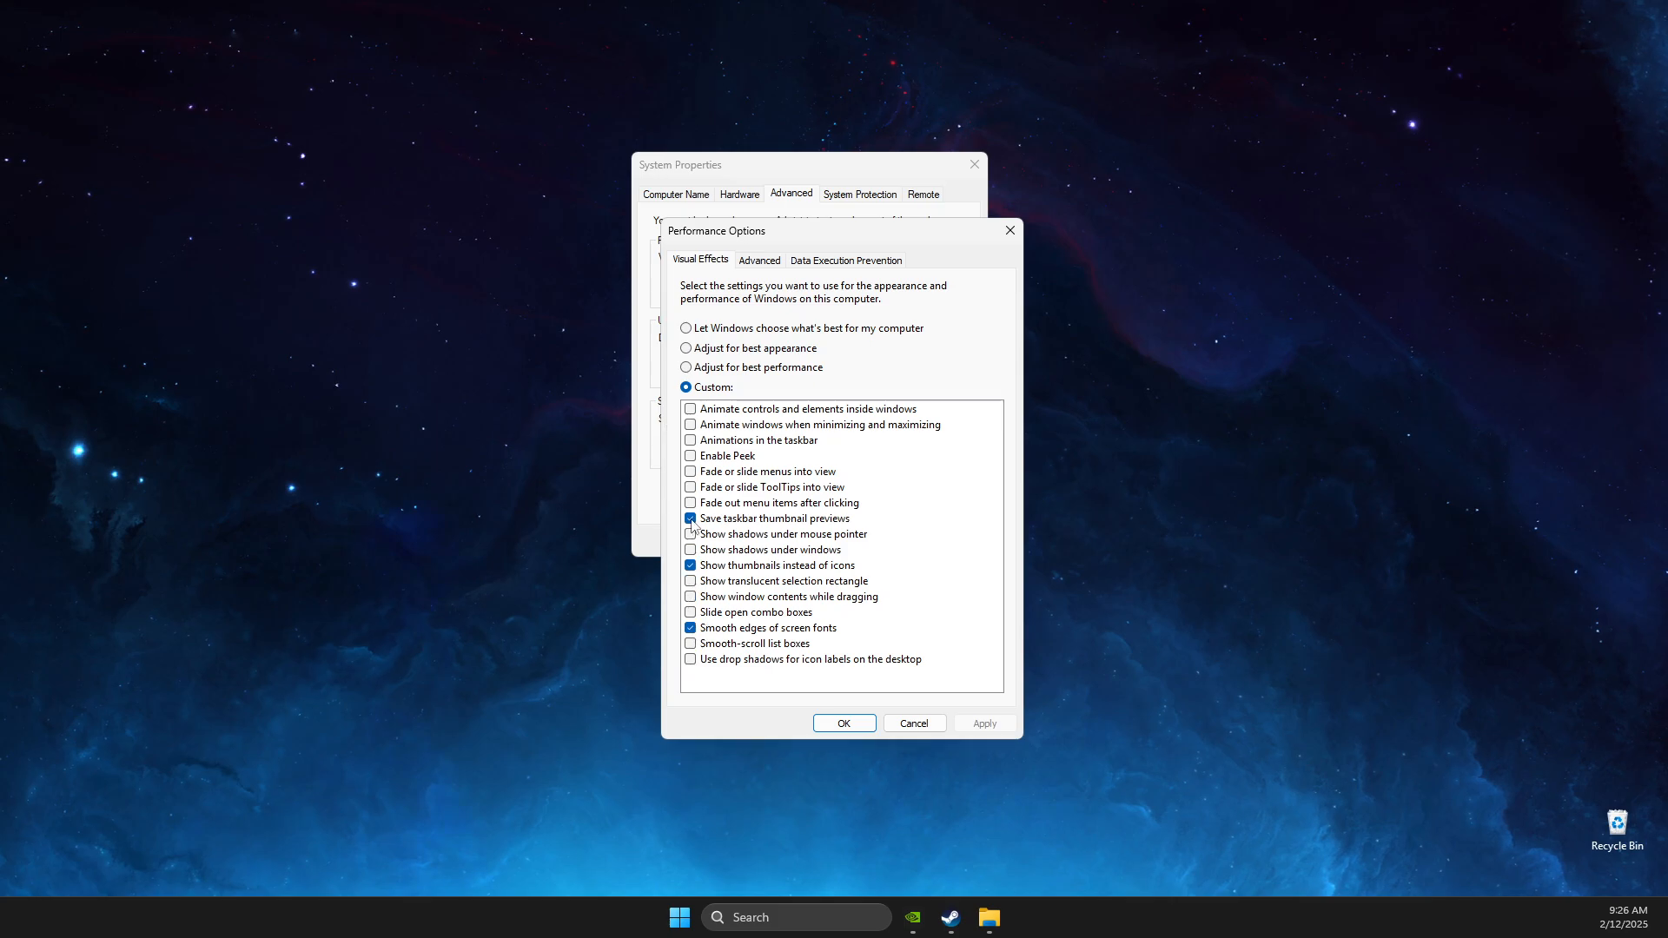
pyautogui.click(839, 721)
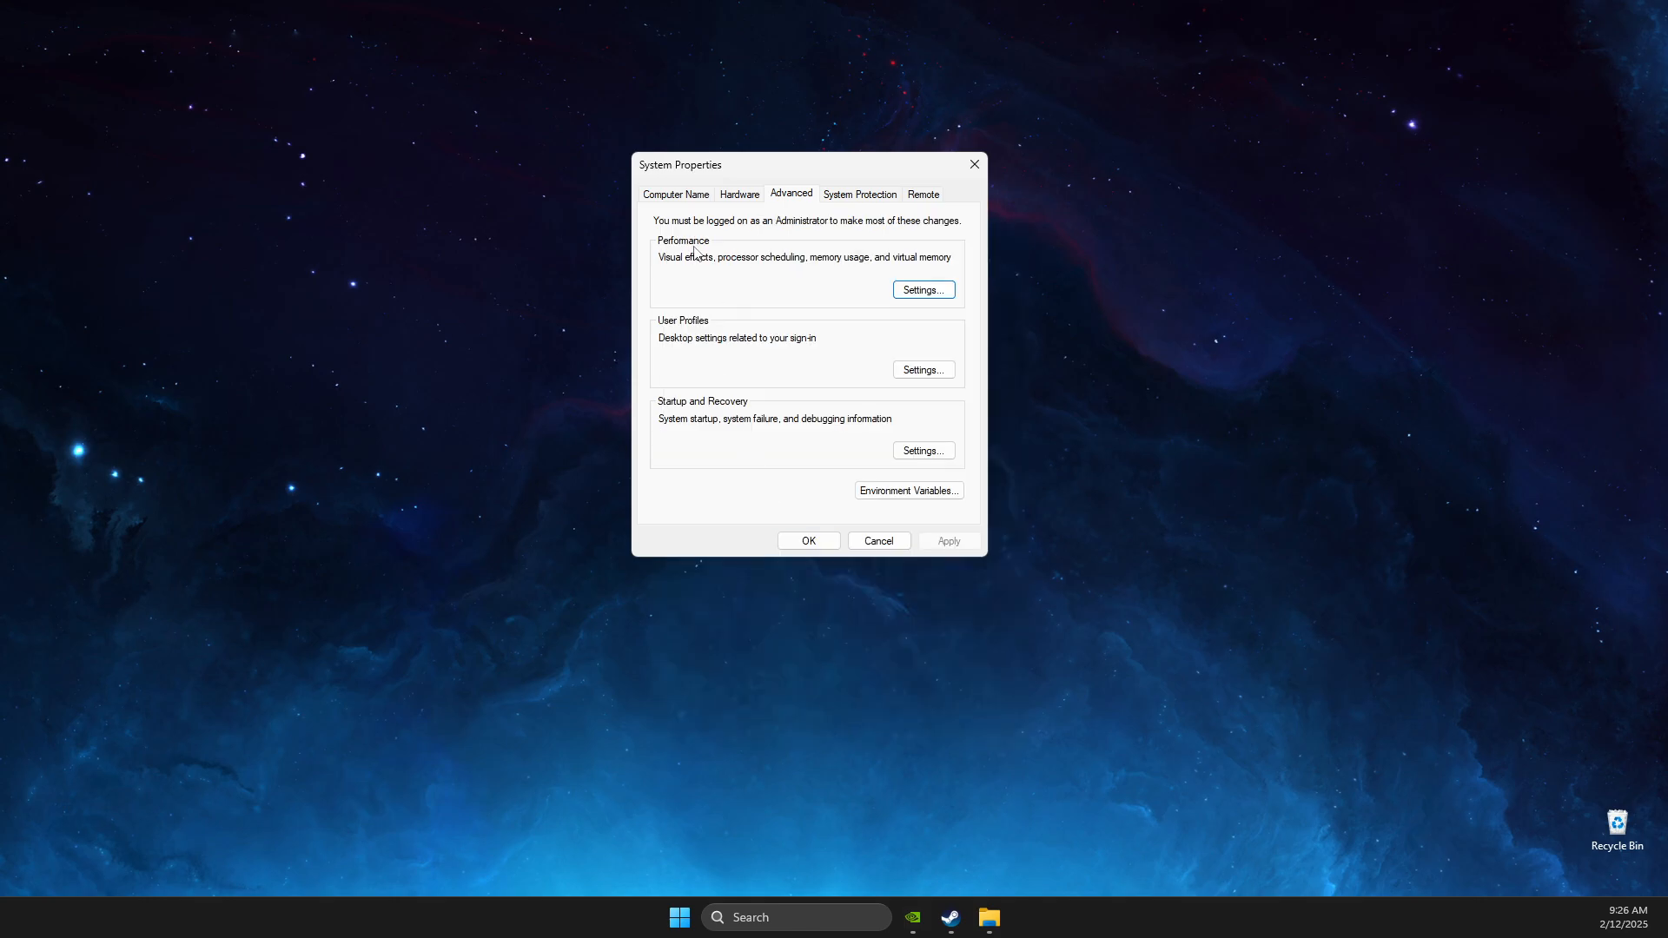
# Open the Virtual Memory settings from Performance Options, select drive E:, and choose a custom paging file size
pyautogui.click(923, 289)
pyautogui.click(759, 262)
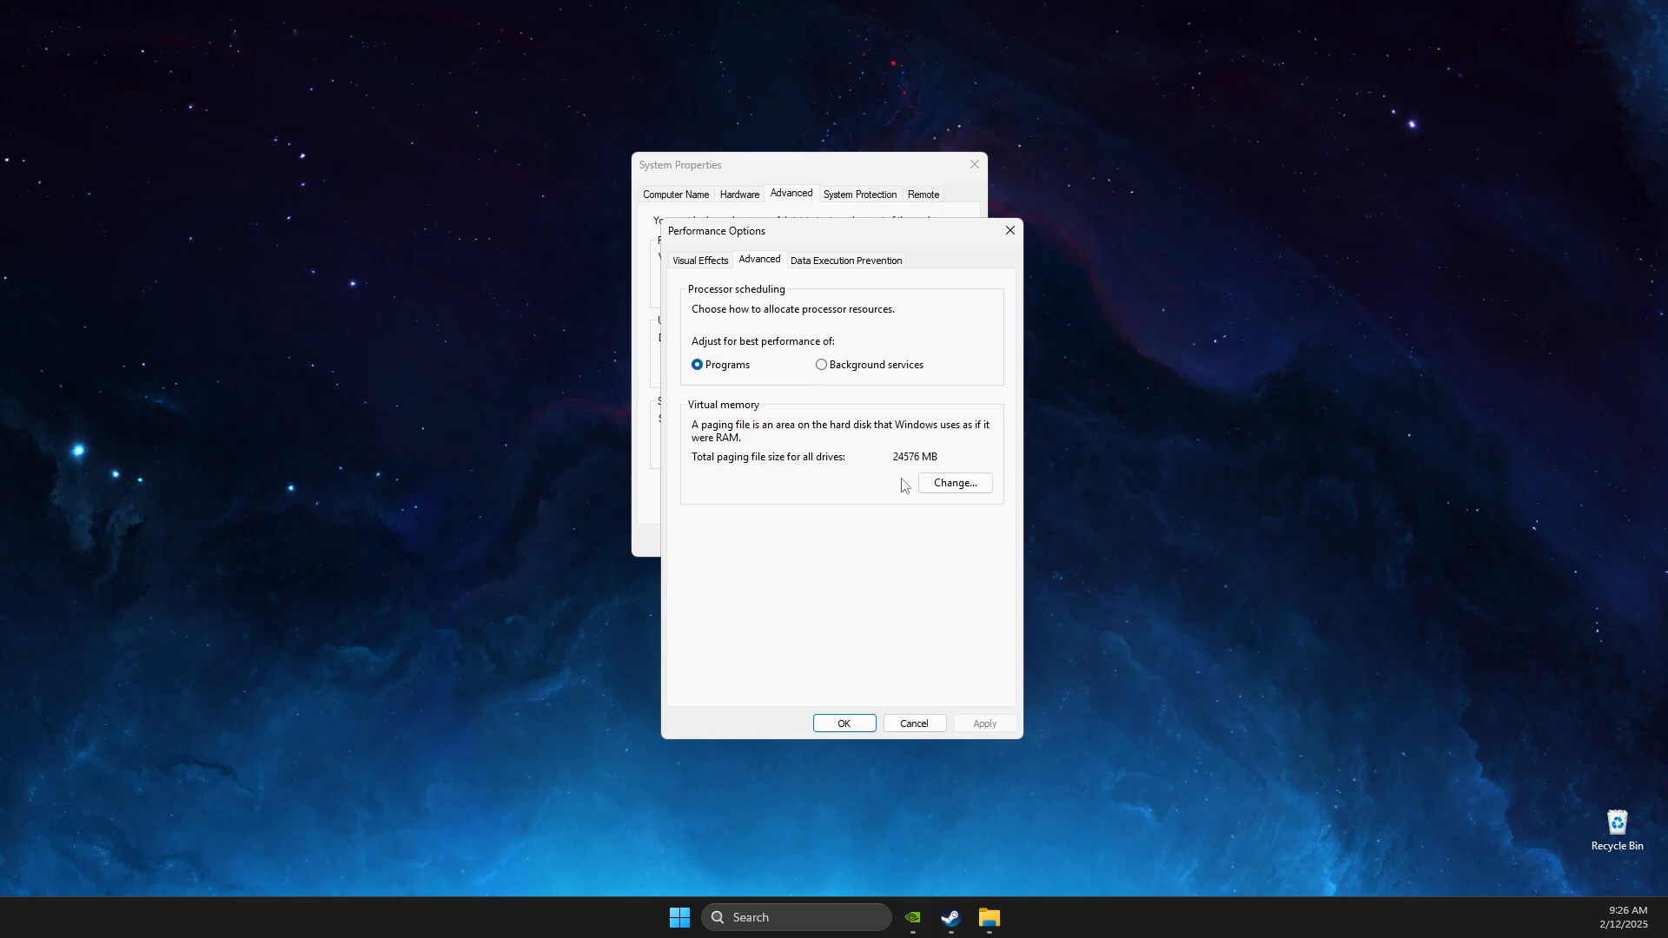
pyautogui.click(928, 484)
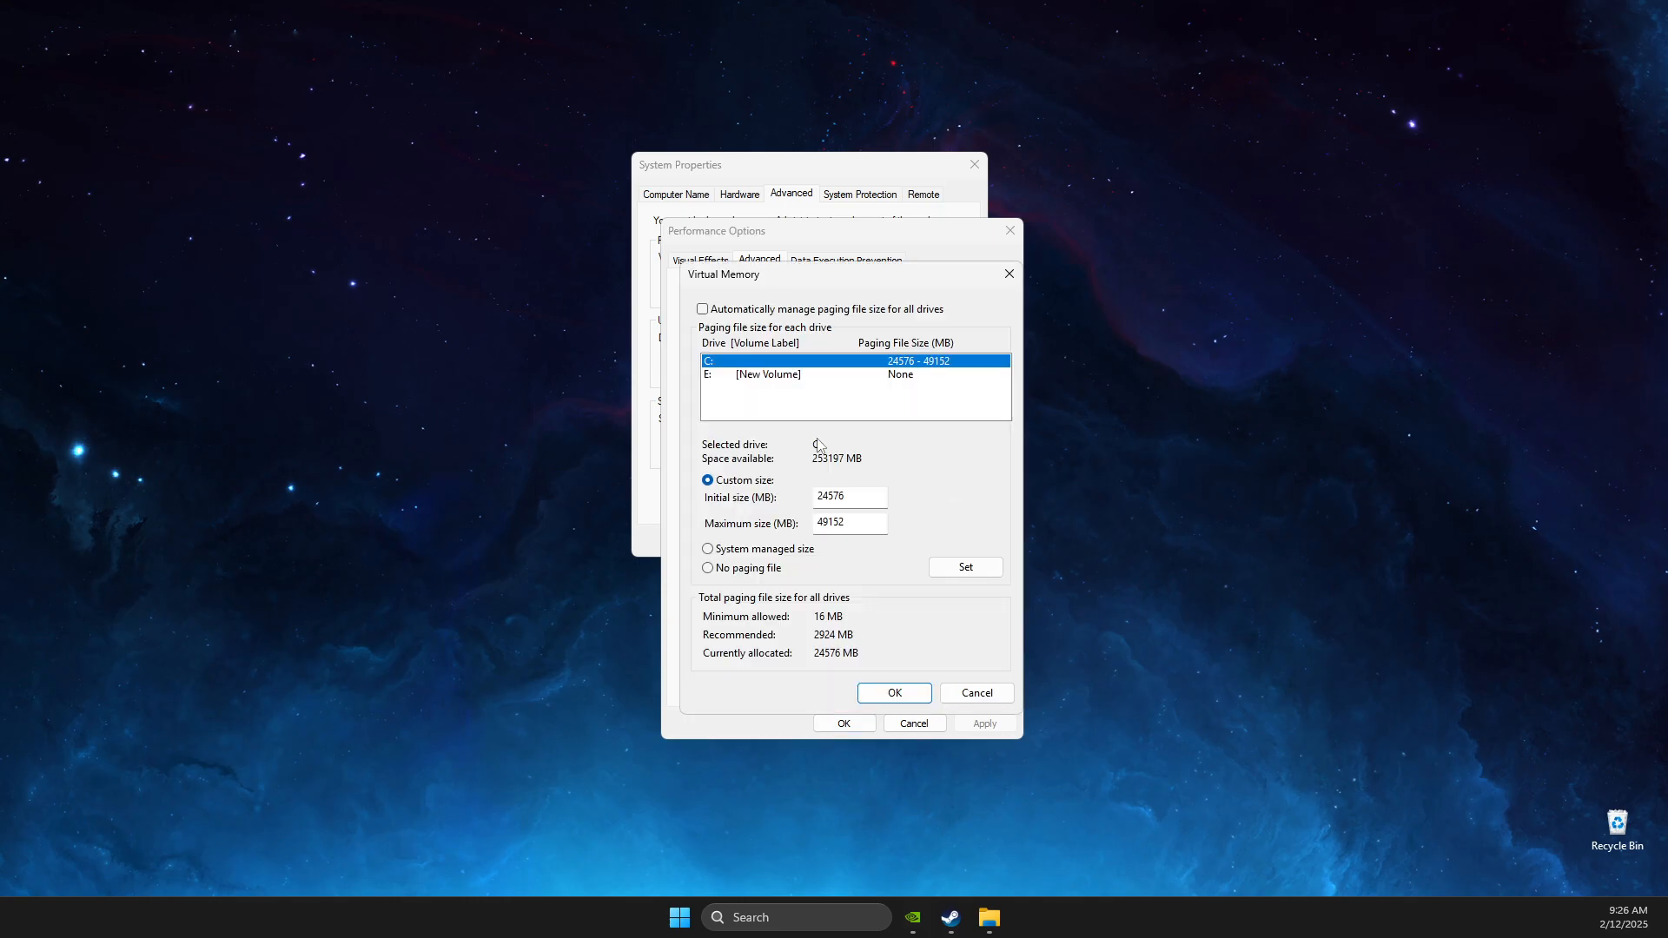
pyautogui.click(730, 377)
pyautogui.click(708, 480)
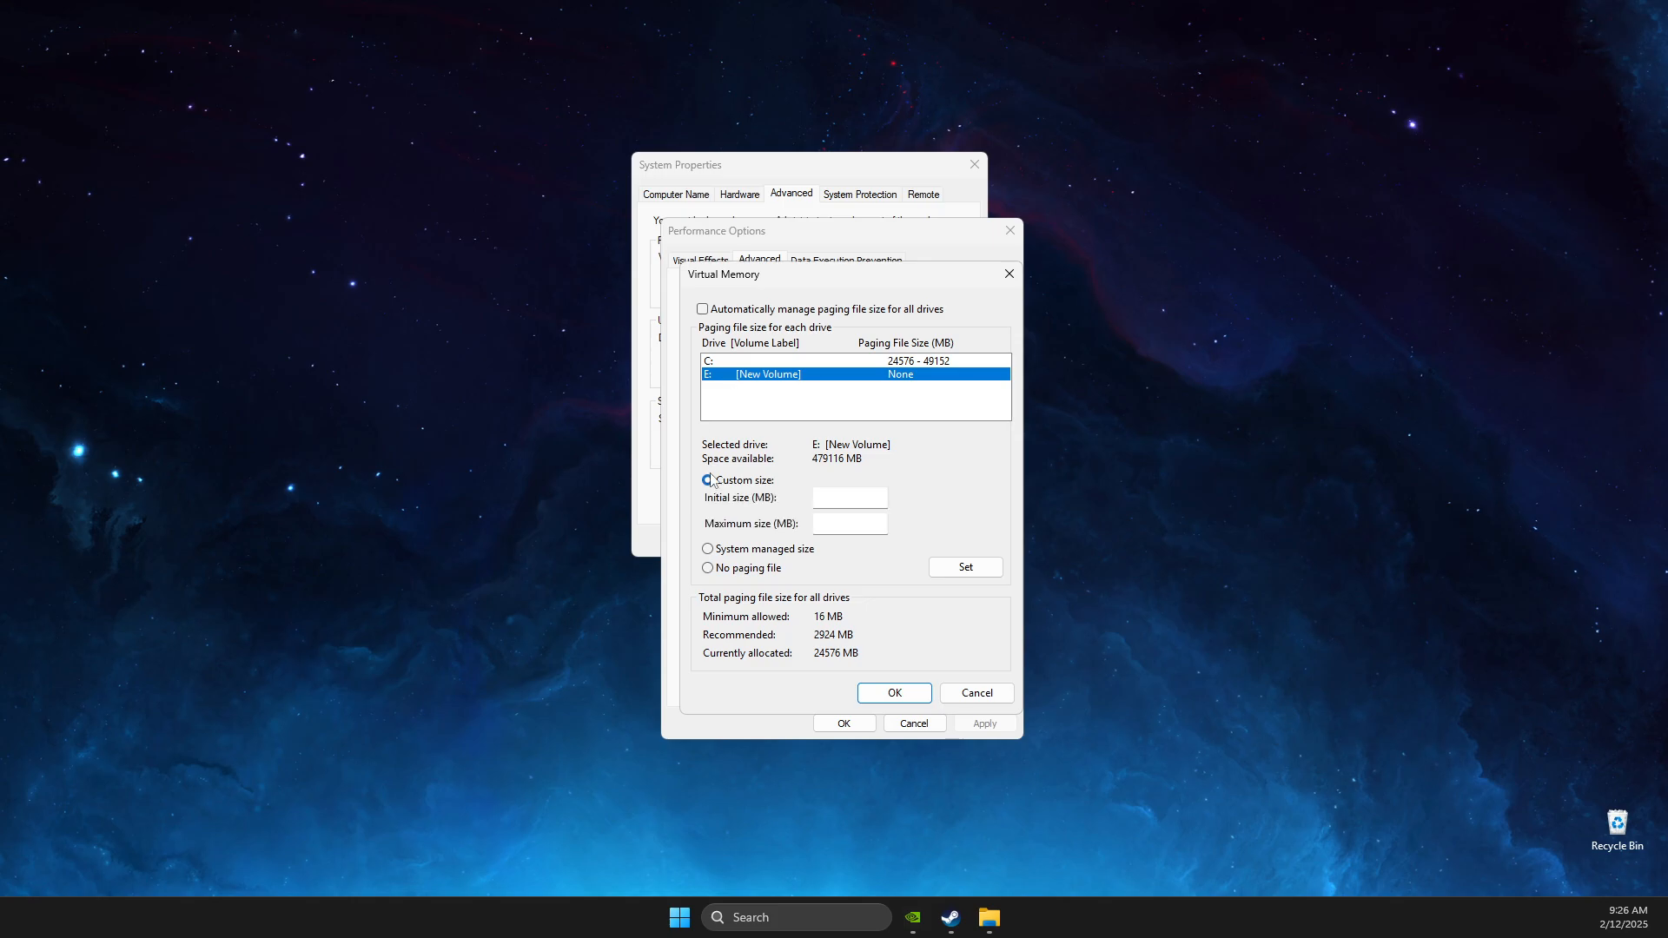
# Open Calculator and move its window clear of the Virtual Memory dialog
pyautogui.click(801, 904)
pyautogui.write('calculator')
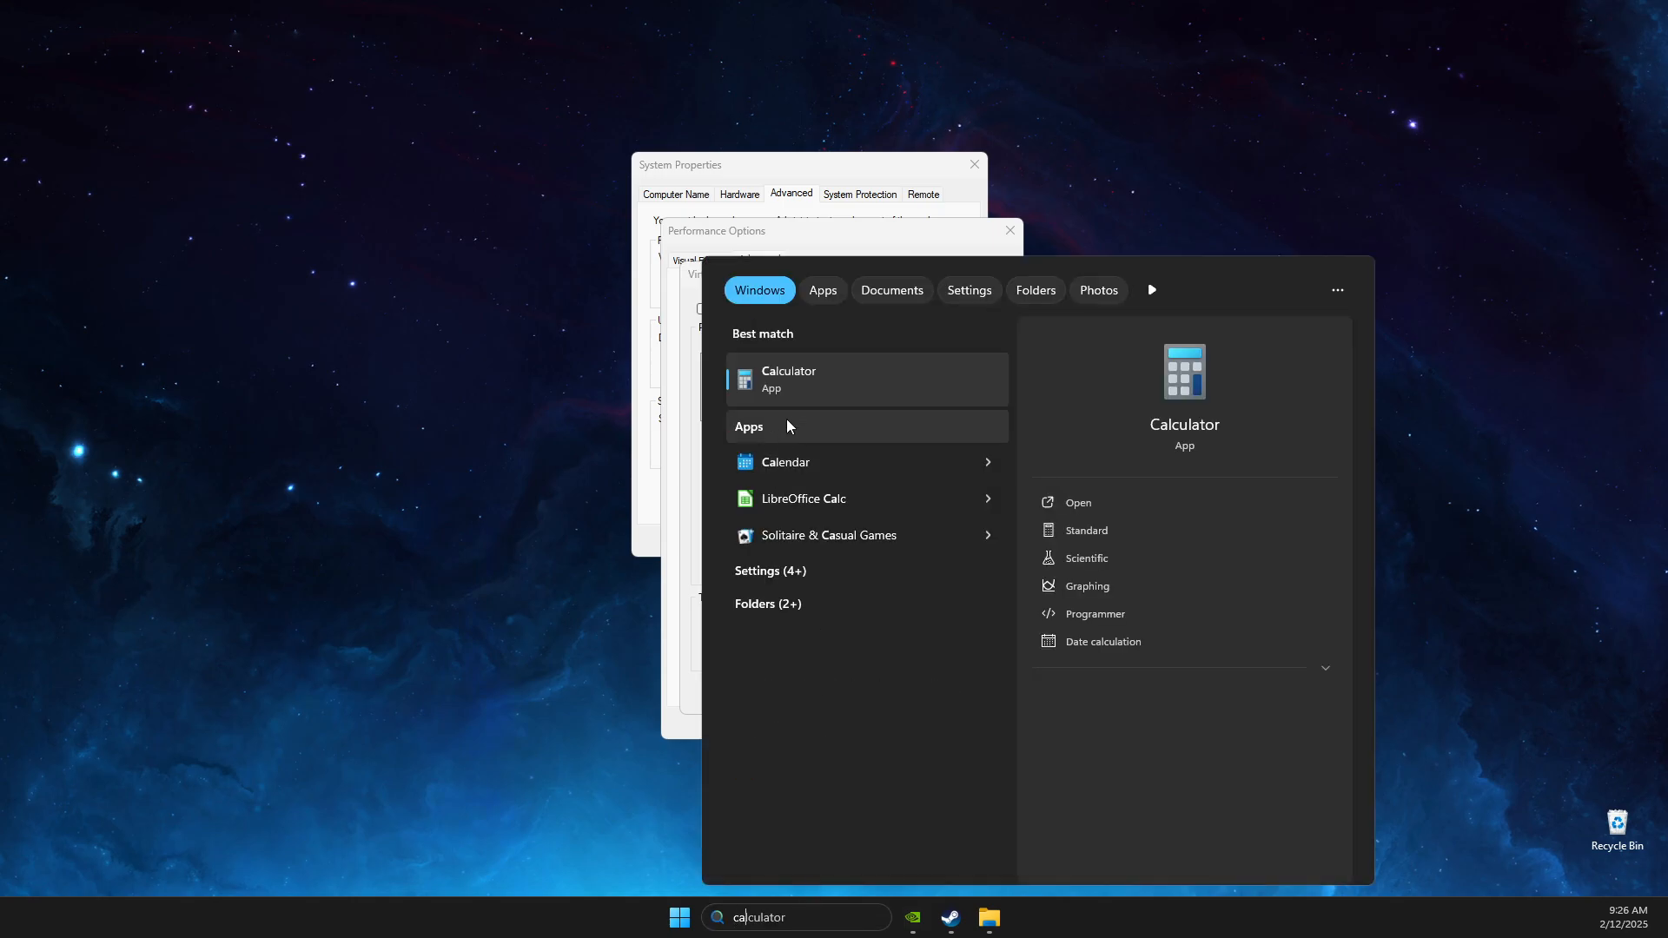
pyautogui.click(778, 389)
pyautogui.moveTo(209, 195); pyautogui.dragTo(1306, 224)
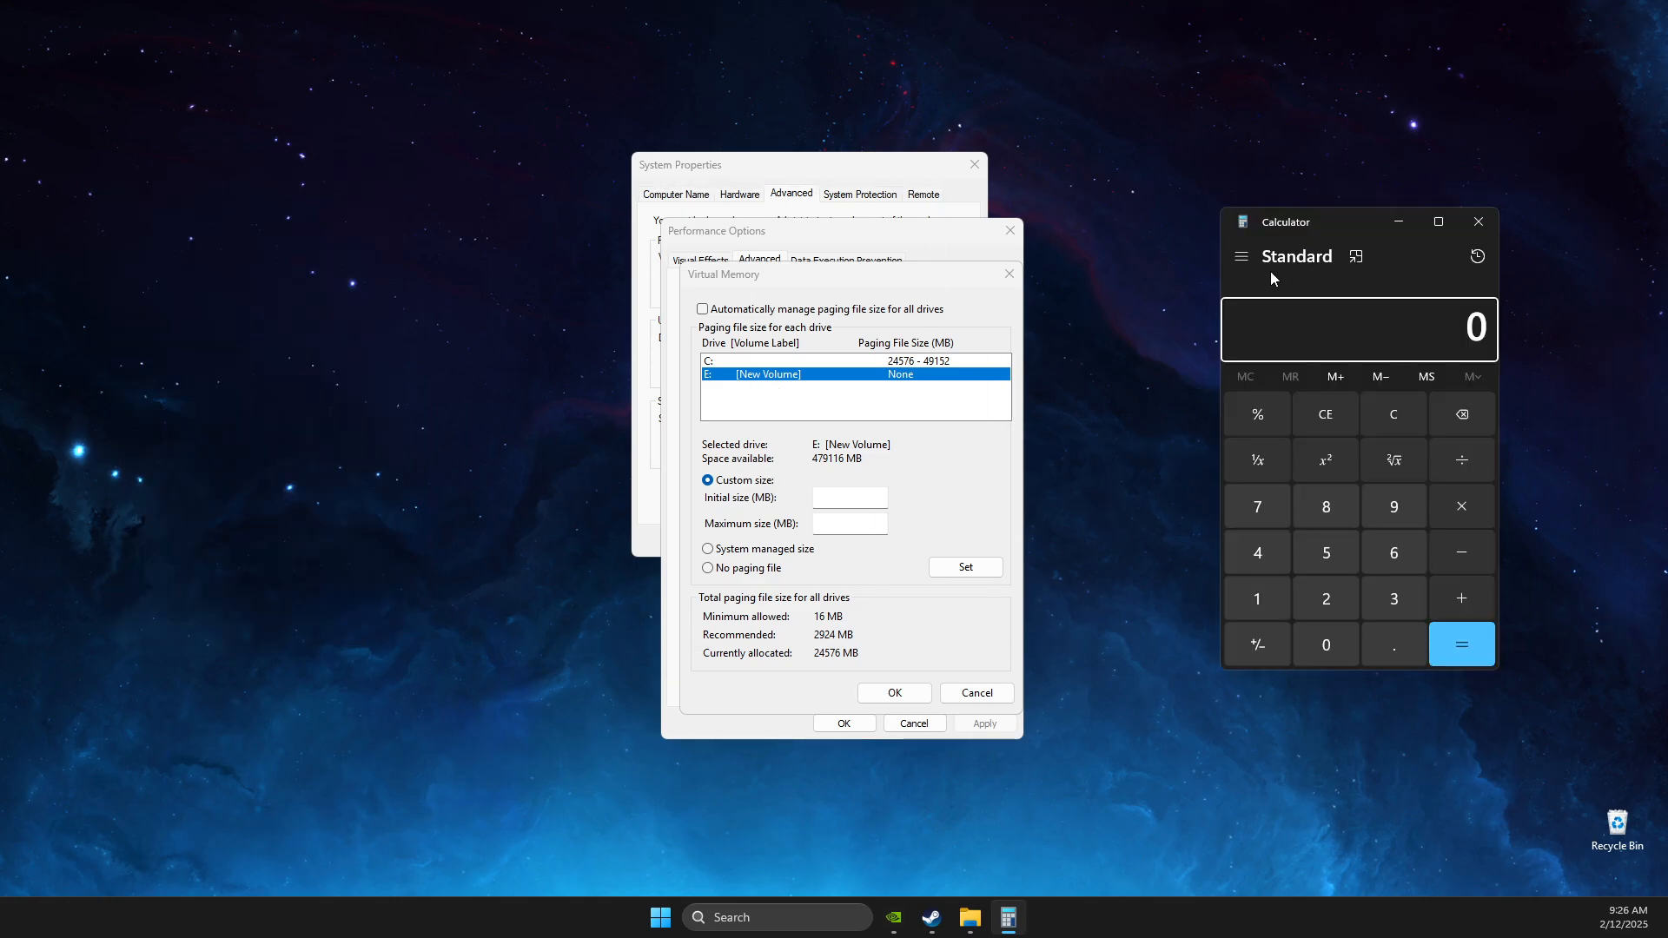
# Calculate the initial paging file size as 16 × 1024 × 1.5
pyautogui.click(1253, 596)
pyautogui.click(1383, 544)
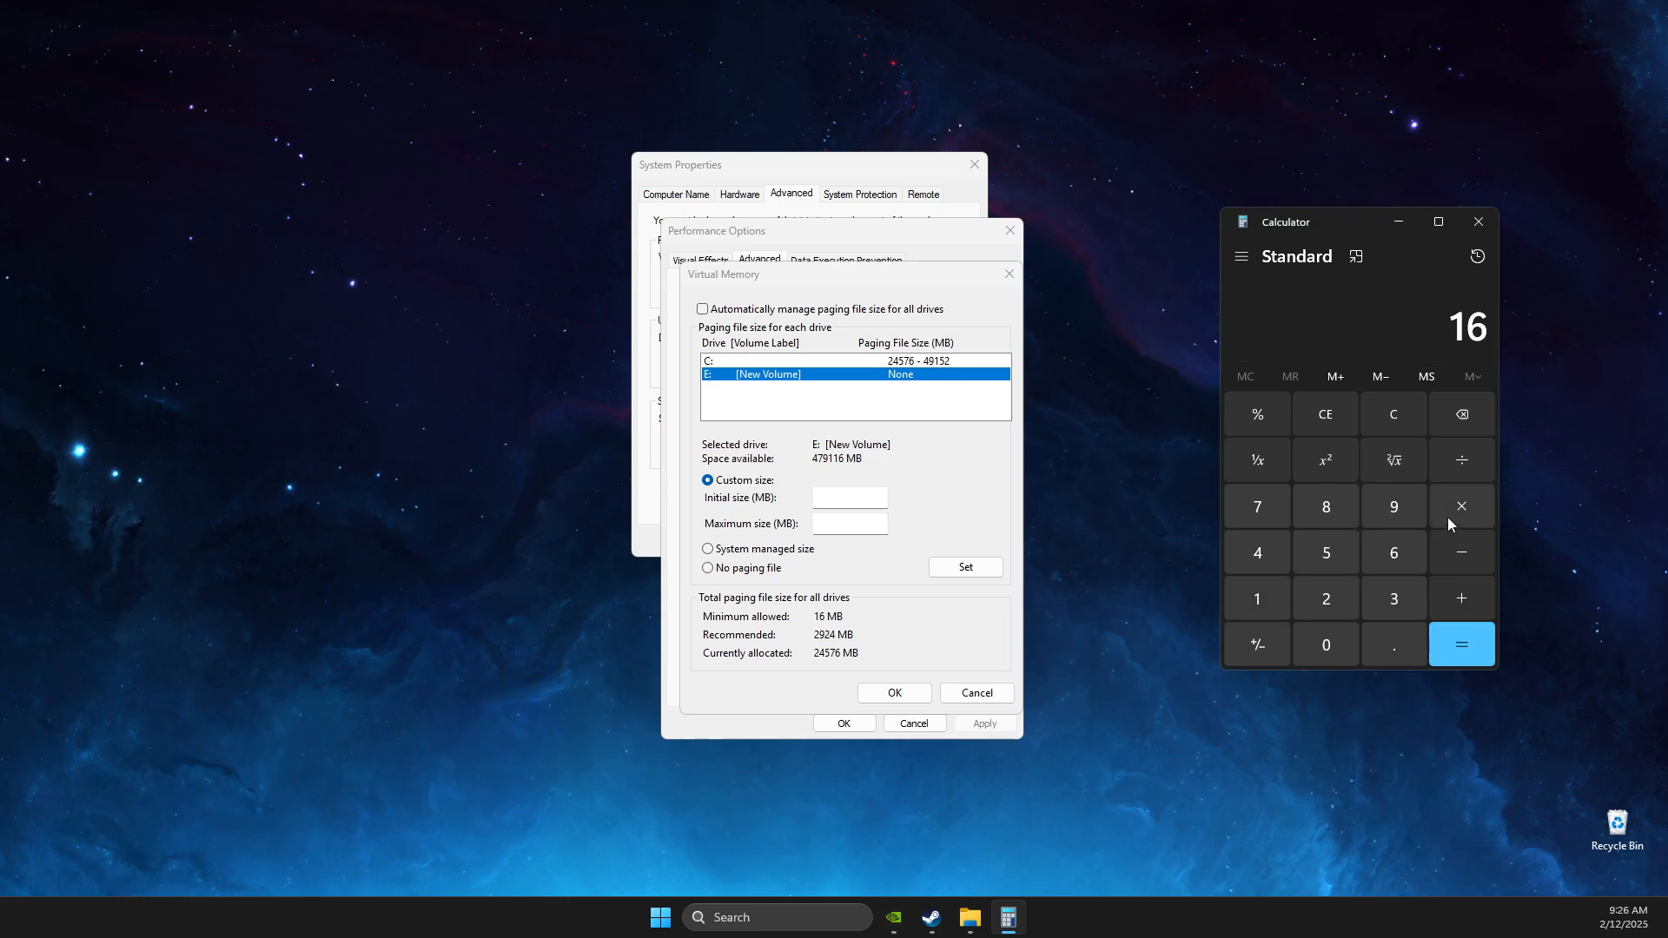
pyautogui.click(1259, 603)
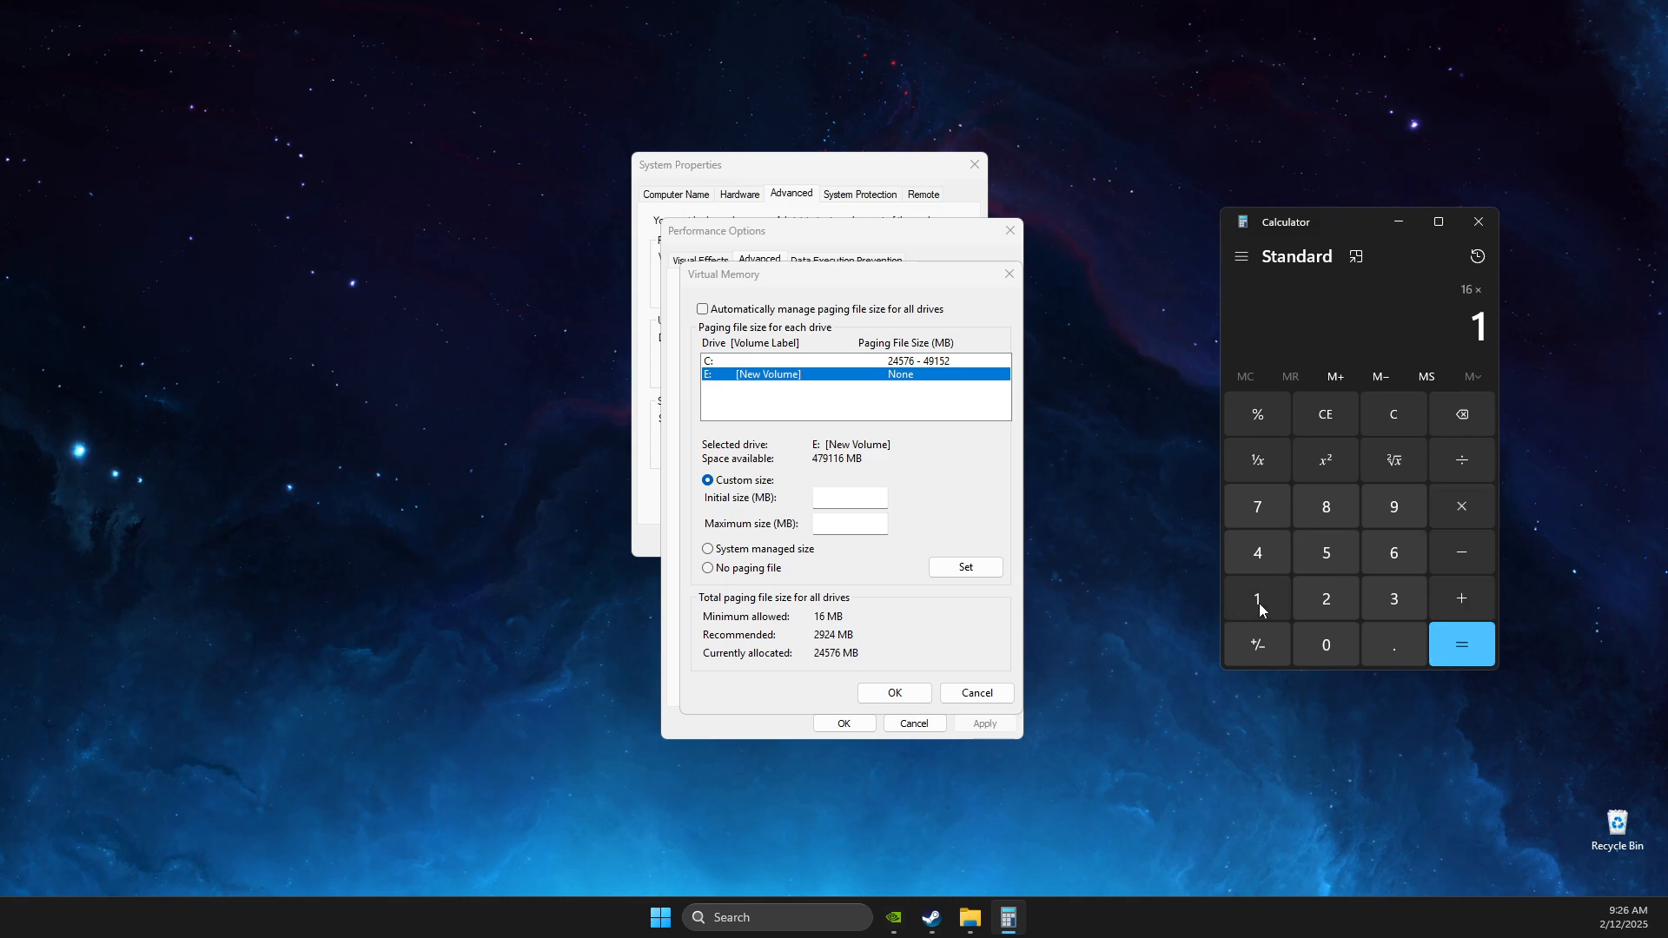
pyautogui.click(1314, 631)
pyautogui.click(1304, 599)
pyautogui.click(1270, 562)
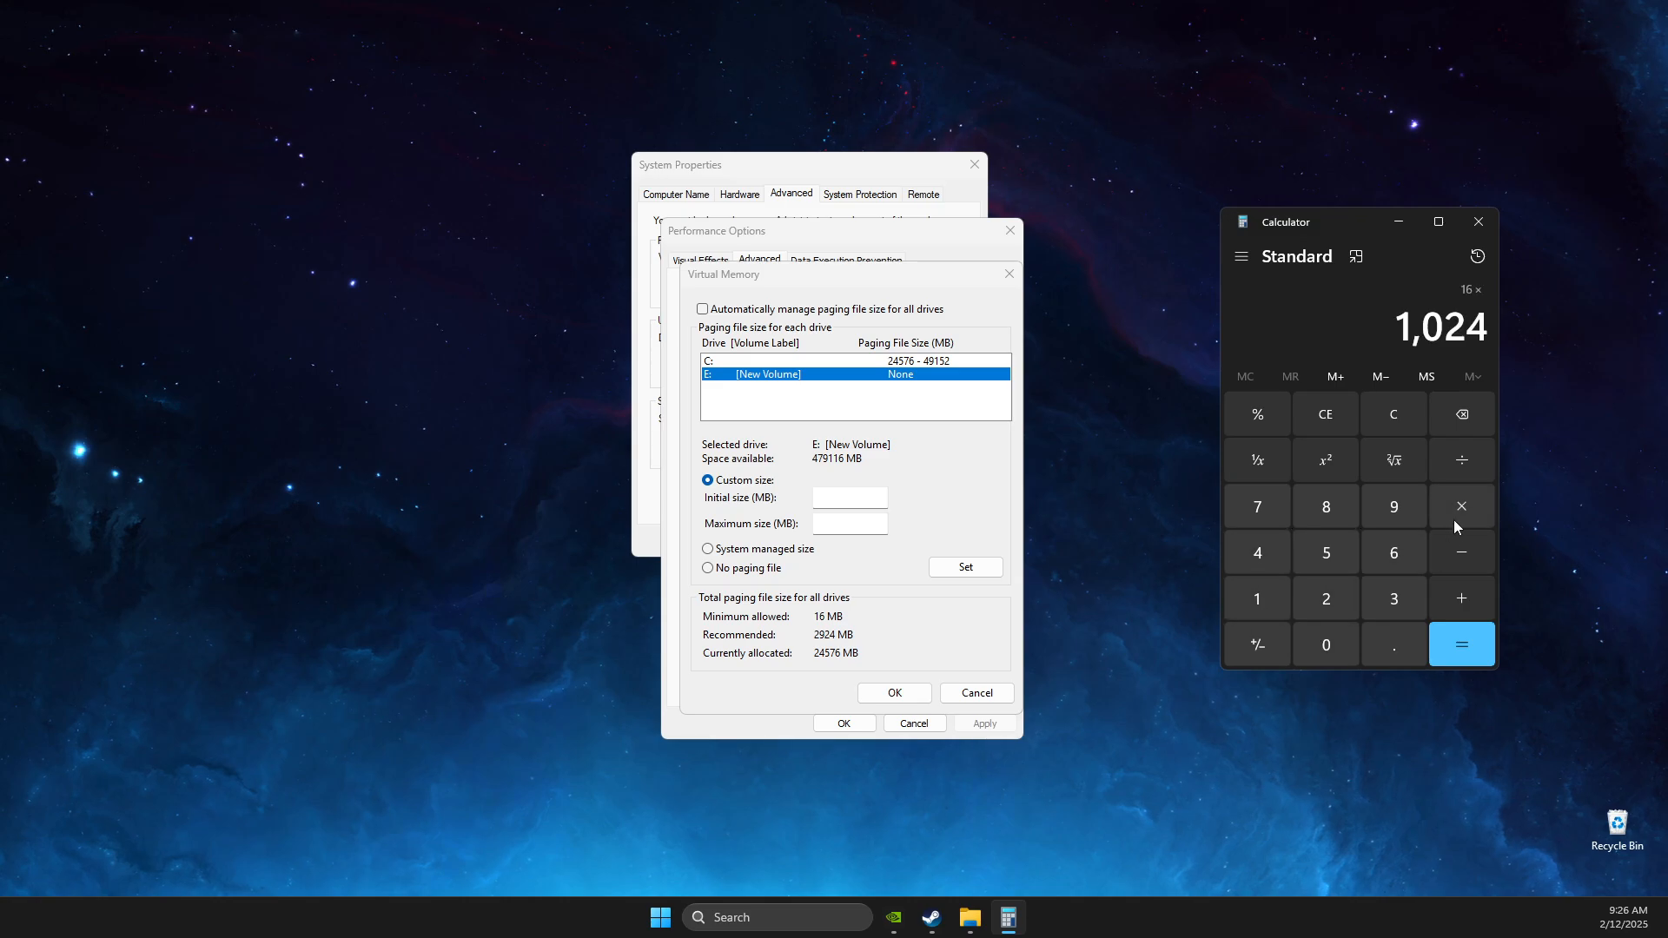
pyautogui.click(1451, 517)
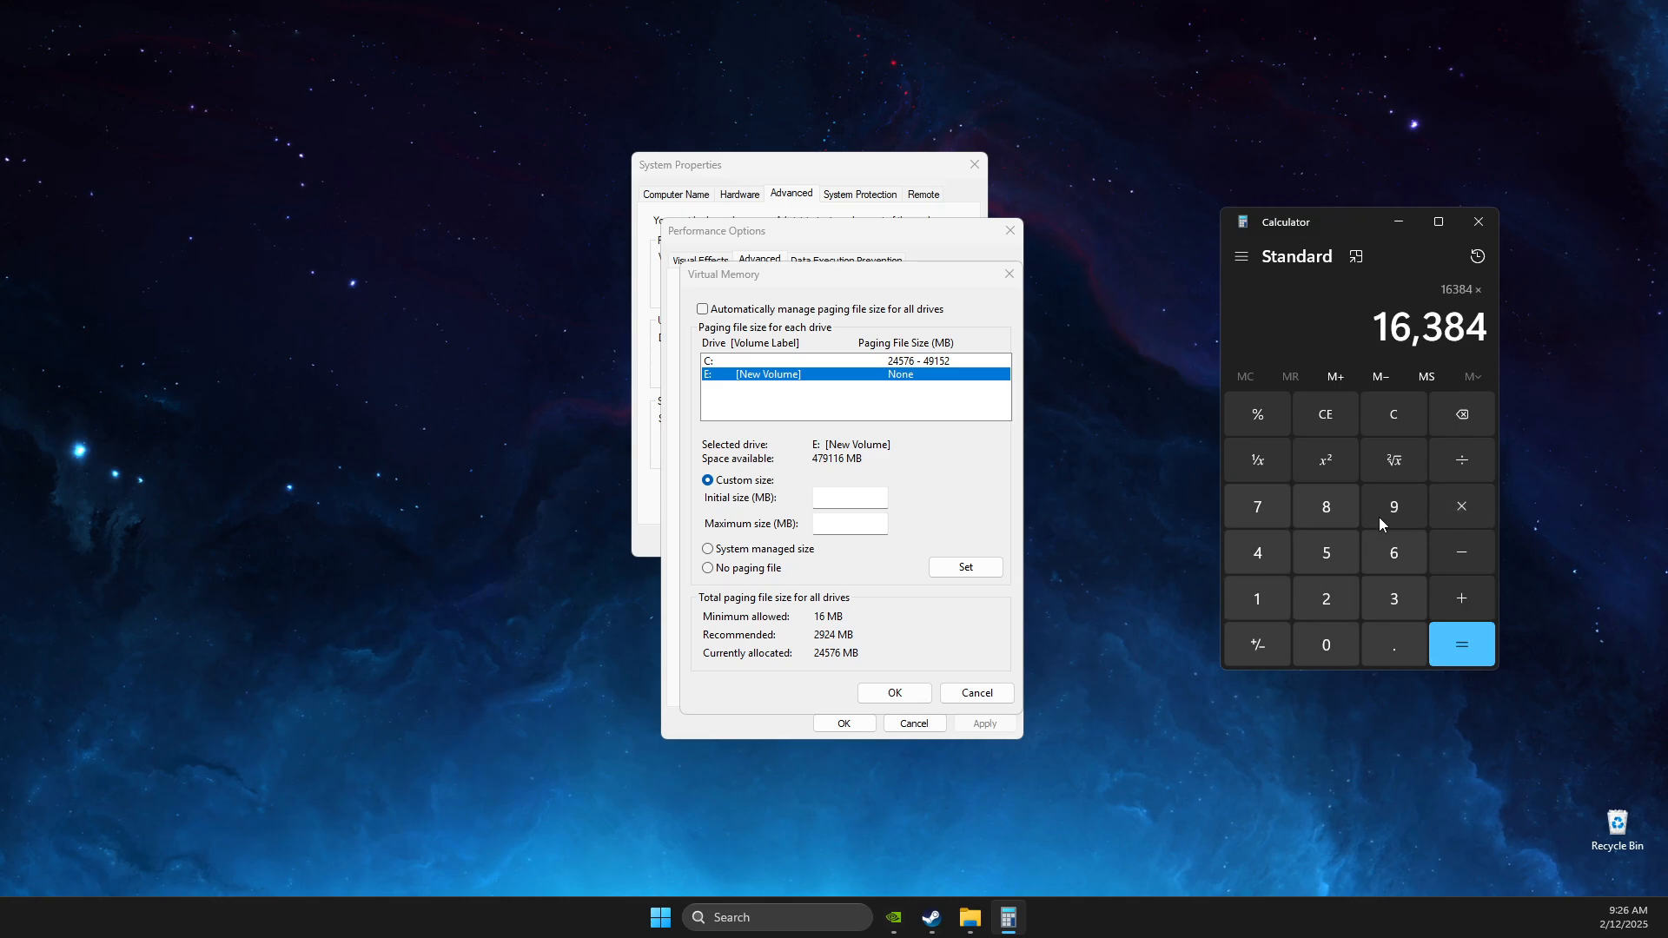
pyautogui.click(1254, 592)
pyautogui.click(1381, 643)
pyautogui.click(1327, 553)
pyautogui.click(1455, 635)
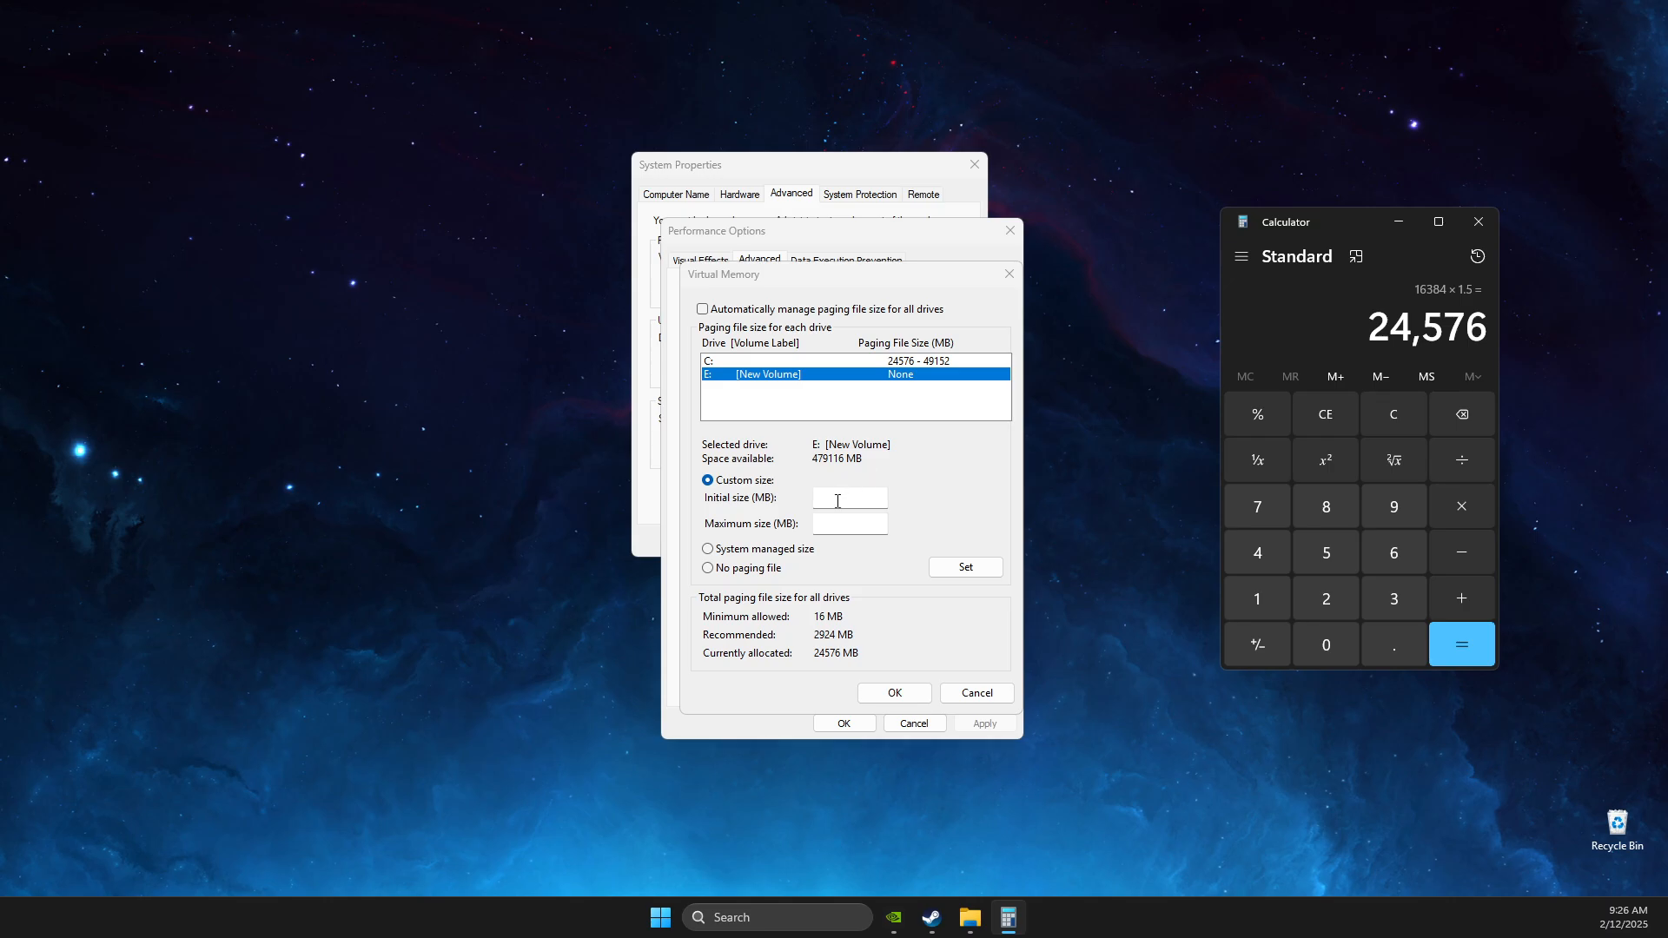
# Clear the calculation and compute the maximum paging file size as 16 × 1024 × 3, highlighting the result
pyautogui.click(1396, 417)
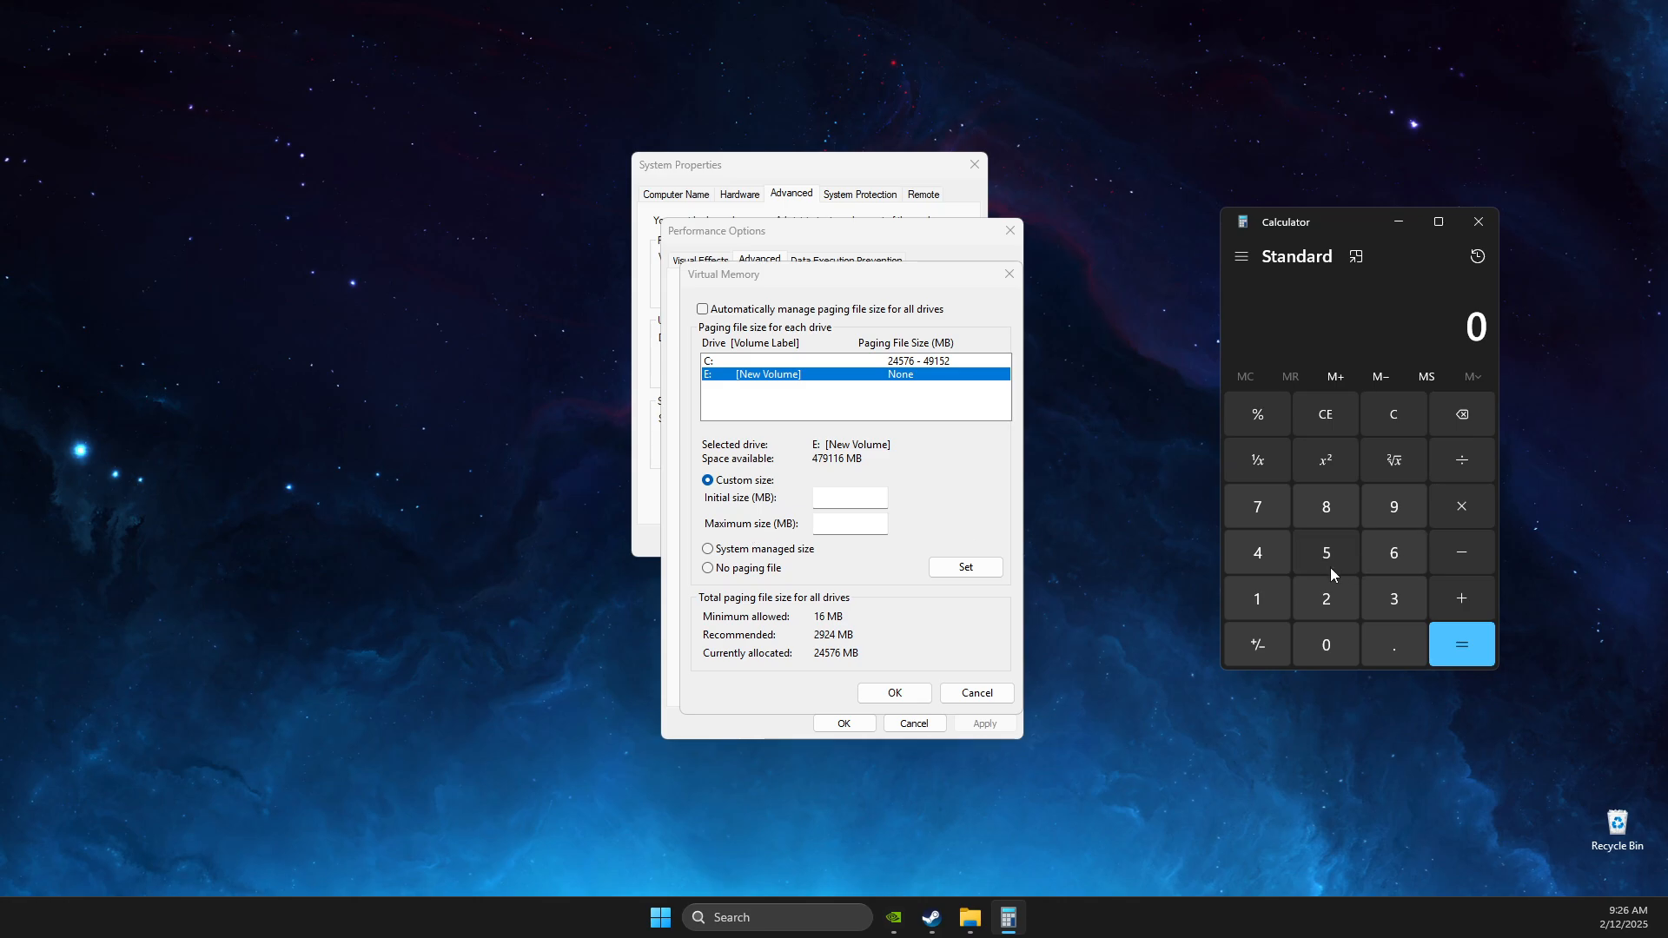
pyautogui.write('16')
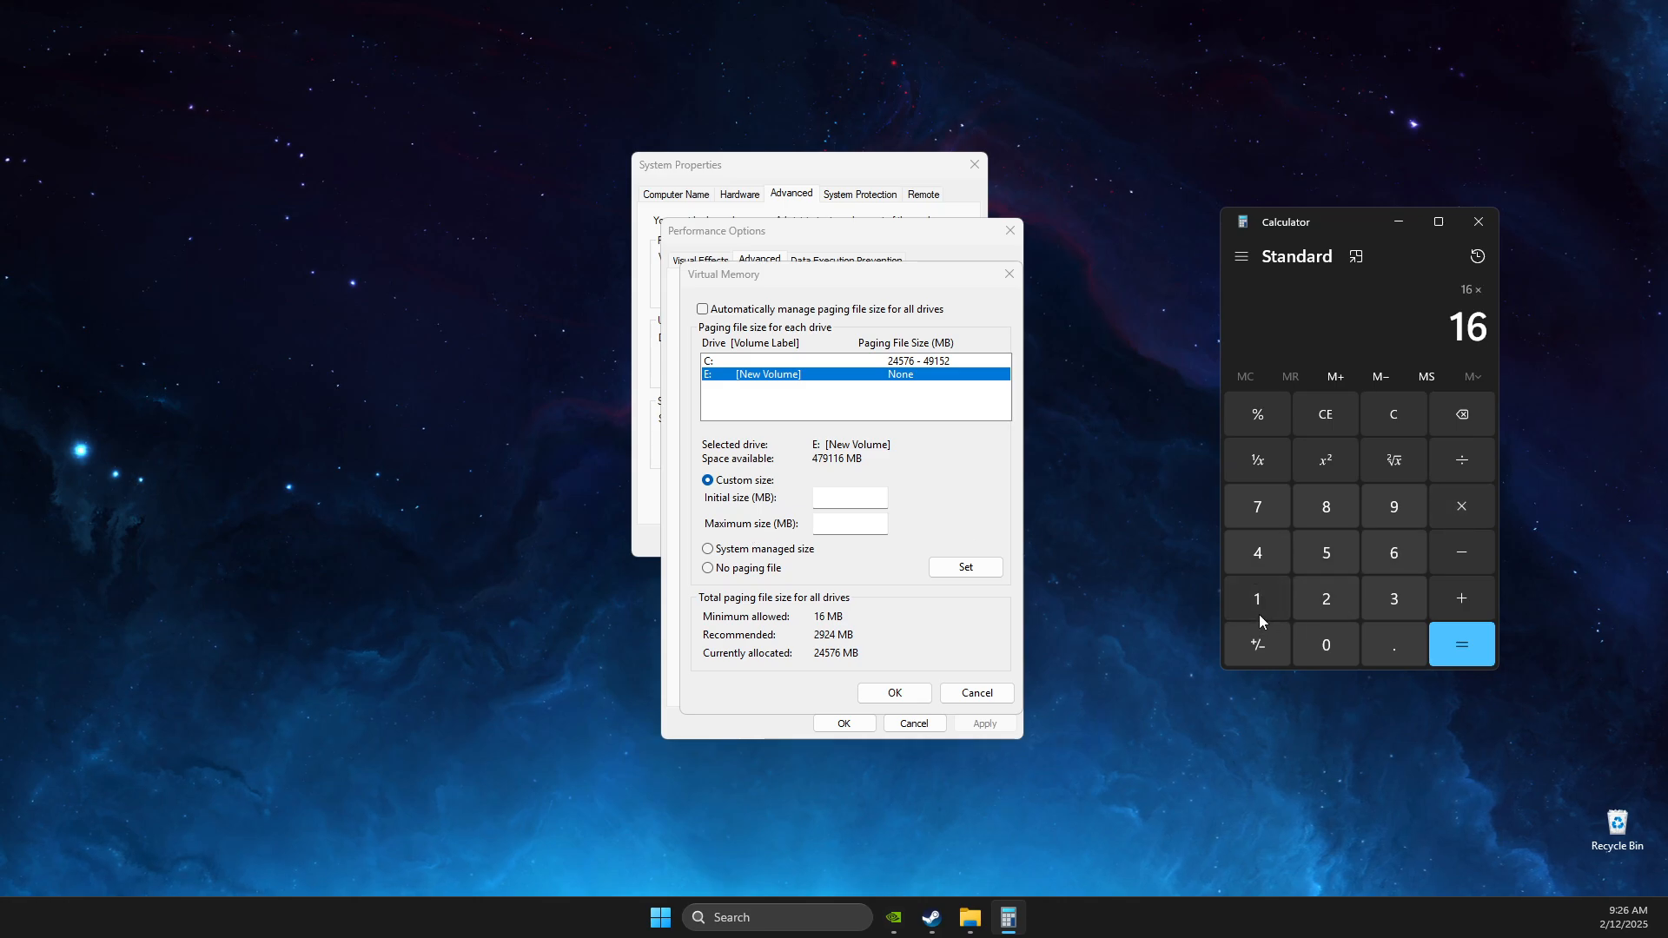
pyautogui.write('1024')
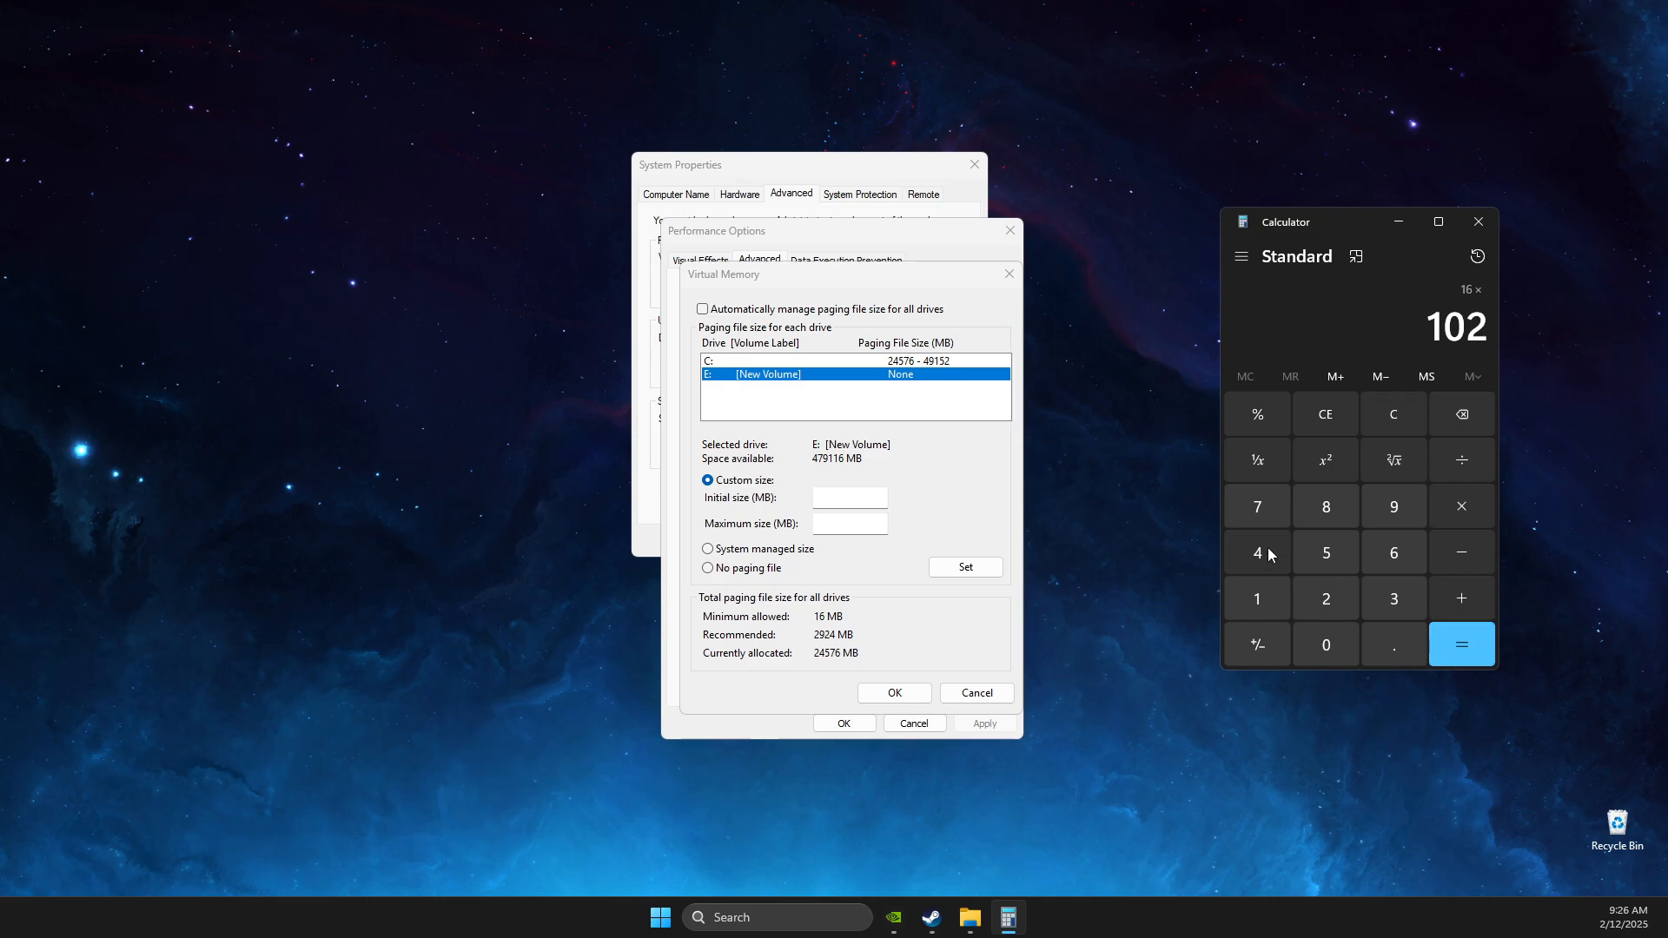
pyautogui.press('Return')
pyautogui.write('*3')
pyautogui.press('Return')
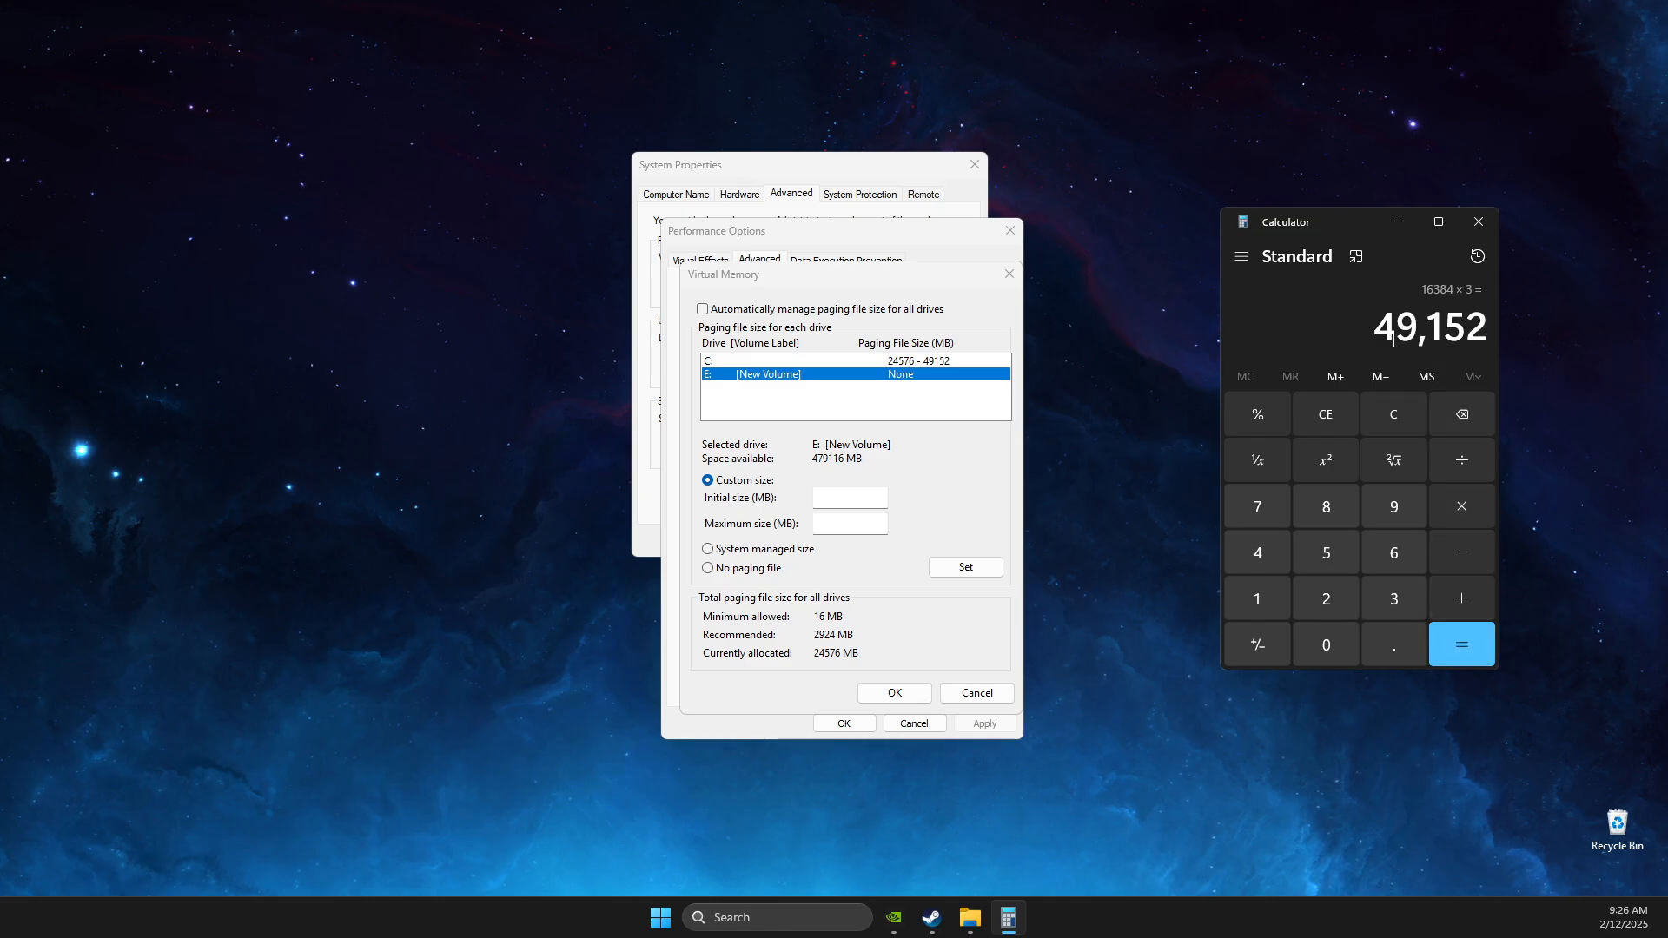
pyautogui.moveTo(1393, 339); pyautogui.dragTo(1488, 334)
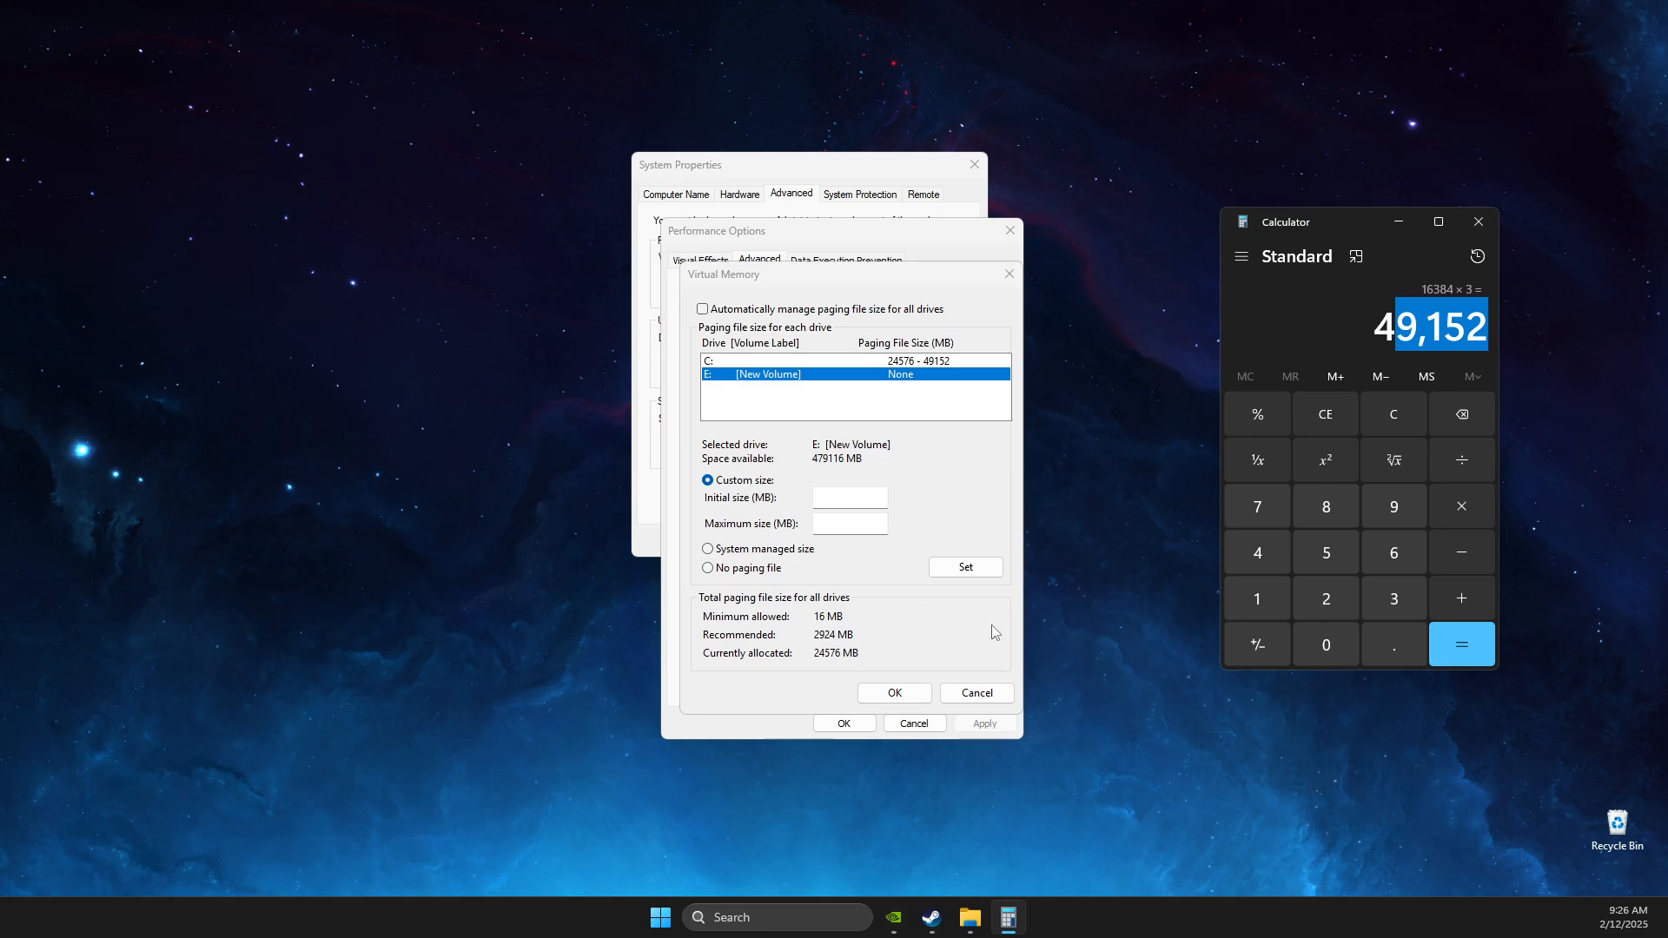
# Close Calculator, cancel the Virtual Memory and Performance Options dialogs, and close System Properties
pyautogui.click(1479, 221)
pyautogui.click(969, 697)
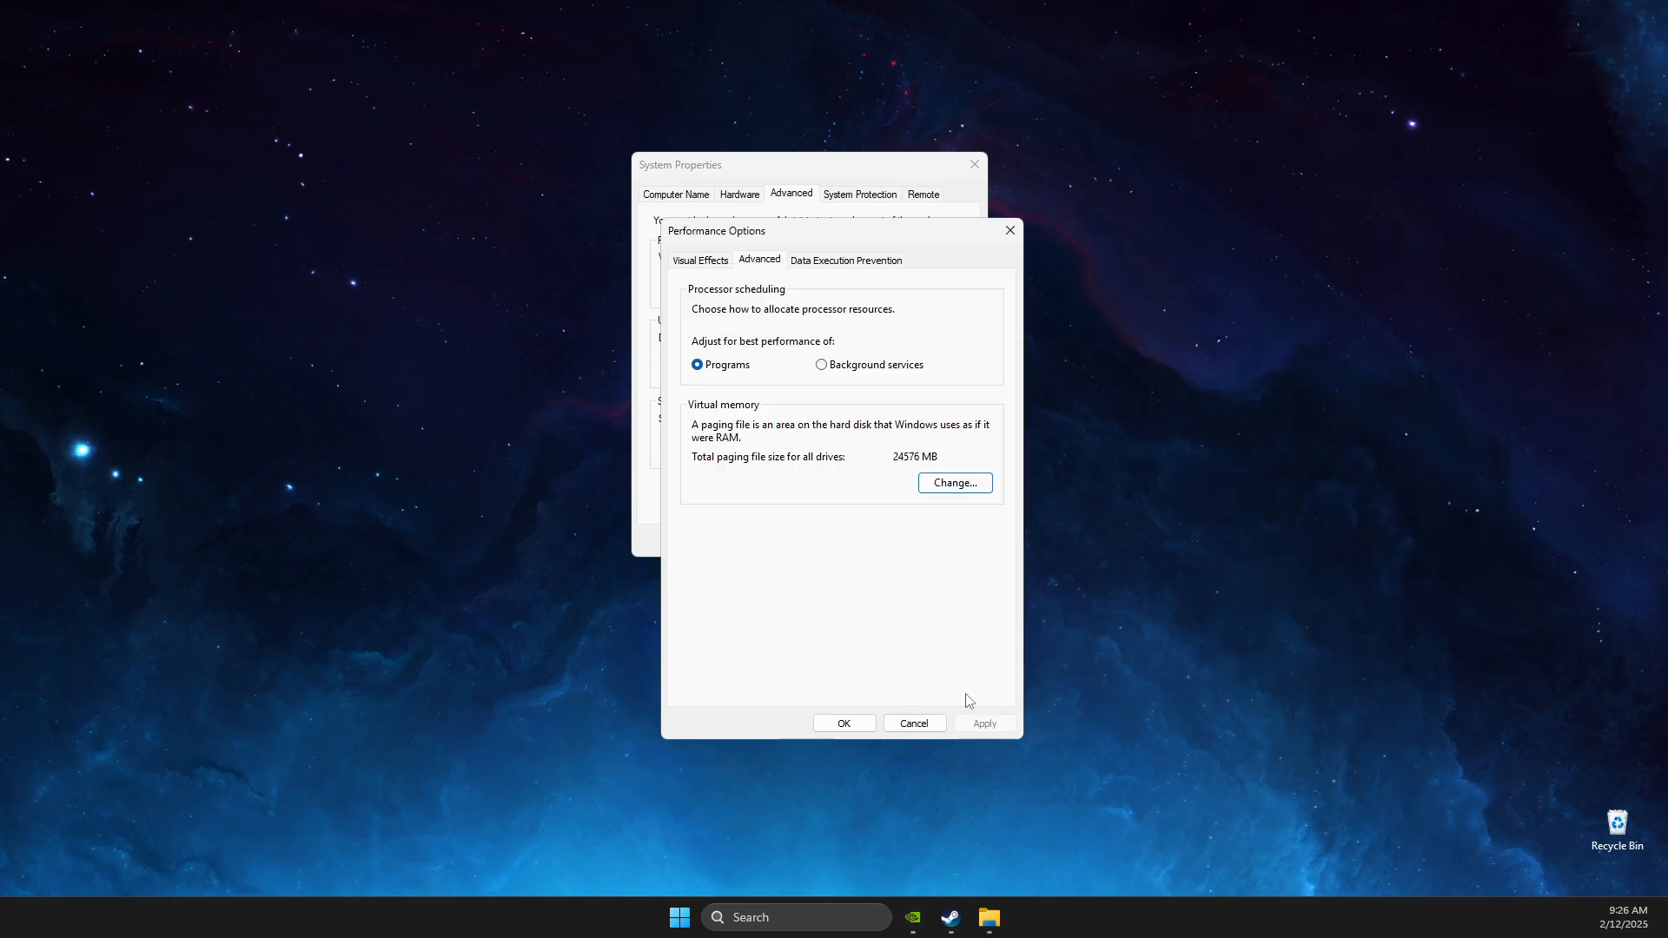
pyautogui.click(914, 723)
pyautogui.click(974, 165)
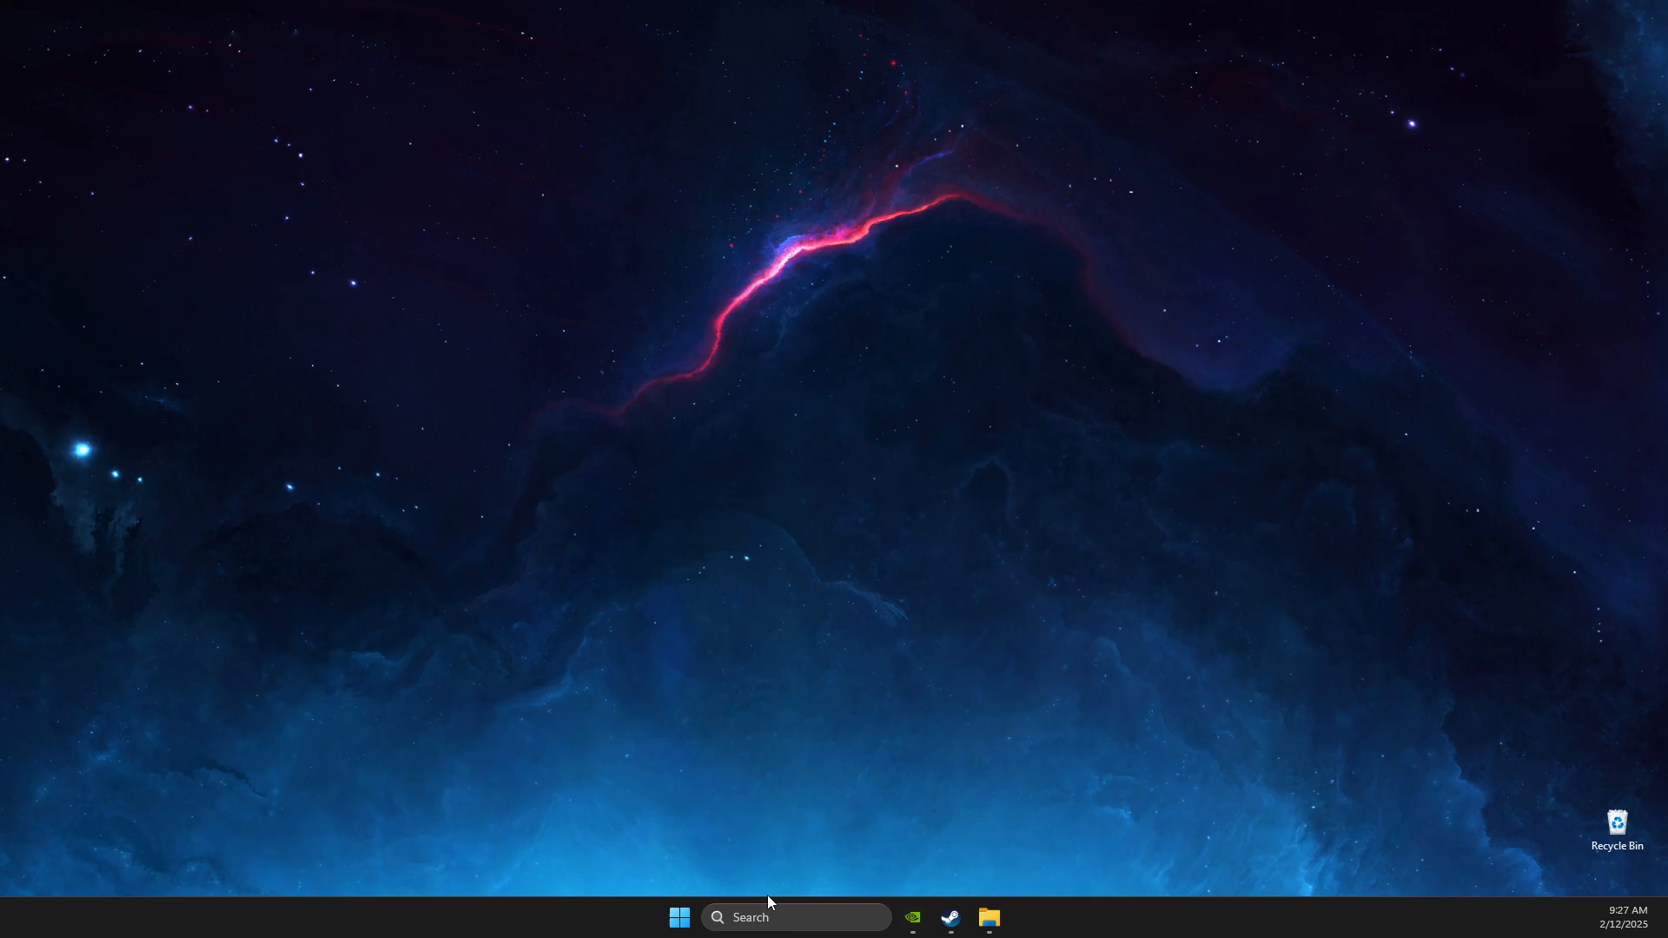
# Open System Information, check the Installed Physical Memory (RAM) entry, and close the window
pyautogui.click(768, 905)
pyautogui.write('sys')
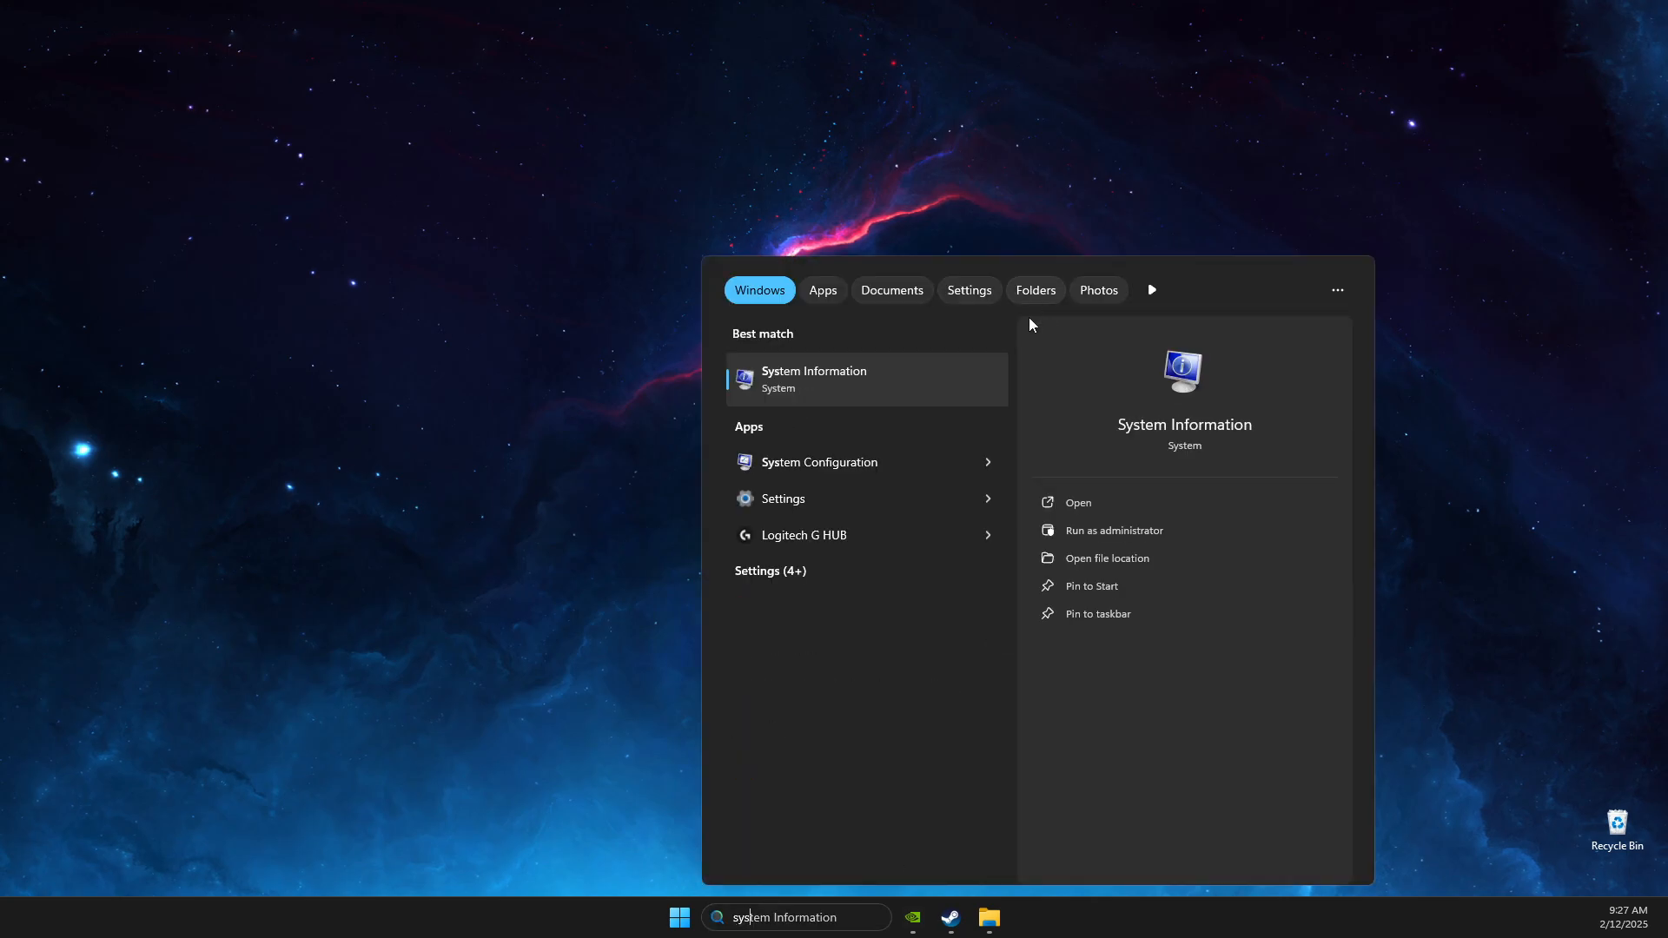
pyautogui.click(914, 387)
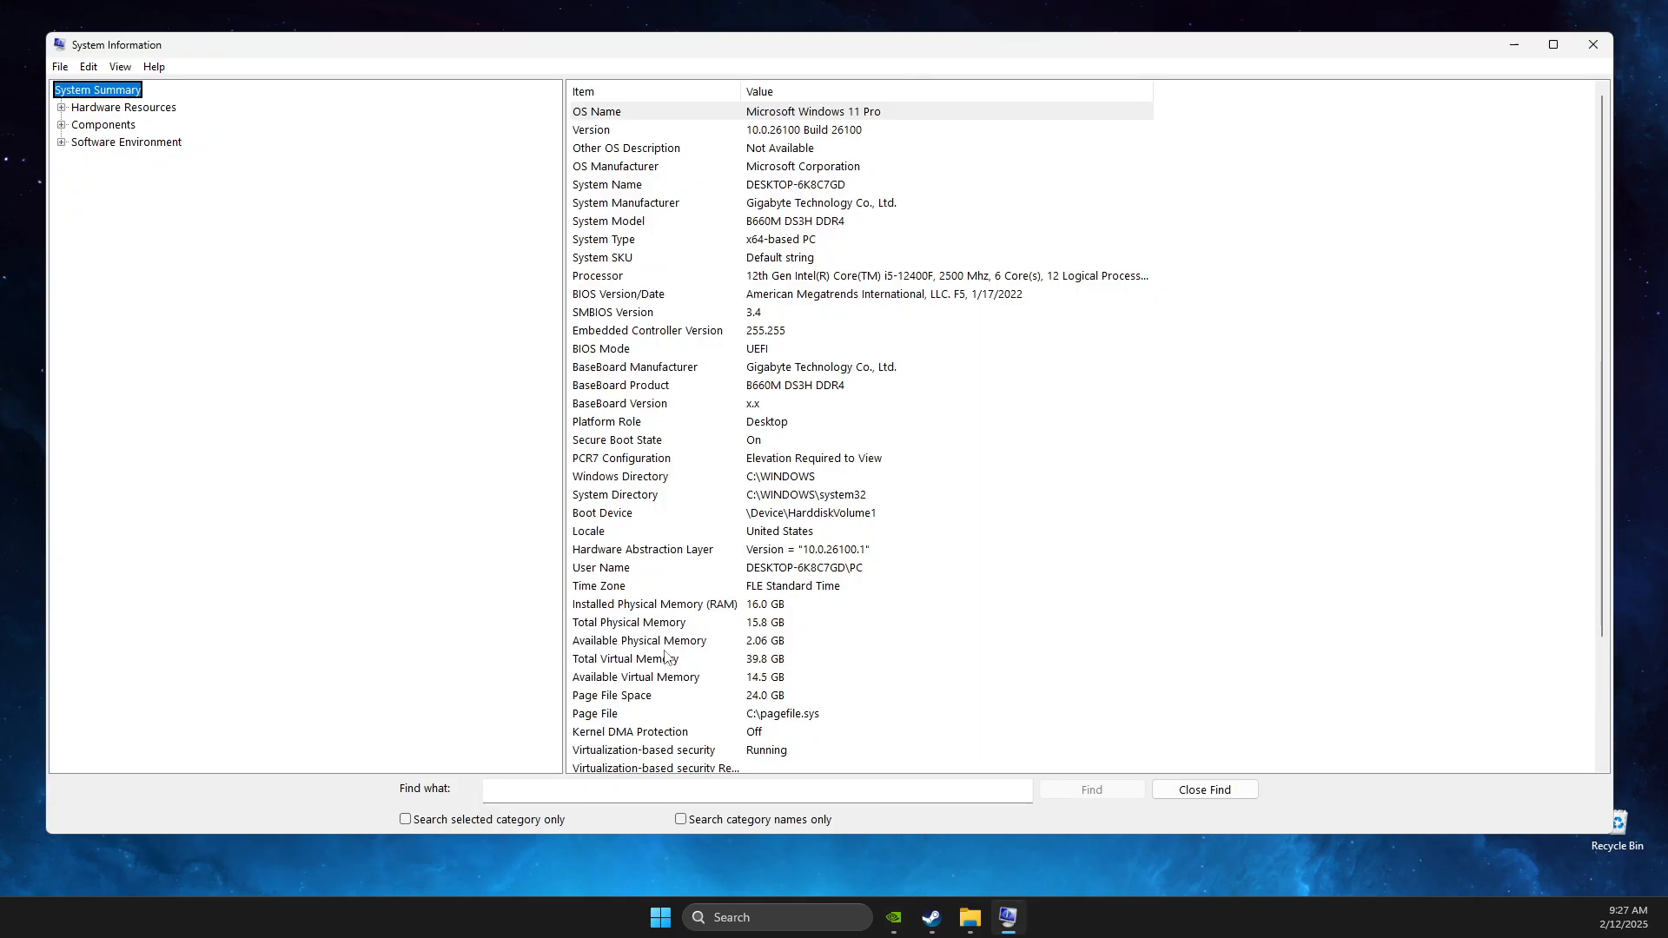
pyautogui.moveTo(666, 657); pyautogui.dragTo(674, 613)
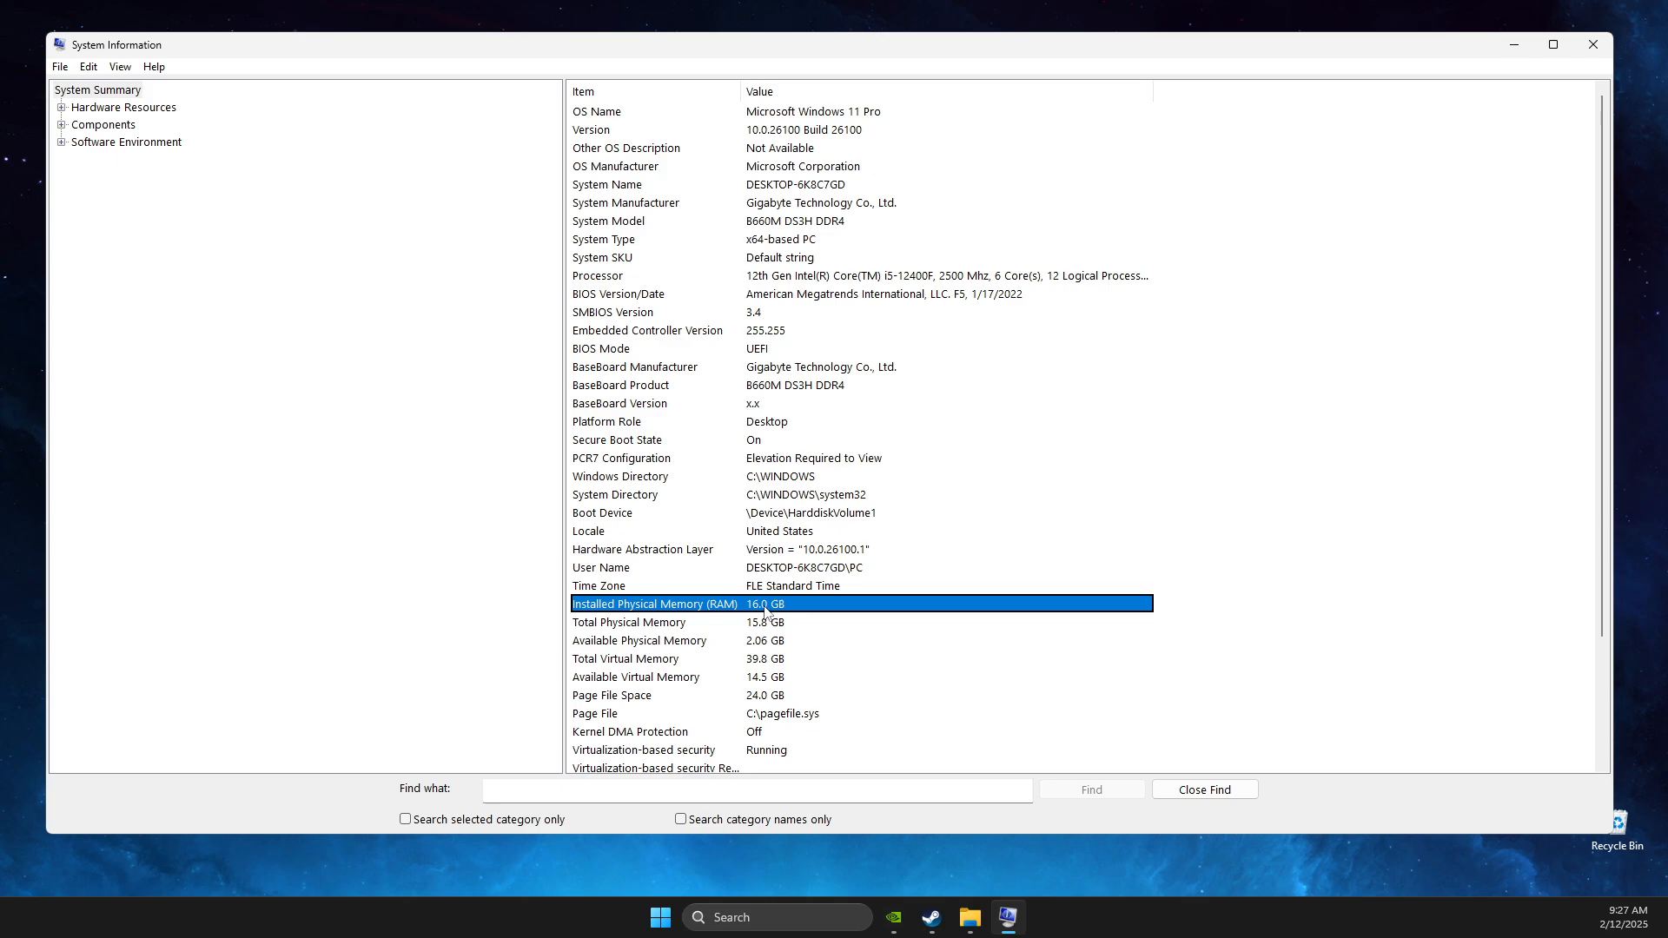
pyautogui.click(1594, 46)
# Open System Configuration, review the services list with all Microsoft services hidden, and close the window
pyautogui.click(811, 918)
pyautogui.write('settings')
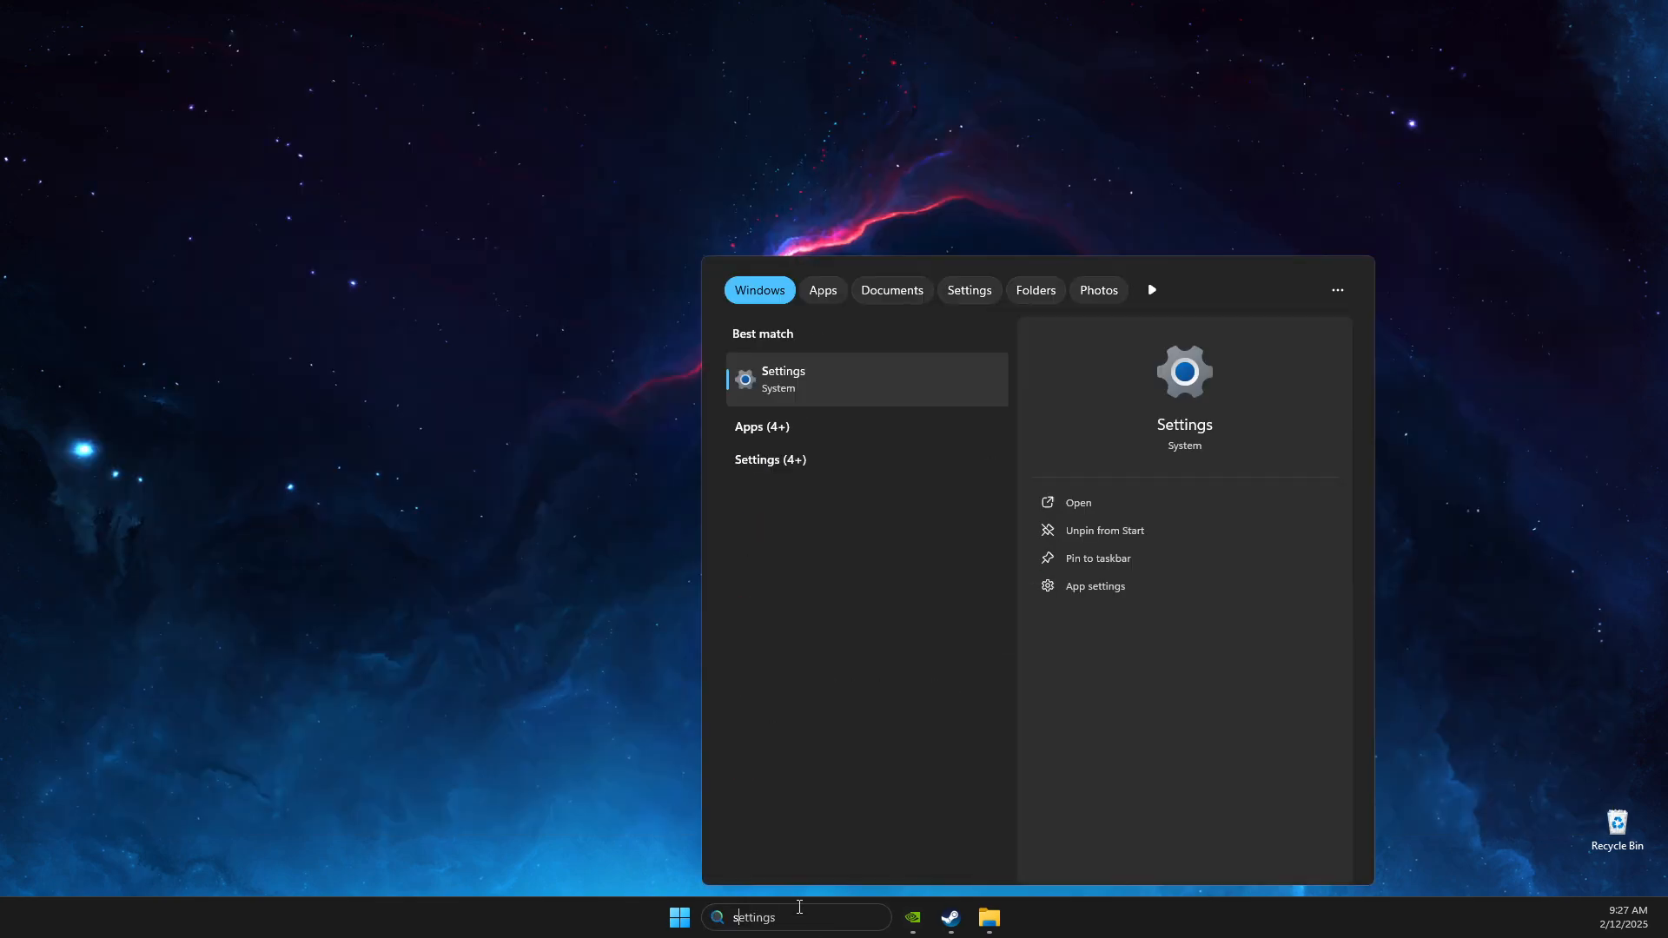
pyautogui.write('ystem Configuratio')
pyautogui.click(852, 384)
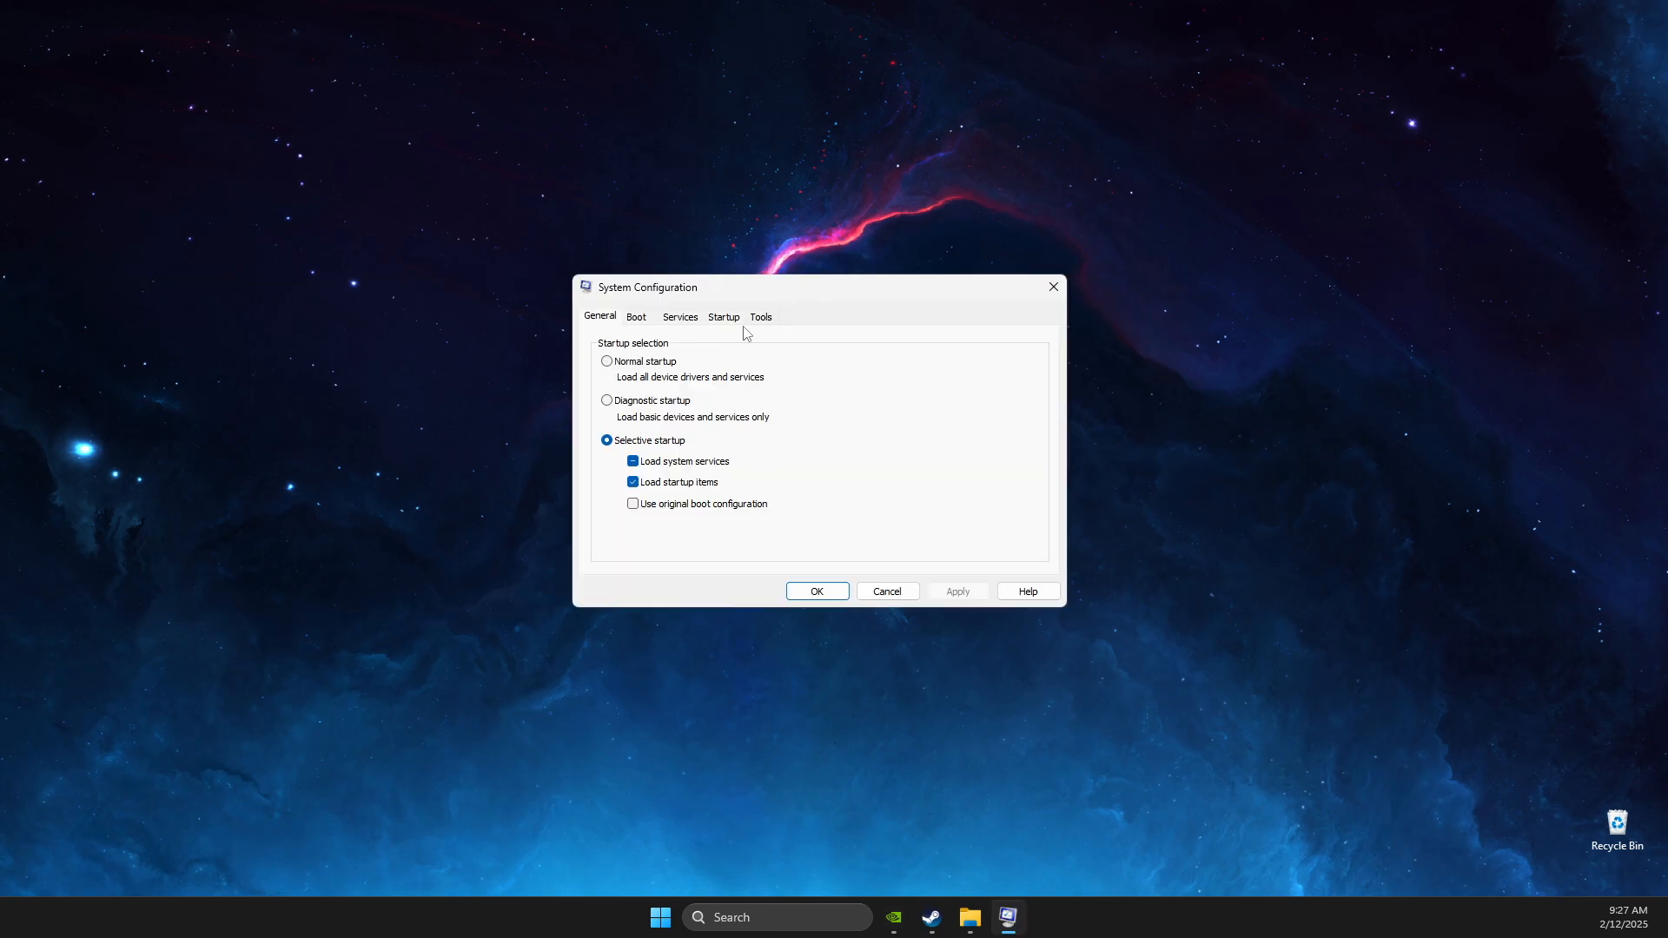
pyautogui.click(681, 318)
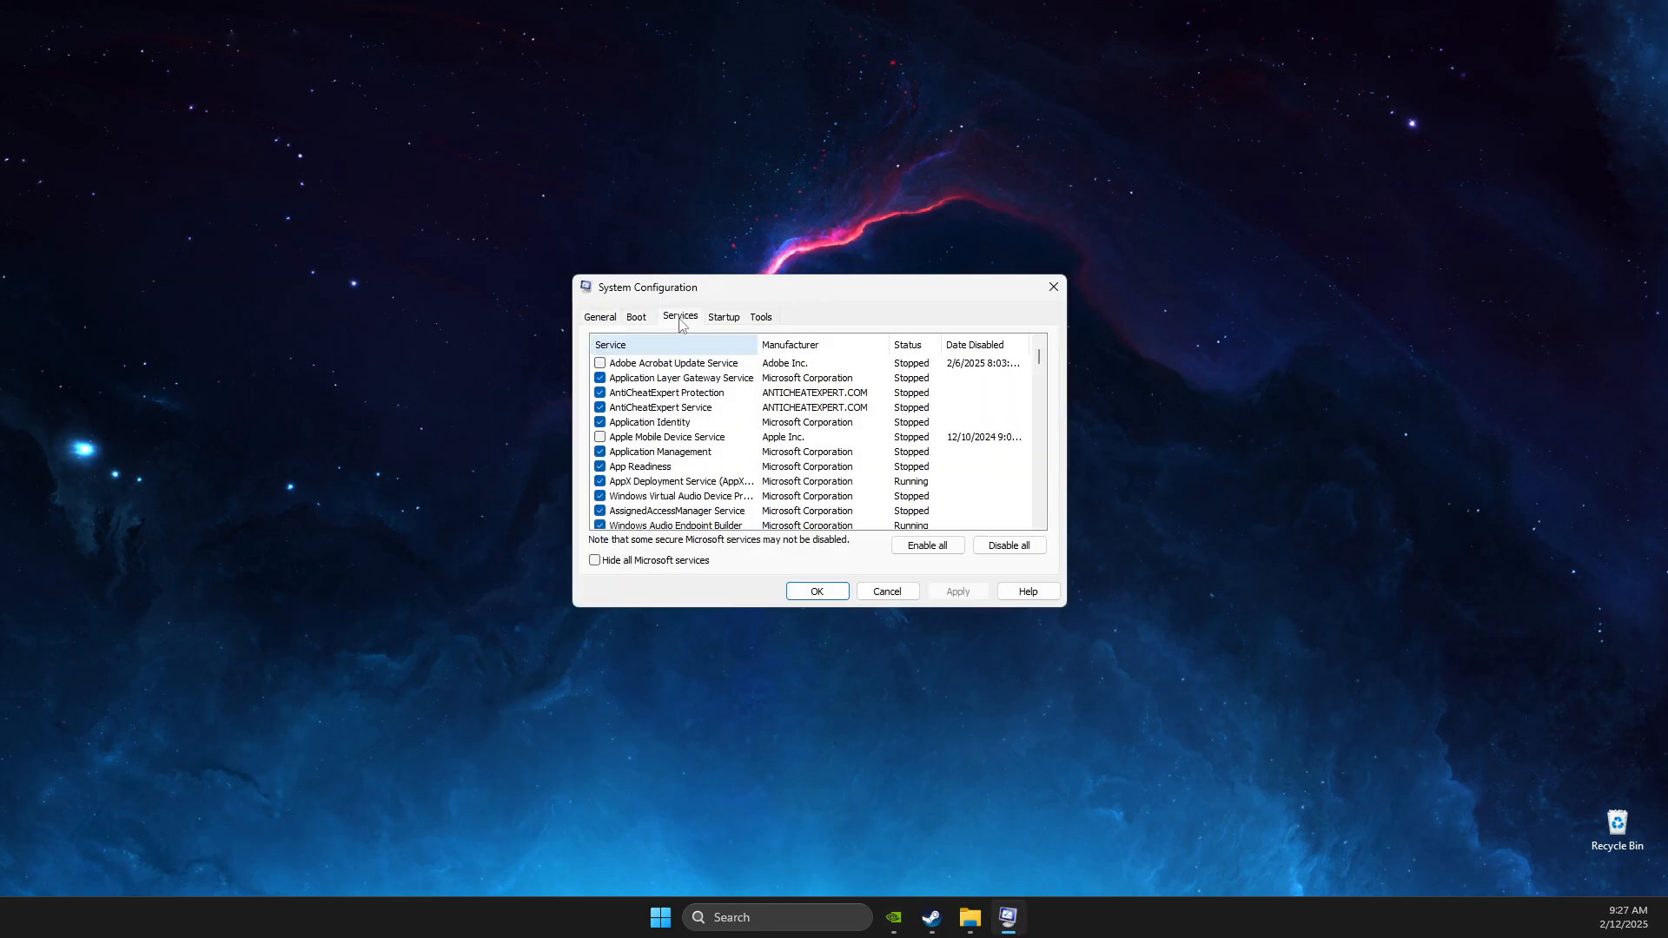
pyautogui.click(595, 562)
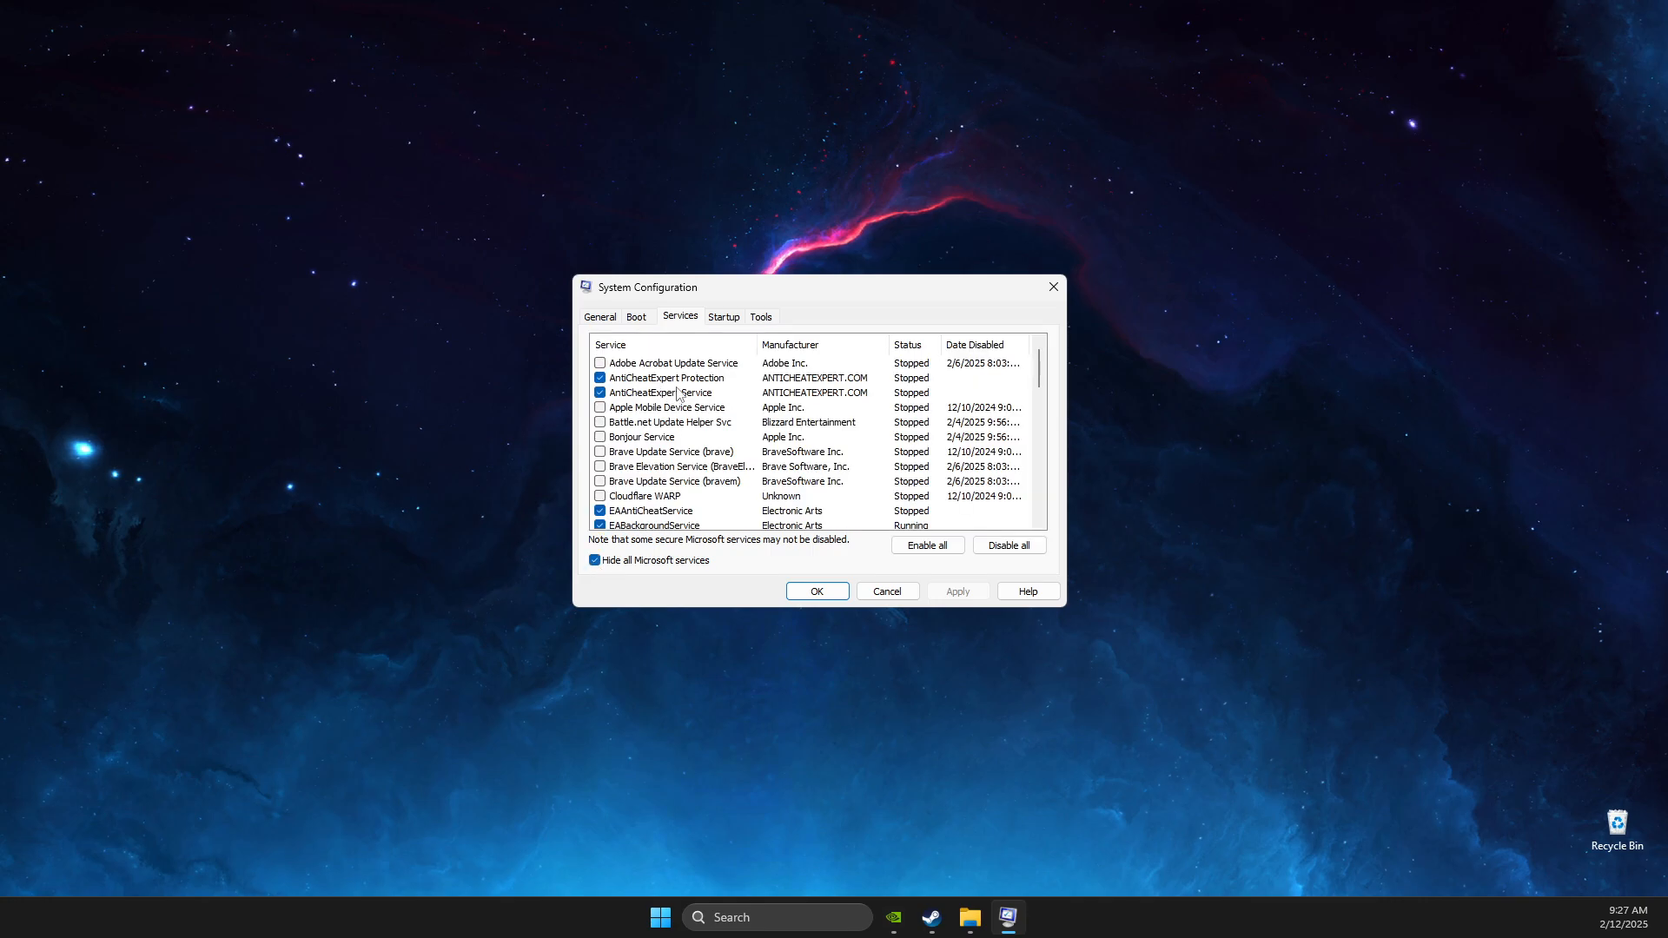
pyautogui.moveTo(1040, 370); pyautogui.dragTo(1043, 509)
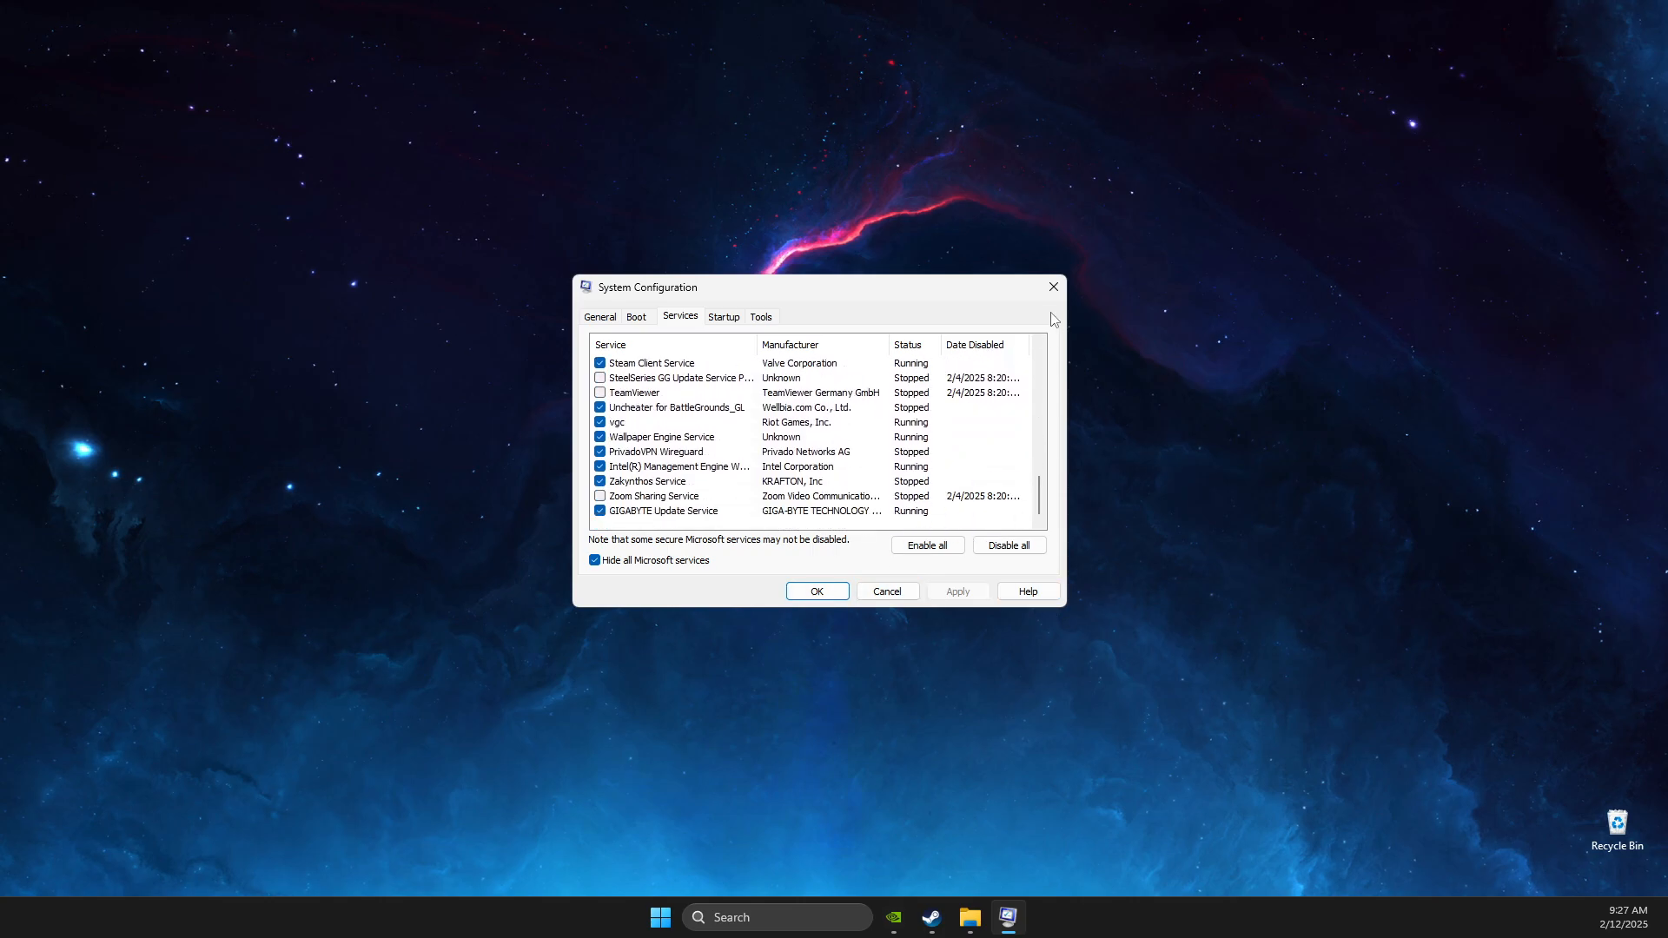
pyautogui.click(1054, 287)
# Open the temporary files folder by running %temp% from the Run dialog
pyautogui.click(790, 914)
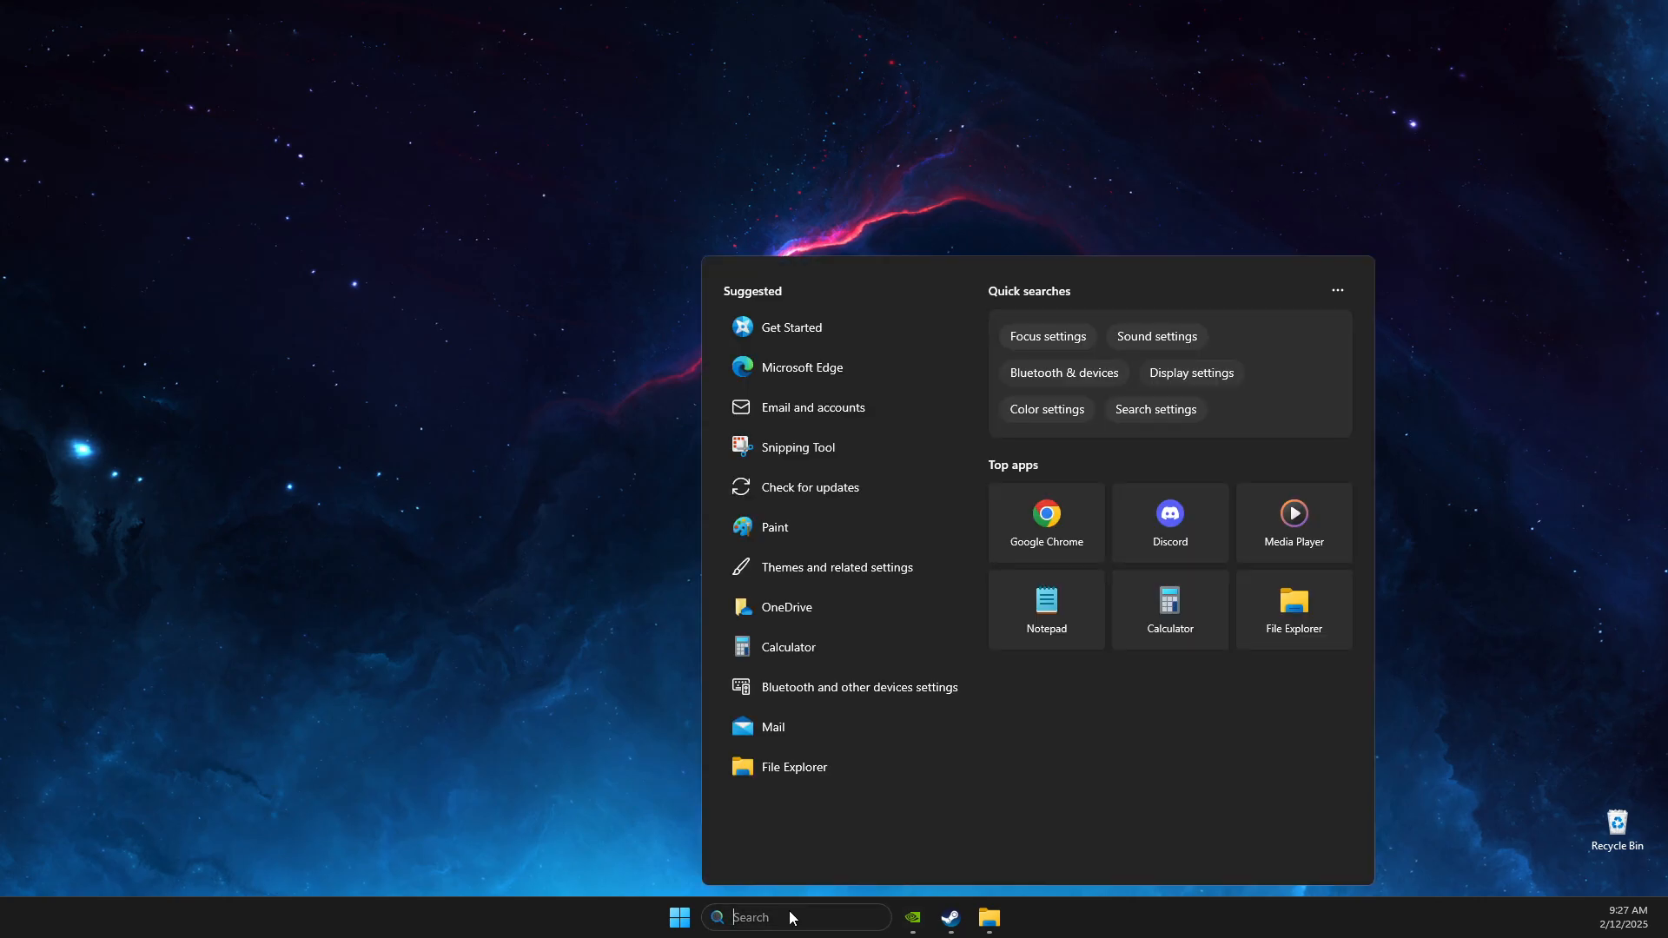
pyautogui.write('run')
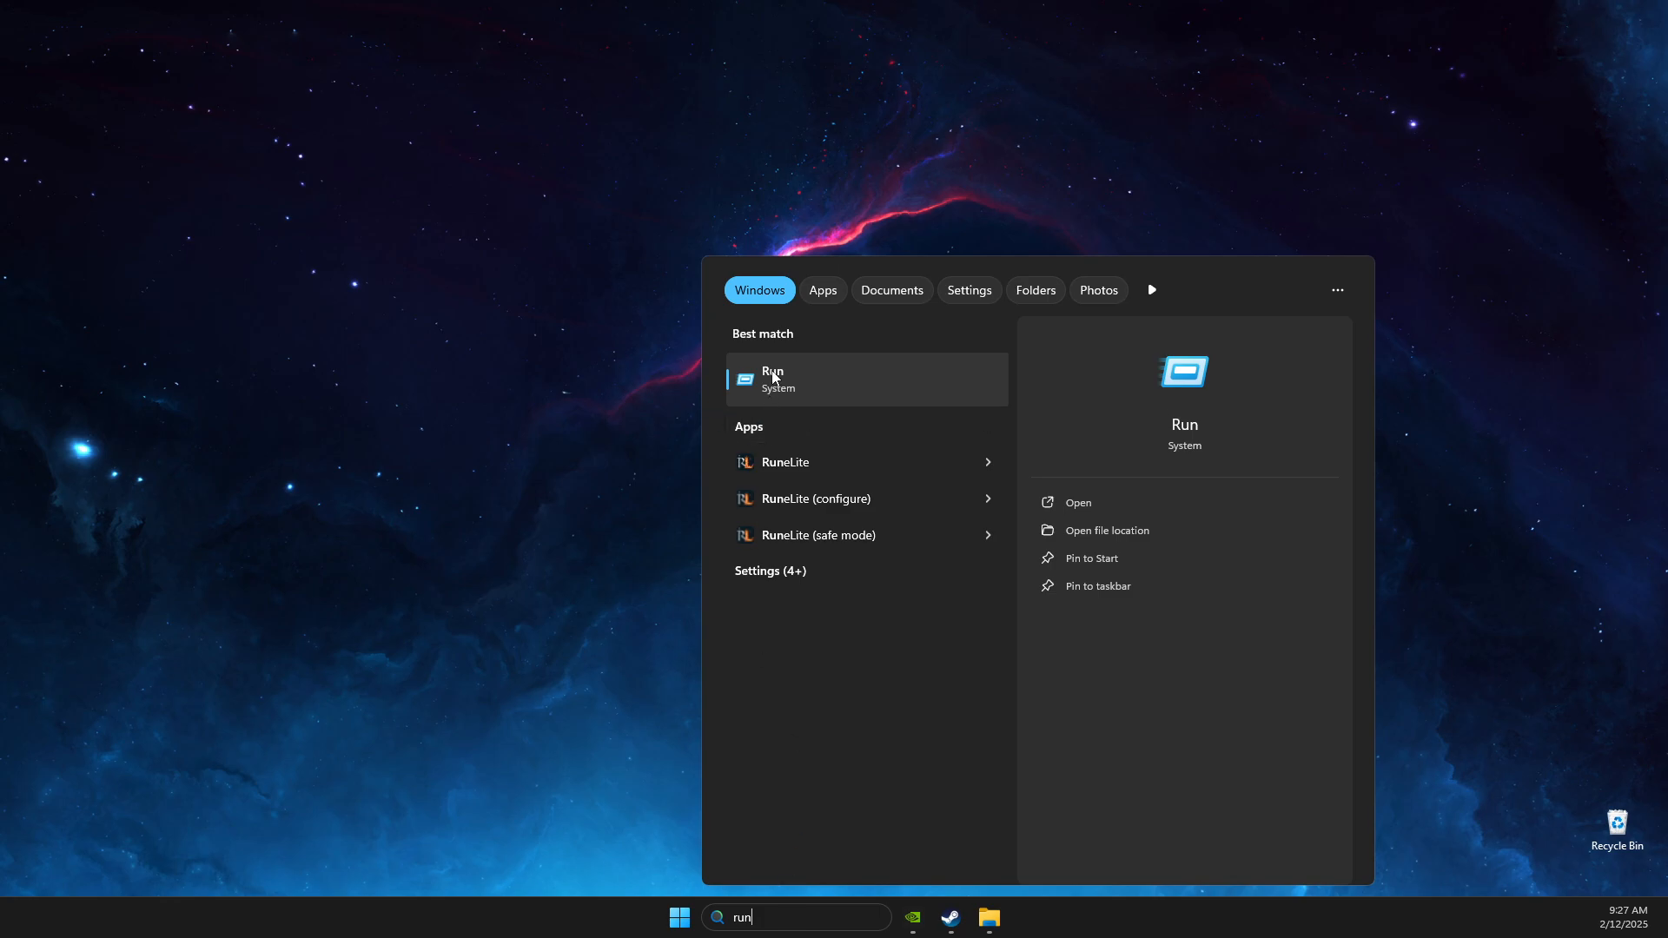
pyautogui.click(773, 376)
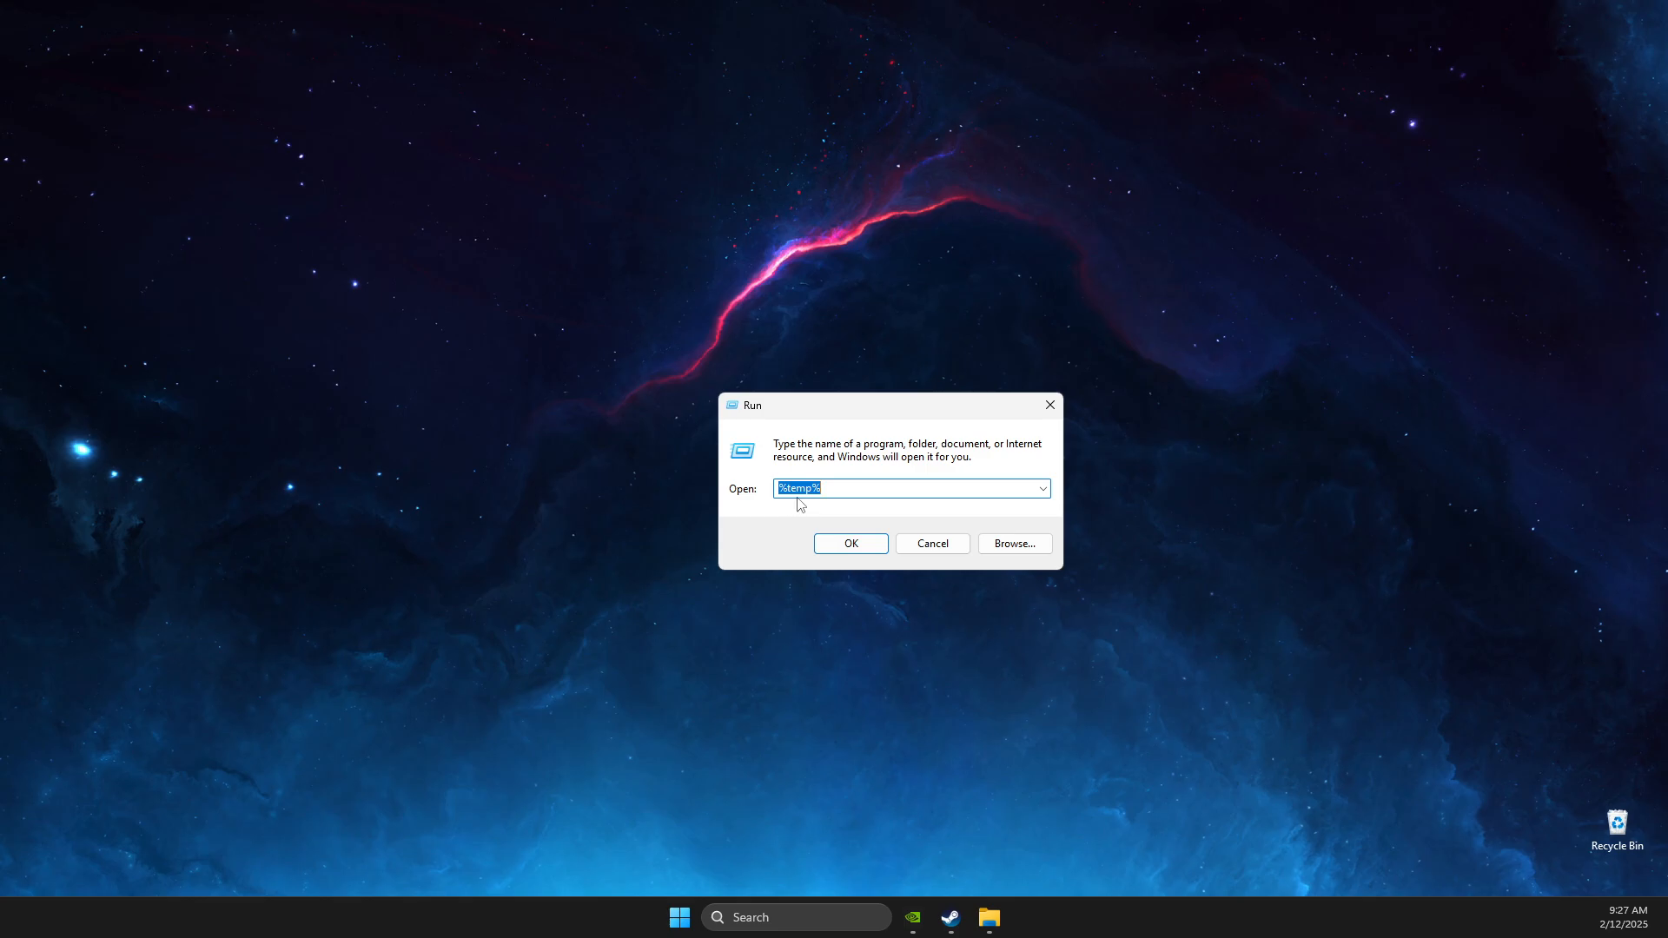
pyautogui.click(823, 538)
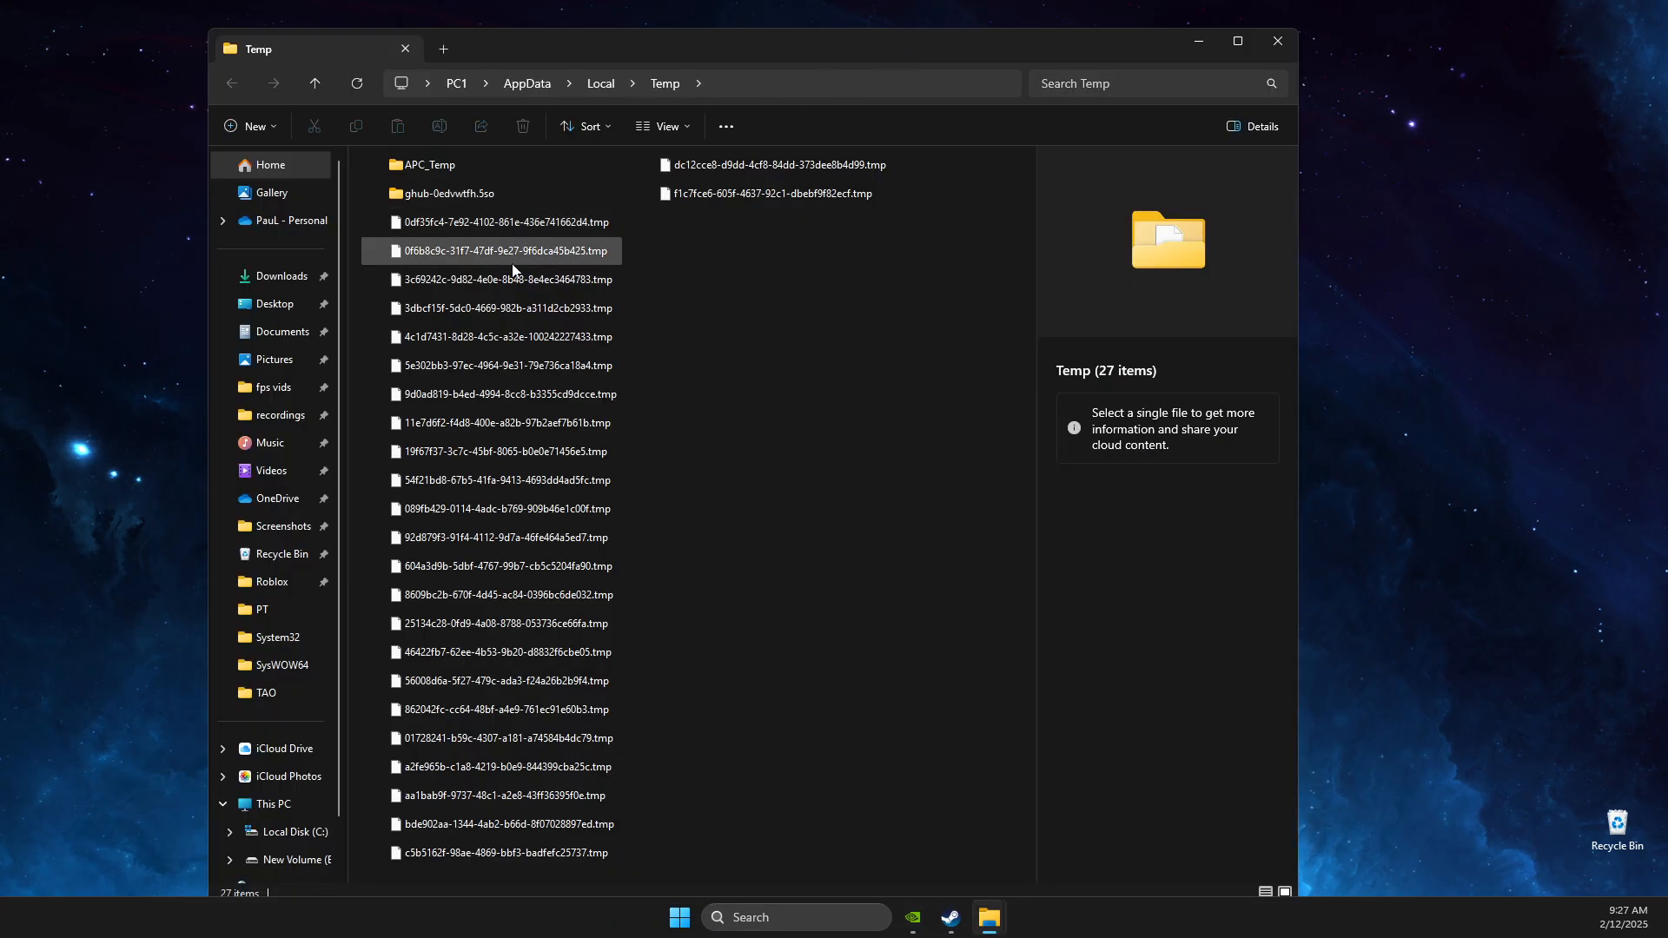
# Try to delete all items in the Temp folder, dismiss the deletion dialog, and minimize the folder window
pyautogui.click(512, 263)
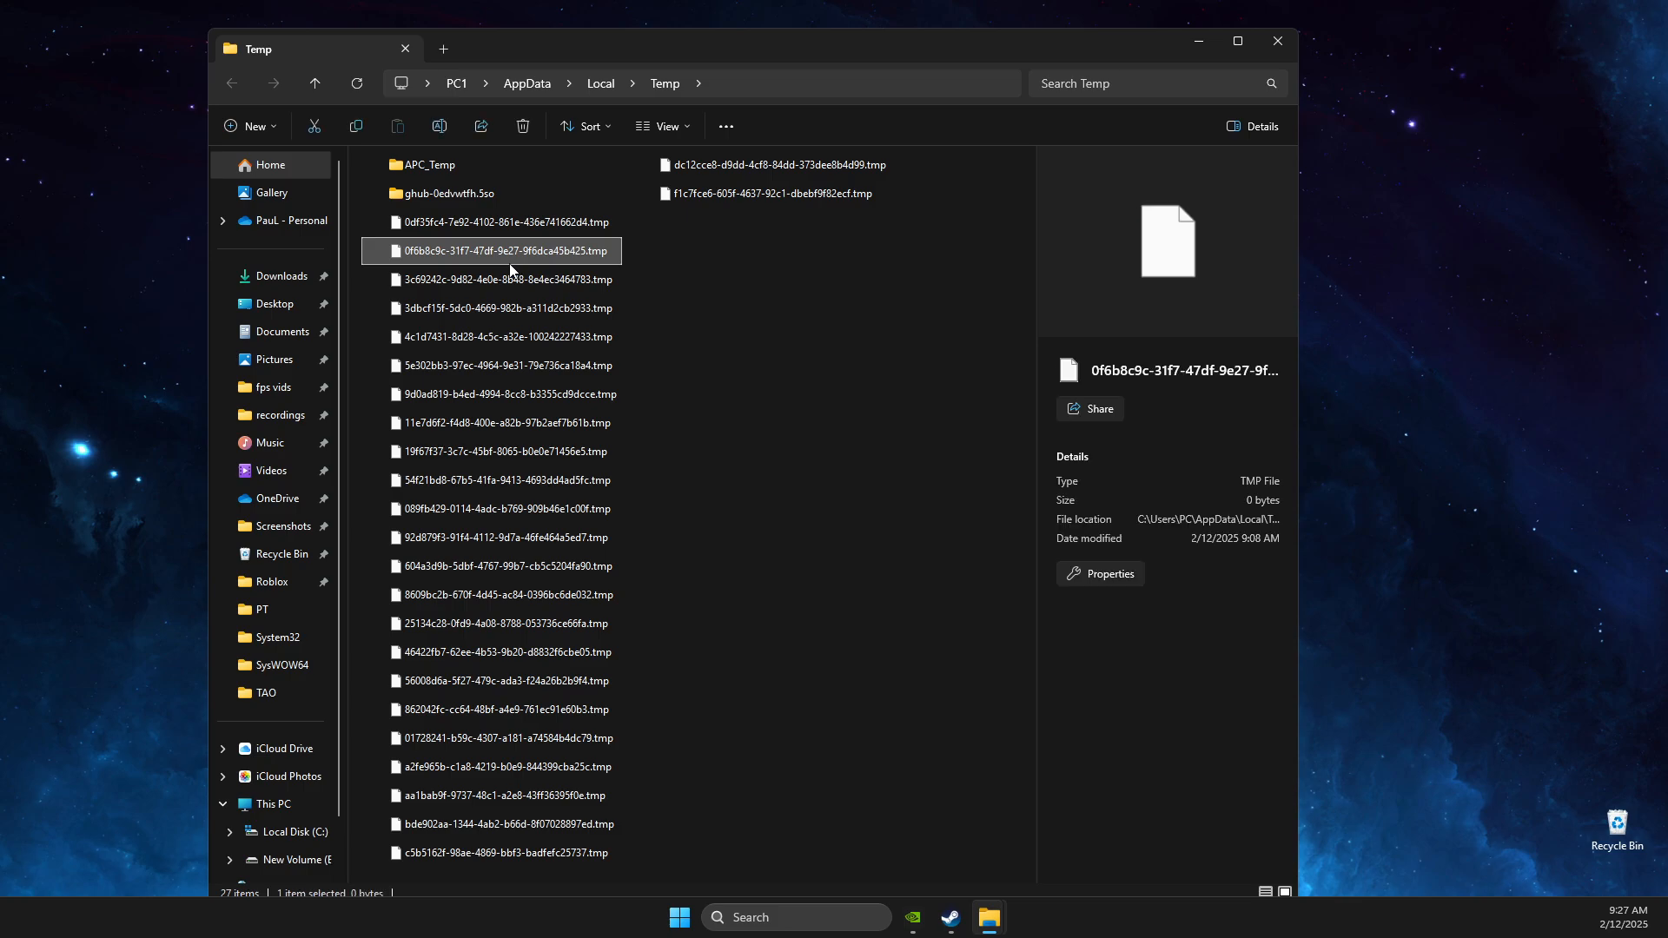
pyautogui.hotkey('ctrl', 'a')
pyautogui.rightClick(486, 186)
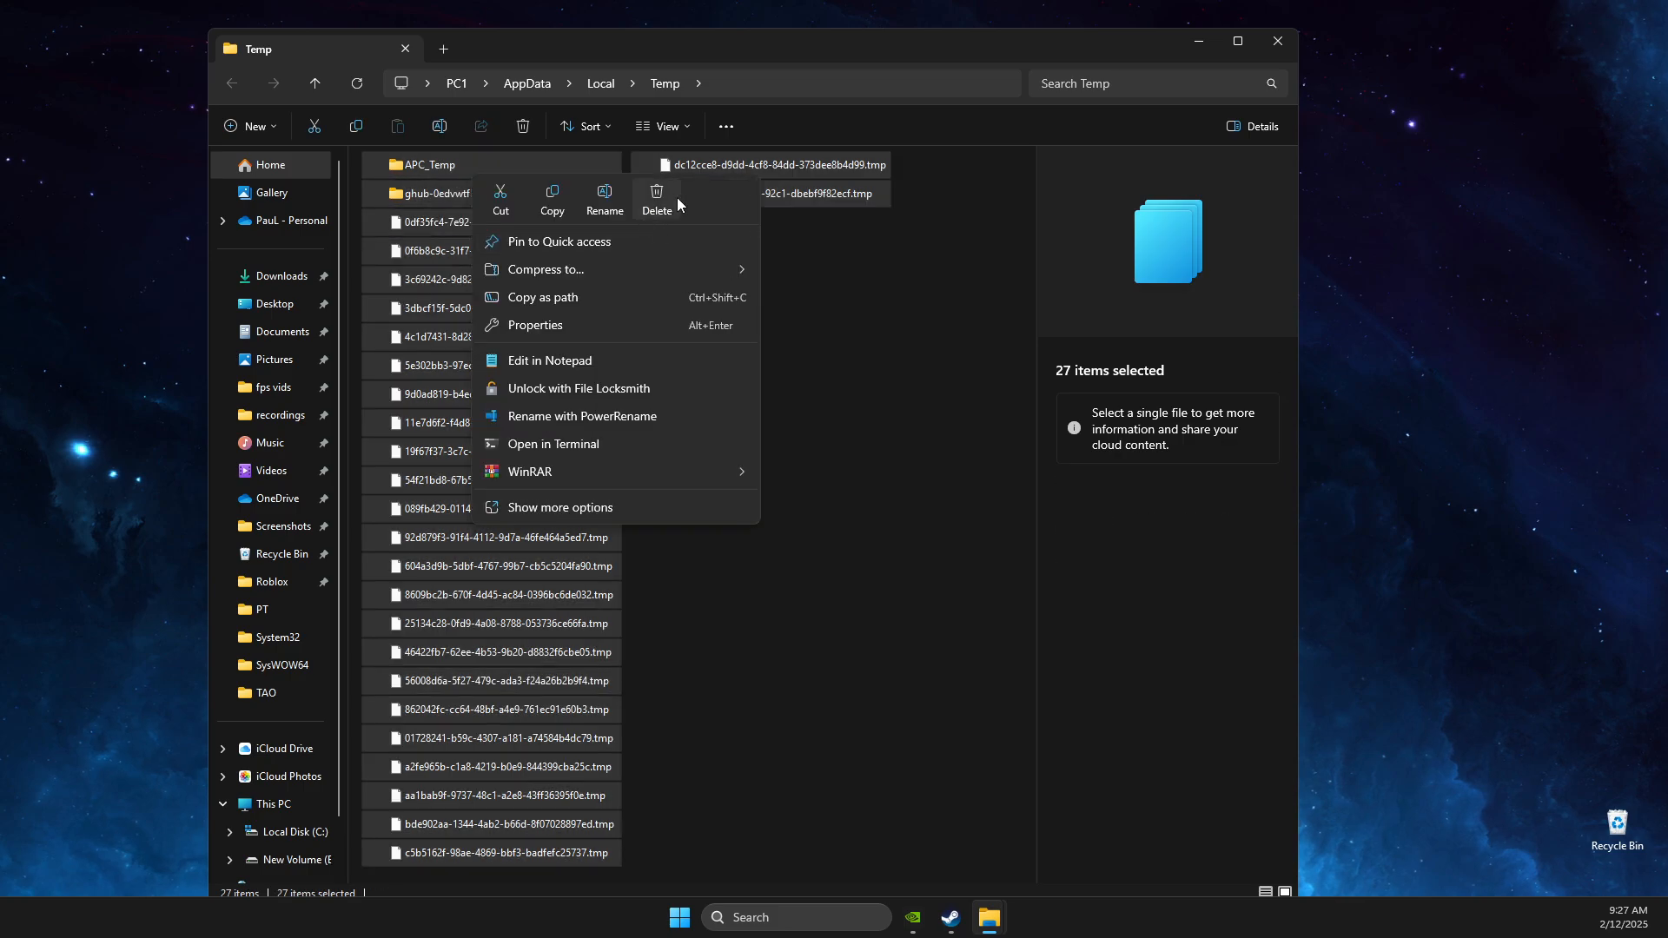
pyautogui.click(674, 197)
pyautogui.click(874, 411)
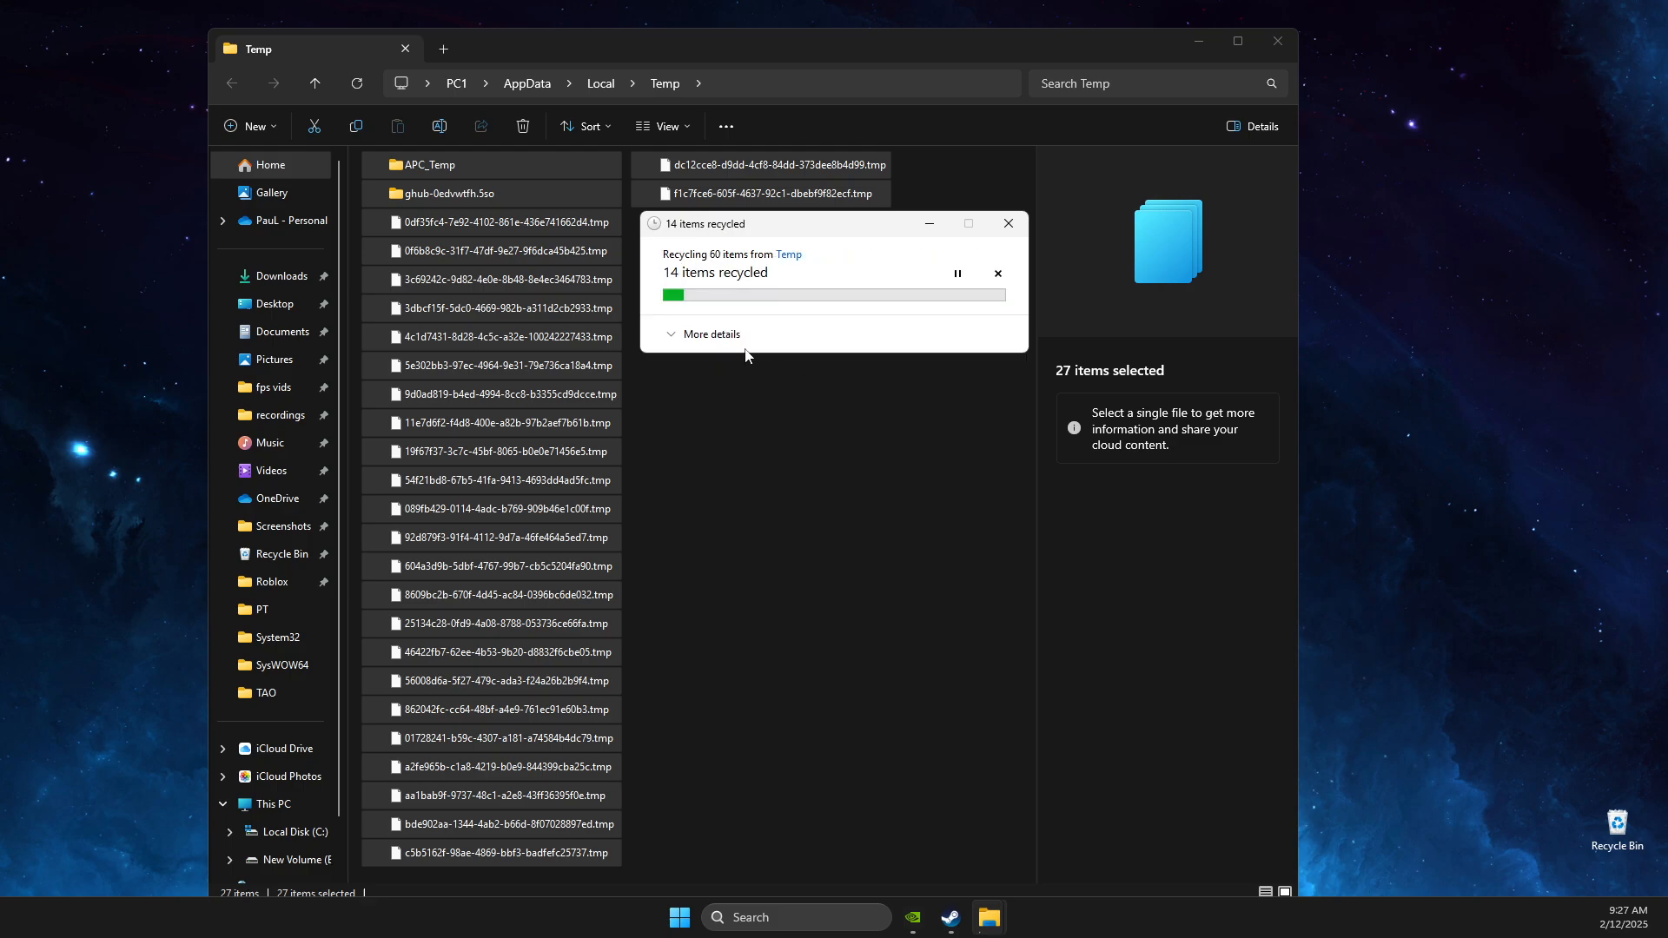
pyautogui.press('Escape')
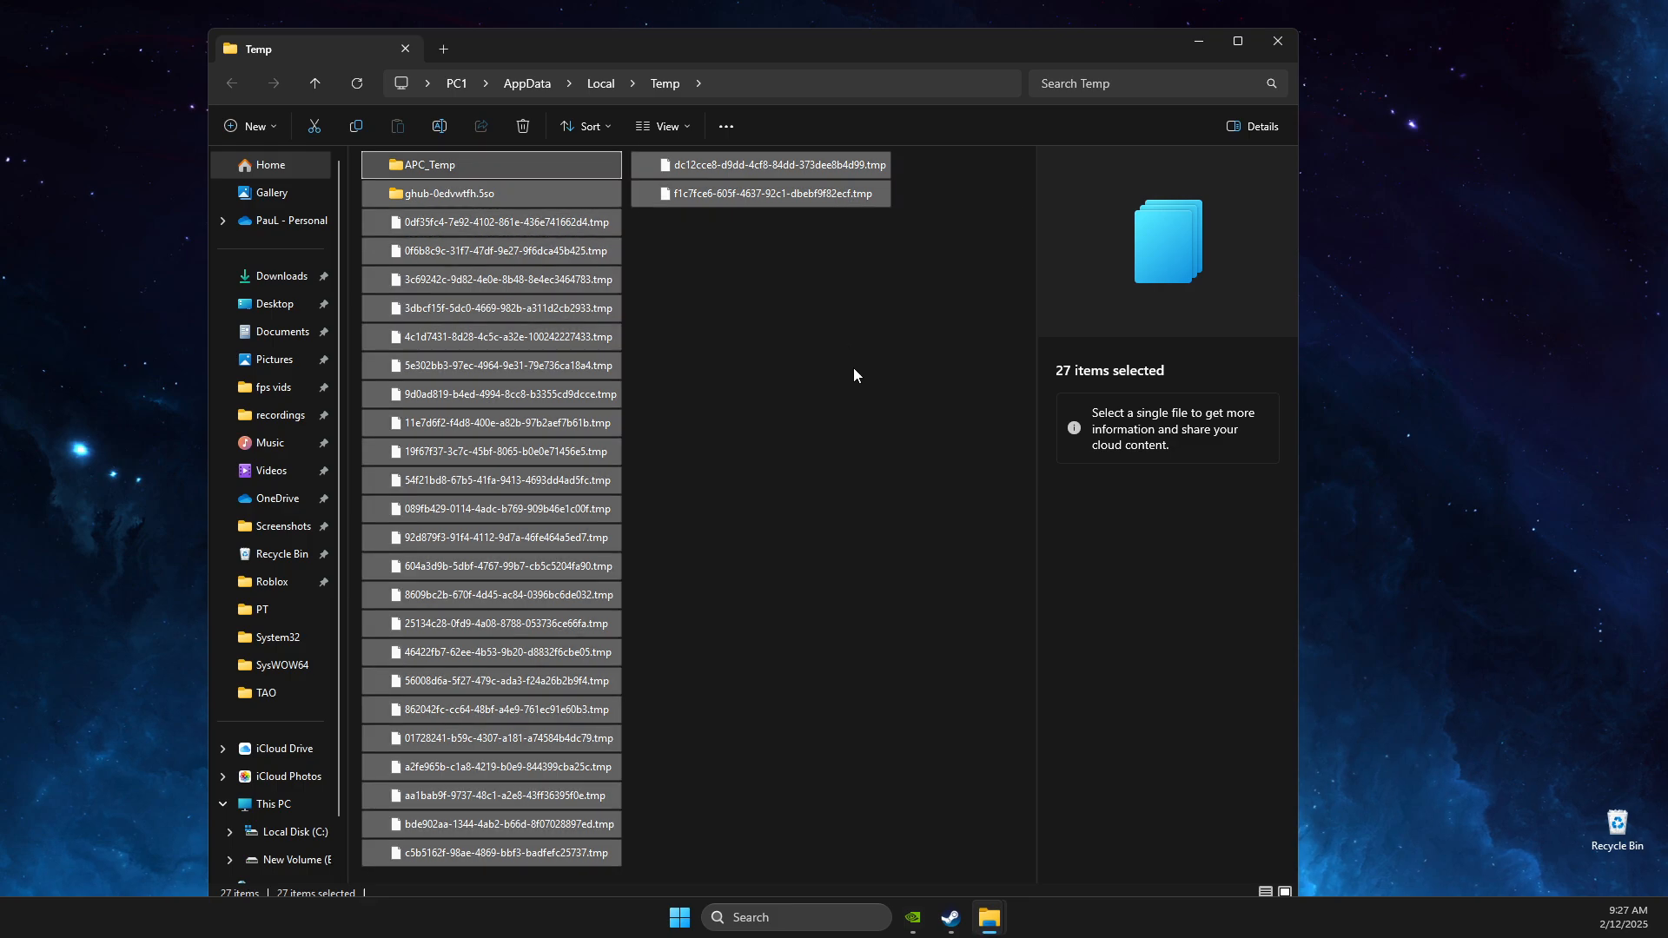
pyautogui.click(1198, 41)
# Find and open Storage settings from the Windows search, and open the Temporary files page for the C: drive
pyautogui.click(810, 916)
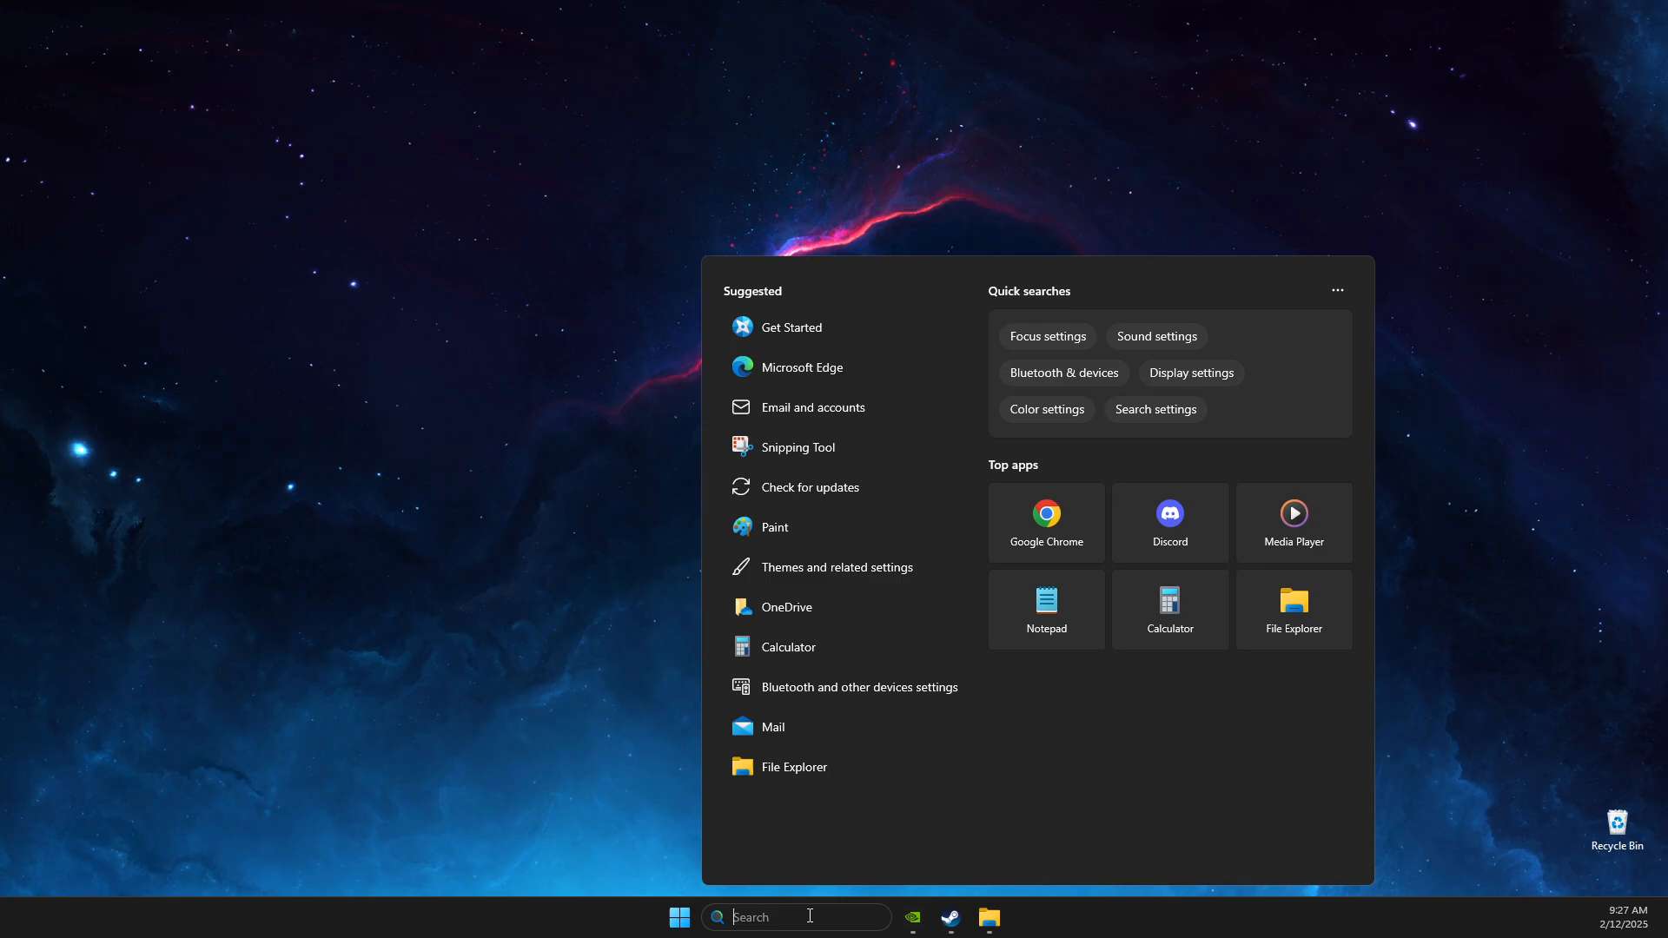
pyautogui.write('storage settings')
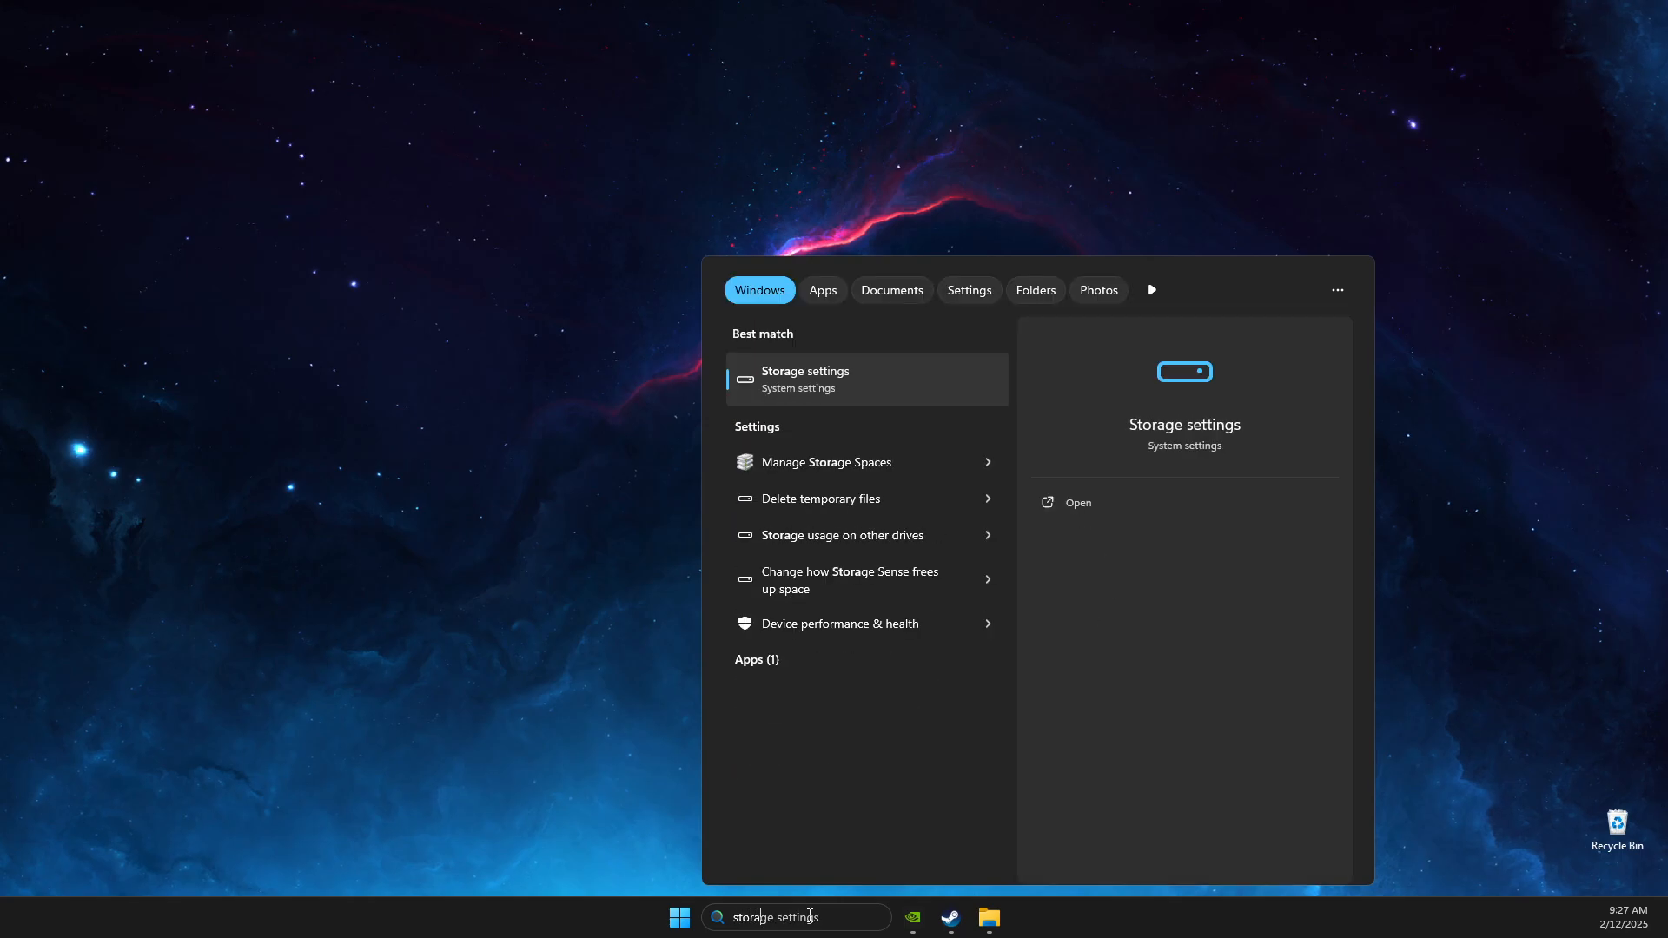
pyautogui.click(874, 401)
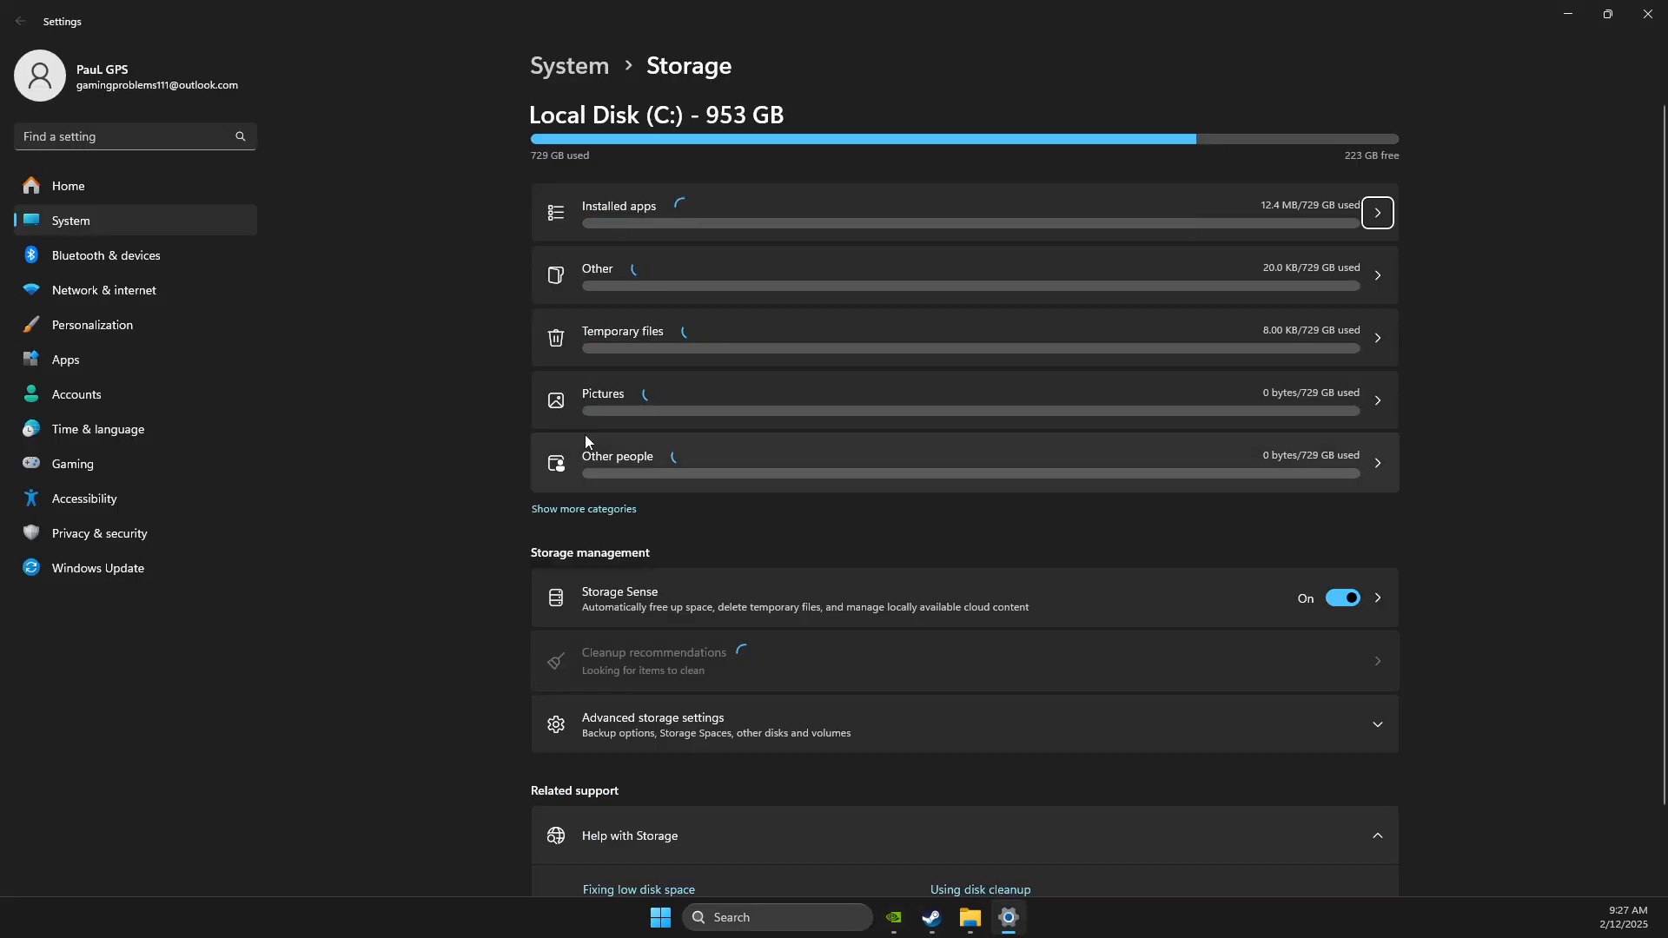
pyautogui.click(643, 328)
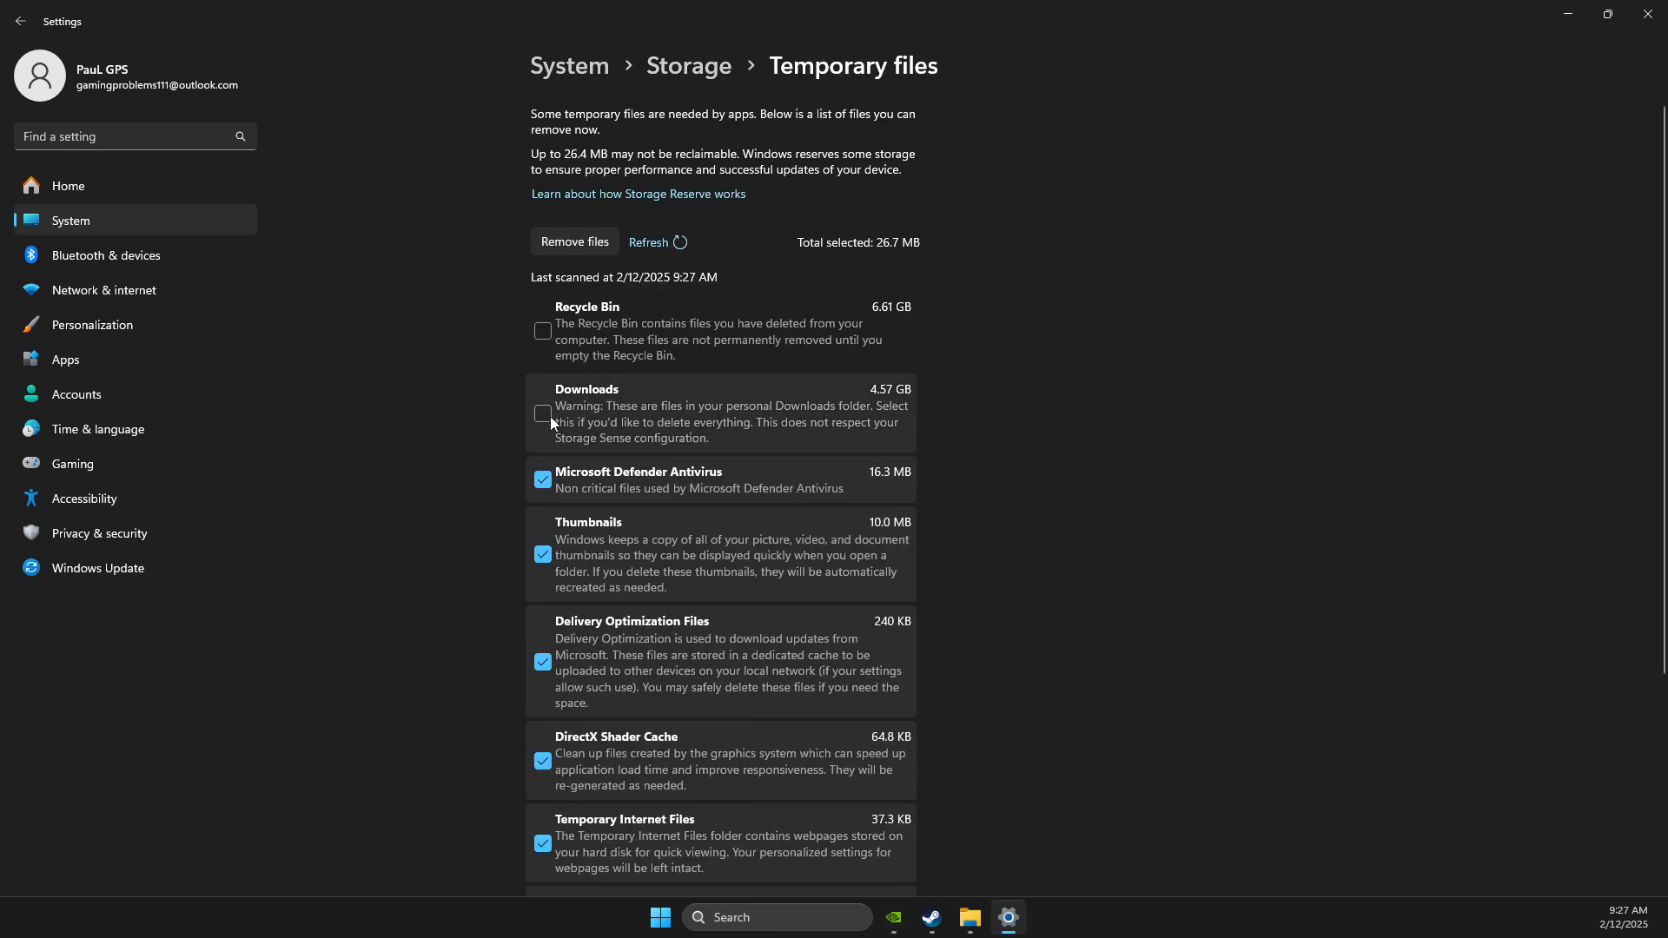
# Remove the preselected temporary file categories with Recycle Bin and Downloads left out, confirm the permanent deletion, and close Settings
pyautogui.click(730, 330)
pyautogui.scroll(-3, 695, 391)
pyautogui.scroll(3, 643, 408)
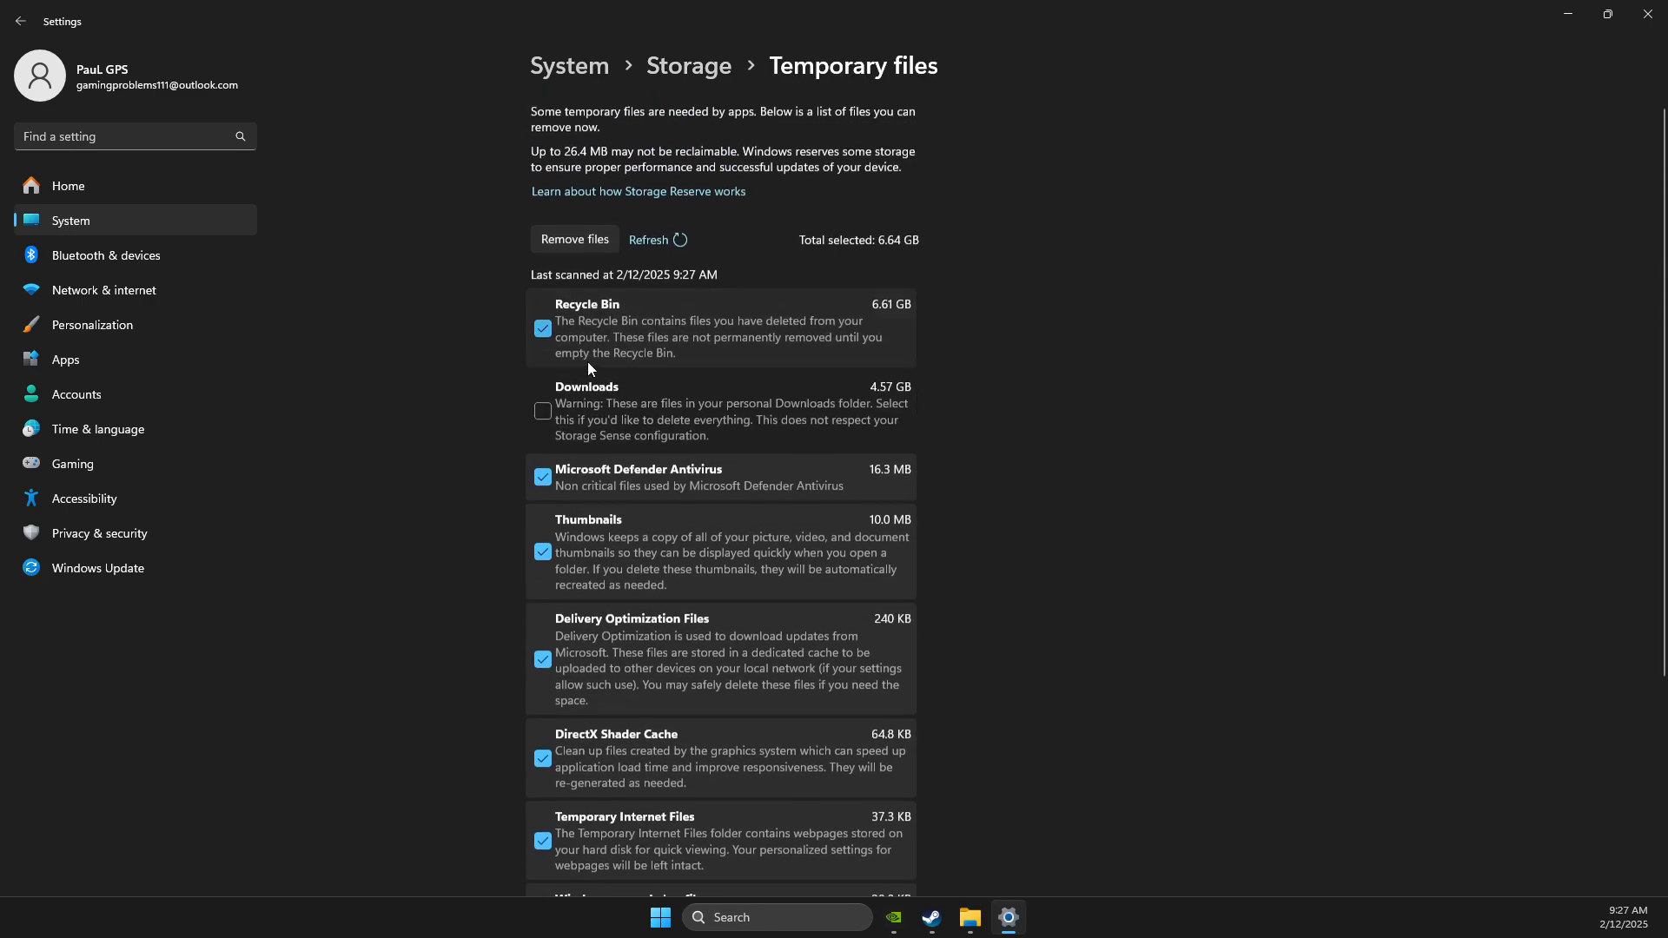
pyautogui.click(578, 361)
pyautogui.click(578, 244)
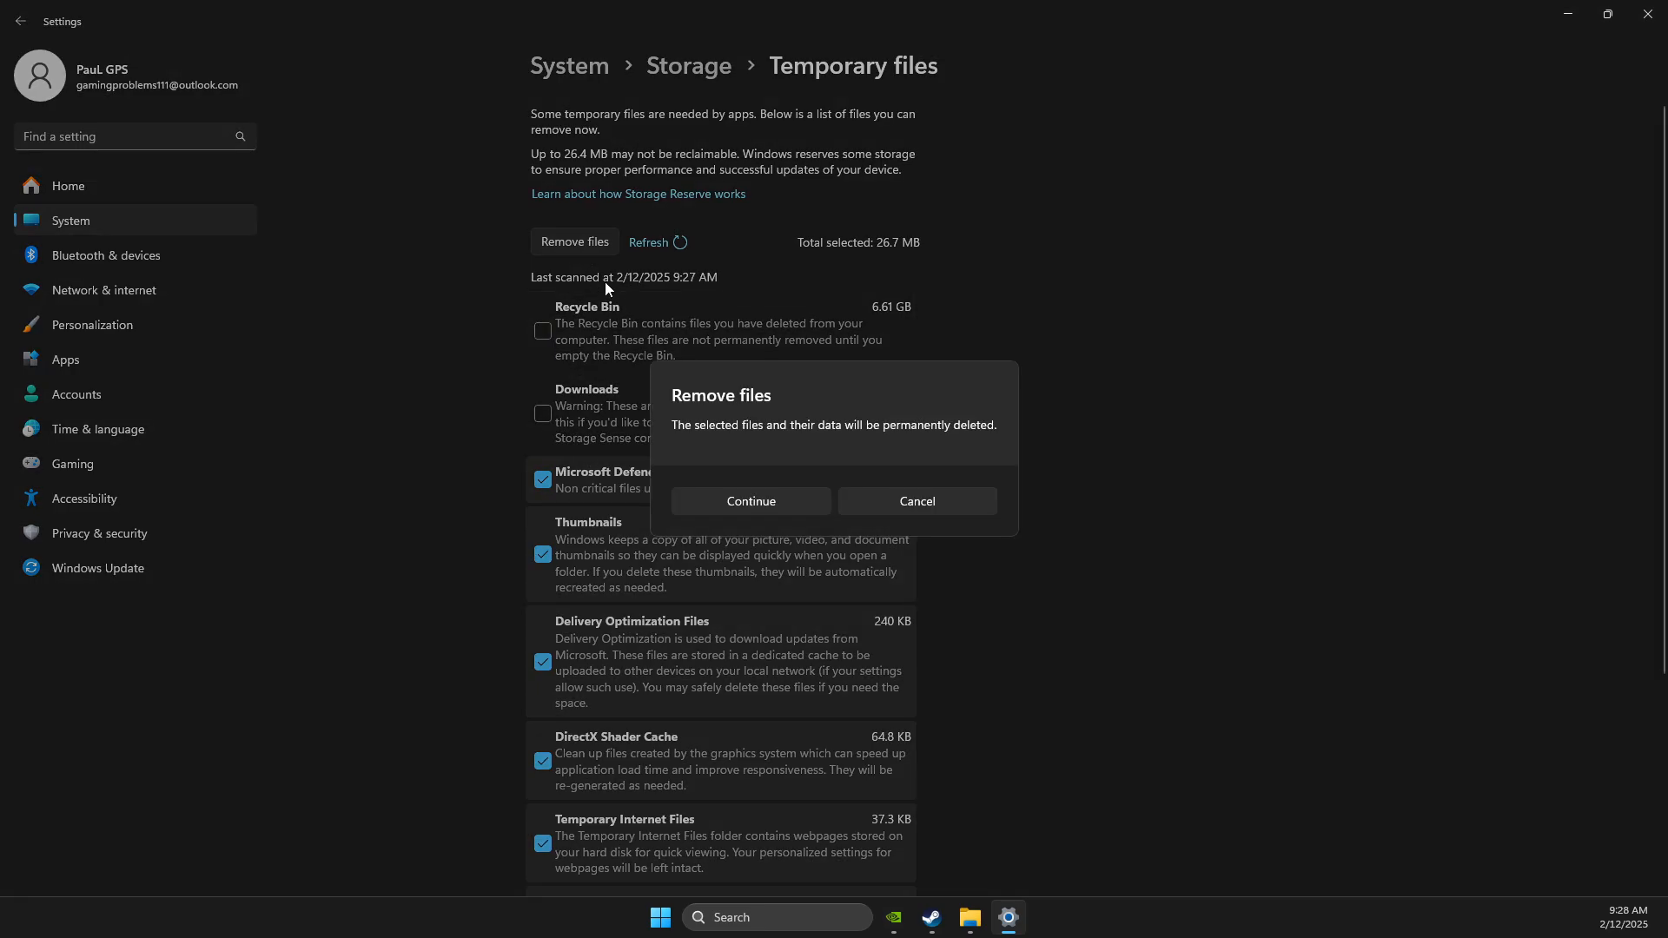
pyautogui.click(727, 493)
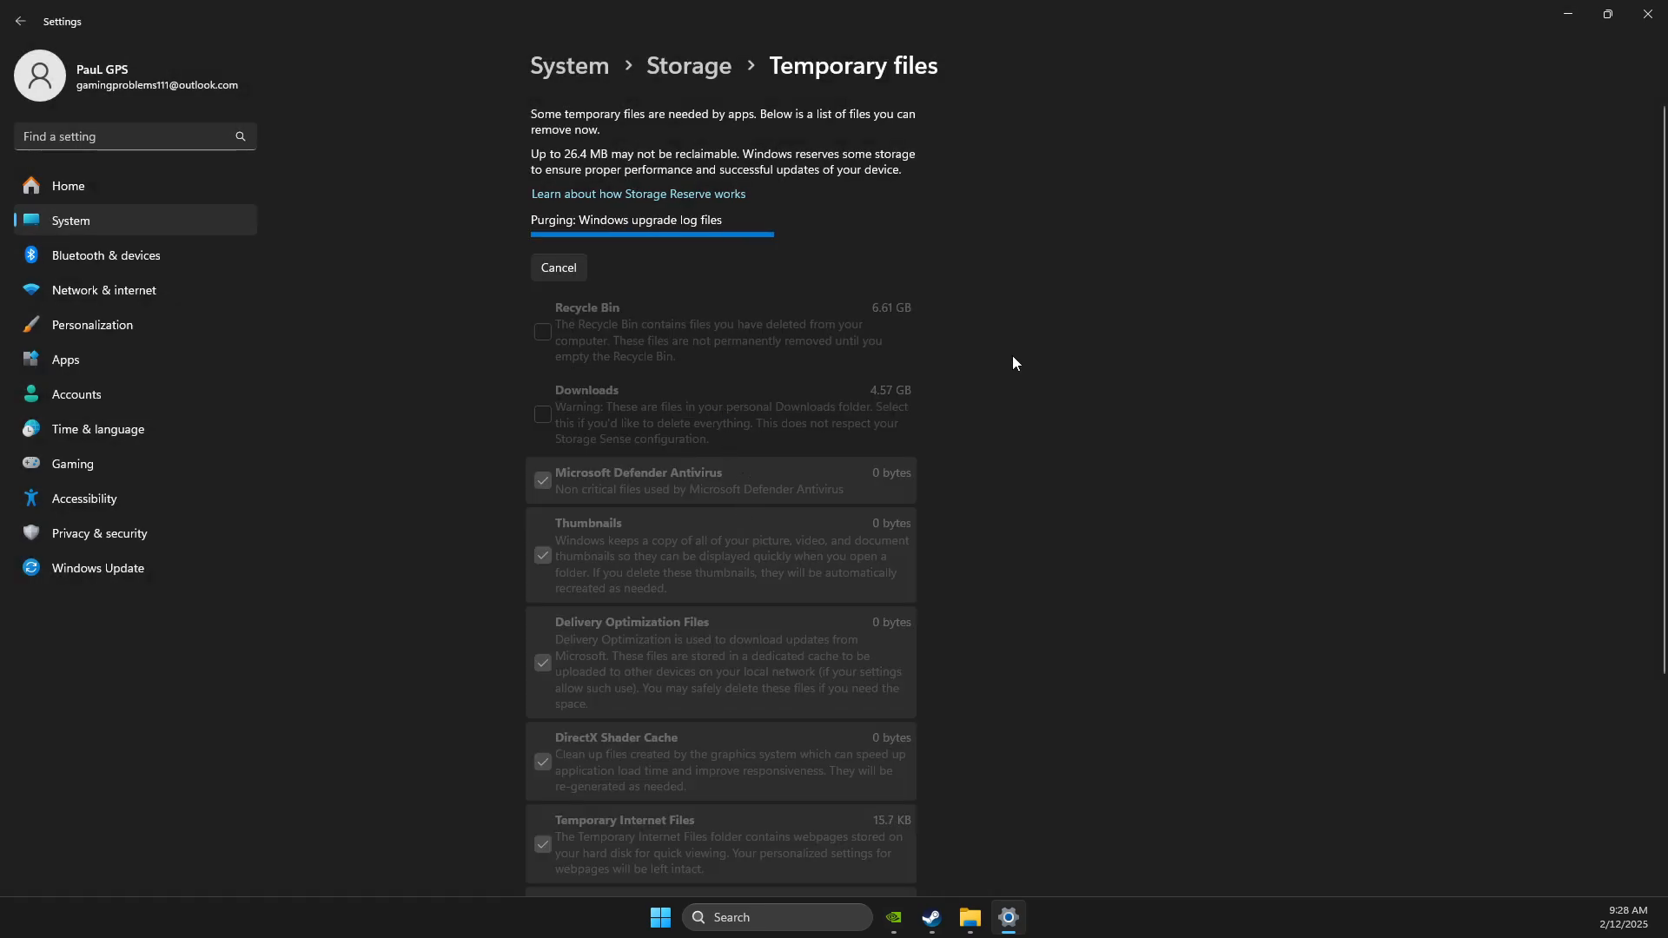
pyautogui.click(1648, 14)
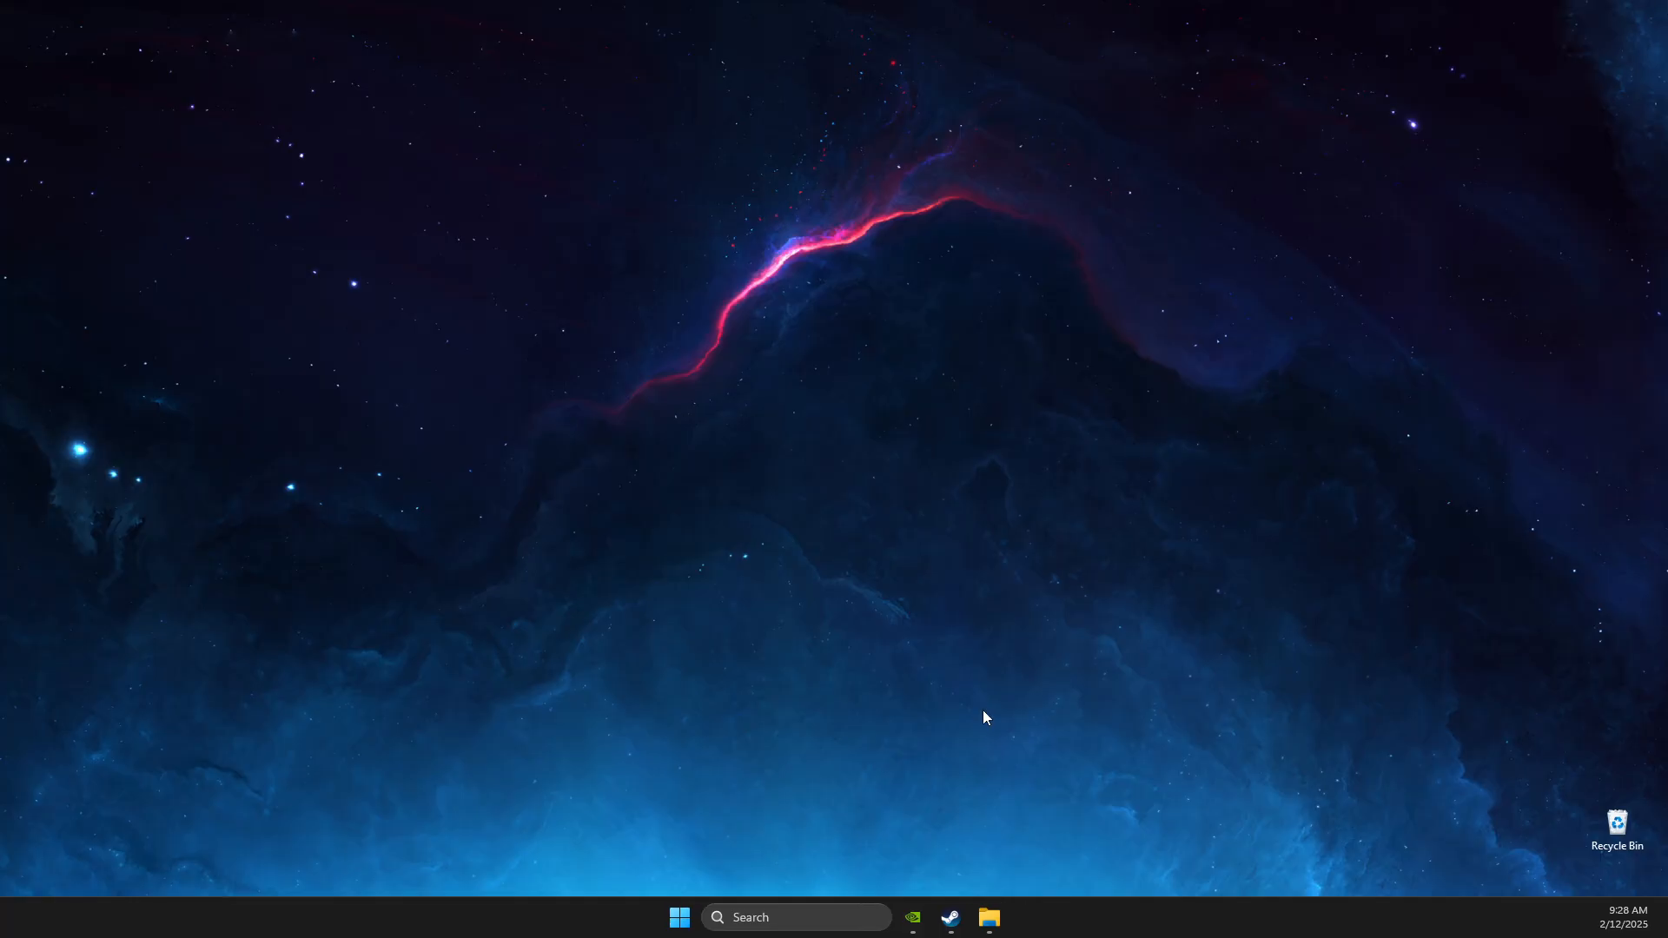
# Find and open Task Manager from the Windows search
pyautogui.click(769, 908)
pyautogui.write('task manager')
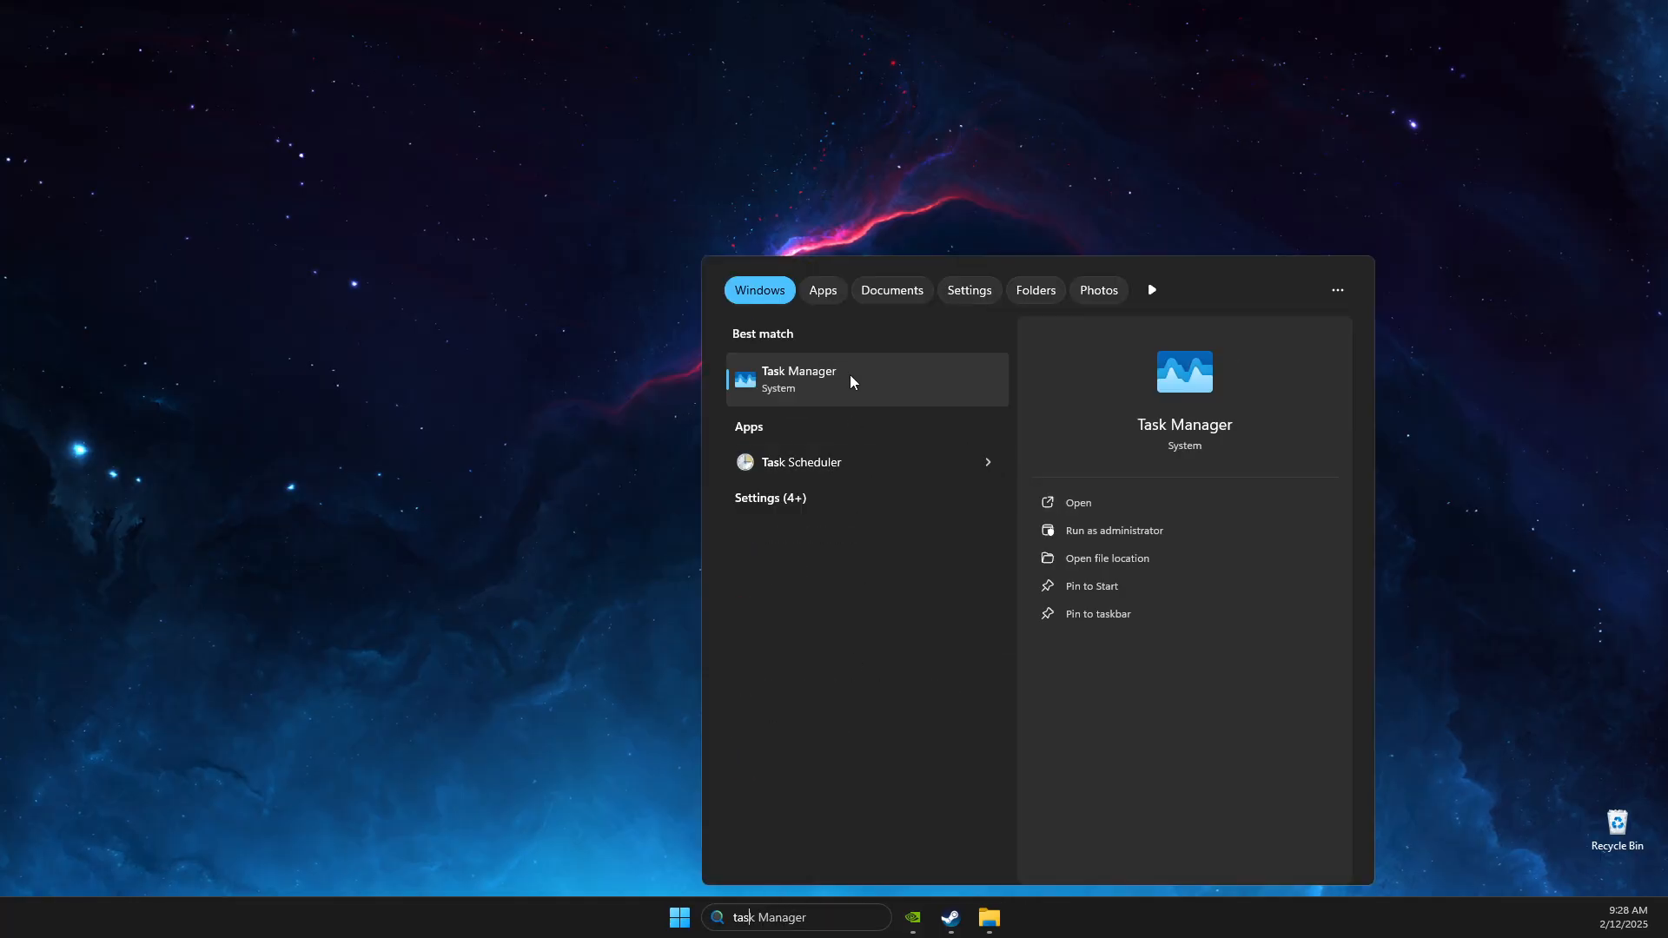
pyautogui.click(847, 373)
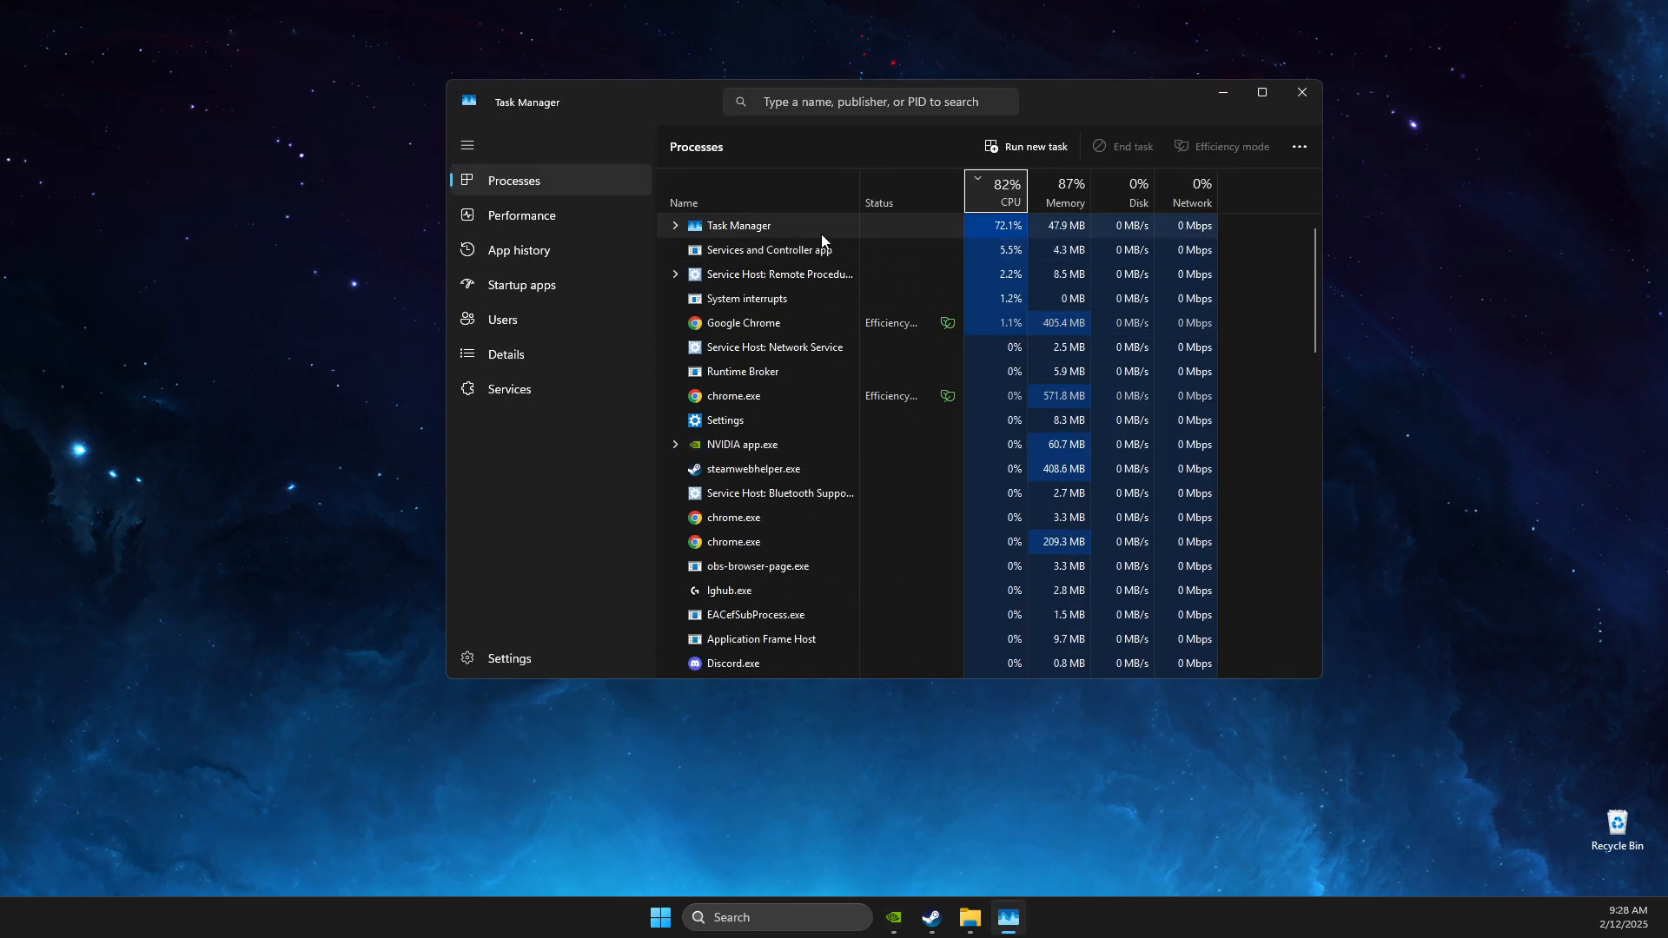
# Locate the tf_win64.exe process in the process list and go to its entry in the detailed list
pyautogui.click(725, 519)
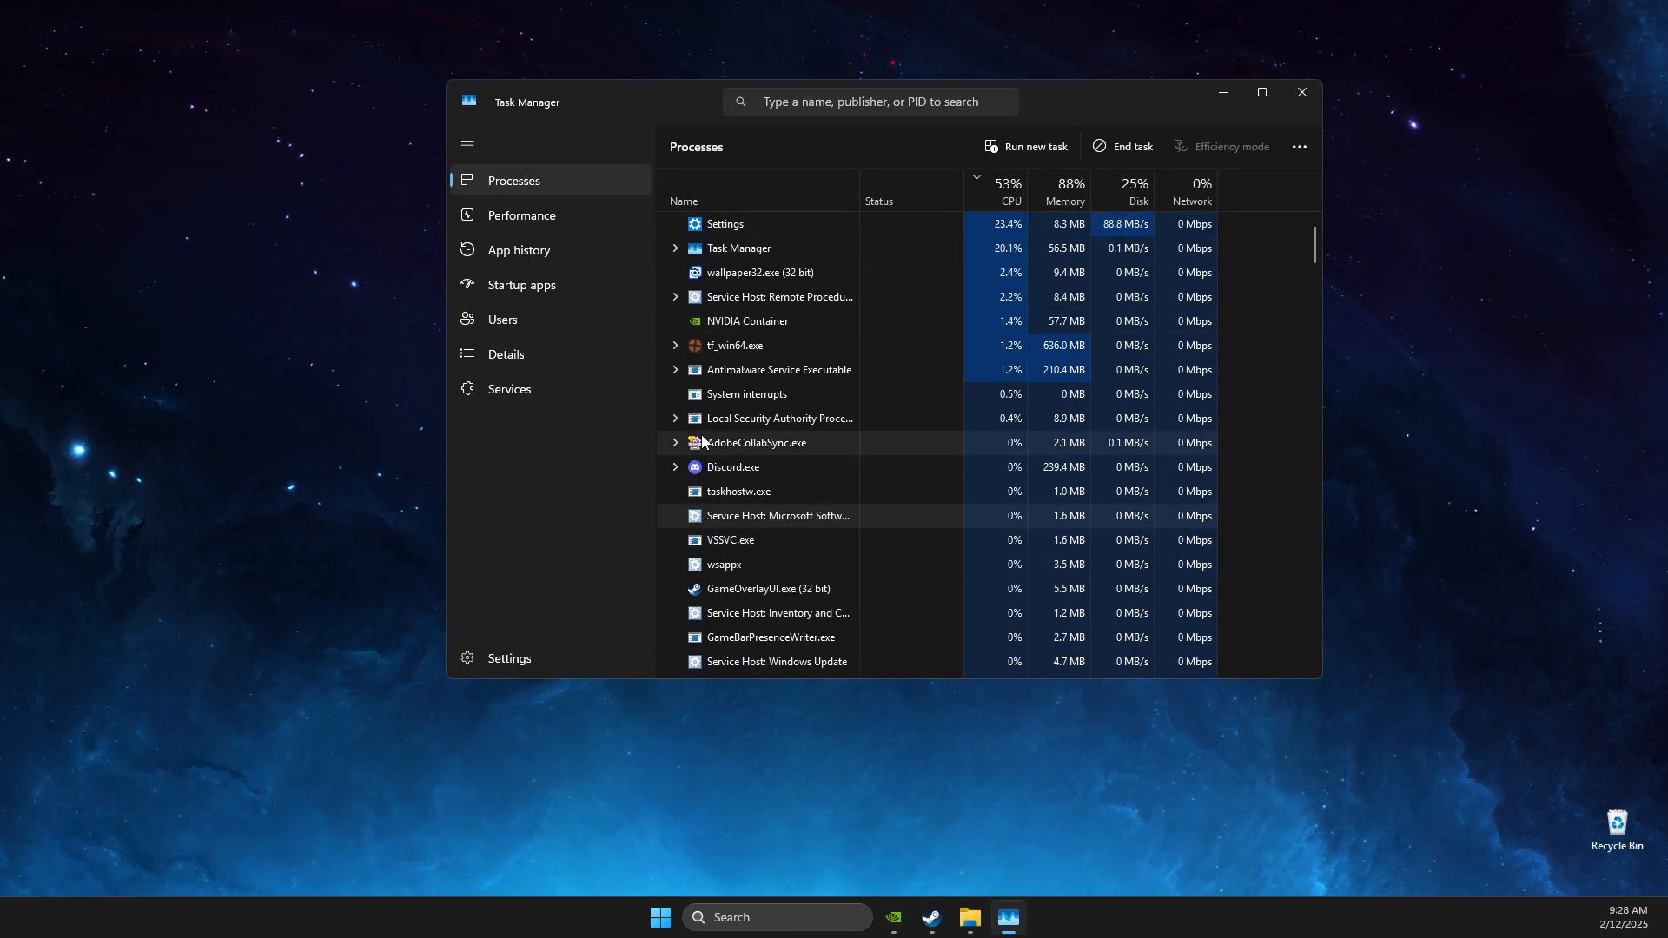
pyautogui.click(720, 375)
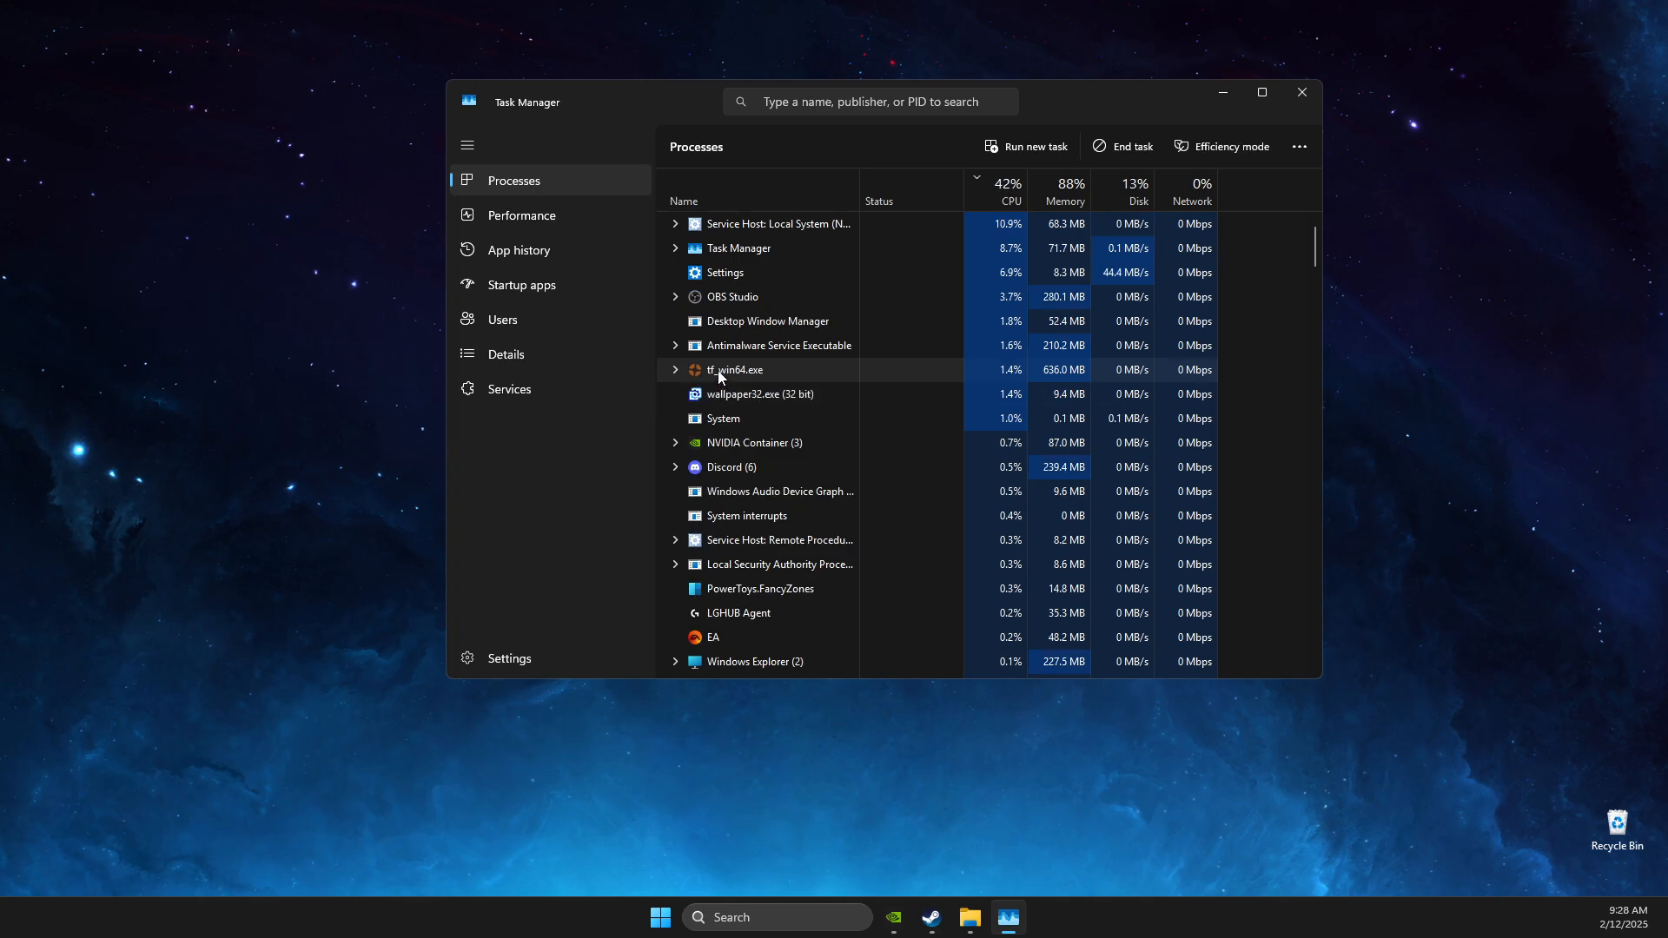
pyautogui.rightClick(719, 375)
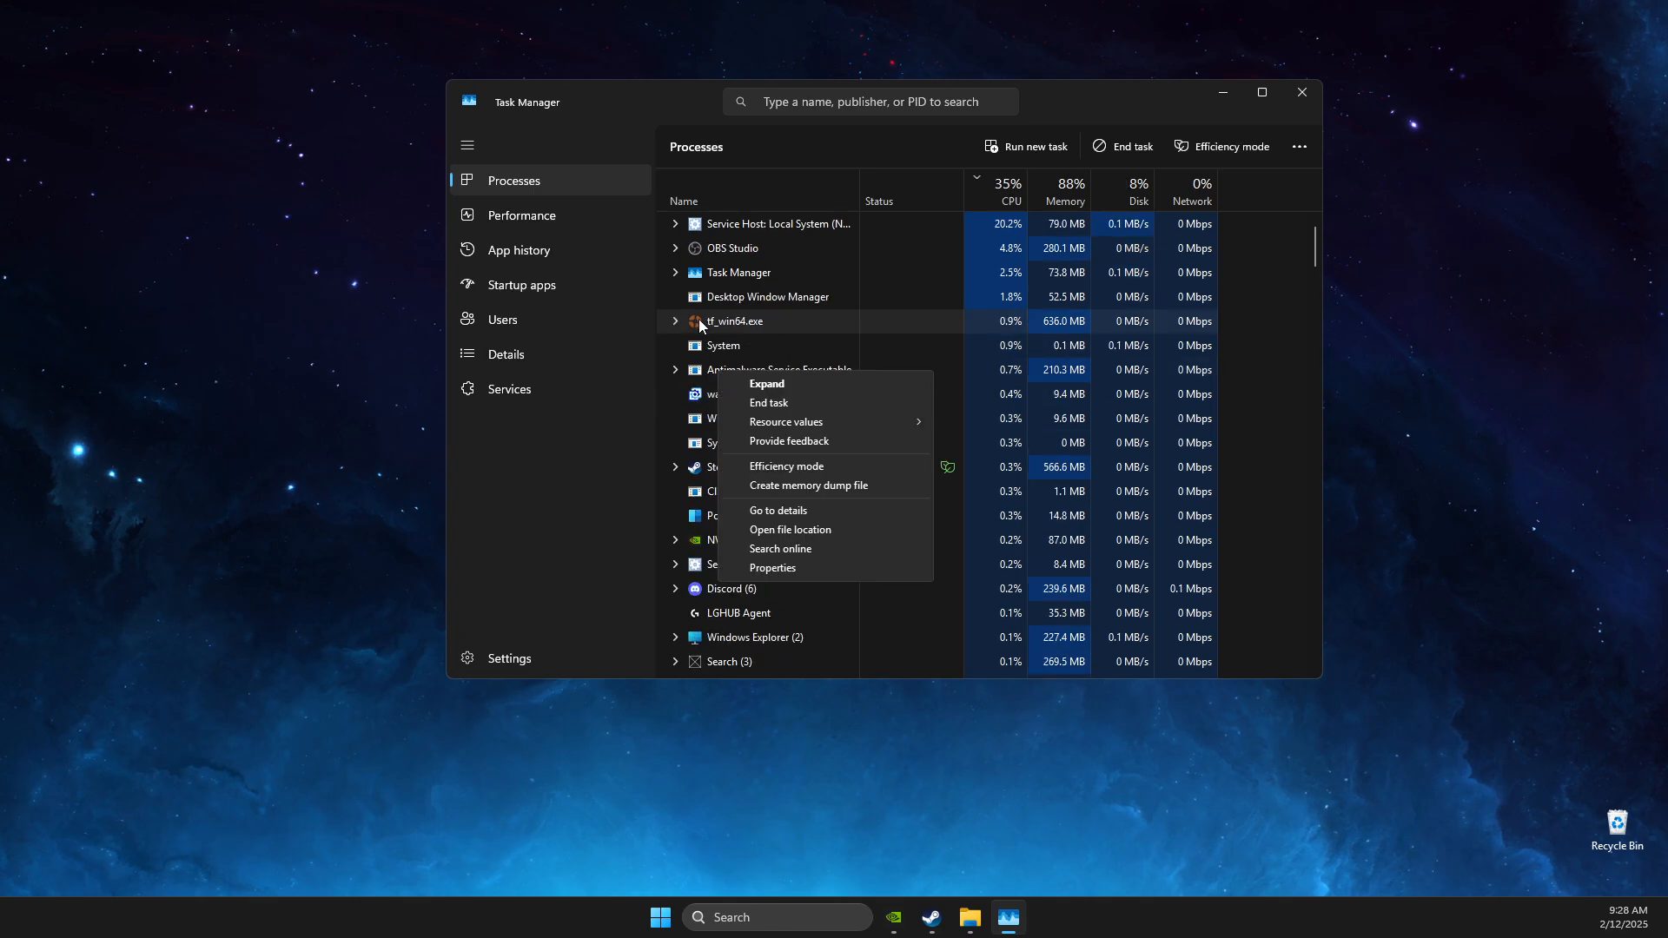
pyautogui.click(777, 511)
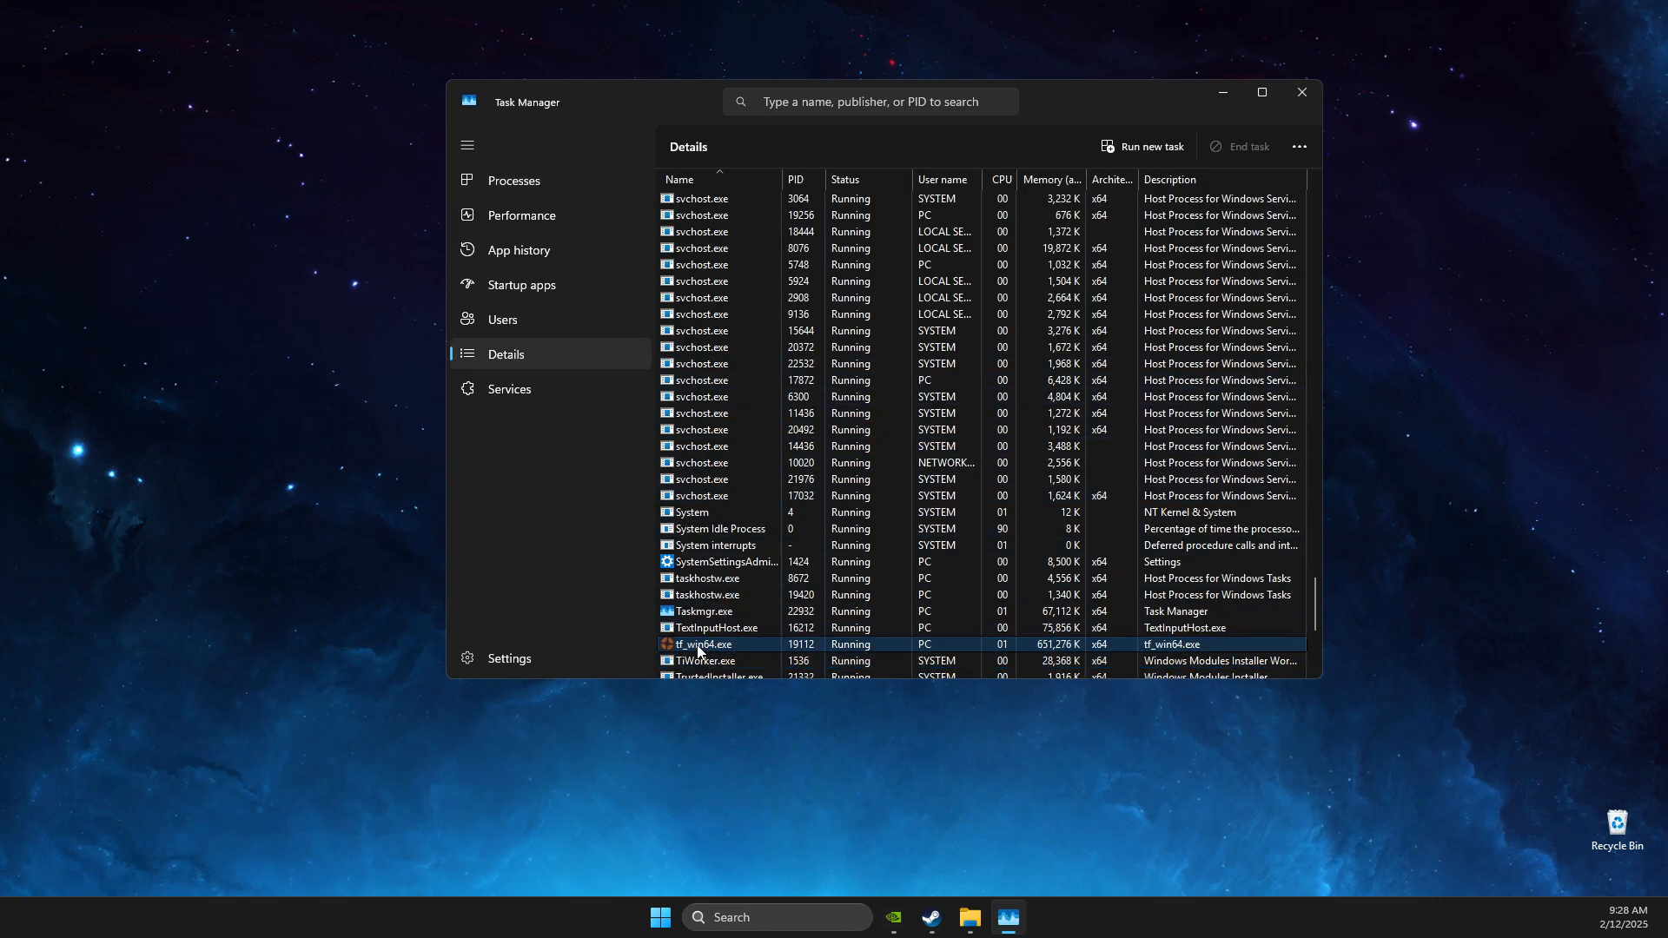
# Open the priority options for the tf_win64.exe process
pyautogui.rightClick(698, 650)
pyautogui.click(688, 650)
pyautogui.rightClick(687, 649)
pyautogui.click(693, 663)
pyautogui.rightClick(705, 651)
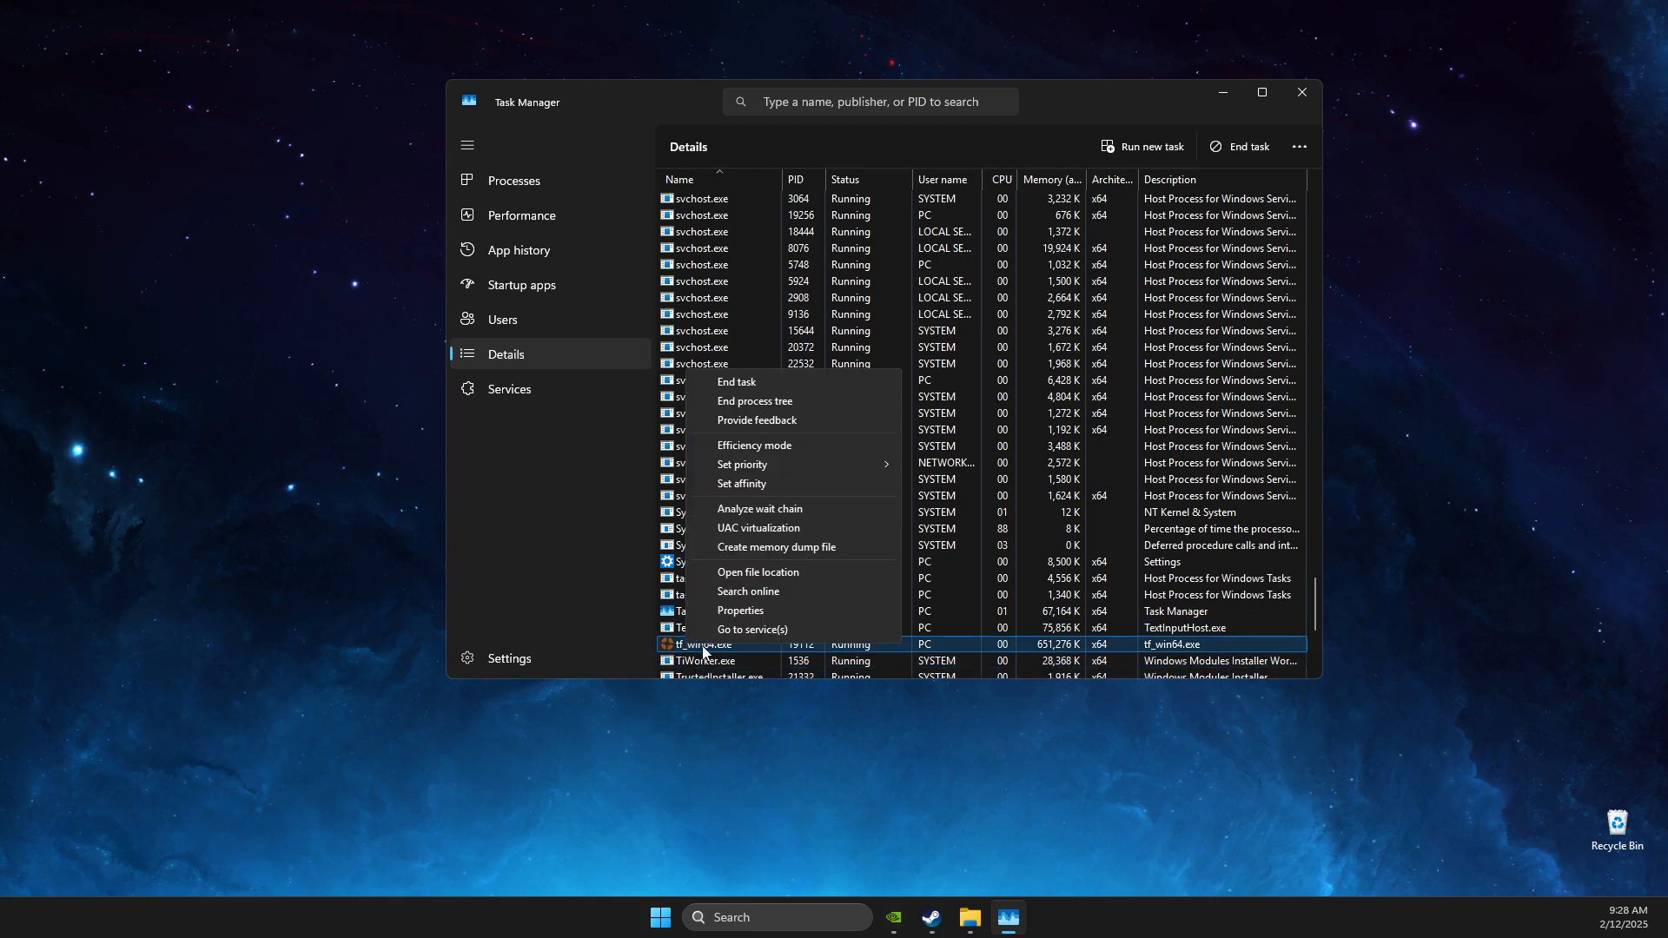
pyautogui.moveTo(738, 475)
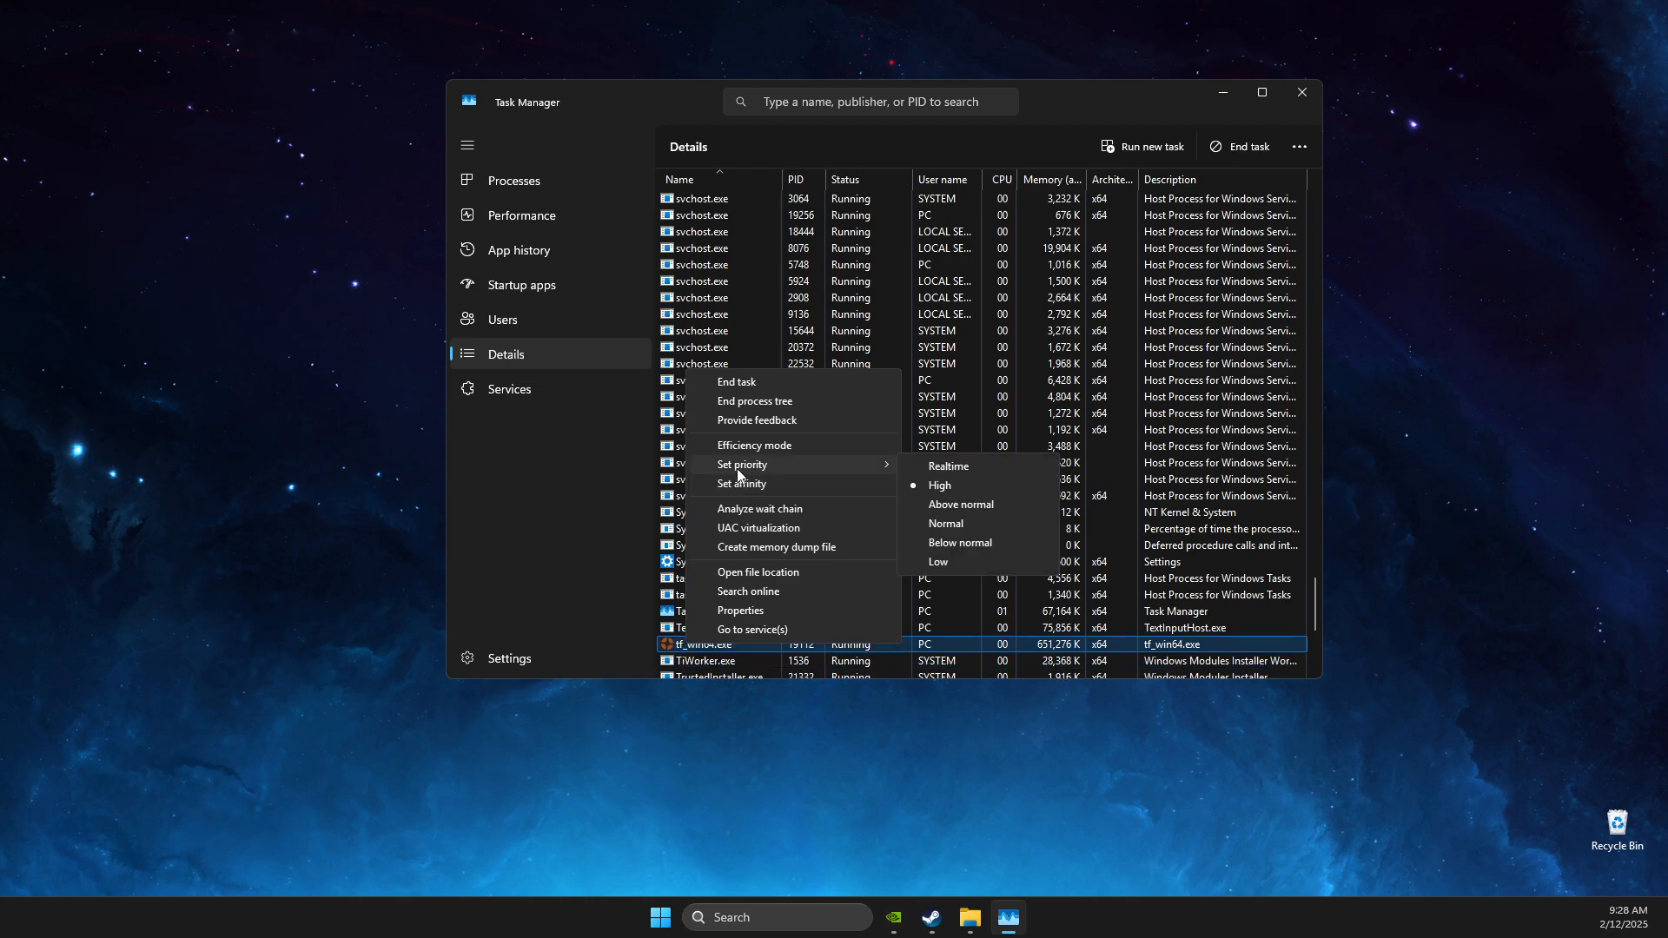